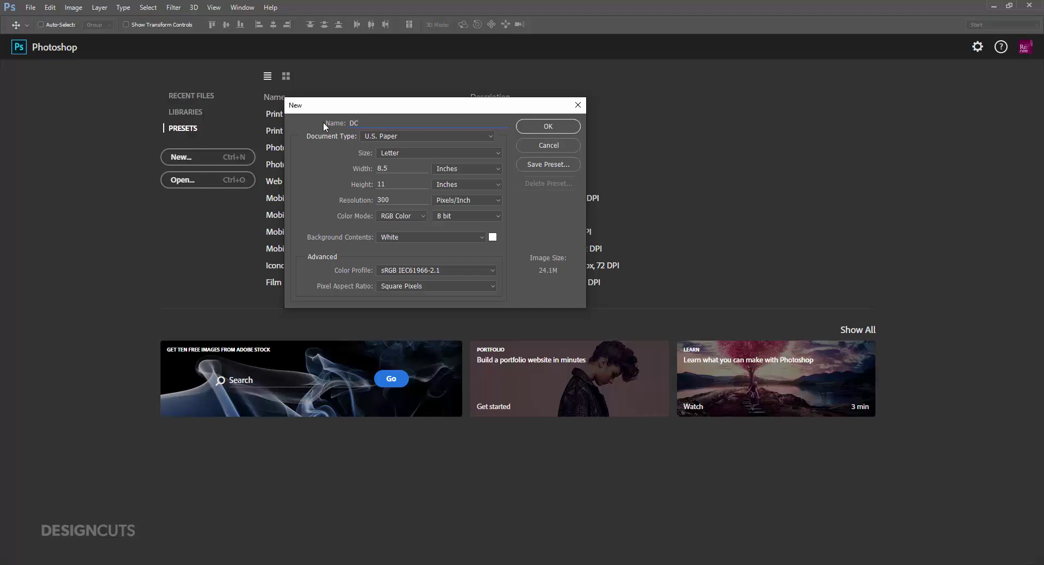
Step: Create a new document named DC_TreasureMap_12x18, 12 inches wide and 18 inches high, at 300 pixels/inch in RGB Color
type("reasureMap_12x18")
left_click_drag(388, 169, 370, 171)
type("12")
key("Tab")
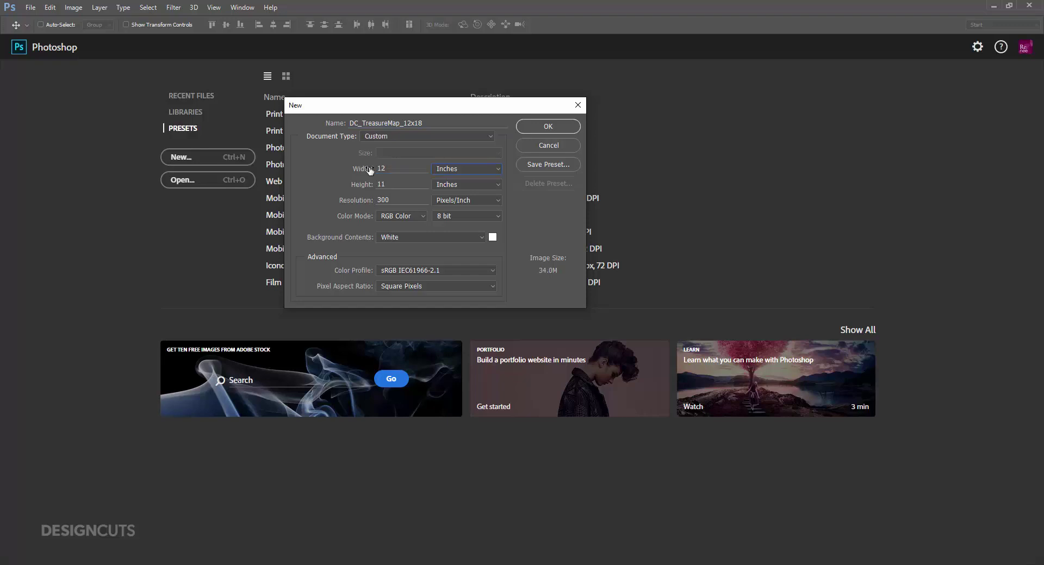
type("18")
key("Tab")
left_click(553, 126)
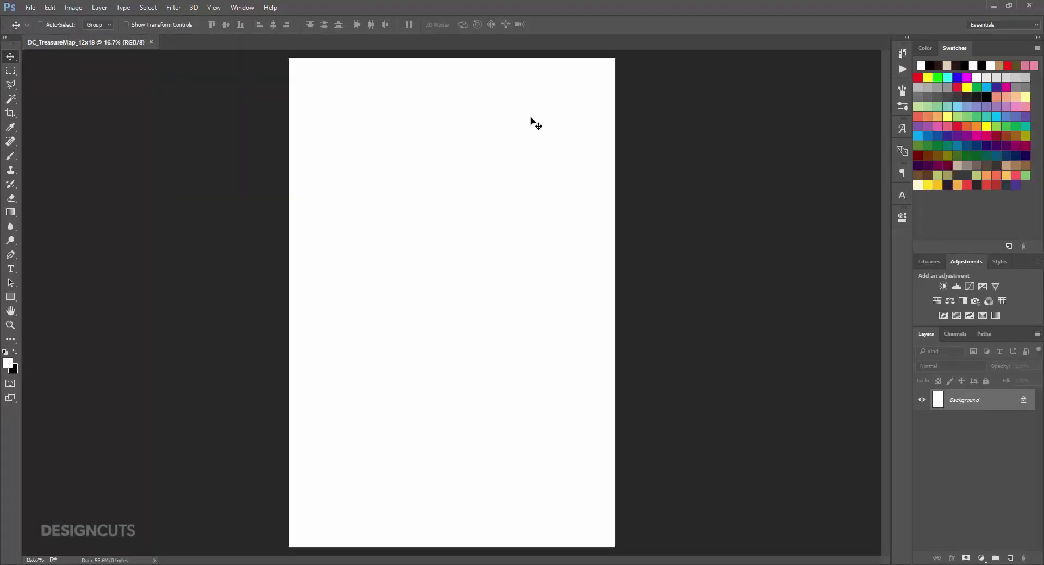
Step: Place the blixa-6_12x12Wood_Rugged1 wood texture into the document as a linked image
left_click(37, 7)
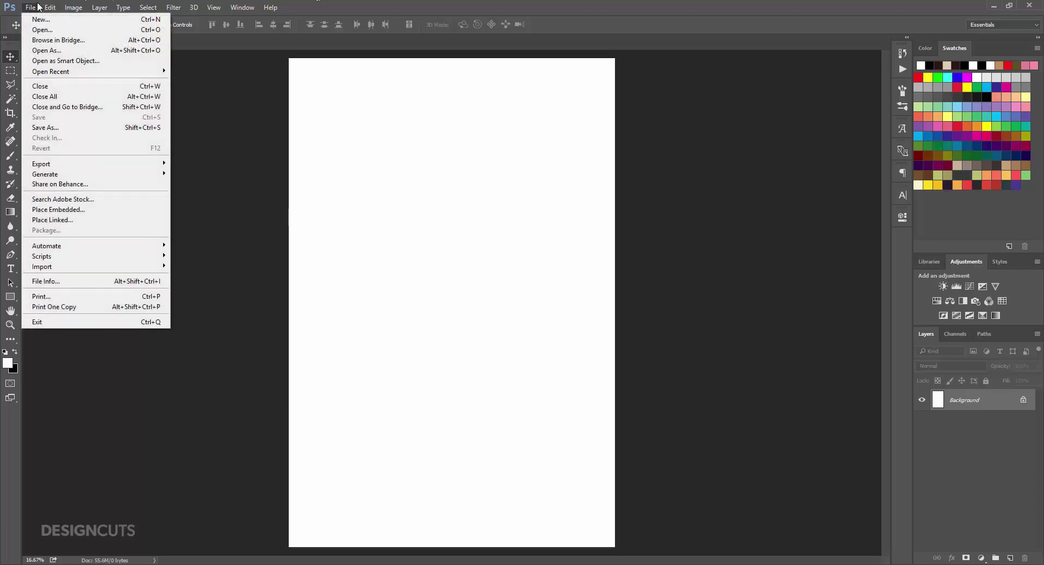
left_click(53, 222)
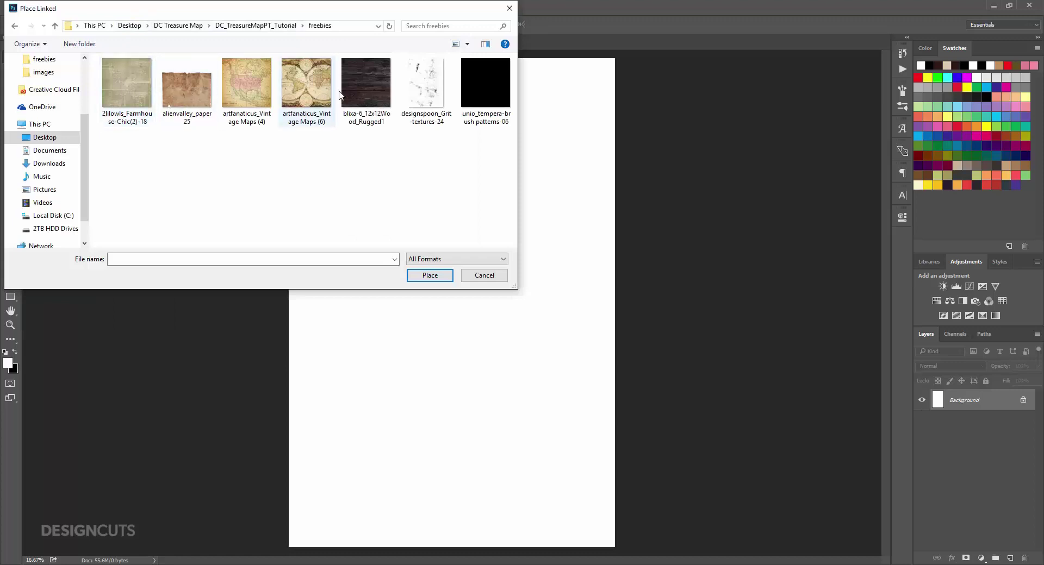
left_click(366, 87)
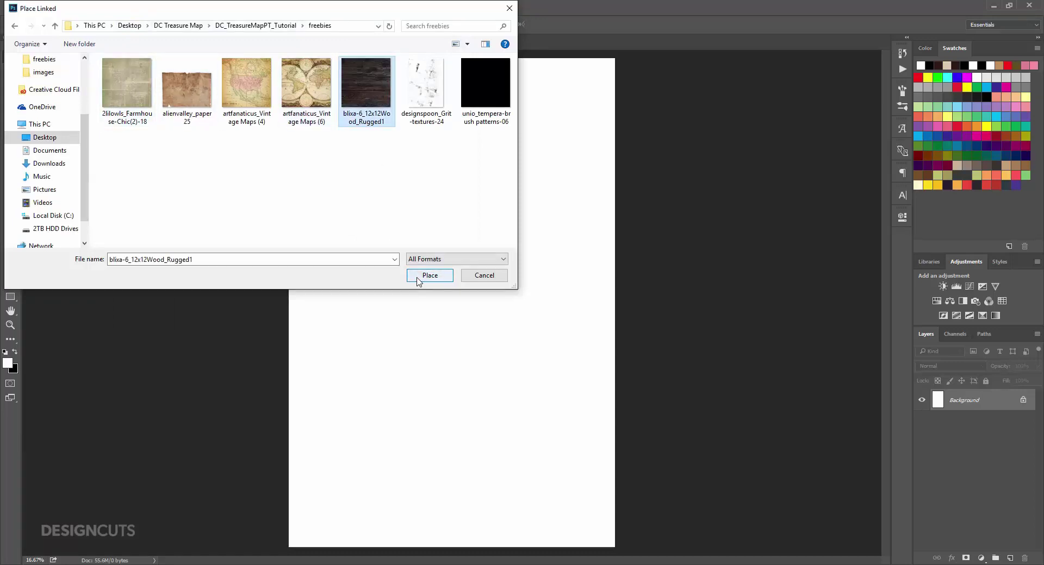
left_click(429, 275)
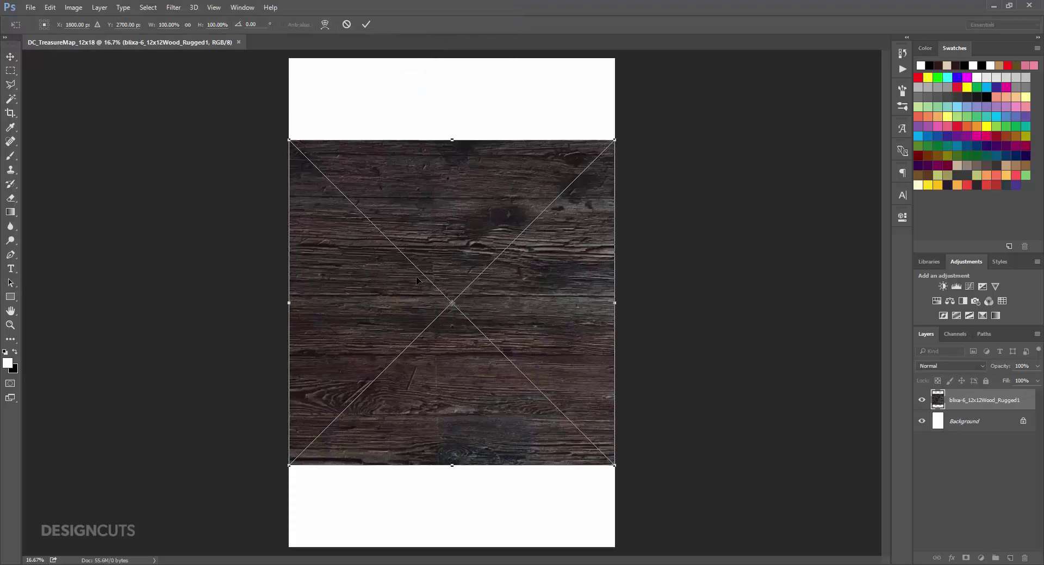
key("Return")
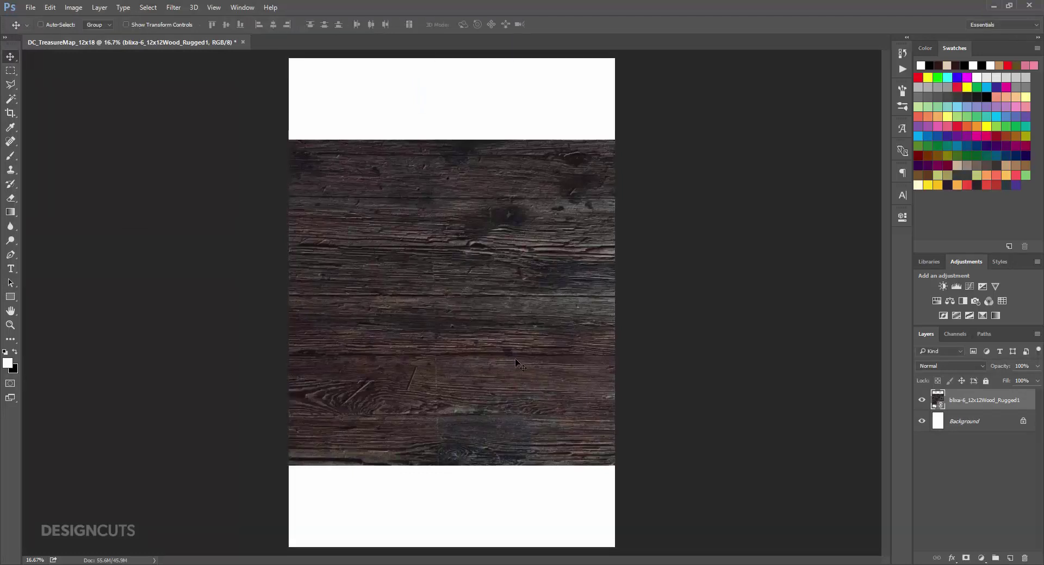
Step: Align the wood texture with the canvas's upper edge and cover the remaining white area with a duplicate moved downward
left_click_drag(515, 359, 517, 281)
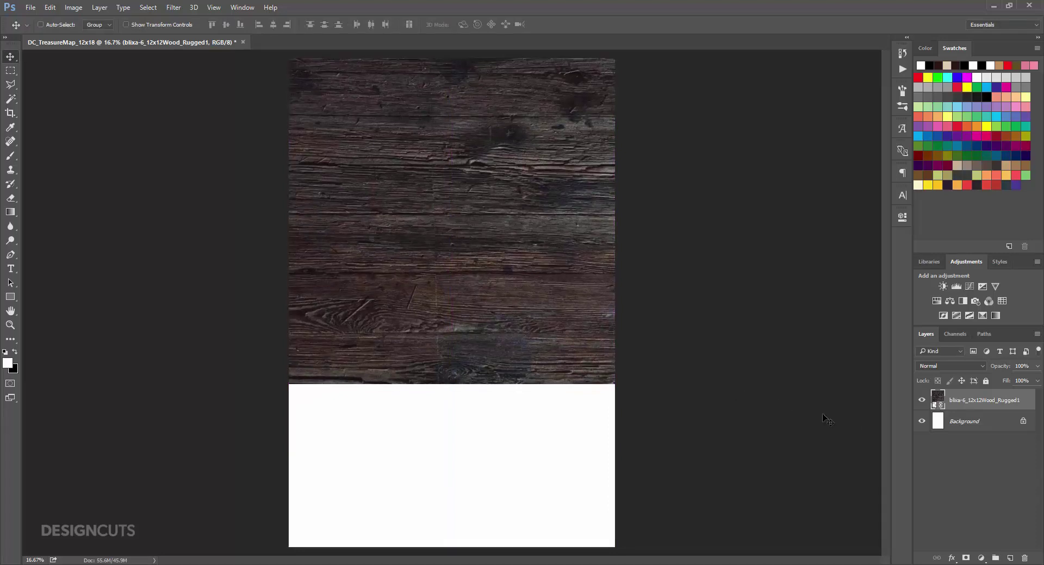
left_click_drag(997, 403, 1012, 559)
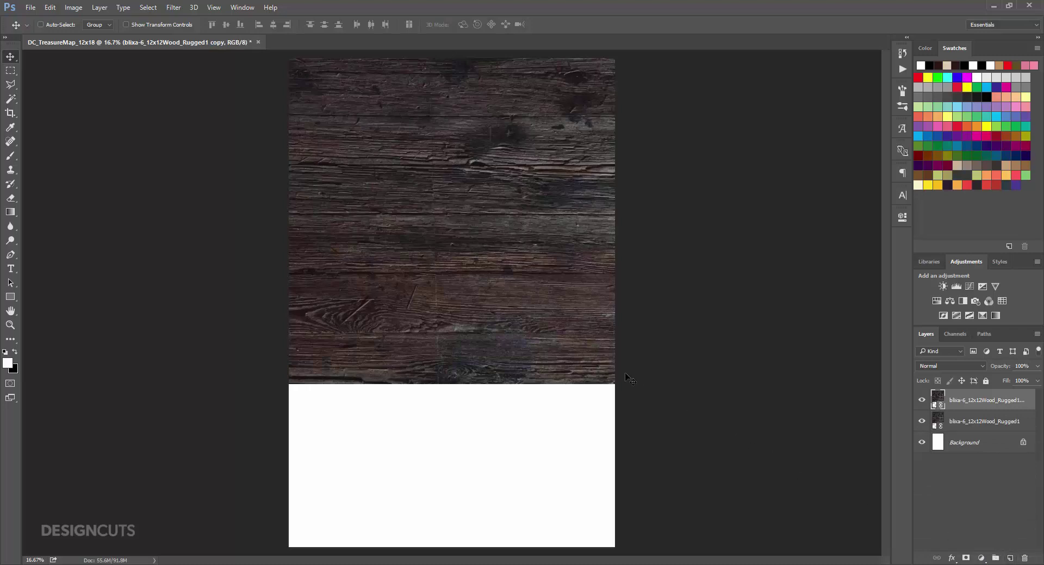
left_click_drag(574, 150, 561, 422)
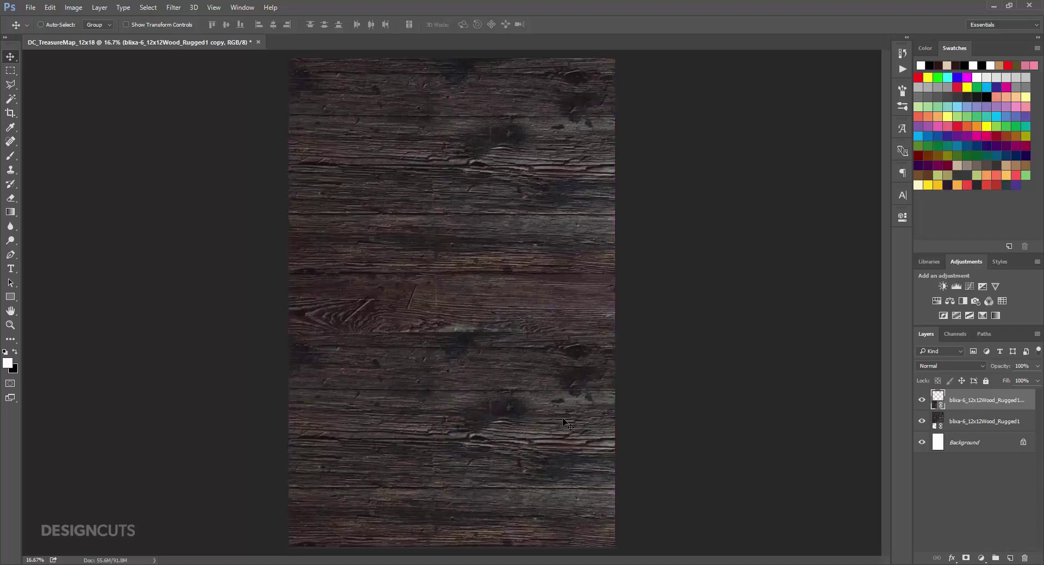
Step: Group the two wood texture layers and name the group Wood Background
left_click(977, 421, "shift")
left_click_drag(977, 422, 995, 559)
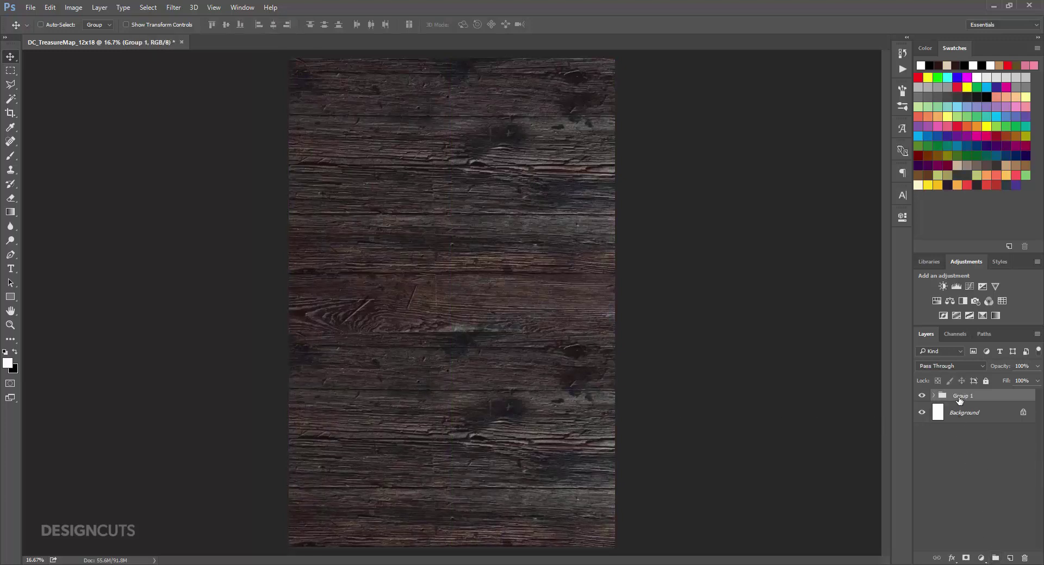
double_click(960, 397)
type("Wood Background")
key("Return")
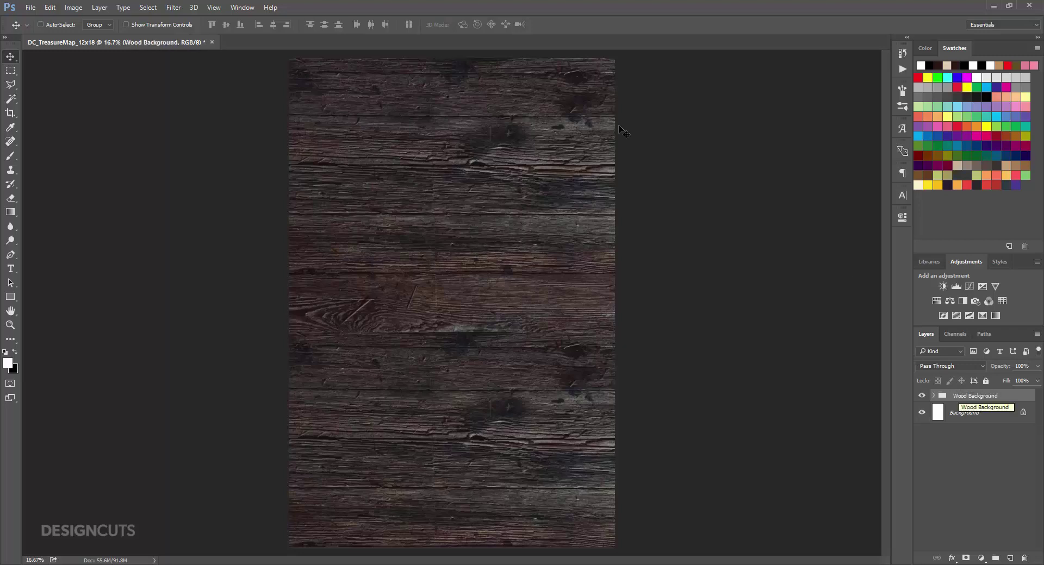
Step: Place alienvalley_paper25 as a linked image, rotated 90° and scaled to about 37% so a narrow wood border surrounds it
left_click(30, 8)
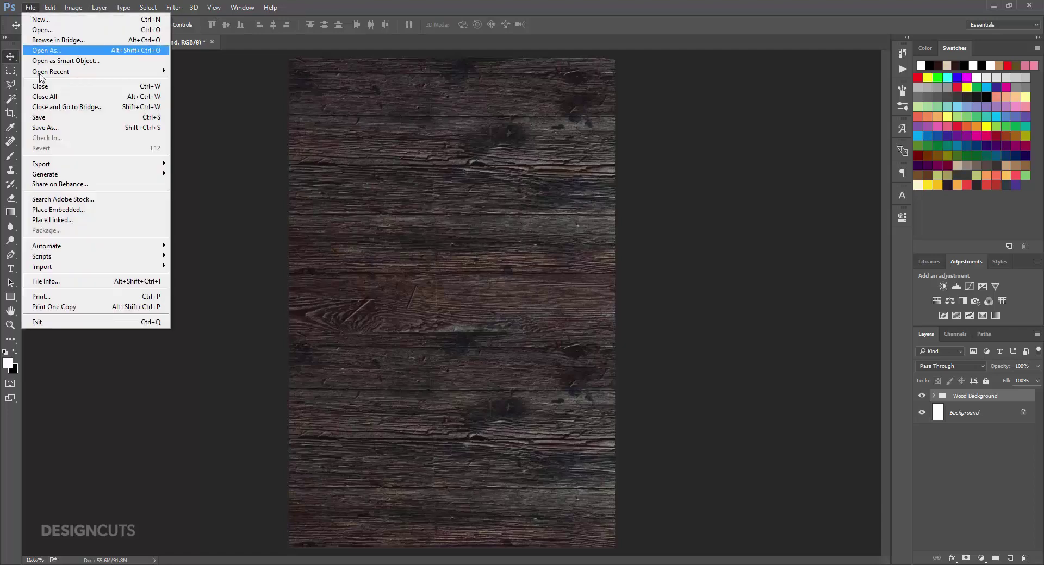
left_click(47, 220)
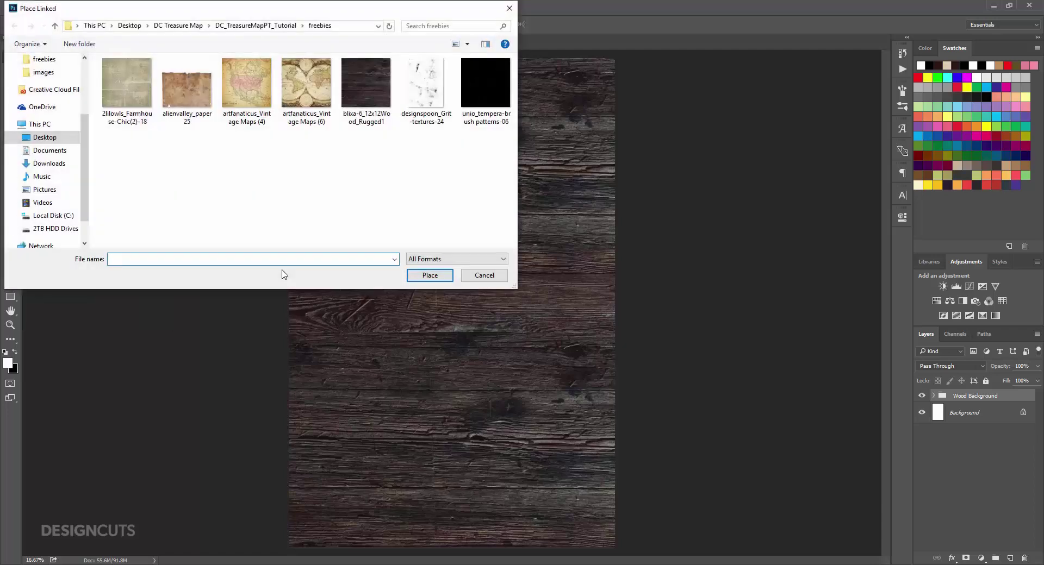
left_click(181, 108)
left_click(436, 275)
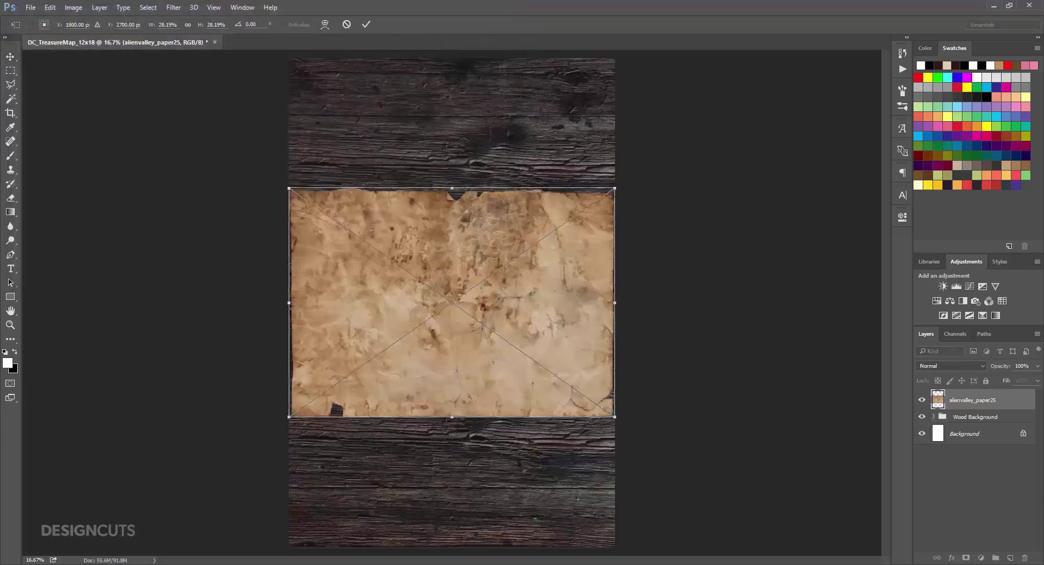
left_click_drag(283, 182, 605, 85)
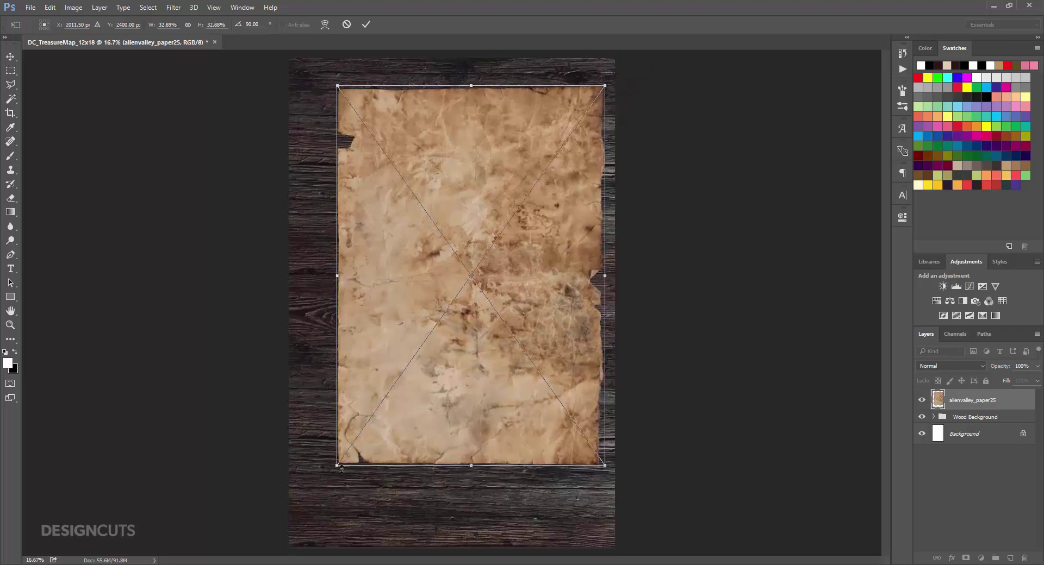
left_click_drag(329, 477, 297, 524)
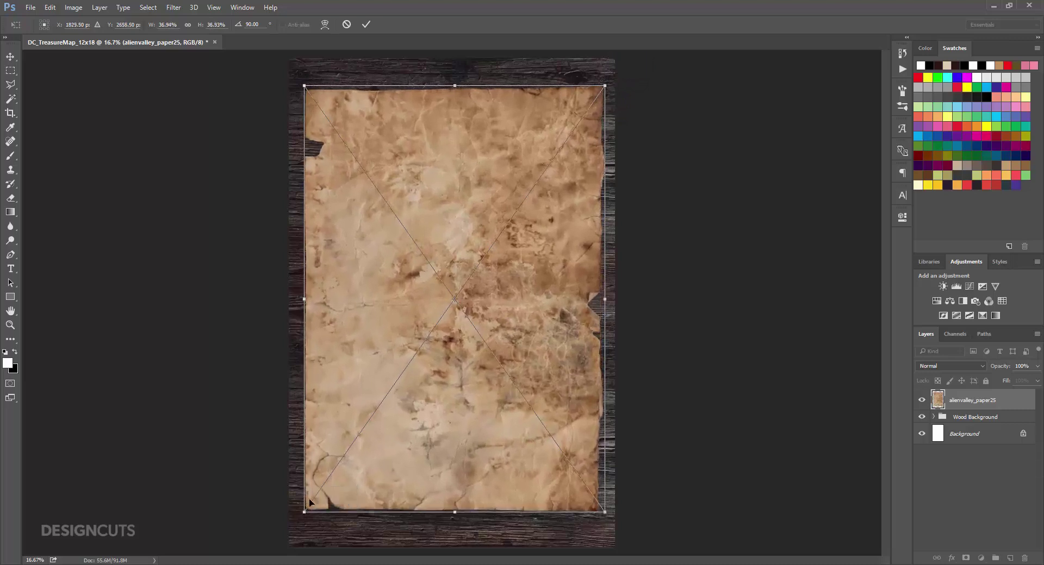
key("Return")
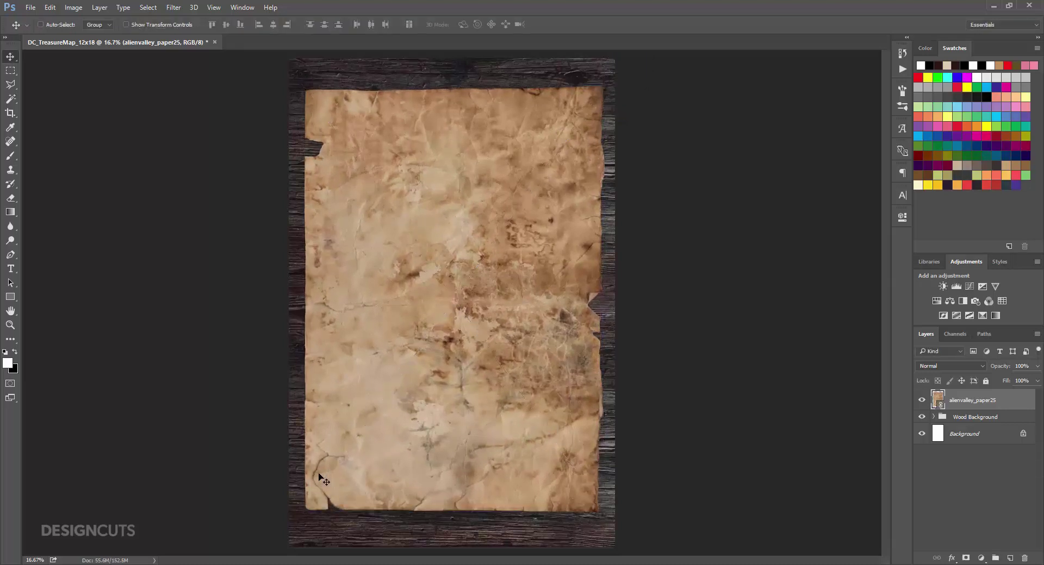
Step: Add a black Multiply drop shadow to the paper layer with 40% opacity, 90° angle, distance 15 px, spread 5% and size 10 px
left_click(951, 559)
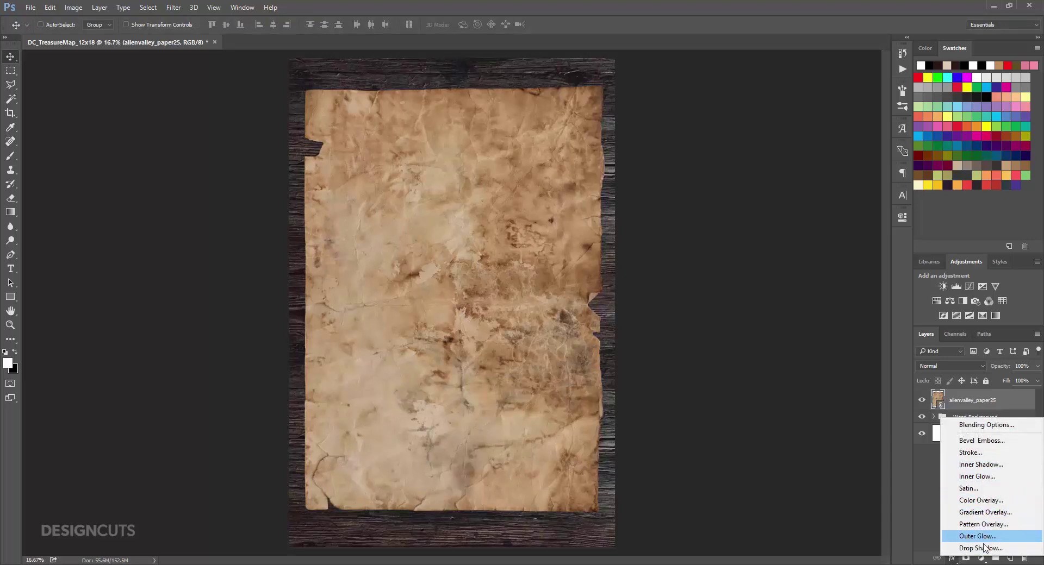
left_click(980, 548)
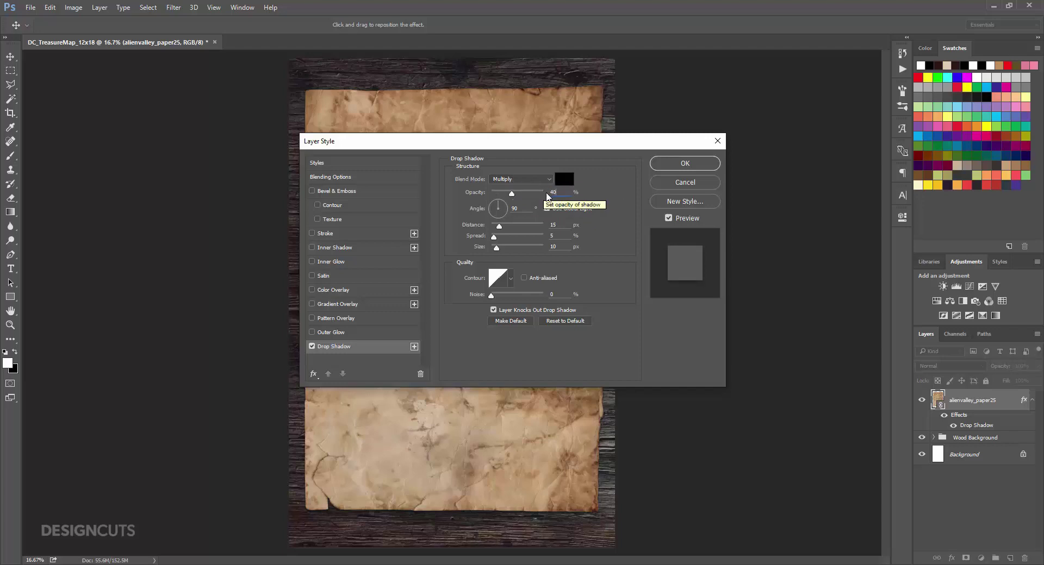
left_click(674, 165)
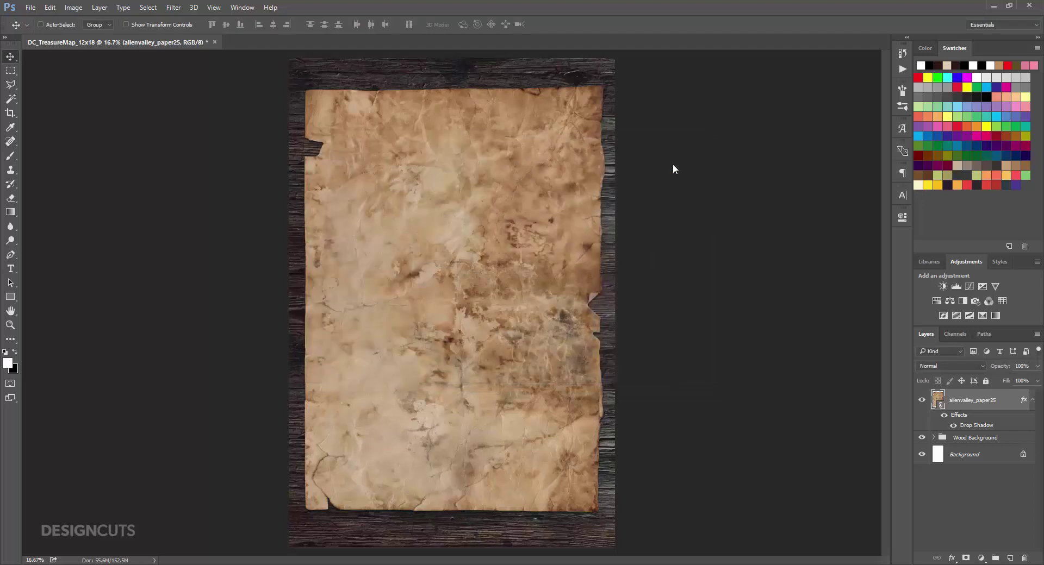
Step: Place artfanaticus_Vintage Maps (4) as a linked image and enlarge it proportionally until it covers the whole paper
left_click(30, 7)
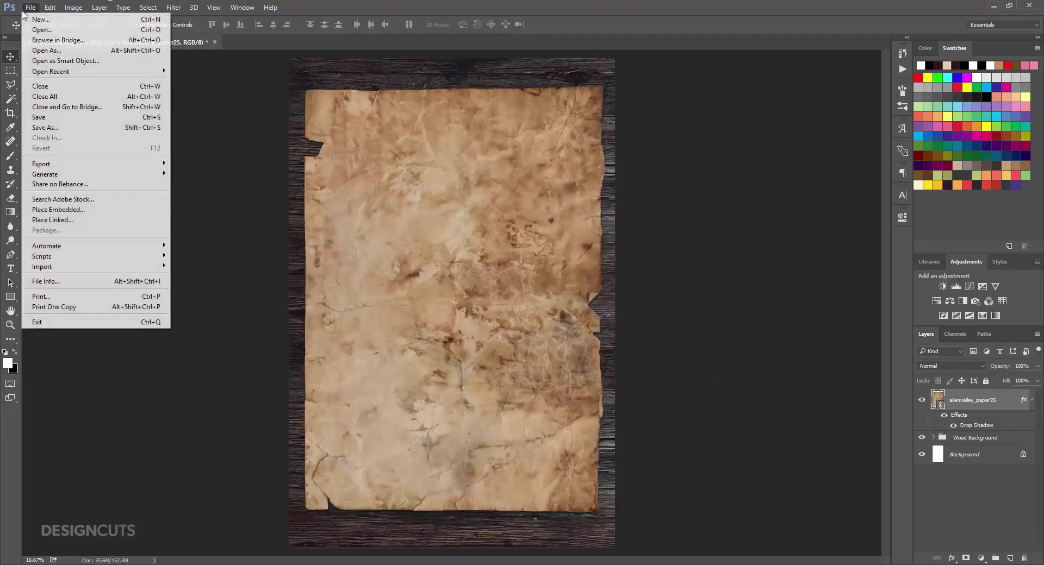
left_click(52, 220)
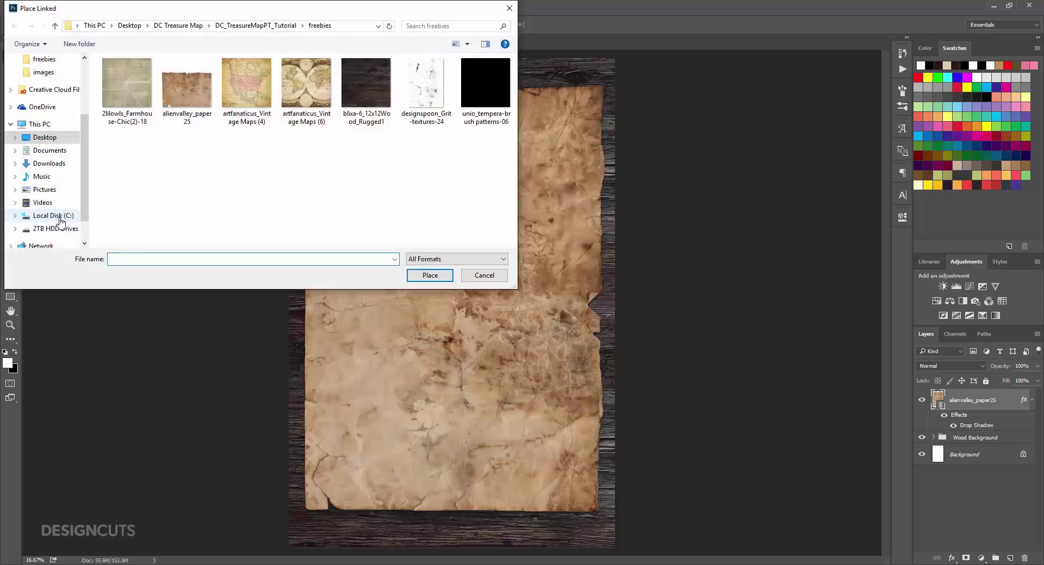
left_click(245, 101)
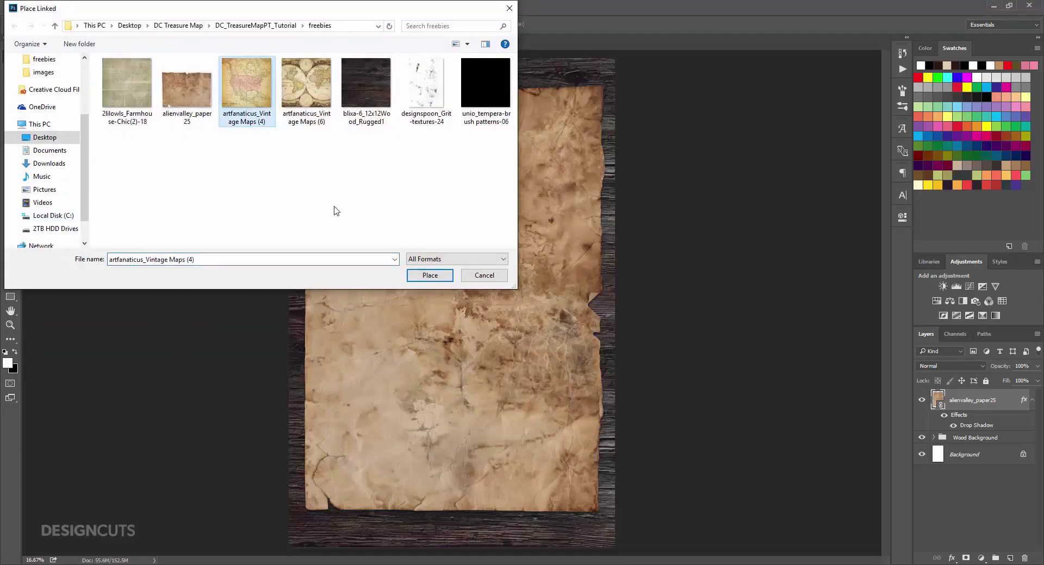
left_click(429, 276)
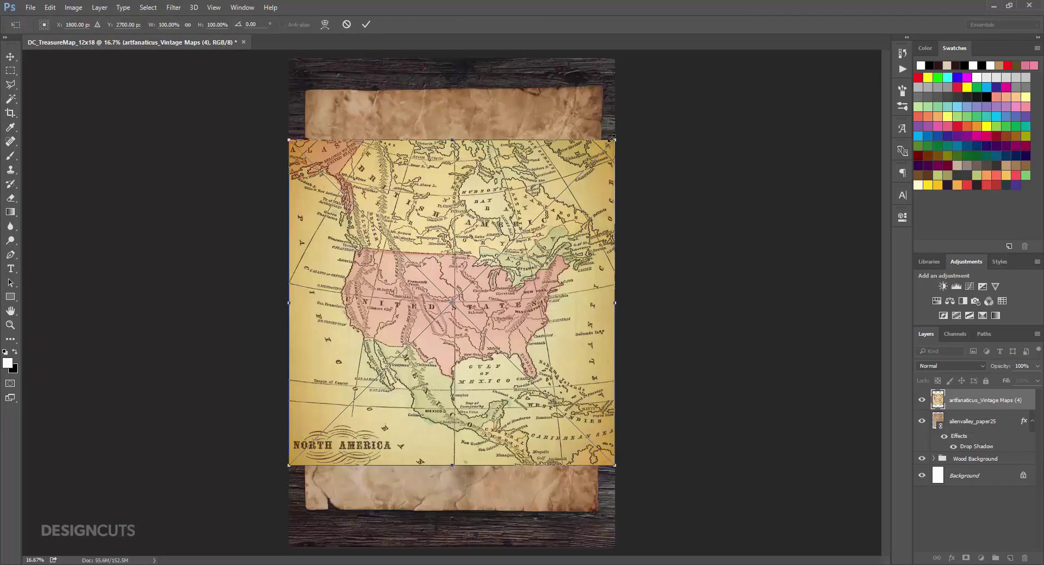
left_click_drag(613, 139, 669, 85)
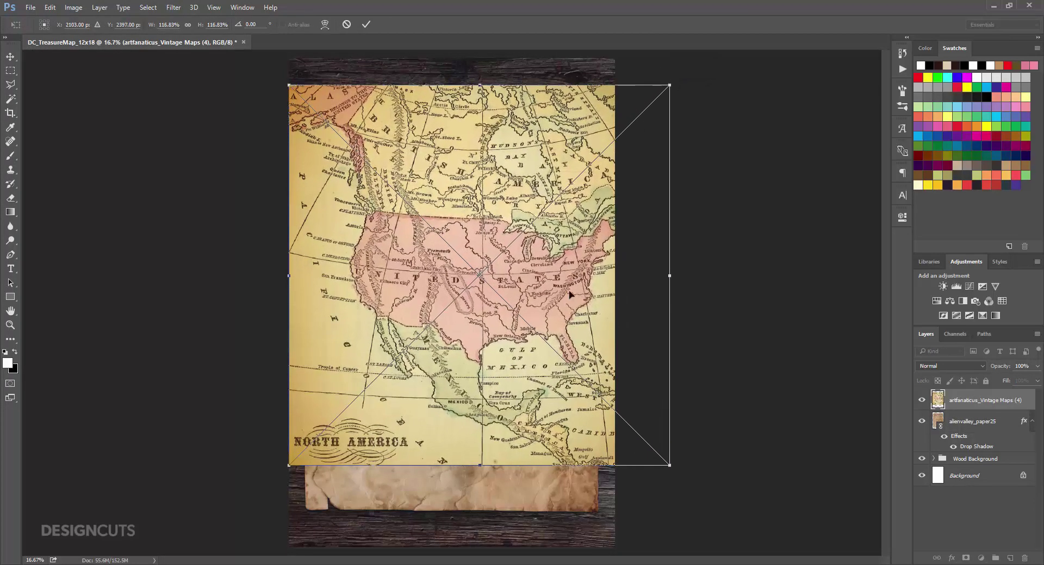
left_click_drag(289, 466, 237, 518)
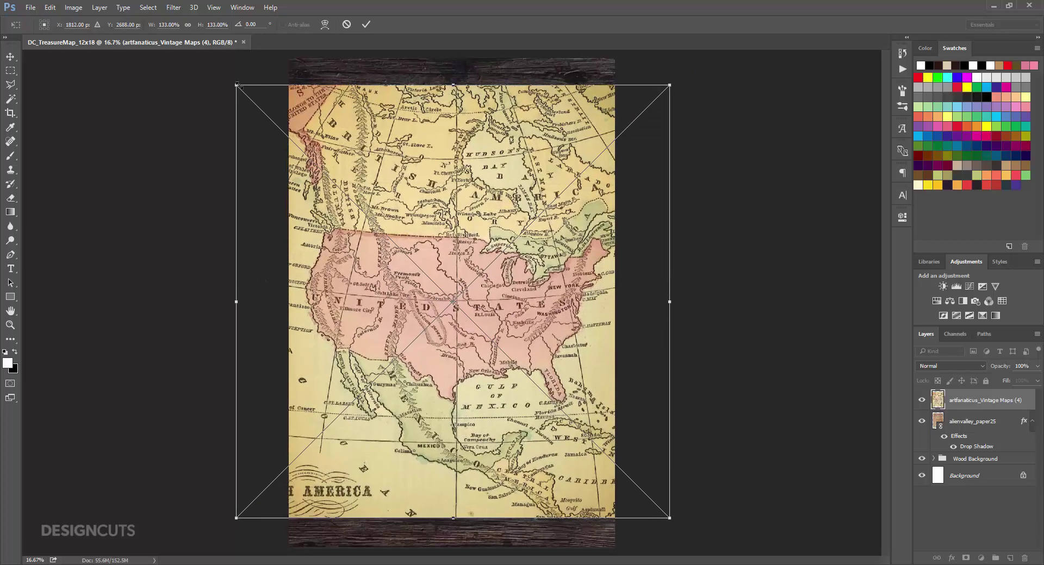
left_click_drag(238, 86, 230, 74)
key("Return")
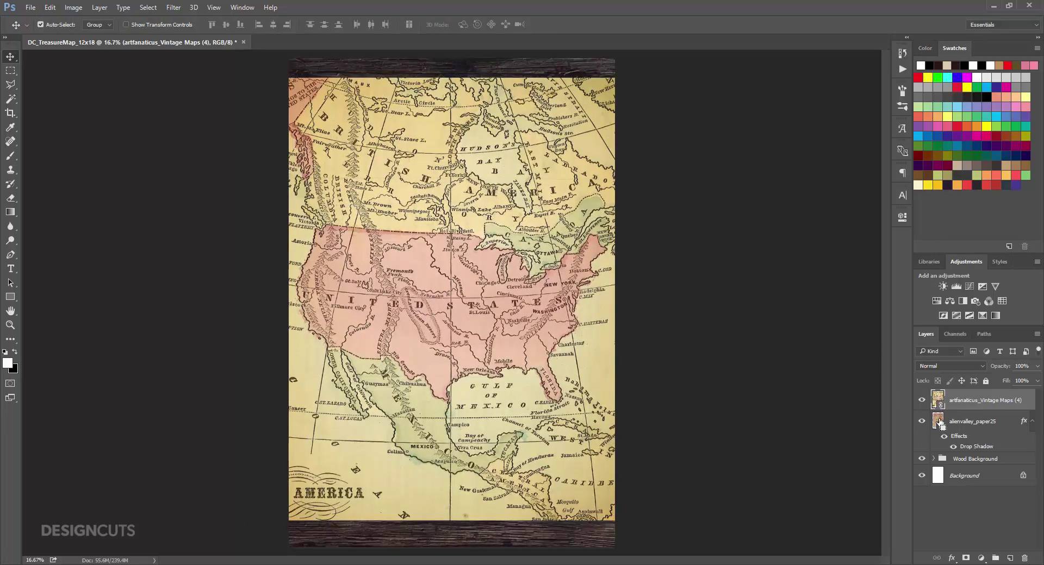
Step: Mask the vintage map layer to the torn paper's outline and set its blend mode to Multiply
left_click(941, 425, "ctrl")
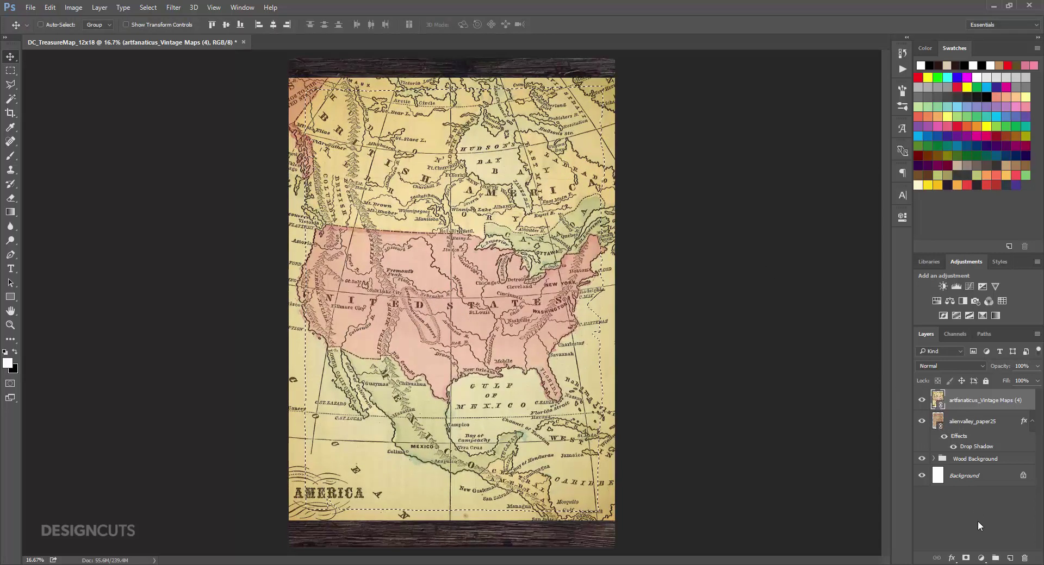
left_click(967, 558)
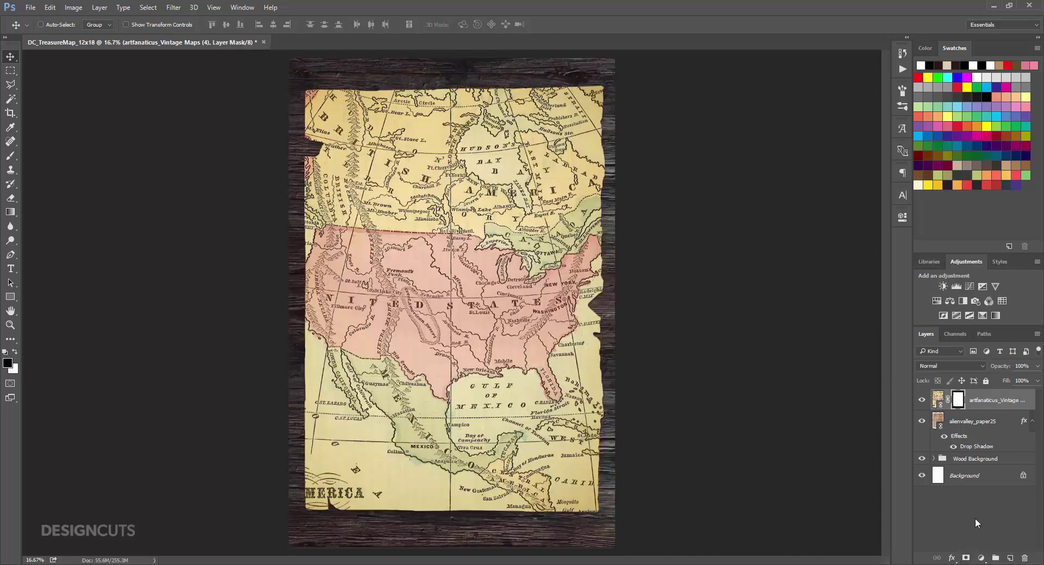
left_click(935, 403)
left_click(949, 367)
left_click(942, 404)
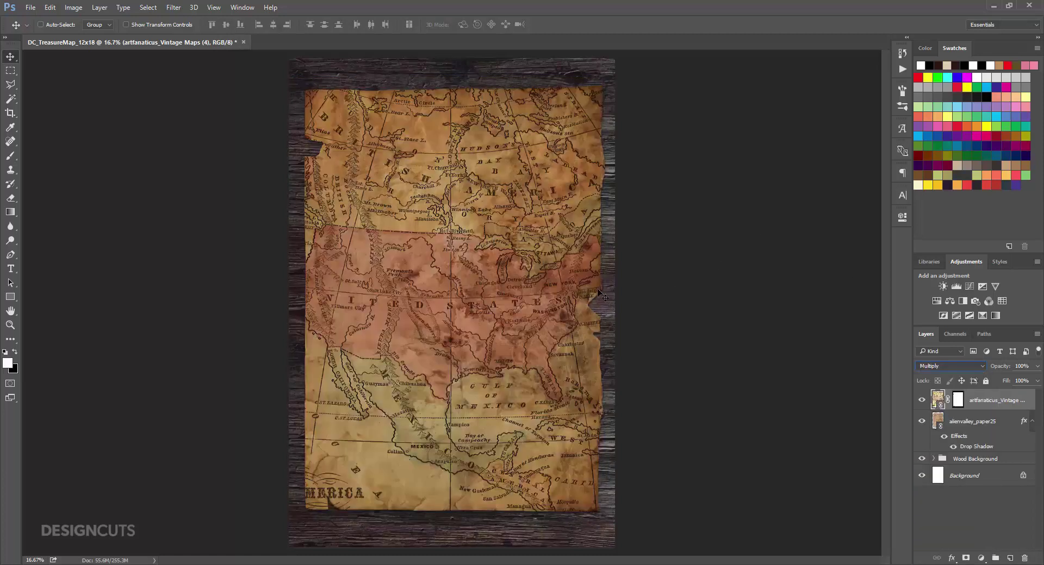
Step: Paint black on the vintage map's mask with a 30 px hard round brush to uncover the folded paper flap at the right-edge tear
key("z")
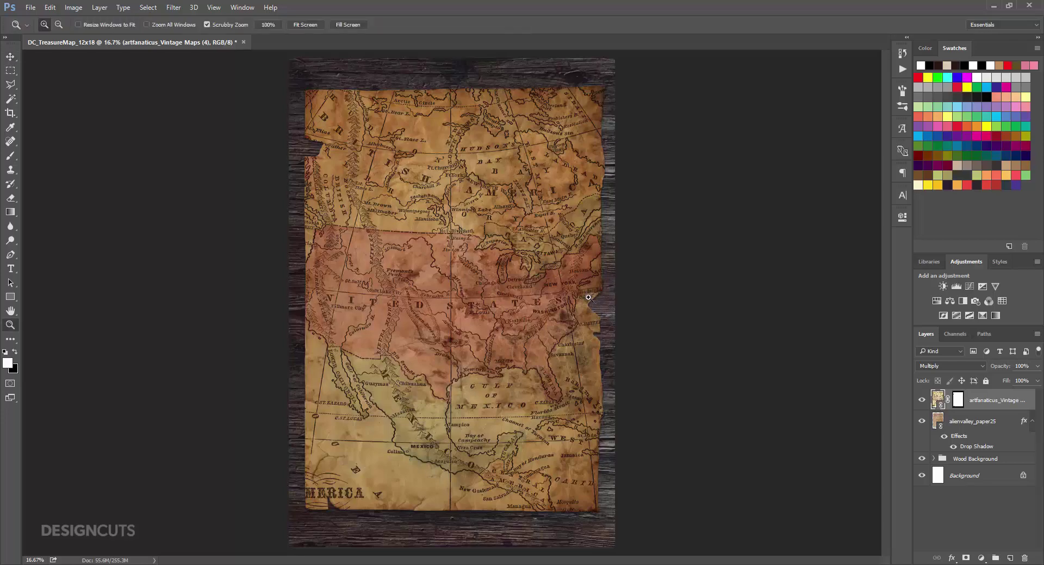
left_click_drag(592, 299, 688, 309)
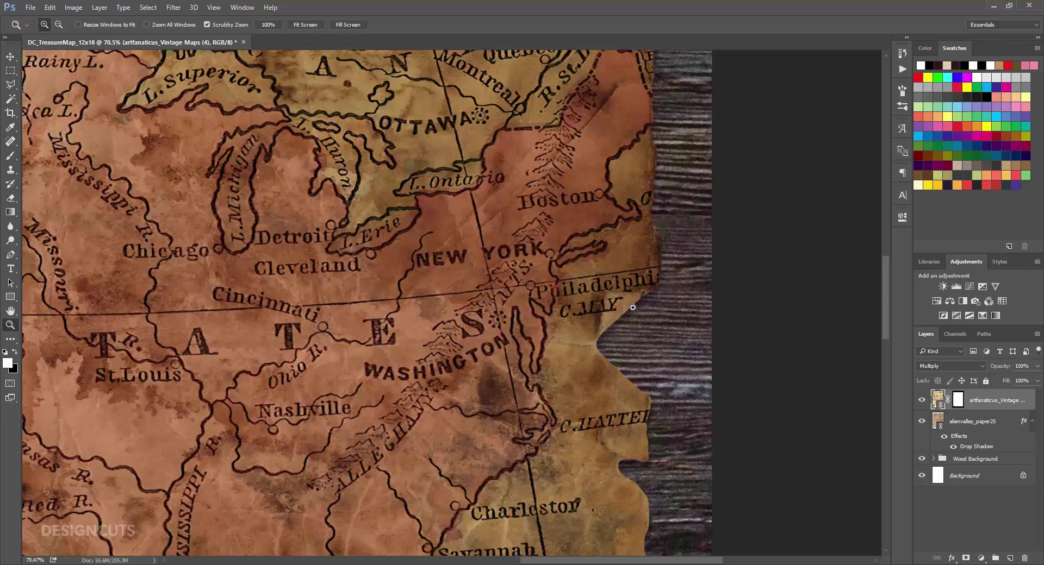
left_click(12, 157)
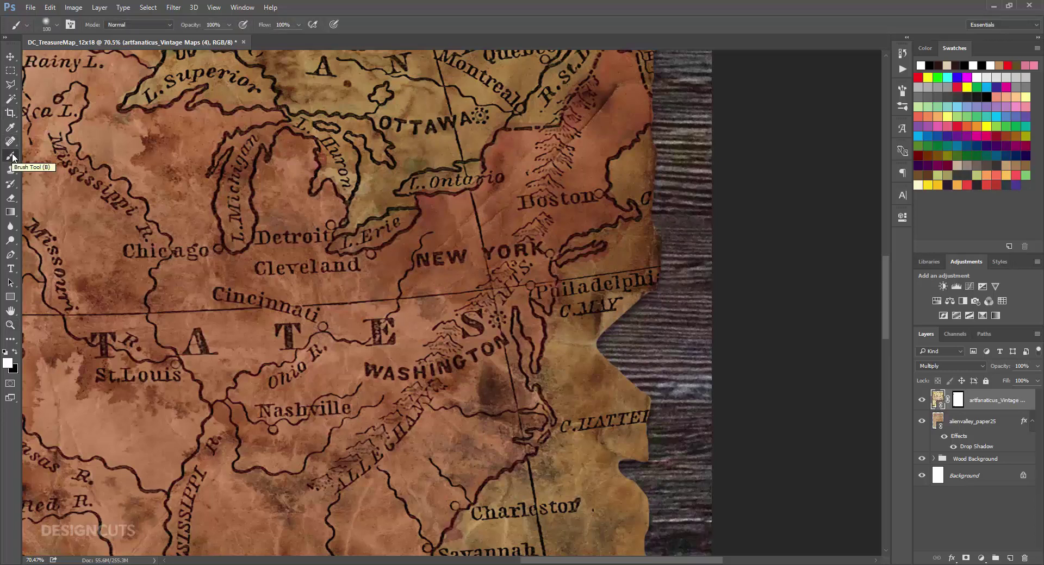
left_click(57, 24)
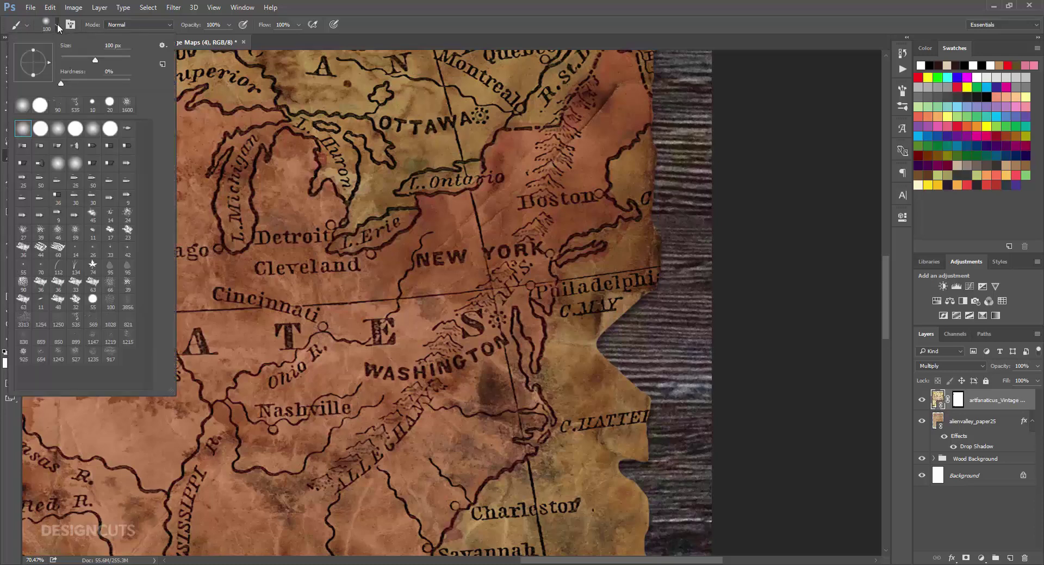
left_click(38, 128)
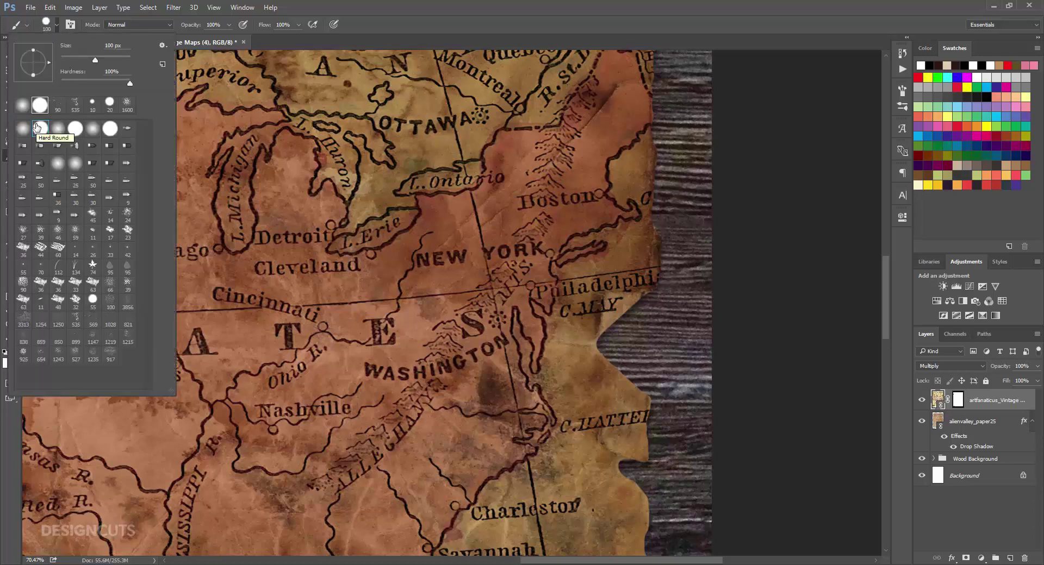
left_click(213, 24)
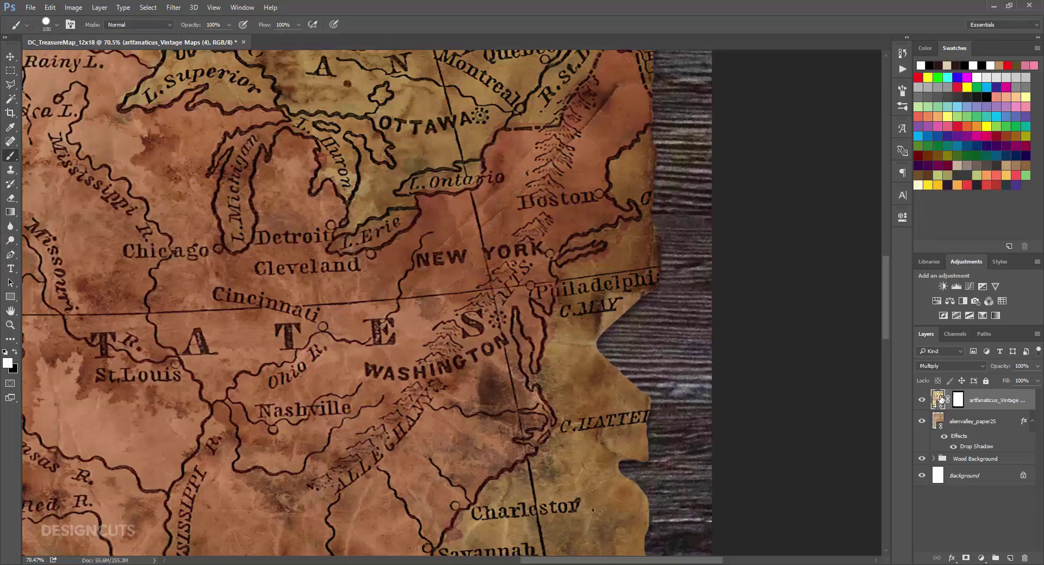
left_click(958, 399)
key("x")
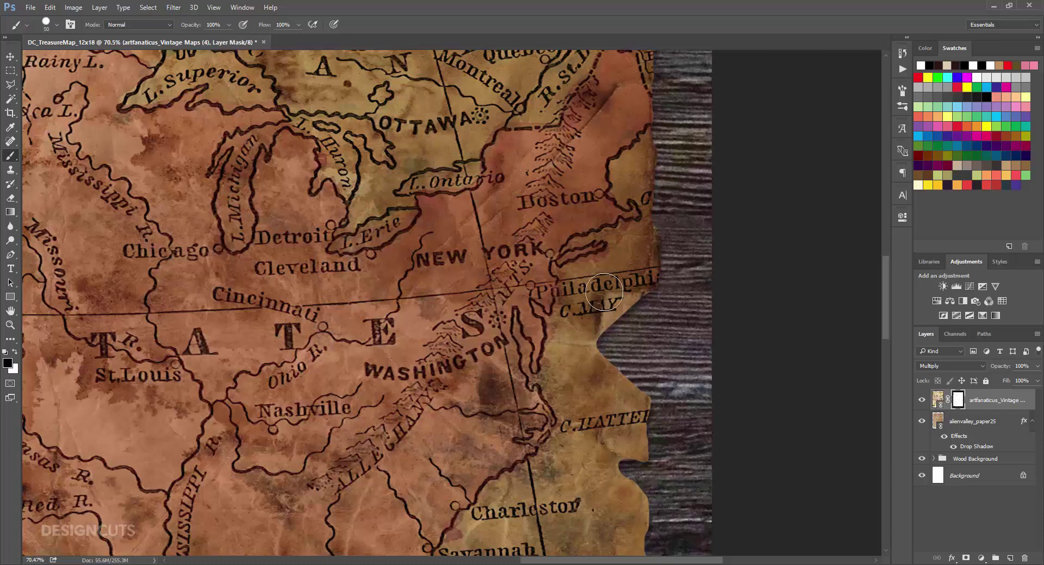
key("bracketleft")
mouse_move(603, 306)
left_mouse_down()
mouse_move(606, 336)
mouse_move(643, 298)
mouse_move(611, 299)
mouse_move(609, 322)
mouse_move(615, 307)
mouse_move(627, 314)
mouse_move(630, 303)
mouse_move(657, 301)
mouse_move(636, 333)
left_mouse_up()
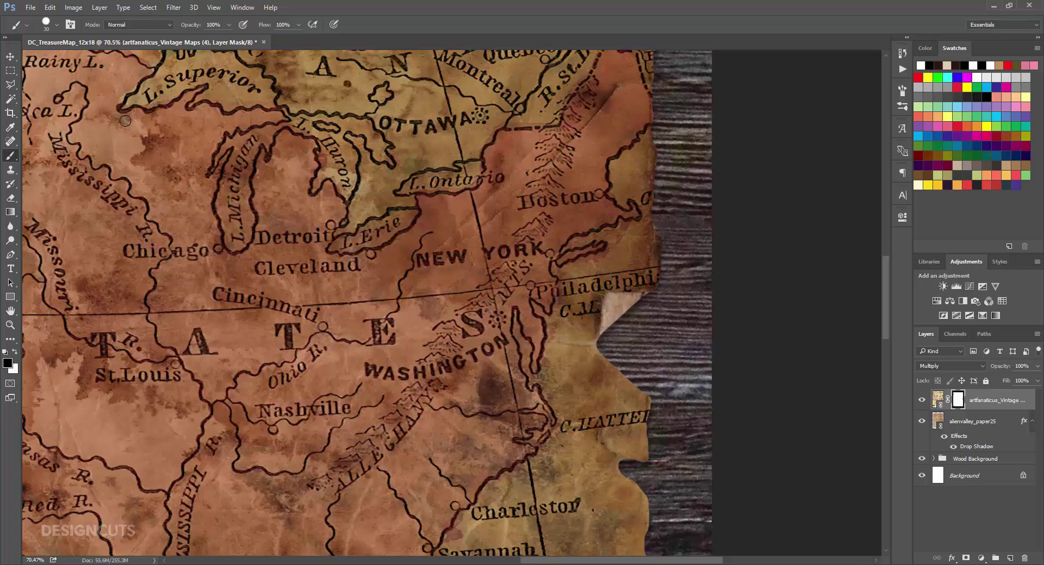
left_click(10, 57)
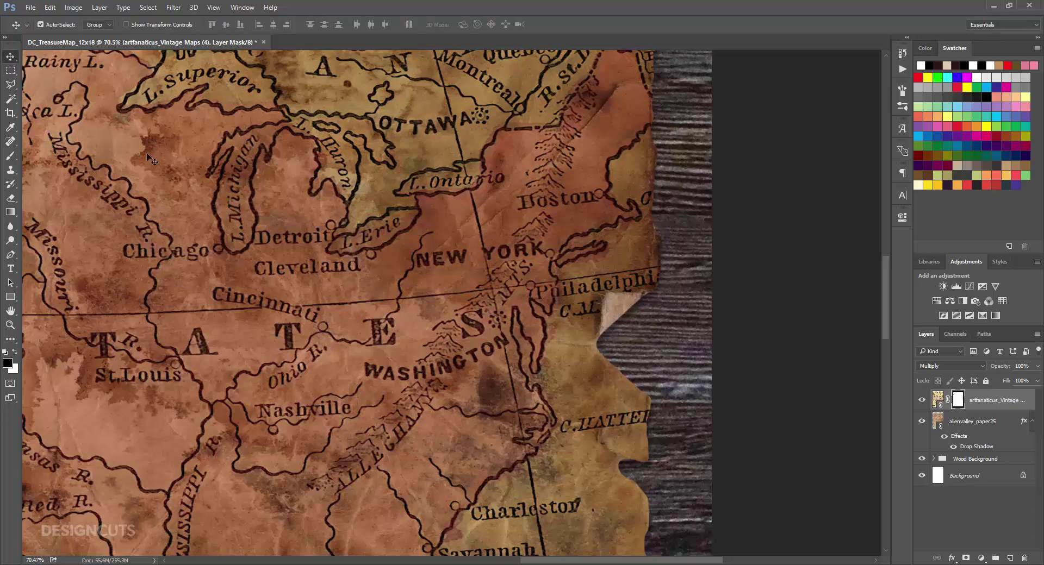
key("ctrl+0")
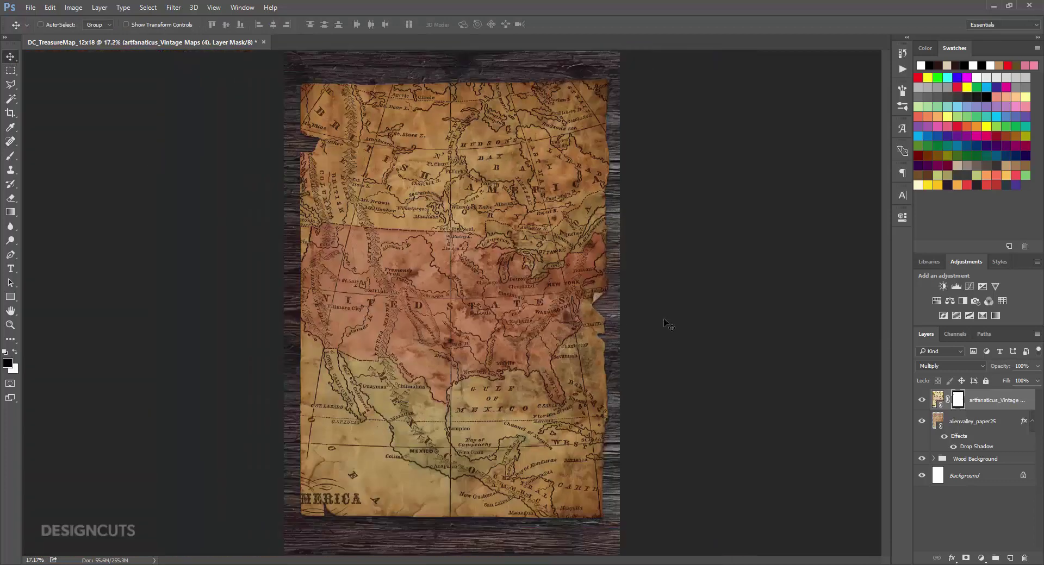
Step: Place designspoon_Grit-textures-24 as a linked image and scale it proportionally to about 144% so it covers the whole paper
left_click(30, 7)
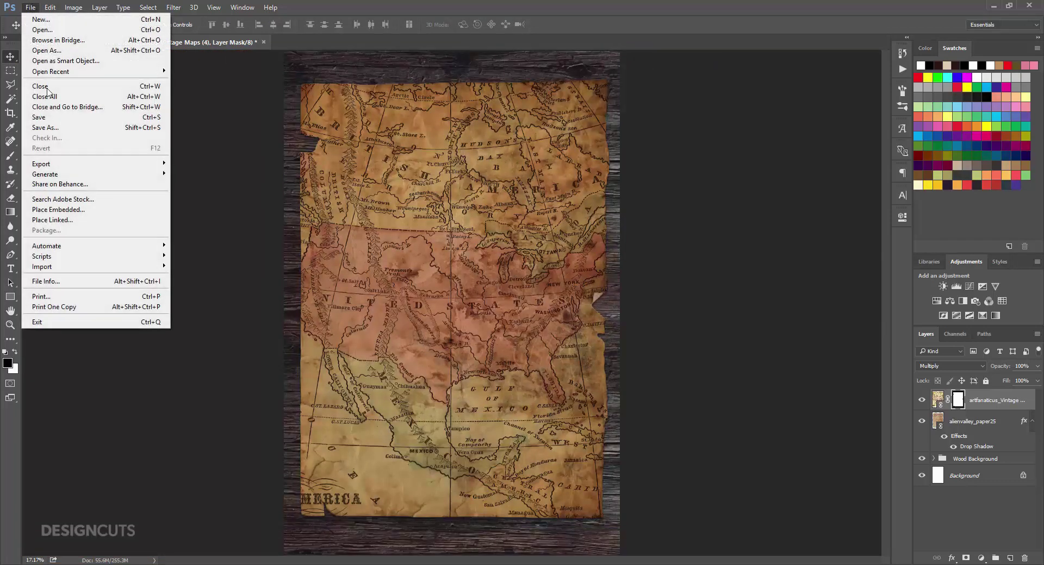
left_click(55, 220)
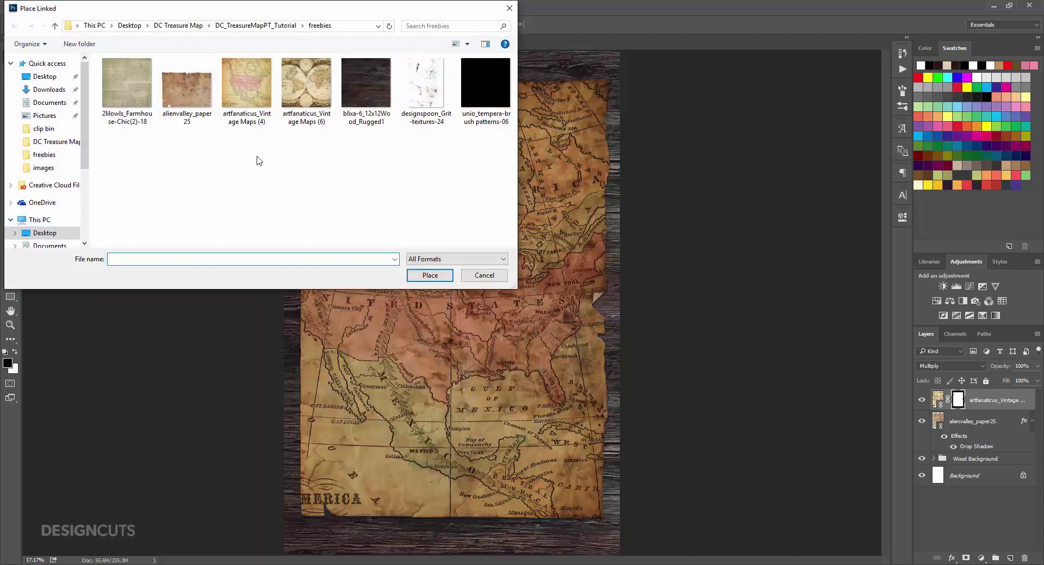
left_click(426, 88)
left_click(433, 276)
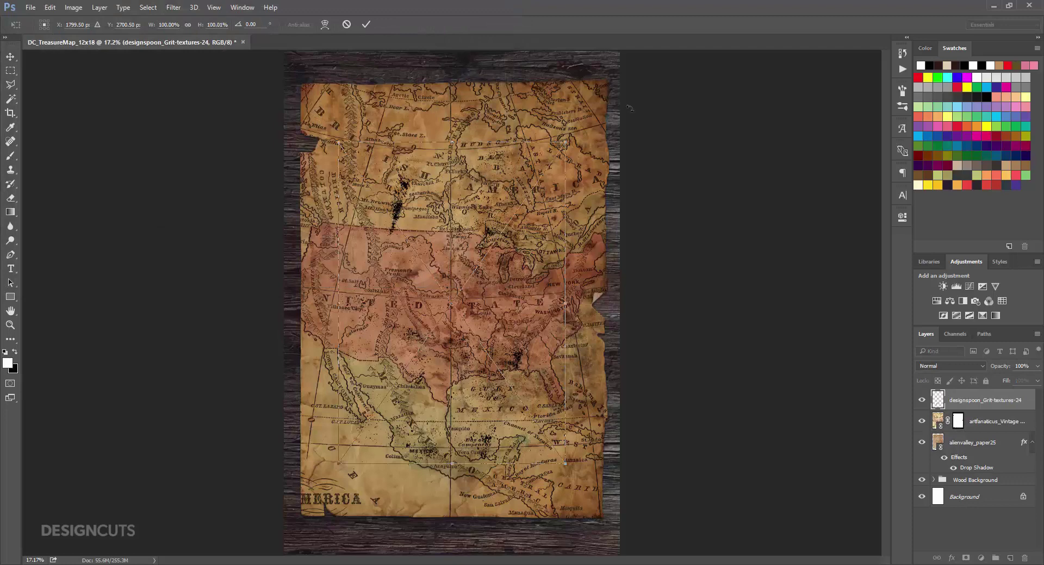
left_click_drag(567, 141, 620, 65)
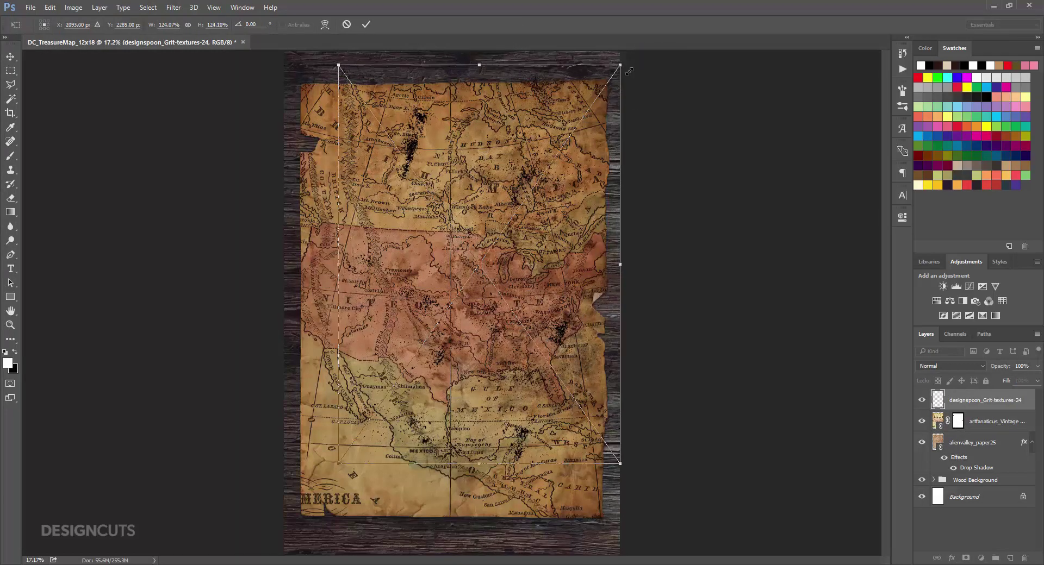
left_click_drag(335, 465, 279, 517)
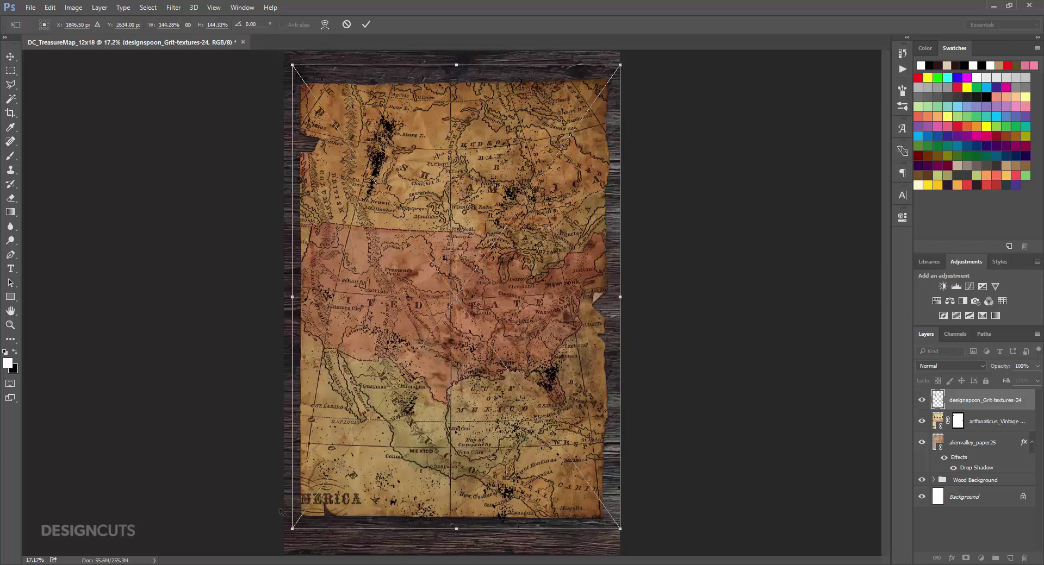
key("shift+alt+m")
key("Return")
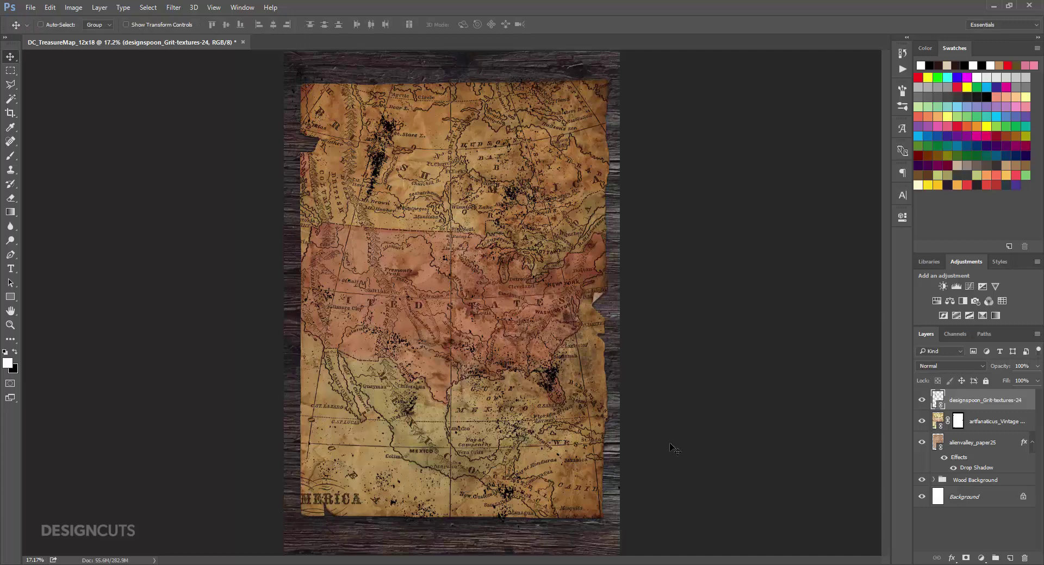
Step: Knock the grit texture's shape out of the vintage map's mask in black, deselect, and hide the grit texture layer
key("ctrl")
left_click(937, 400, "ctrl")
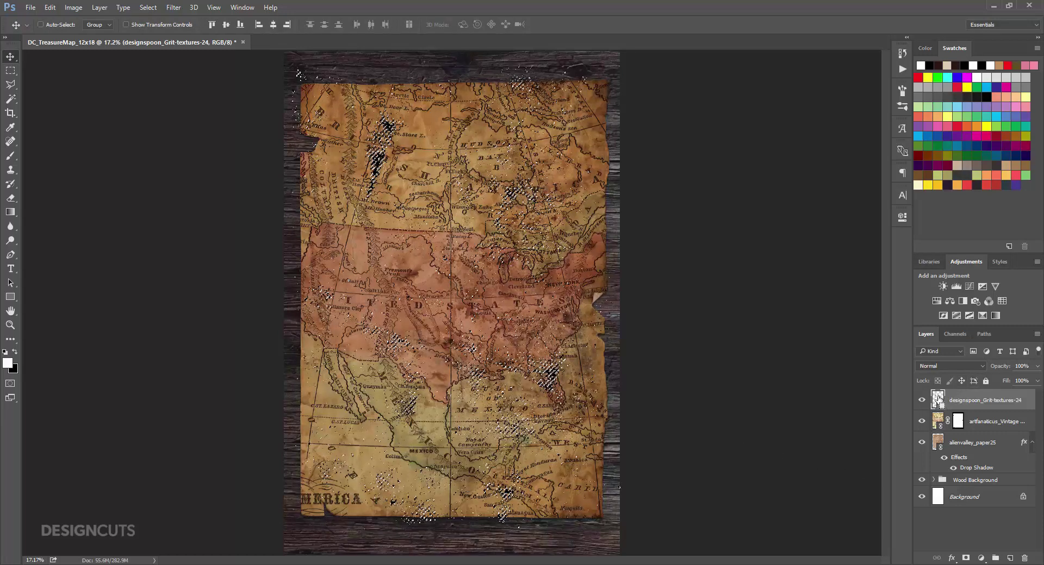
left_click(958, 422)
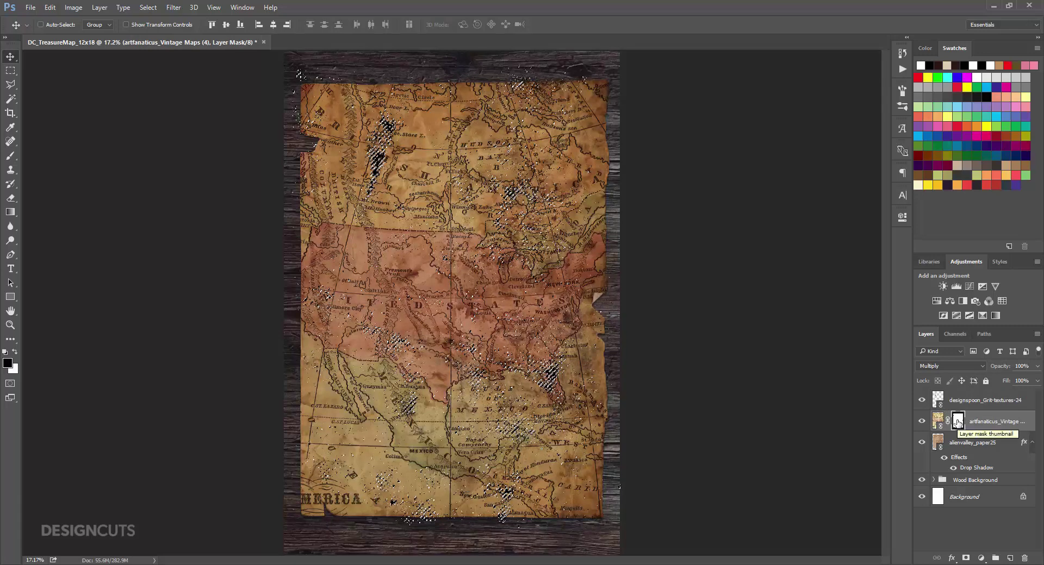
key("ctrl+d")
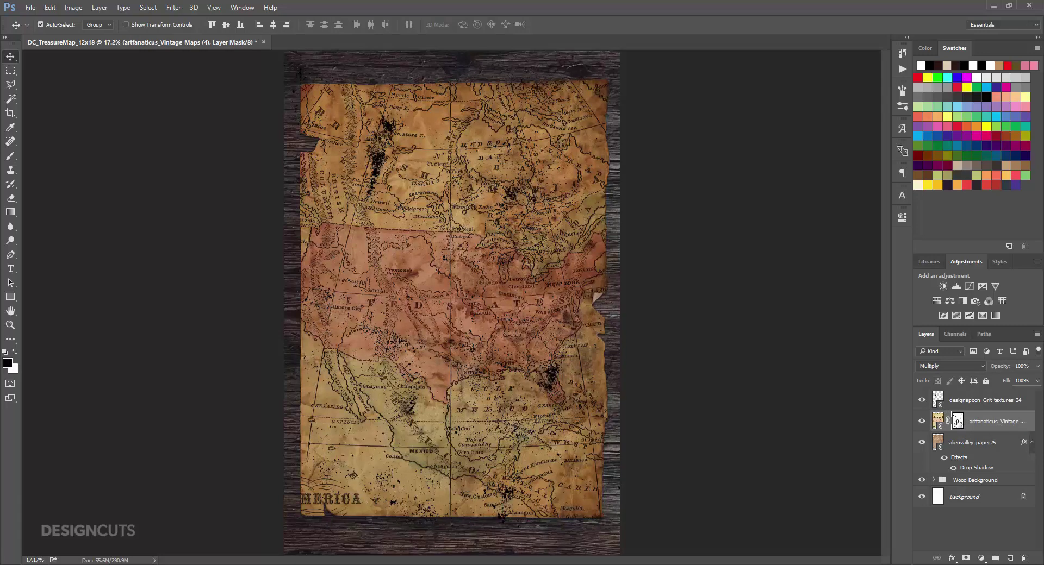
left_click(921, 400)
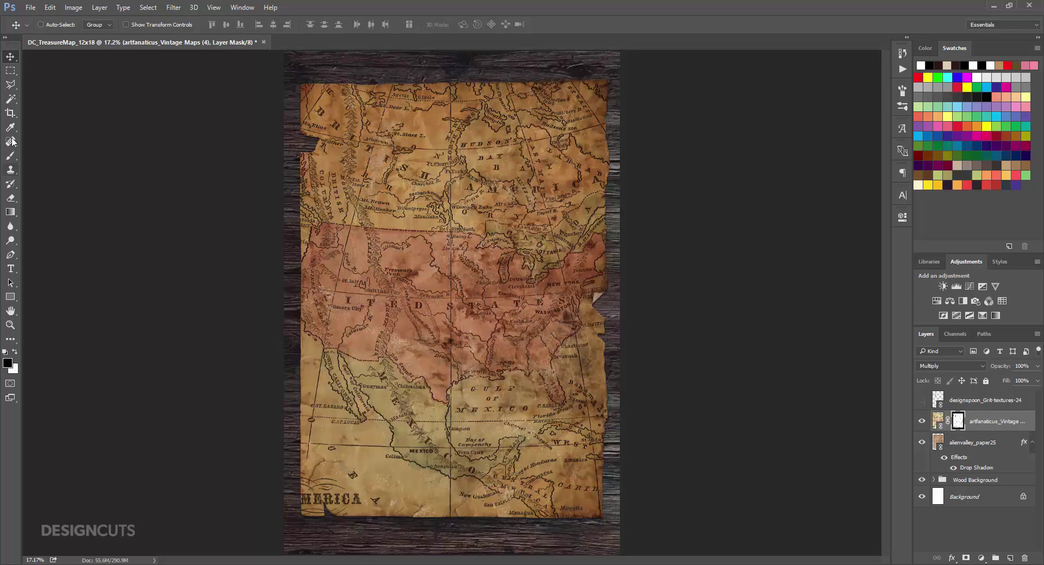
Step: Fade areas of the vintage map by painting black on its mask with a 1600 px soft round brush at 20% opacity
left_click(11, 158)
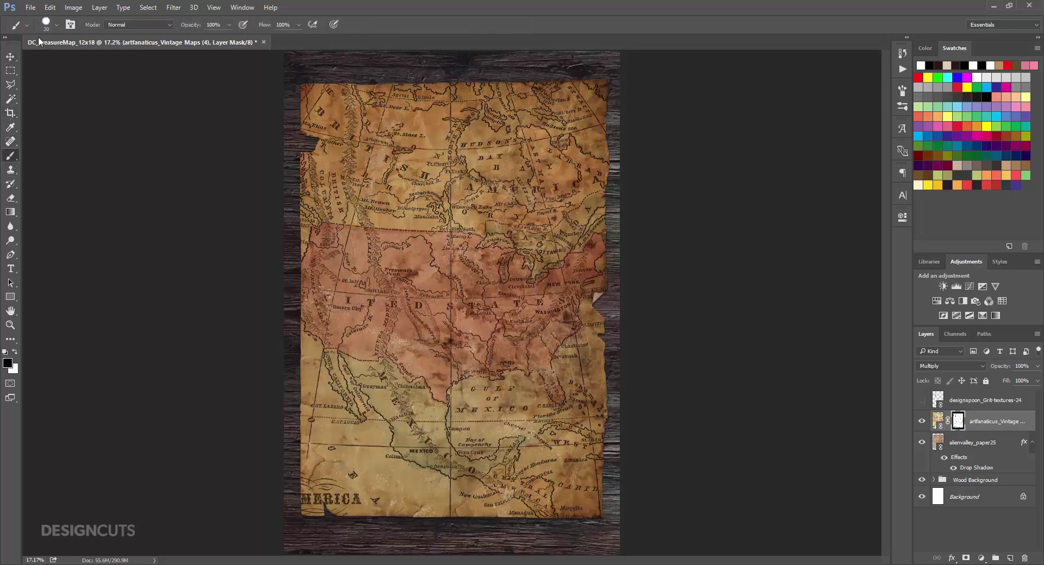
left_click(57, 25)
left_click(23, 128)
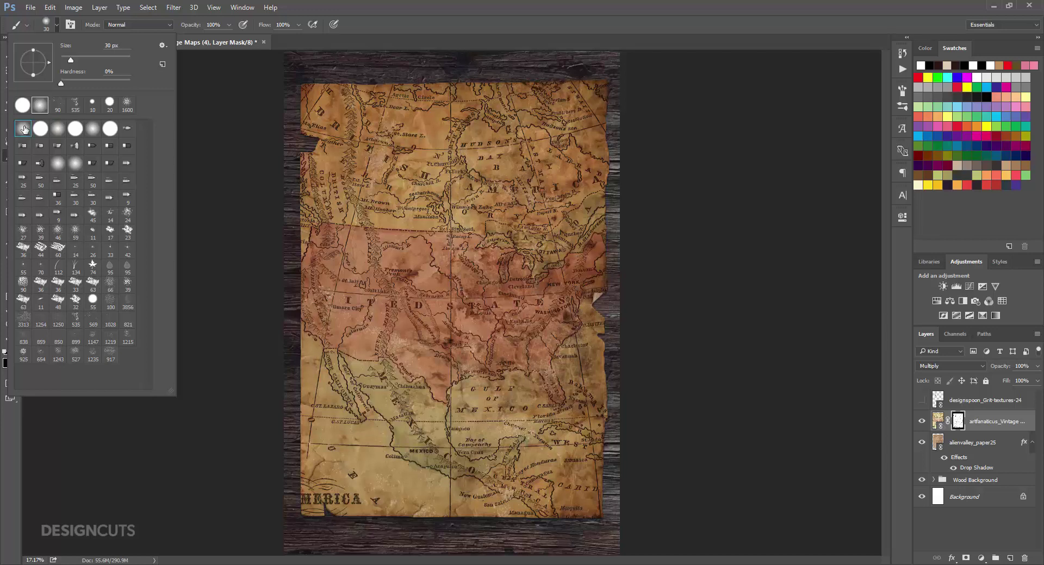
left_click(214, 23)
left_click(194, 23)
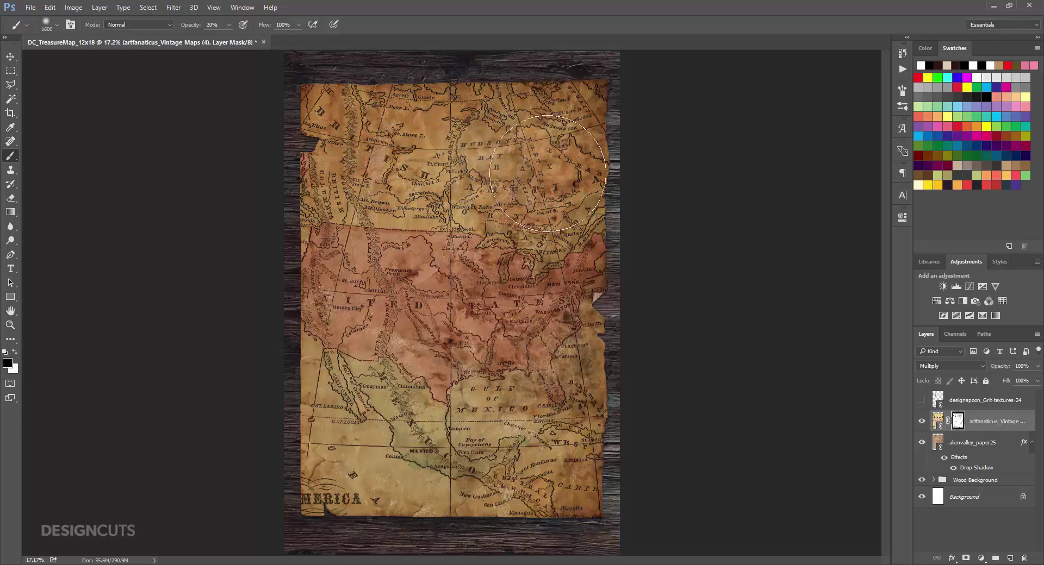
mouse_move(522, 196)
left_mouse_down()
mouse_move(456, 182)
mouse_move(405, 153)
mouse_move(542, 191)
mouse_move(549, 136)
mouse_move(370, 380)
mouse_move(344, 366)
mouse_move(544, 451)
mouse_move(533, 462)
mouse_move(350, 292)
mouse_move(398, 459)
mouse_move(337, 234)
mouse_move(373, 198)
mouse_move(641, 315)
mouse_move(266, 281)
mouse_move(634, 328)
mouse_move(634, 466)
mouse_move(593, 554)
left_mouse_up()
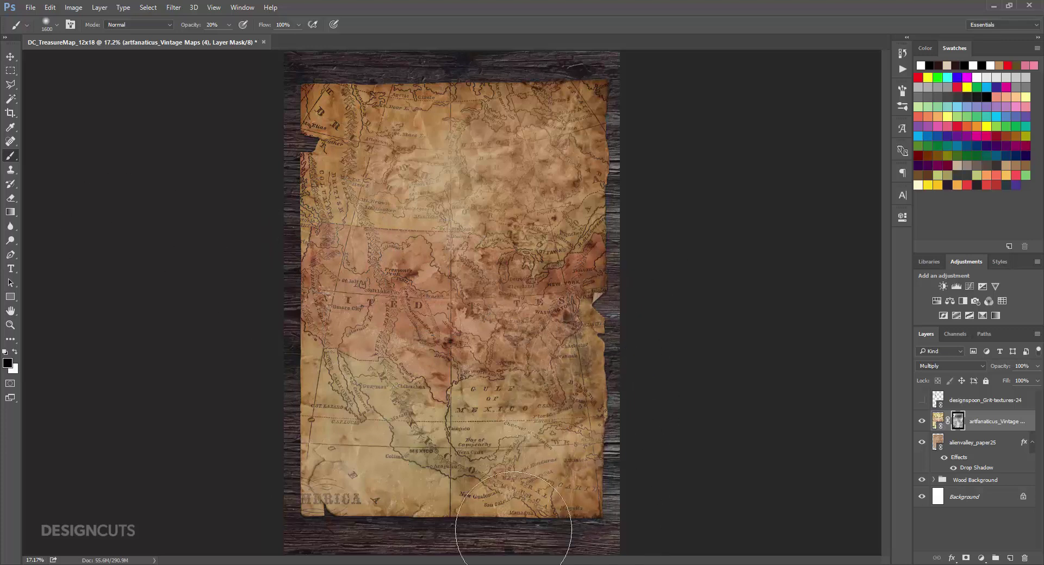
left_click(10, 56)
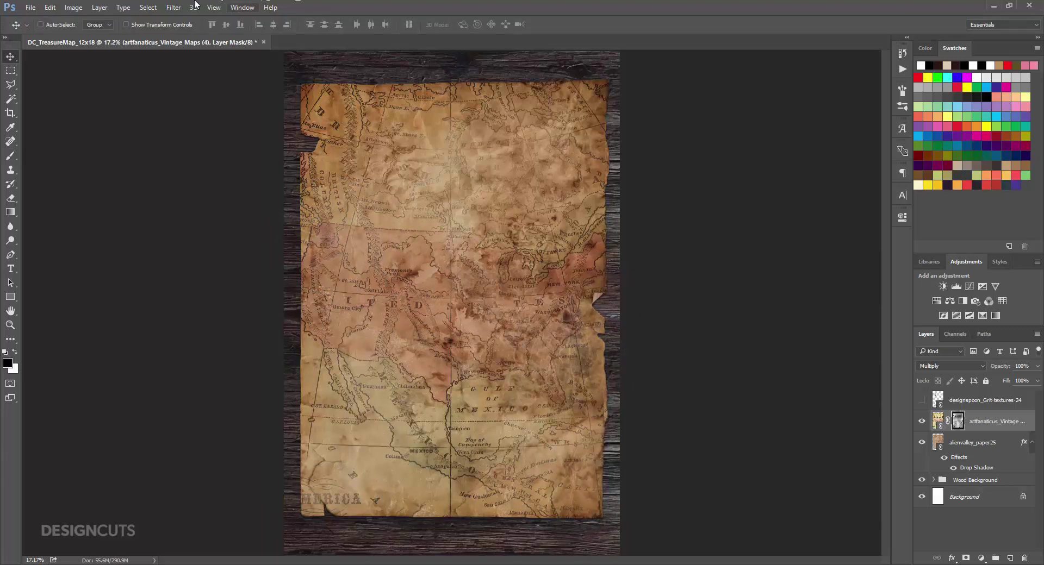
Step: Place 2lilowls_Farmhouse-Chic(2)-18 as a linked image at 100% scale, directly above the vintage map layer
left_click(30, 8)
left_click(79, 220)
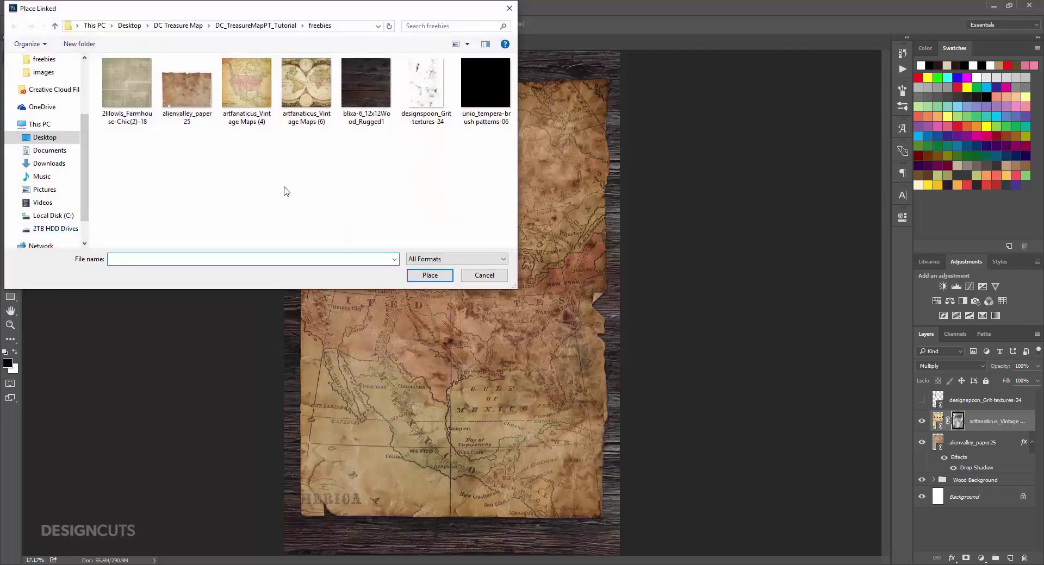
left_click(122, 85)
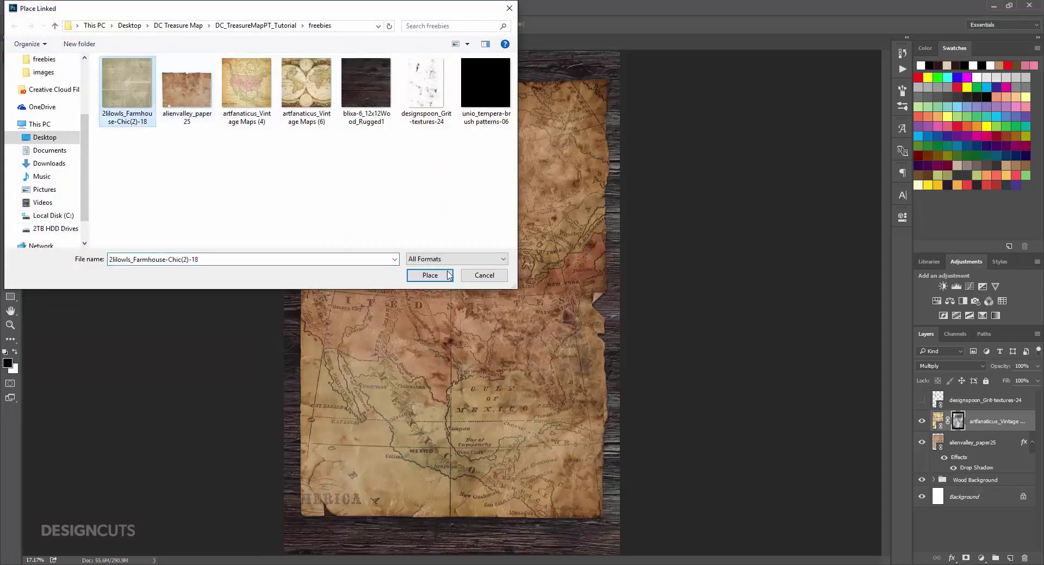
left_click(429, 275)
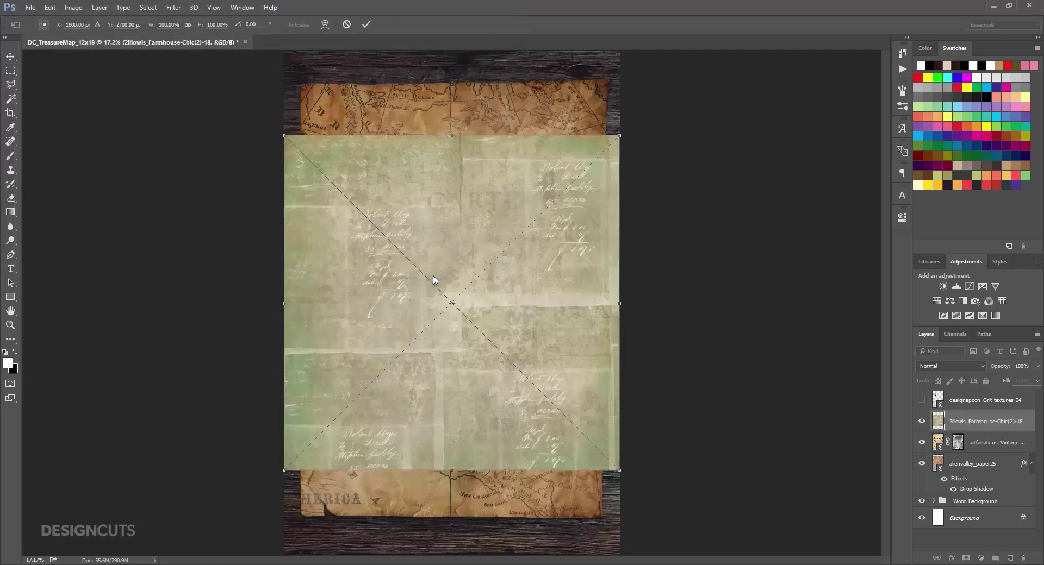
key("Return")
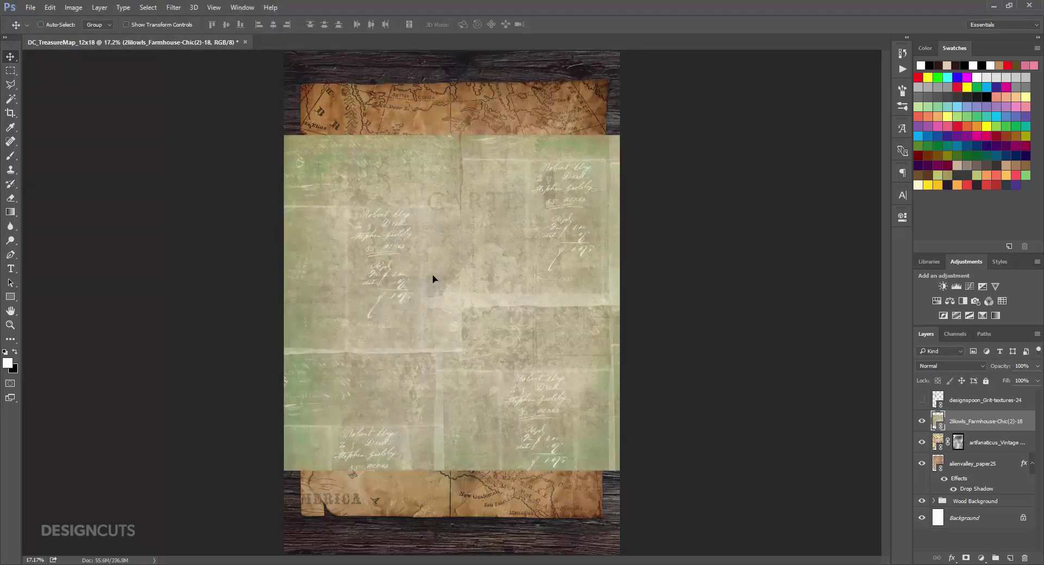
Step: Mask the Farmhouse-Chic layer to the outline of the alienvalley_paper25 layer
left_click_drag(962, 425, 956, 465)
left_click(936, 464, "ctrl")
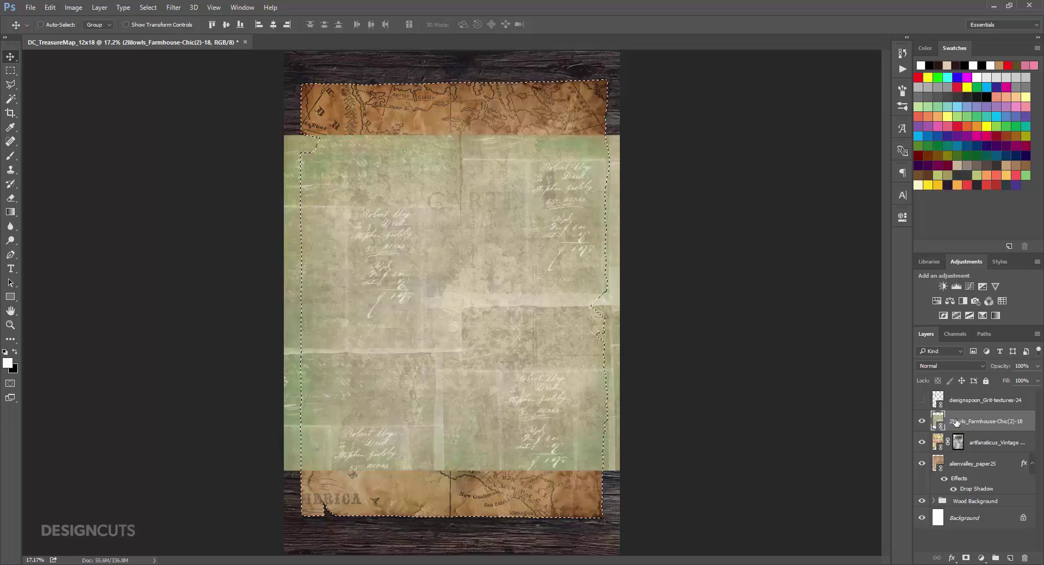
left_click(964, 559)
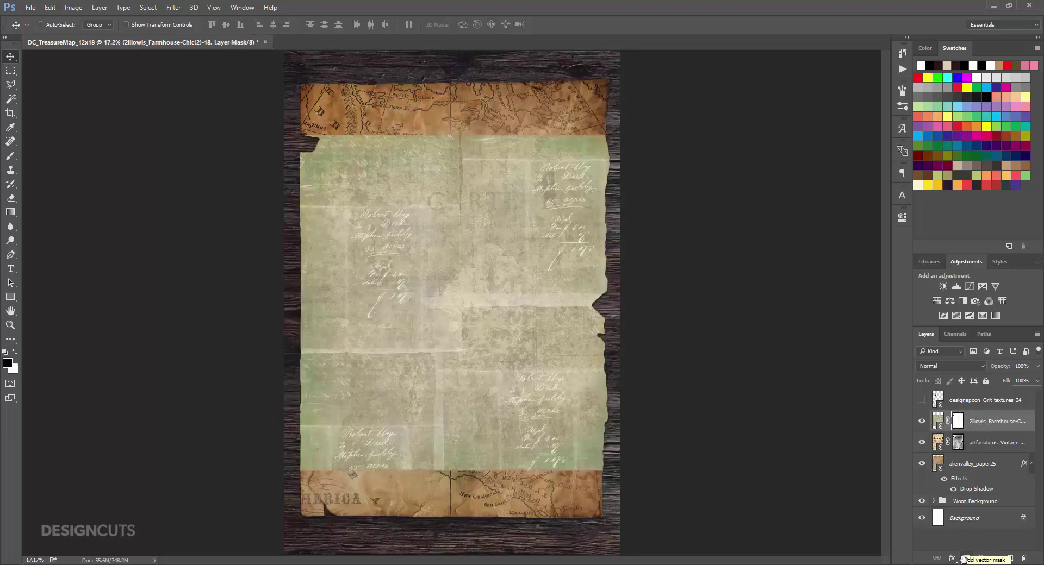
Step: Paint black at 100% opacity on the Farmhouse-Chic mask, leaving only two soft handwriting patches, at upper left and lower right of the map
left_click(11, 156)
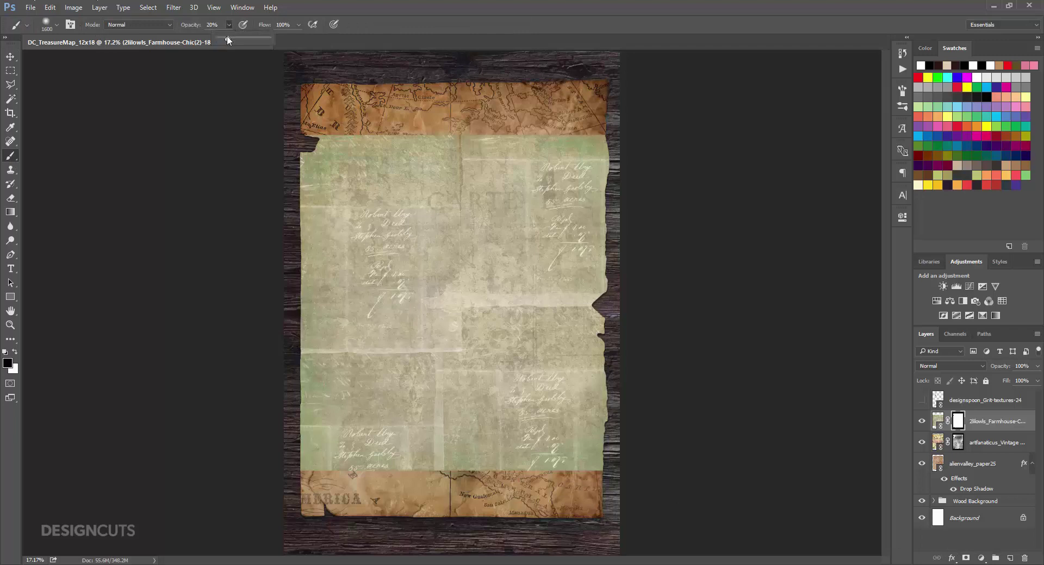
key("0")
mouse_move(303, 122)
left_mouse_down()
mouse_move(578, 130)
mouse_move(631, 299)
mouse_move(521, 149)
mouse_move(475, 140)
mouse_move(562, 270)
mouse_move(629, 286)
mouse_move(647, 368)
mouse_move(642, 499)
mouse_move(648, 370)
mouse_move(639, 477)
mouse_move(512, 517)
mouse_move(437, 524)
mouse_move(556, 493)
mouse_move(460, 503)
mouse_move(327, 447)
mouse_move(254, 464)
mouse_move(360, 435)
mouse_move(276, 338)
mouse_move(249, 200)
mouse_move(242, 235)
mouse_move(272, 402)
mouse_move(418, 365)
mouse_move(534, 244)
mouse_move(534, 254)
mouse_move(494, 274)
mouse_move(514, 212)
mouse_move(586, 220)
mouse_move(573, 258)
mouse_move(356, 399)
left_mouse_up()
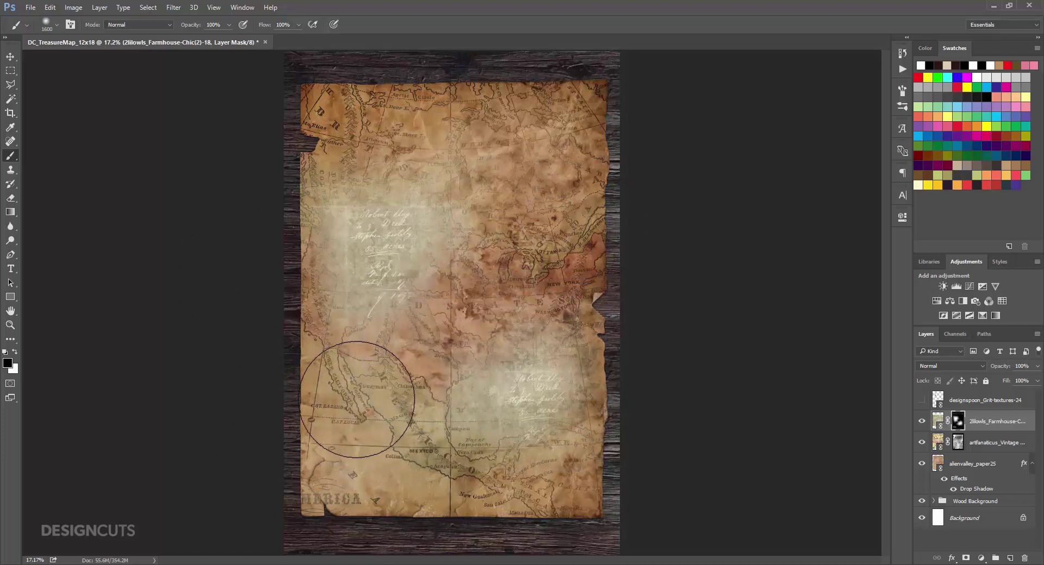
left_click(11, 56)
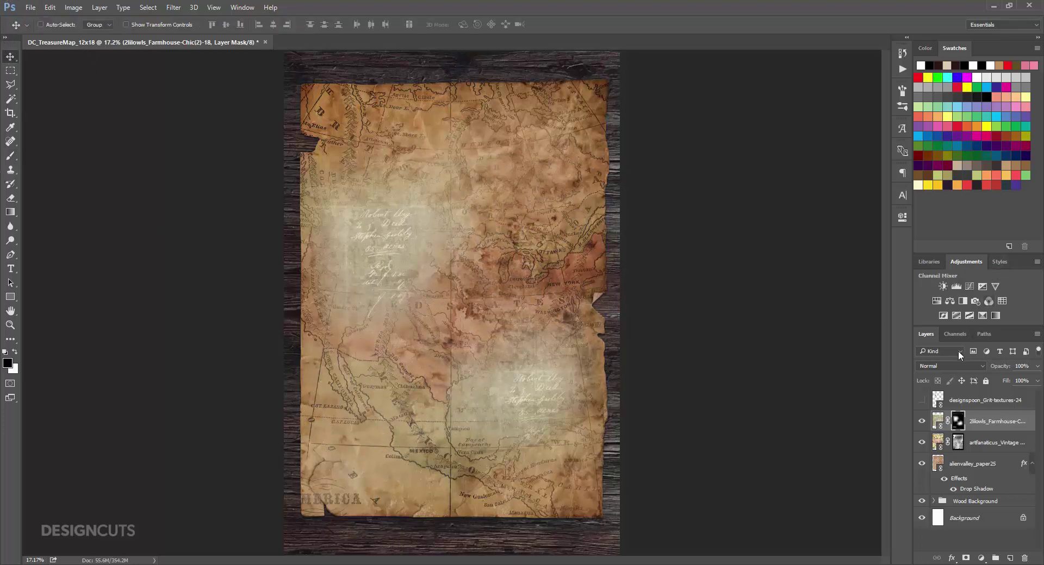
left_click(937, 420)
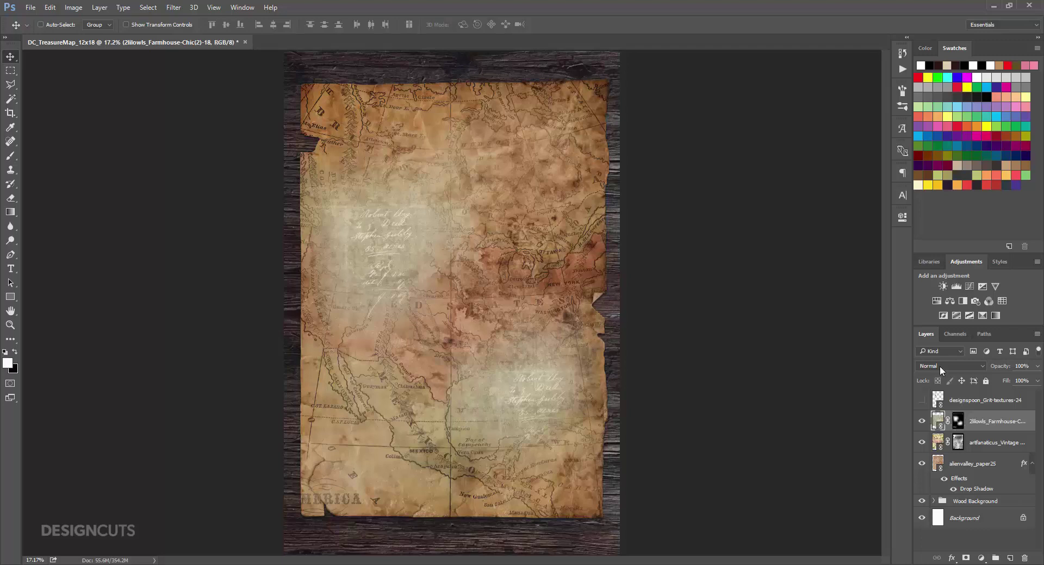
Step: Set the Farmhouse-Chic layer to Overlay blending at 40% opacity
left_click(940, 365)
left_click(933, 473)
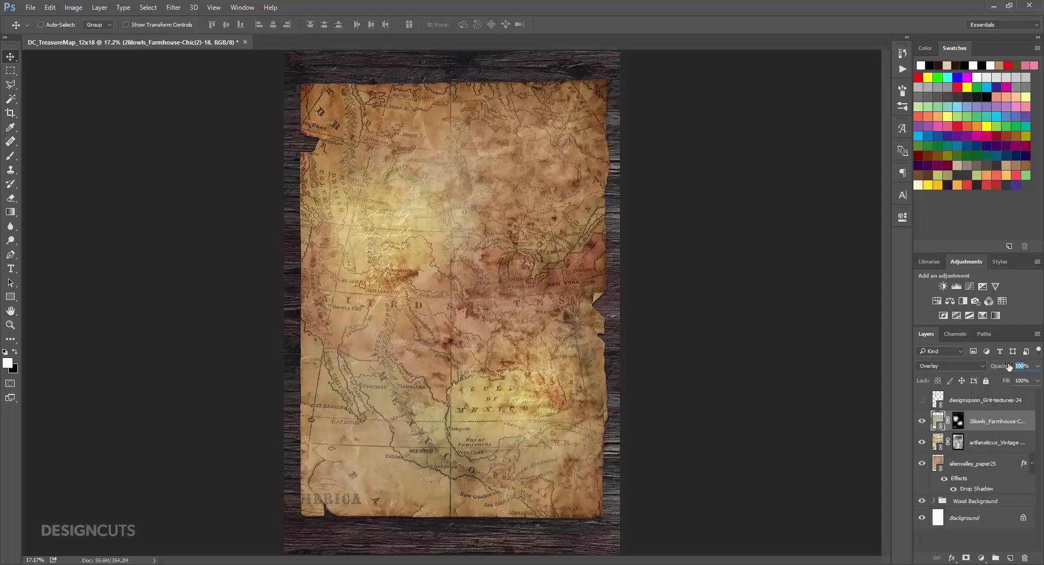
type("40")
key("Return")
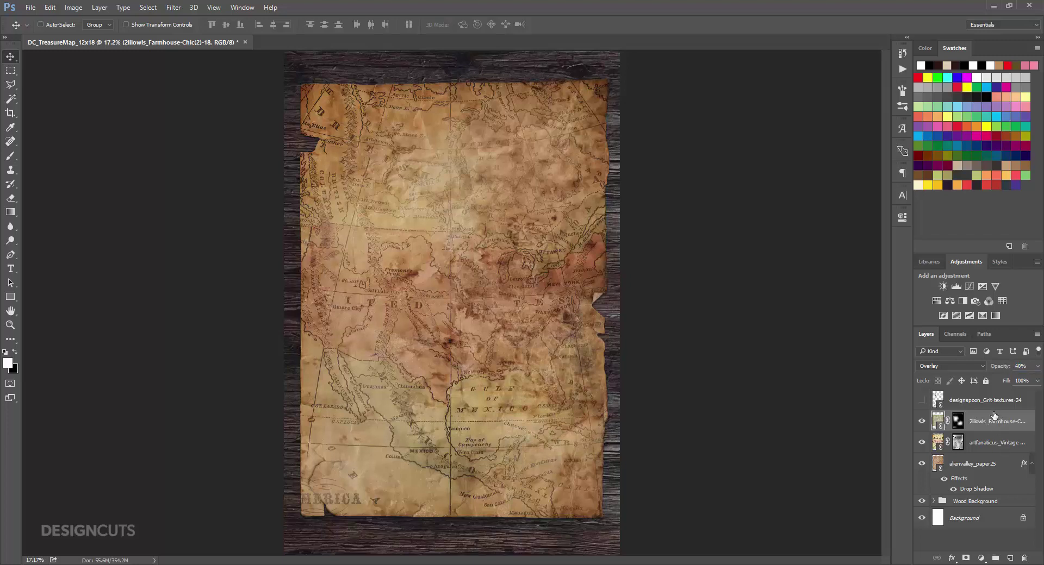
Step: Create a new layer named Thick Border directly above the Farmhouse-Chic layer
left_click(1009, 559)
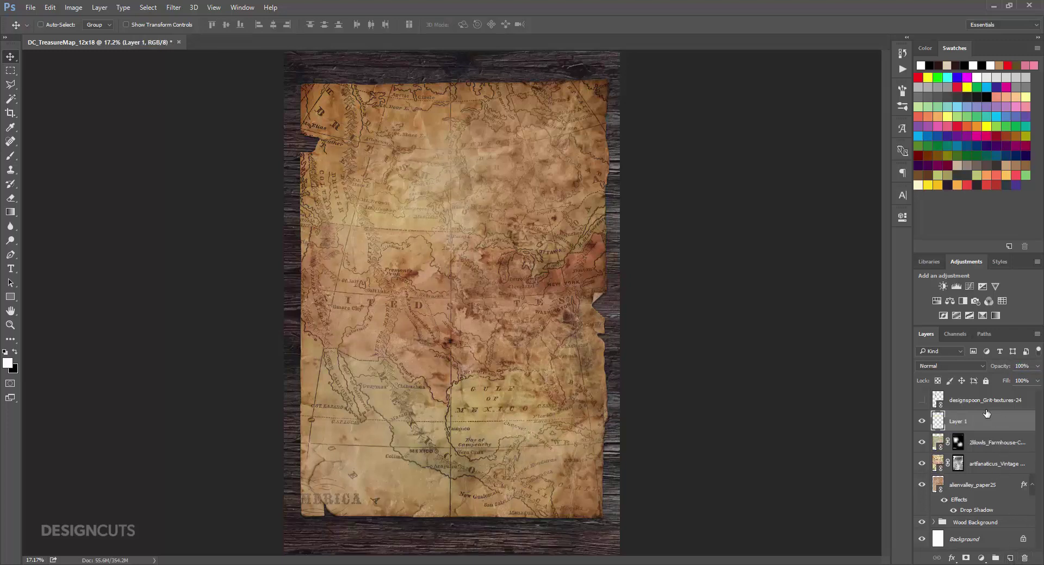
double_click(955, 423)
type("Thick Border")
key("Return")
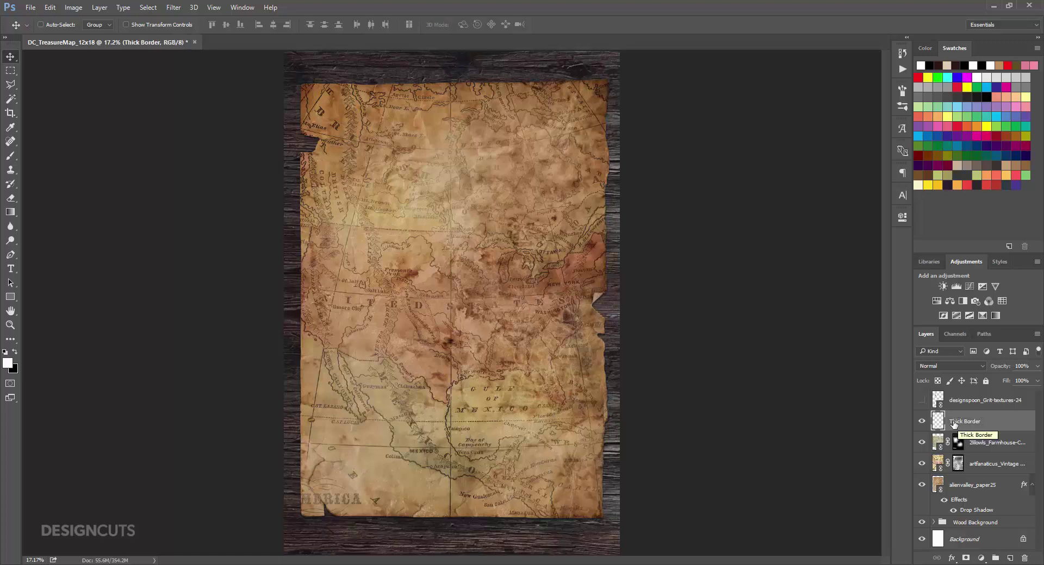
Step: Configure the Rectangle tool with no fill and a 15 px stroke in dark brown 29110b
left_click(10, 296)
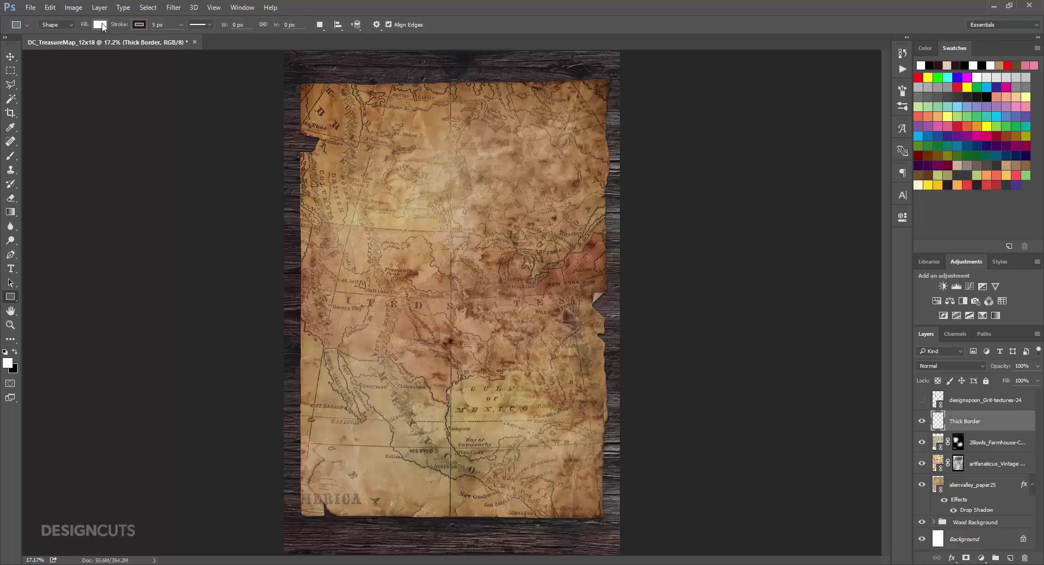
left_click(101, 25)
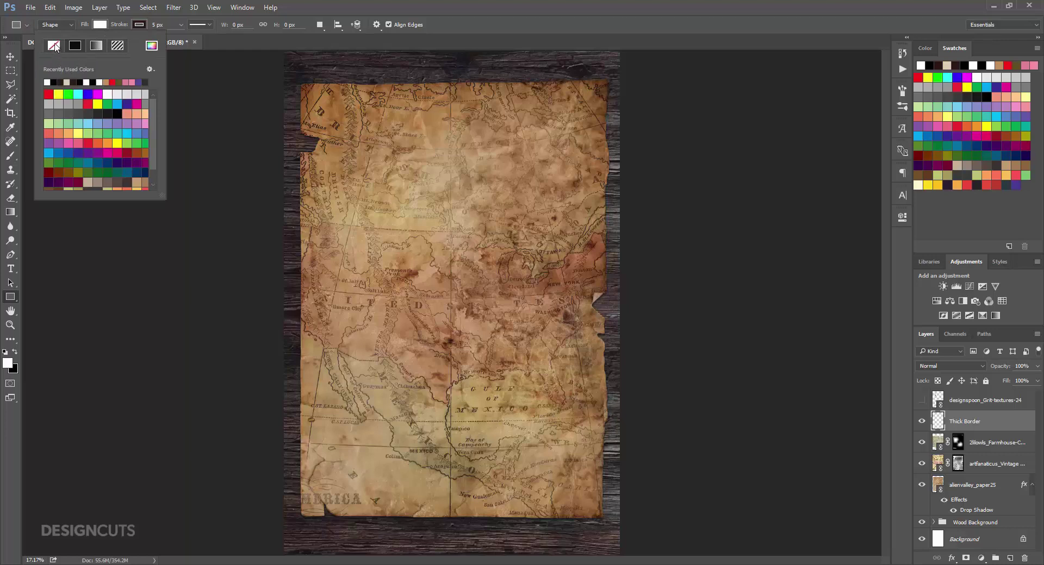
left_click(54, 46)
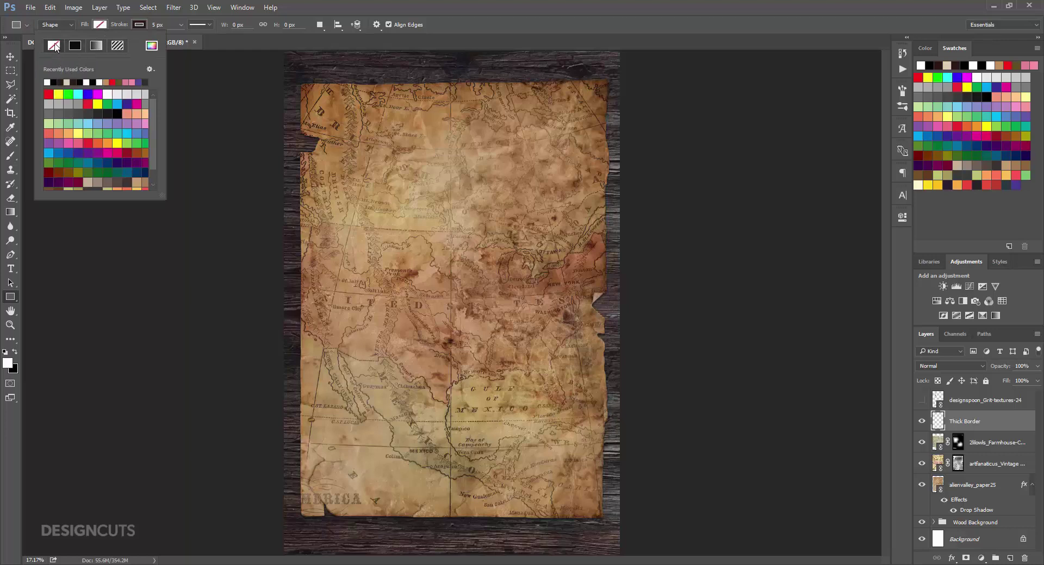
left_click(141, 24)
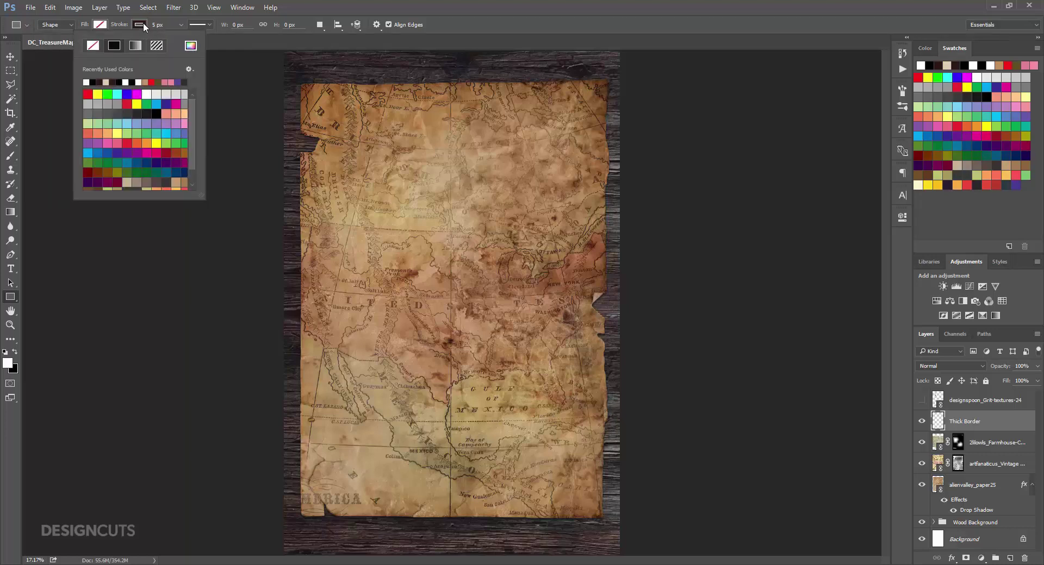
left_click(190, 45)
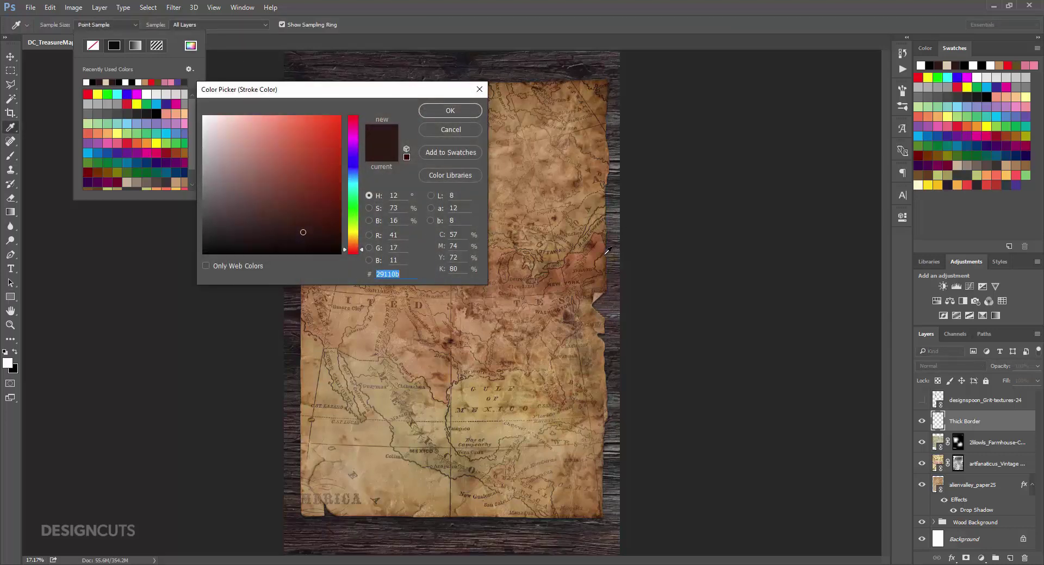
left_click(465, 109)
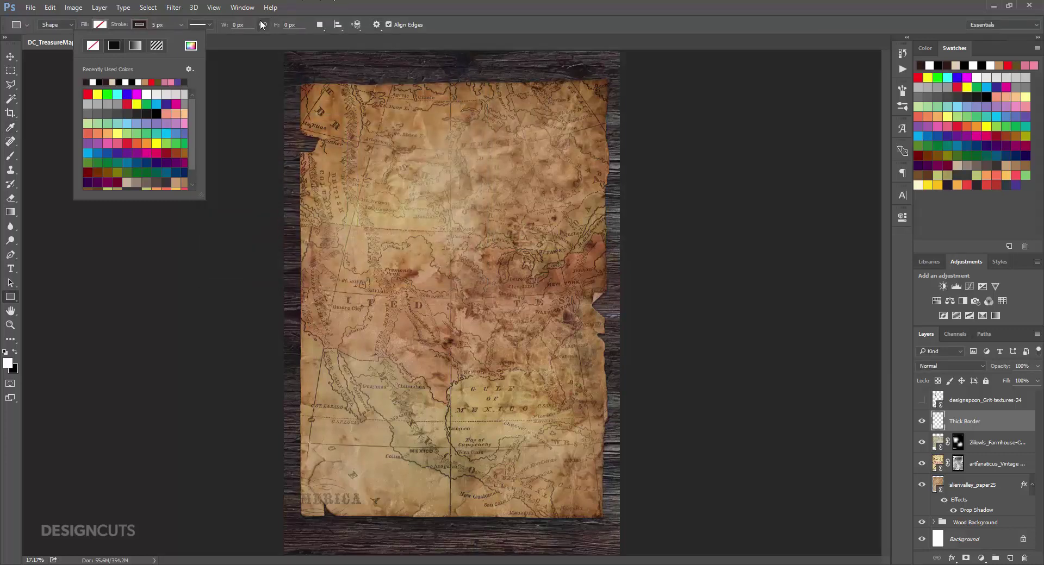
left_click(155, 24)
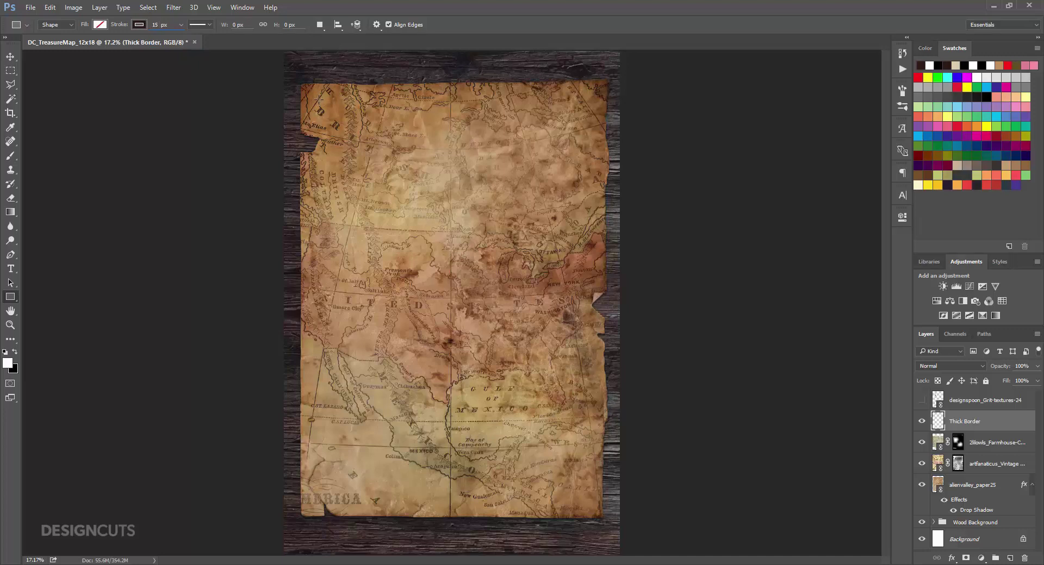
Step: Draw a rectangle about 3461 by 4772 px, with its upper-left corner just inside the paper's corner and its other edges running beyond the paper
left_click_drag(317, 99, 640, 544)
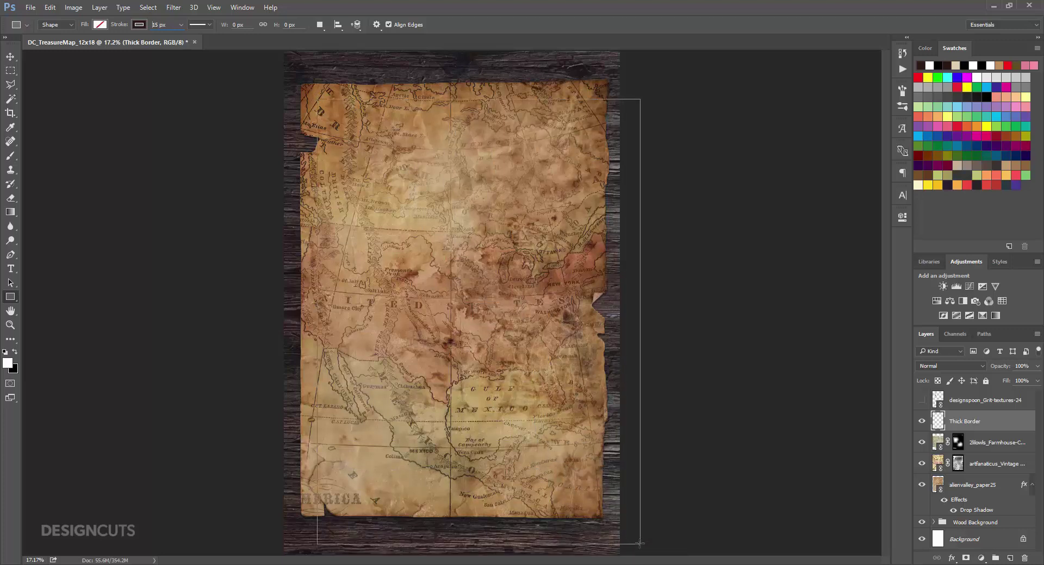
left_click(903, 217)
left_click(17, 58)
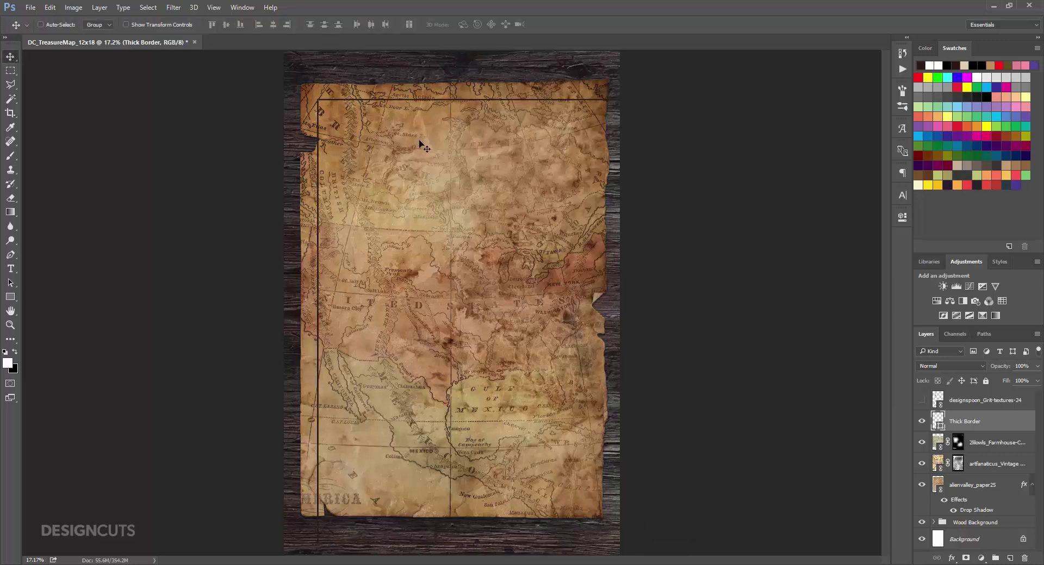
left_click_drag(421, 142, 413, 135)
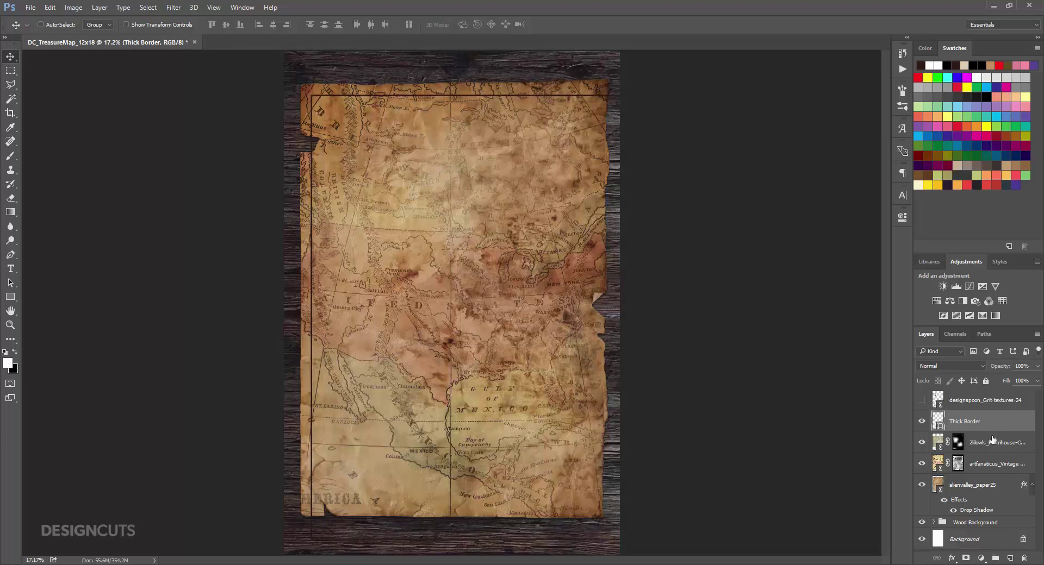
Step: Duplicate the Thick Border layer and rename the copy Thin Border
left_click_drag(1005, 427, 1009, 559)
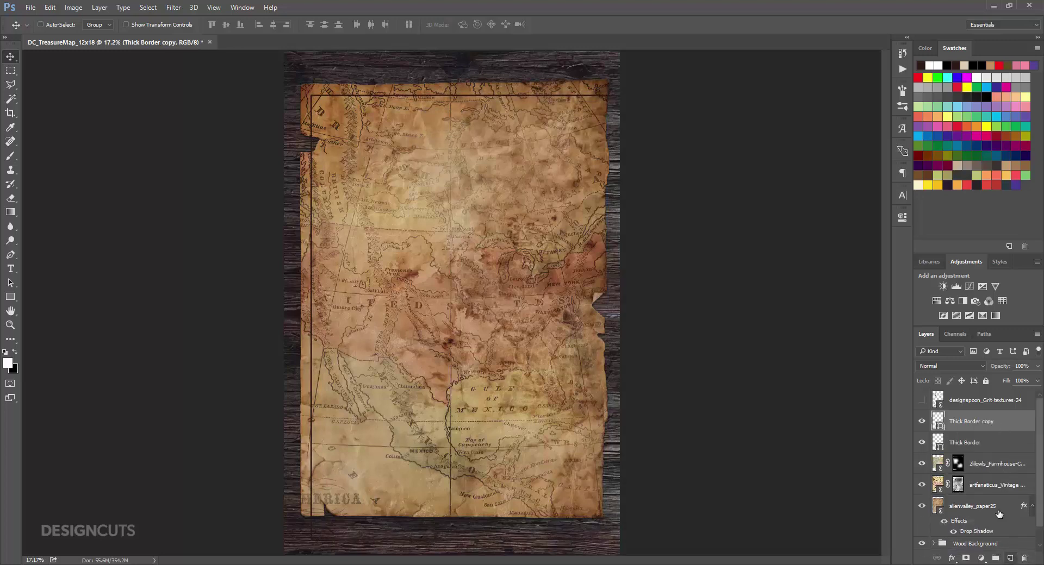
double_click(969, 422)
type("Thin Border")
key("Return")
Step: Shift the Thin Border right and down to sit just inside the Thick Border, at about X 332 px, Y 513 px
key("shift+Right")
key("shift+Right")
key("shift+Right")
key("shift+Down")
key("shift+Down")
key("shift+Down")
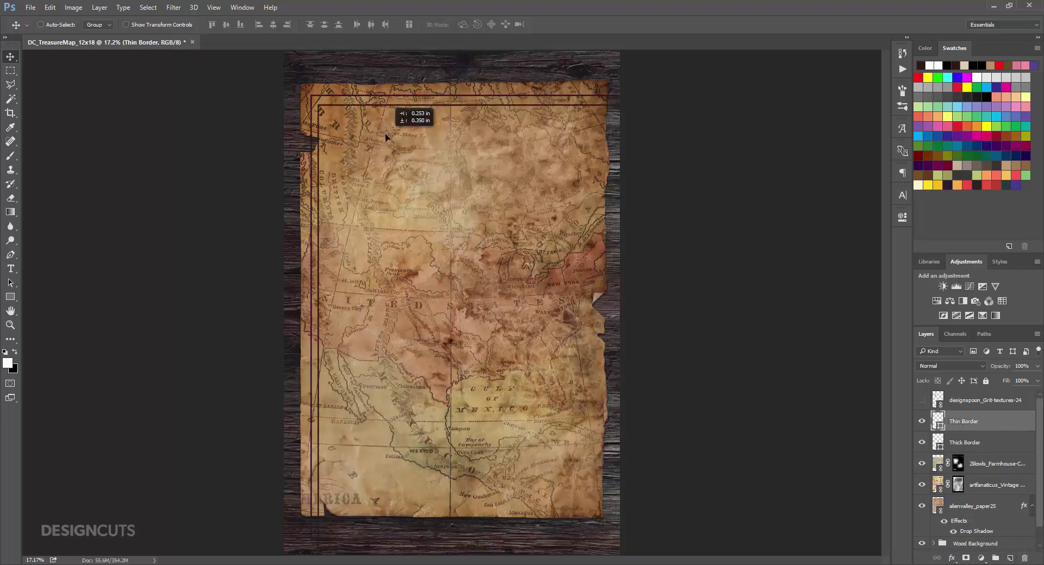
key("shift+Down")
key("shift+Down")
key("shift+Down")
key("shift+Right")
key("shift+Right")
key("shift+Right")
key("Left")
key("Up")
key("Left")
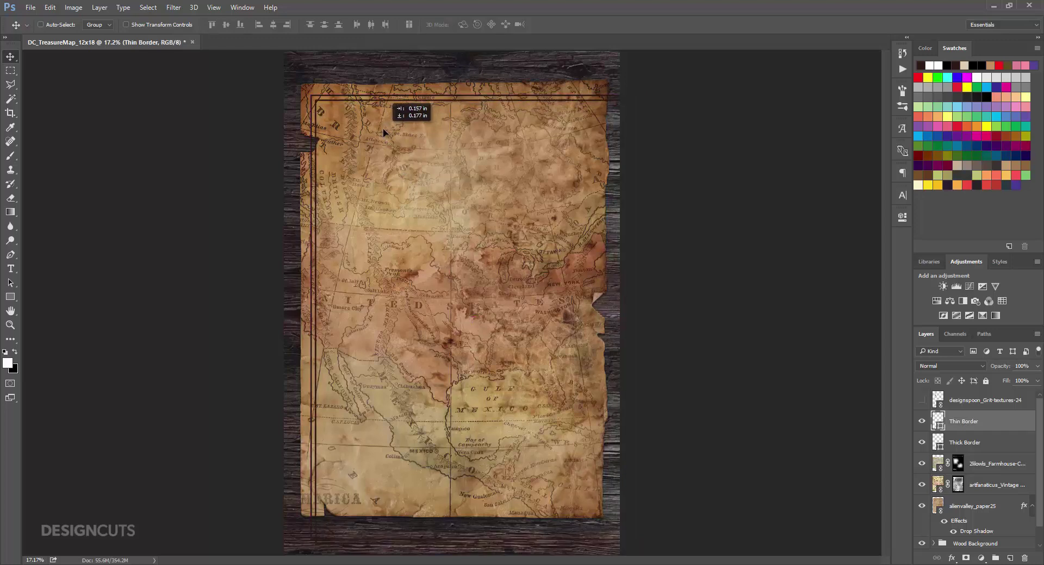
key("Up")
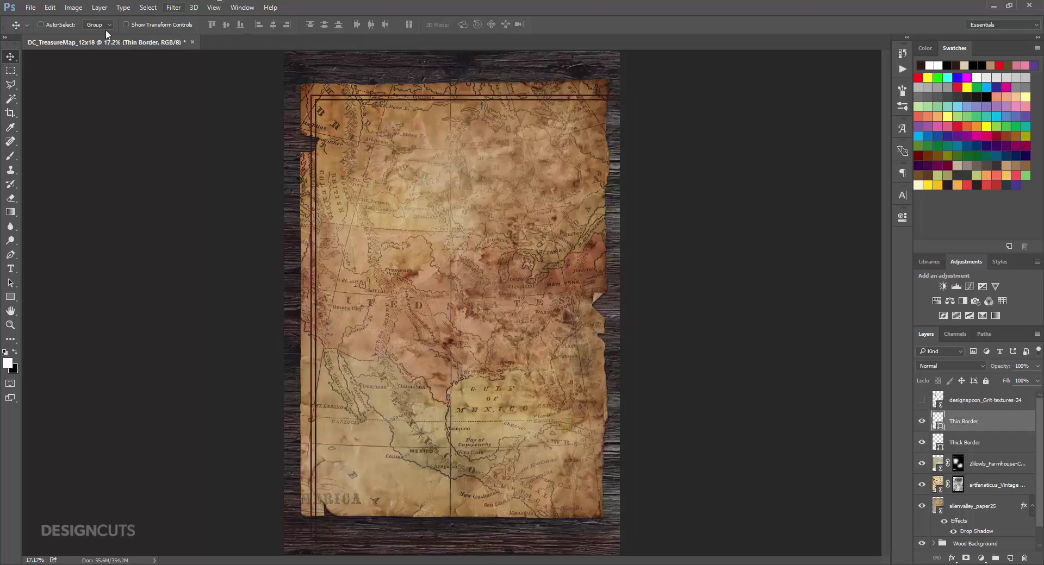
Step: Set the Thin Border's stroke width to 8 px
left_click(902, 217)
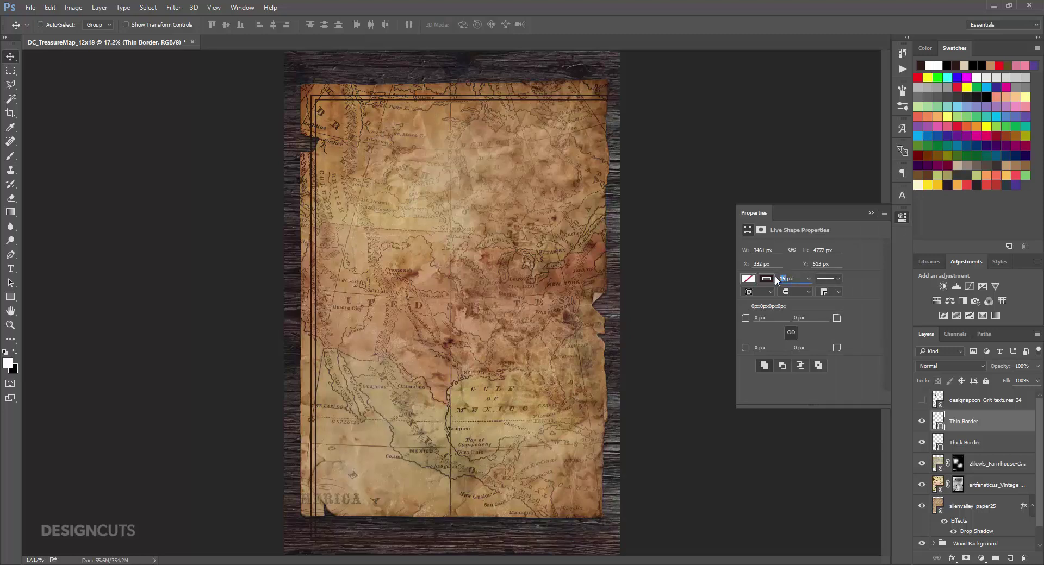
key("Return")
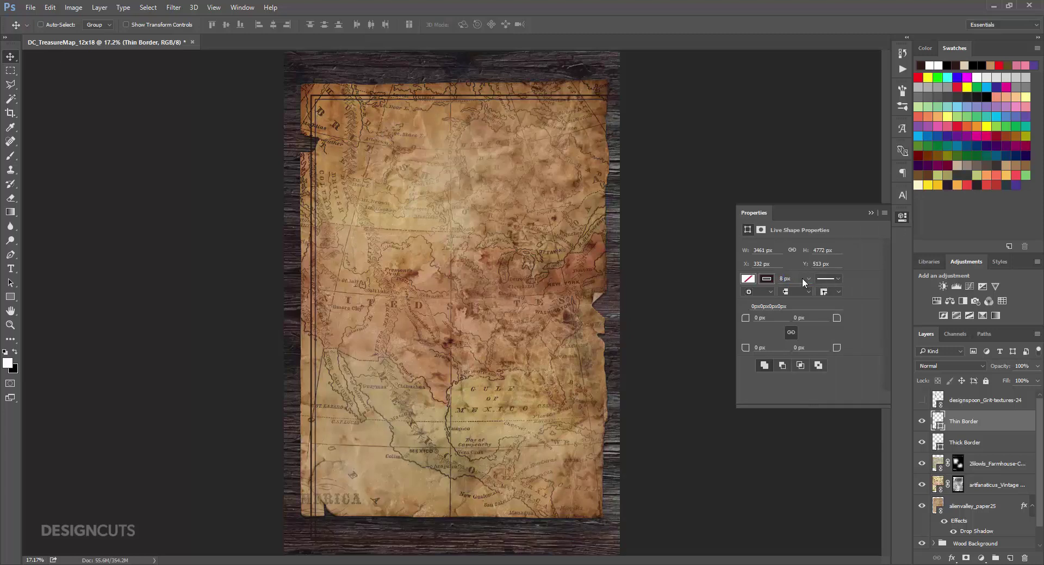
left_click(902, 217)
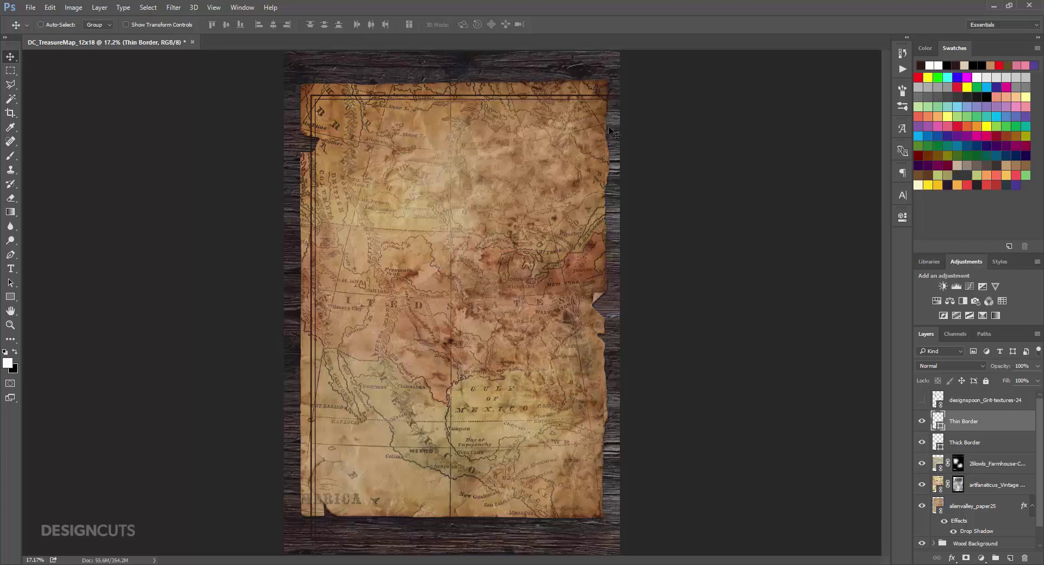
Step: Group the Thin Border and Thick Border layers and name the group Borders
left_click(971, 443, "shift")
left_click(997, 558)
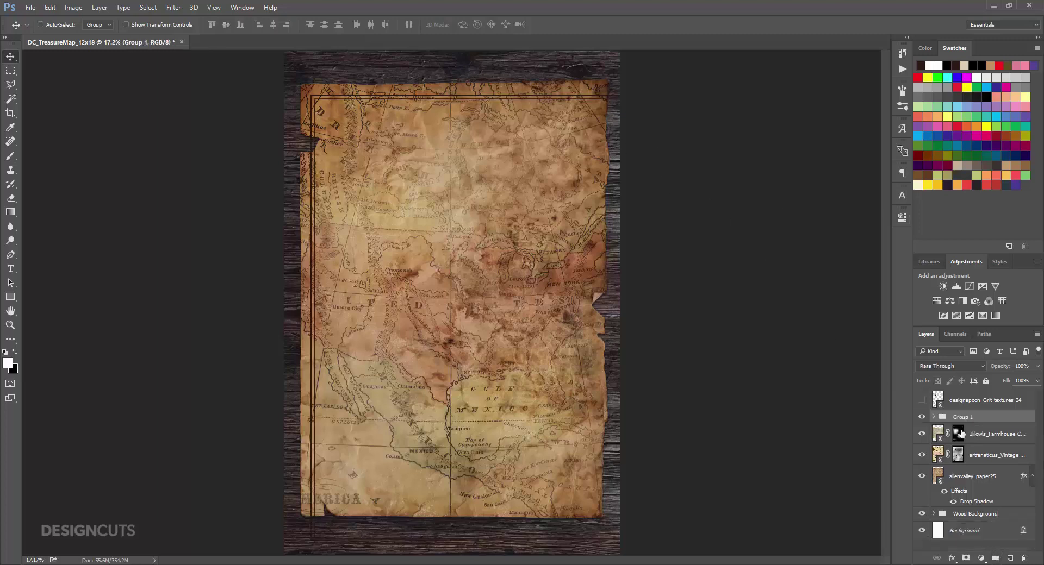
double_click(961, 417)
type("Borders")
key("Return")
Step: Mask the Borders group with a selection loaded from the vintage map layer's mask
key("ctrl")
left_click(959, 461, "ctrl")
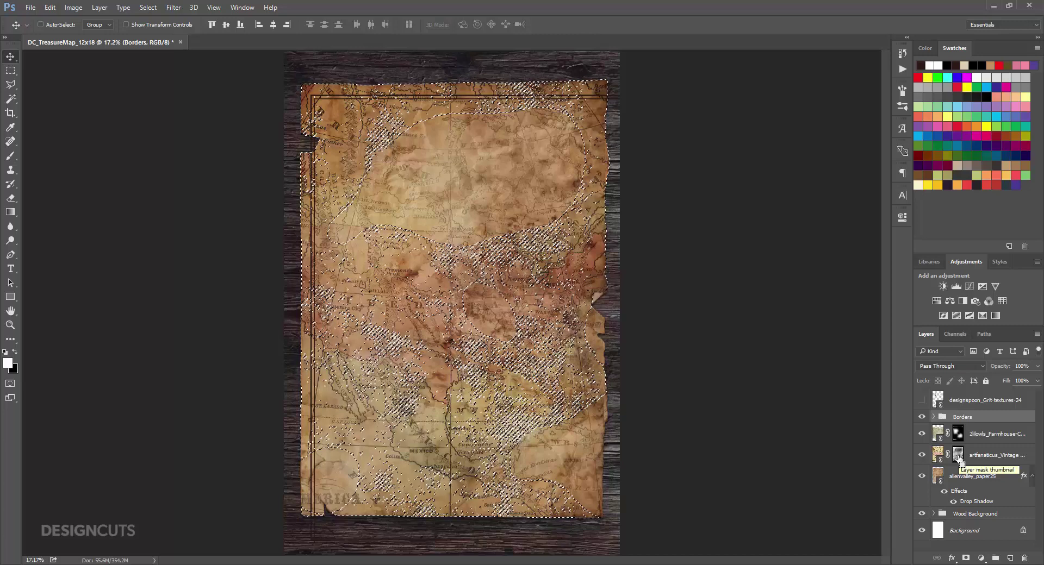
left_click(966, 558)
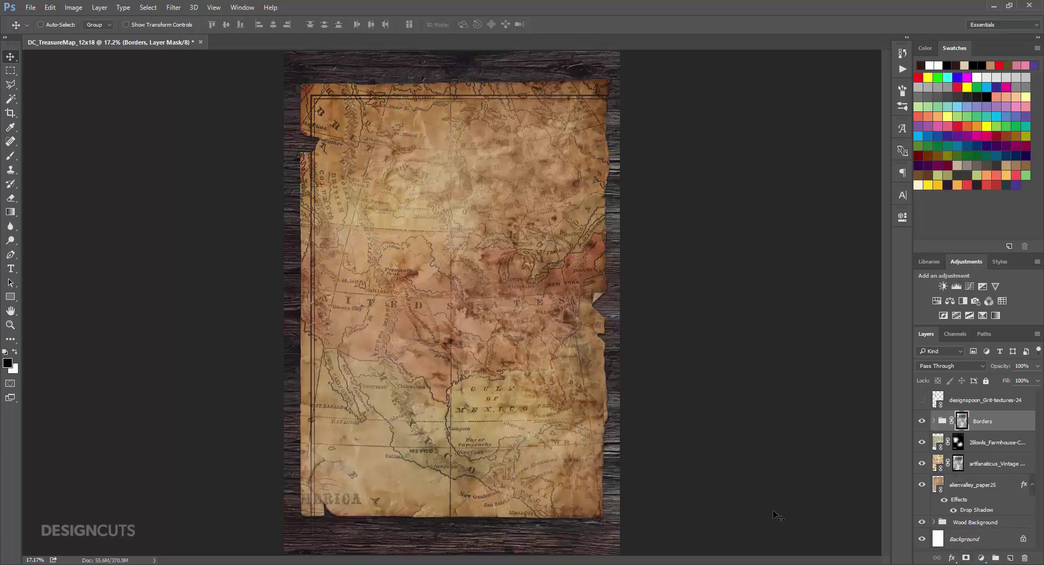
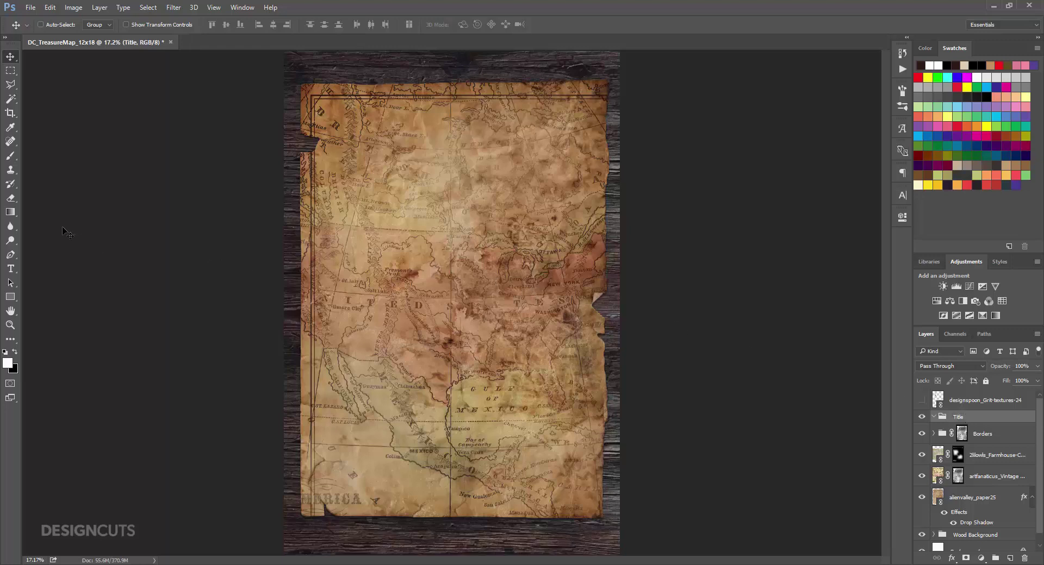
Step: Add the text "Lost Treasures" in the Title group, at the upper left of the map
left_click(11, 269)
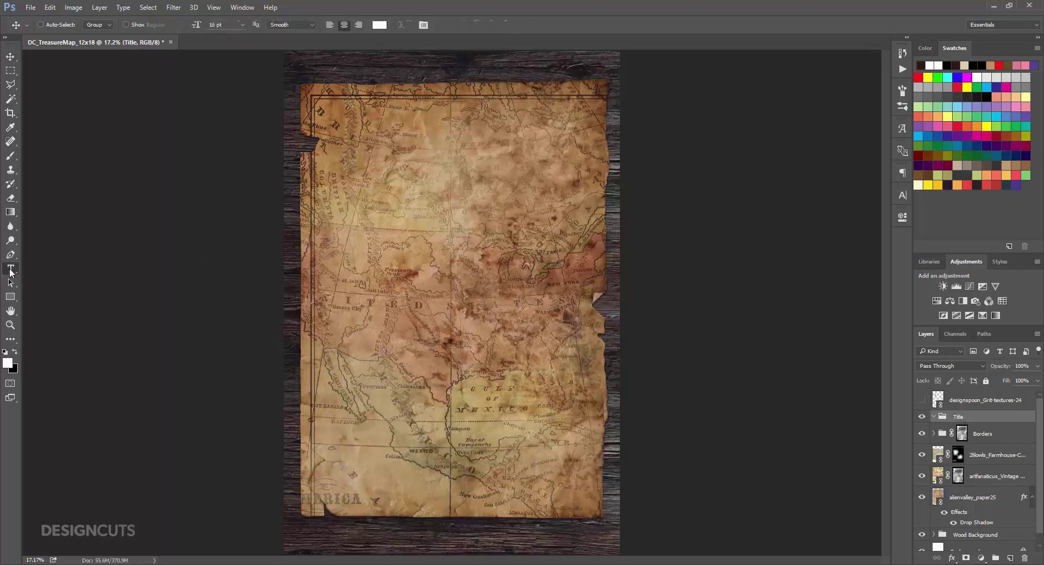
left_click(358, 174)
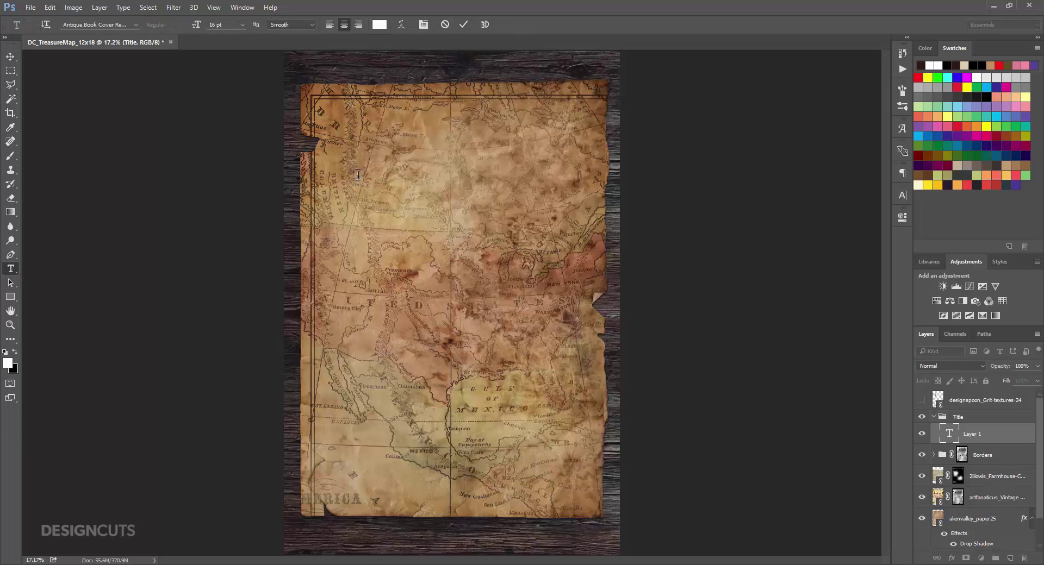
type("Lost Isles")
left_click(11, 58)
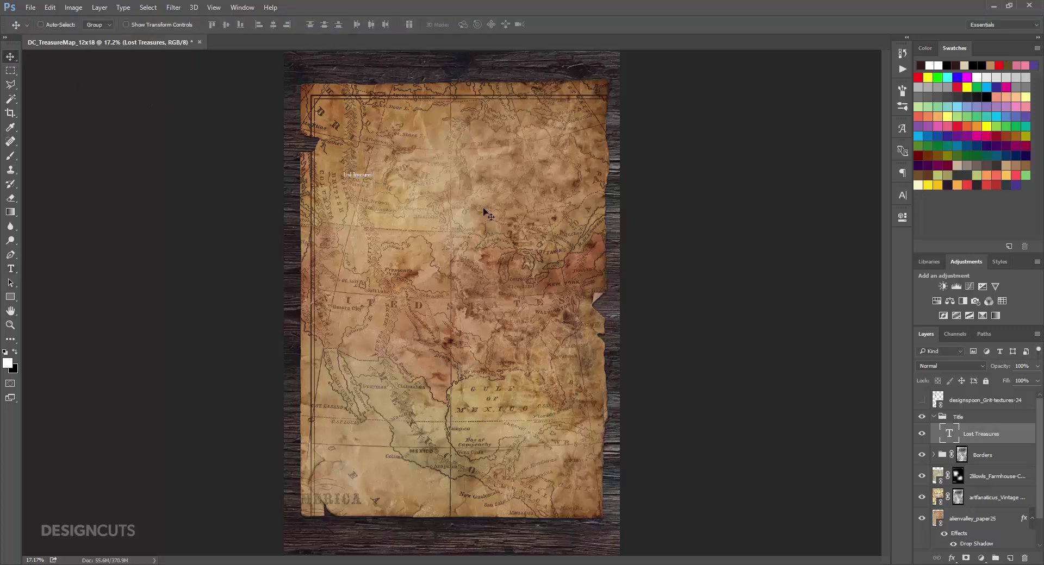
Step: Set the Lost Treasures text in the font The Goldsmith Vintage
left_click(902, 195)
left_click(836, 208)
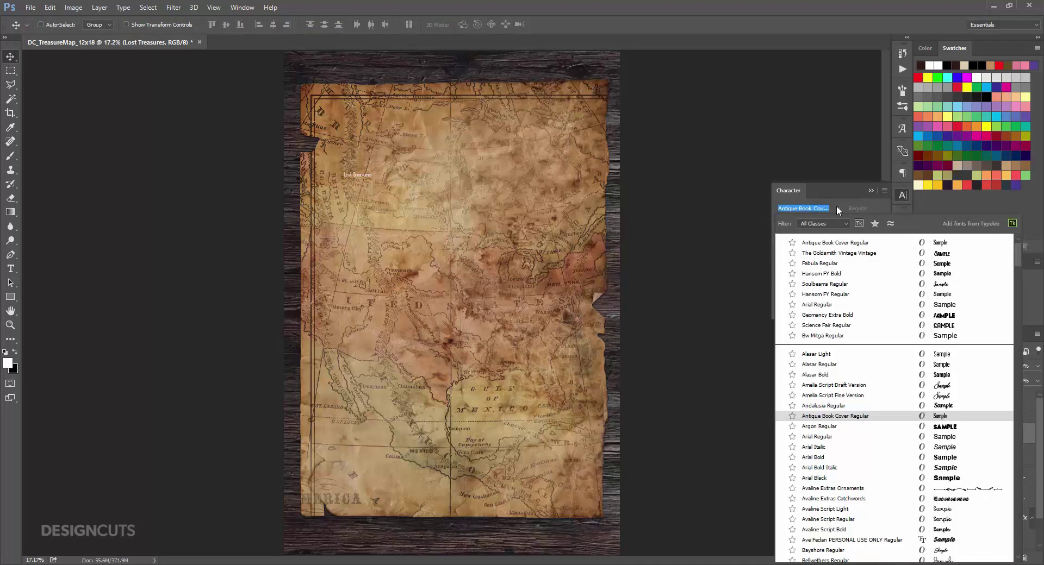
left_click(840, 253)
left_click(840, 250)
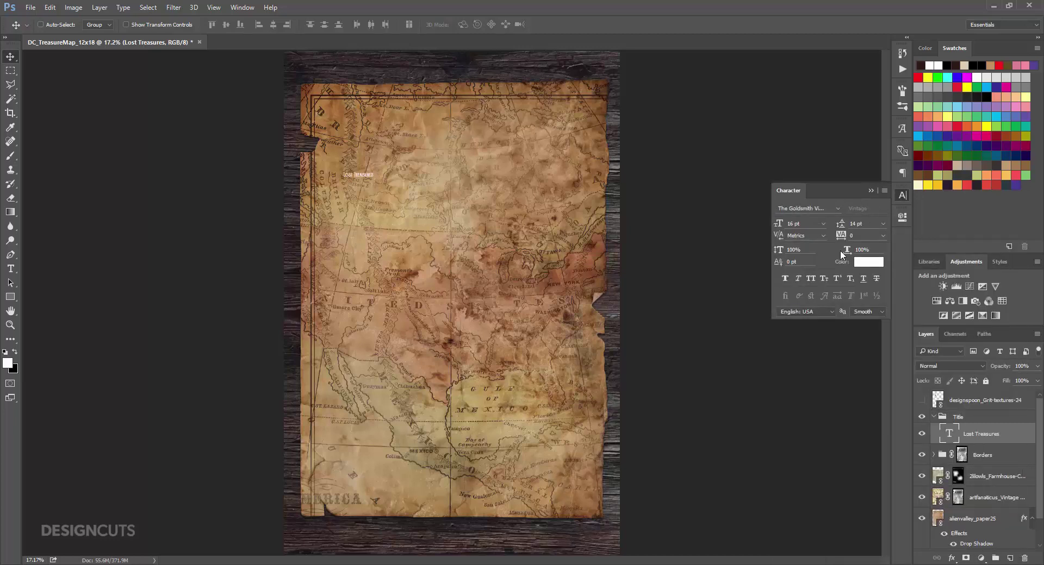
Step: Set the Lost Treasures text to 105 pt with automatic leading
double_click(796, 224)
type("105")
key("Return")
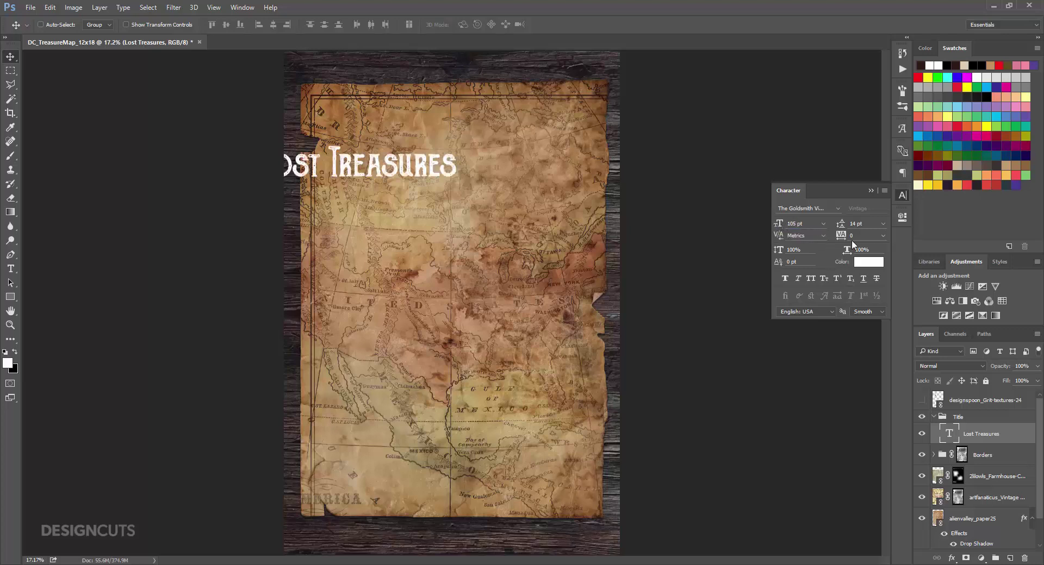
left_click(883, 223)
left_click(883, 235)
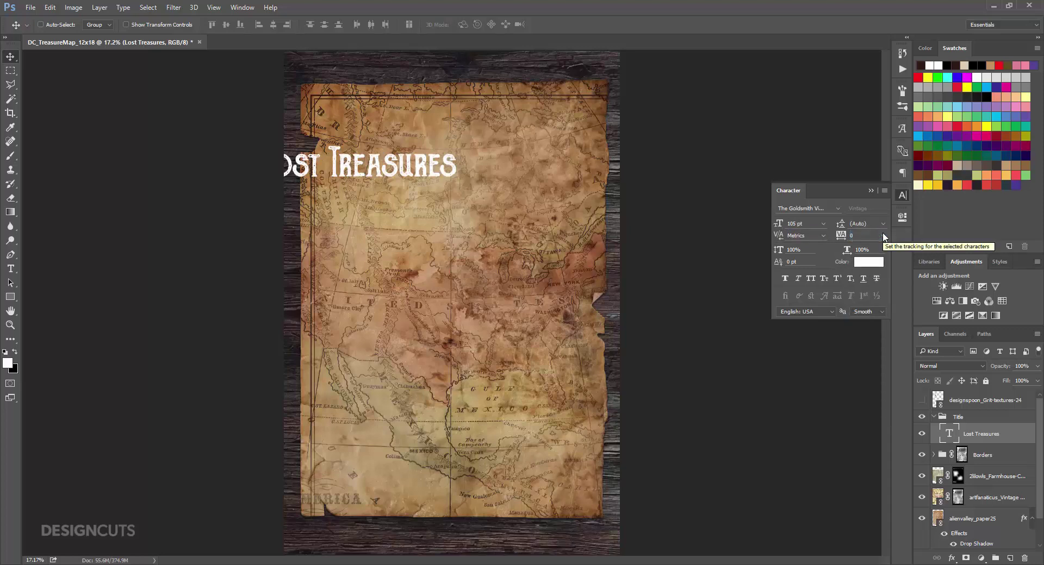
Step: Colour the Lost Treasures text dark brown, 29110b, using the saved swatch
left_click(861, 264)
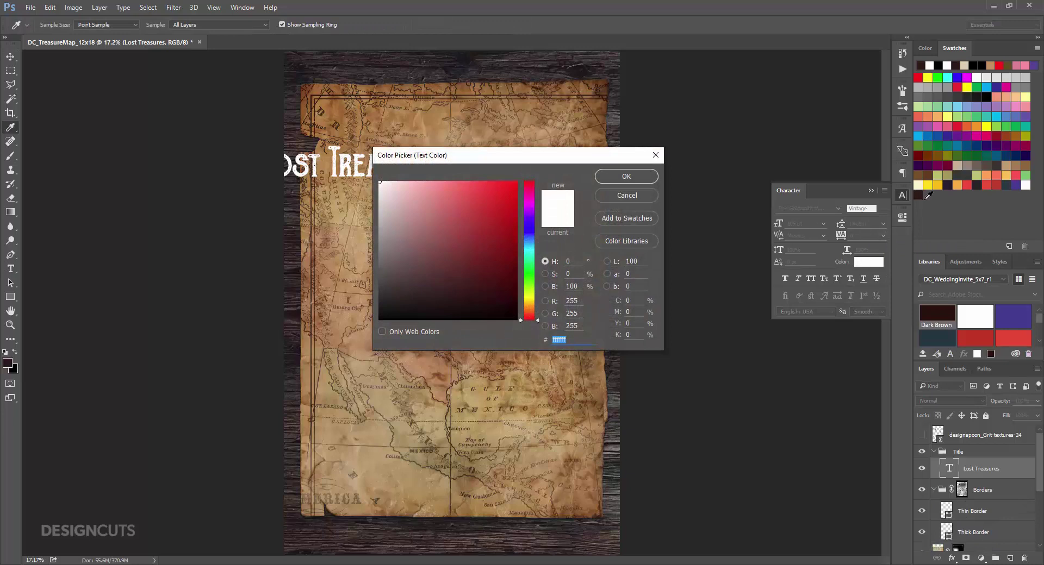
left_click(919, 195)
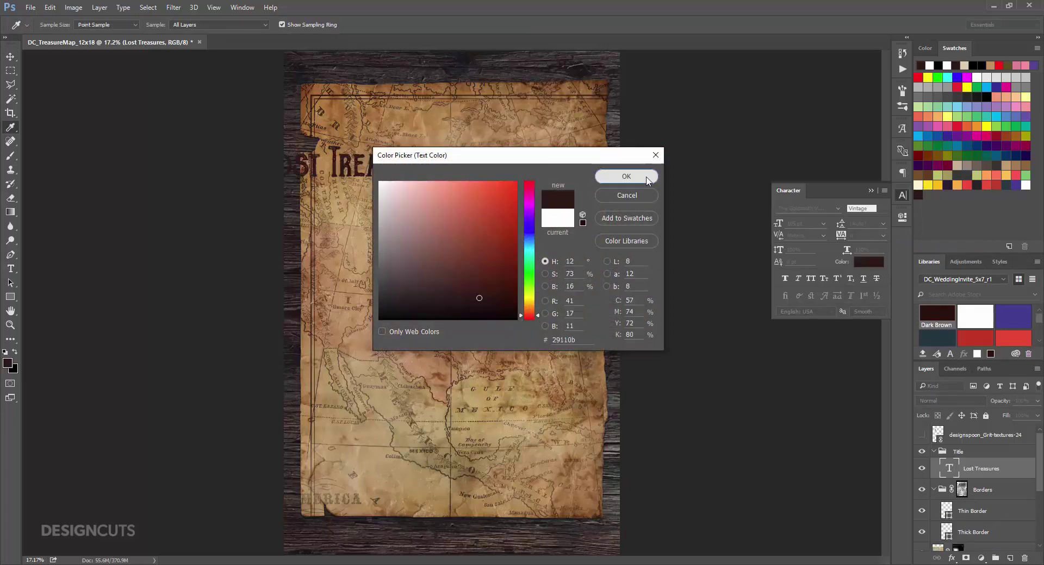
left_click(626, 176)
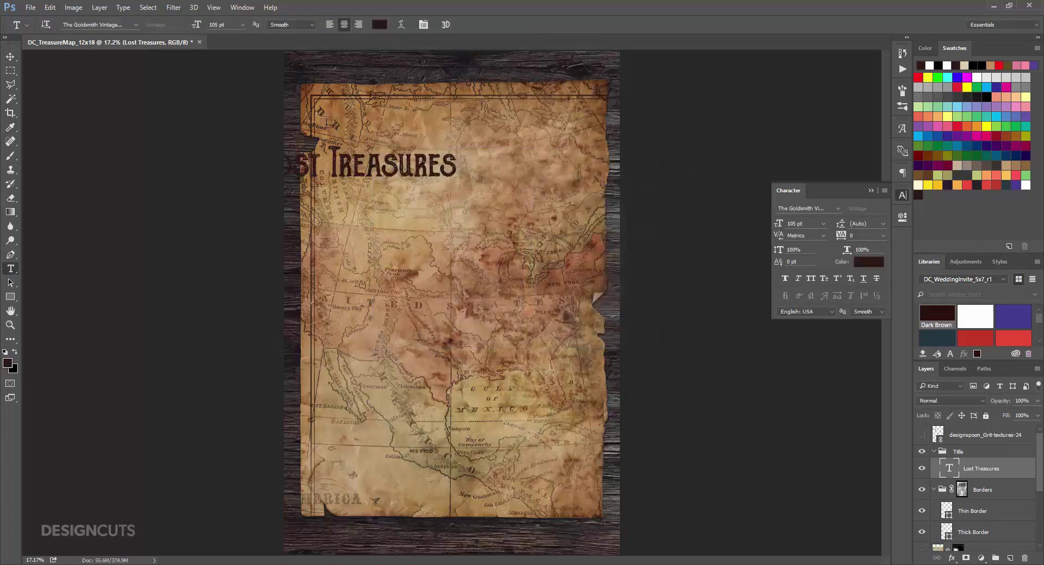
Step: Warp the Lost Treasures text with the horizontal Rise style at +50% bend and position it in the map's upper left area
left_click(11, 56)
left_click_drag(414, 188, 510, 188)
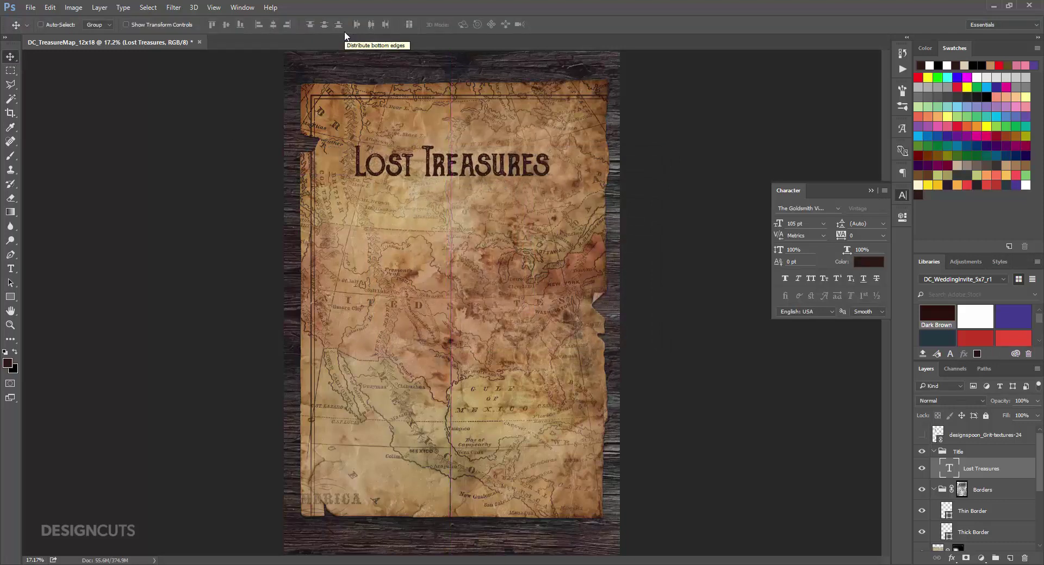
left_click(123, 7)
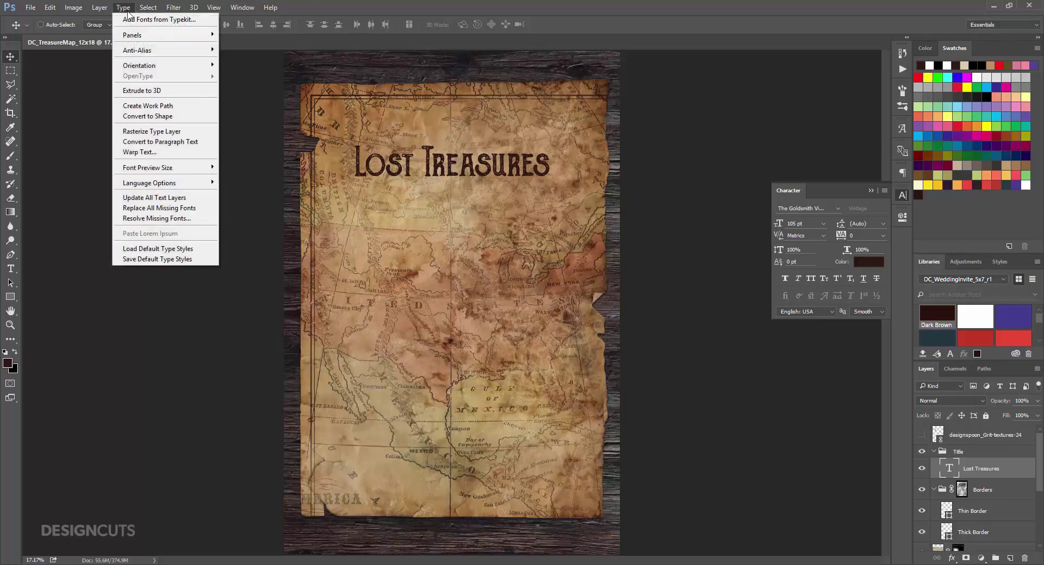
left_click(147, 154)
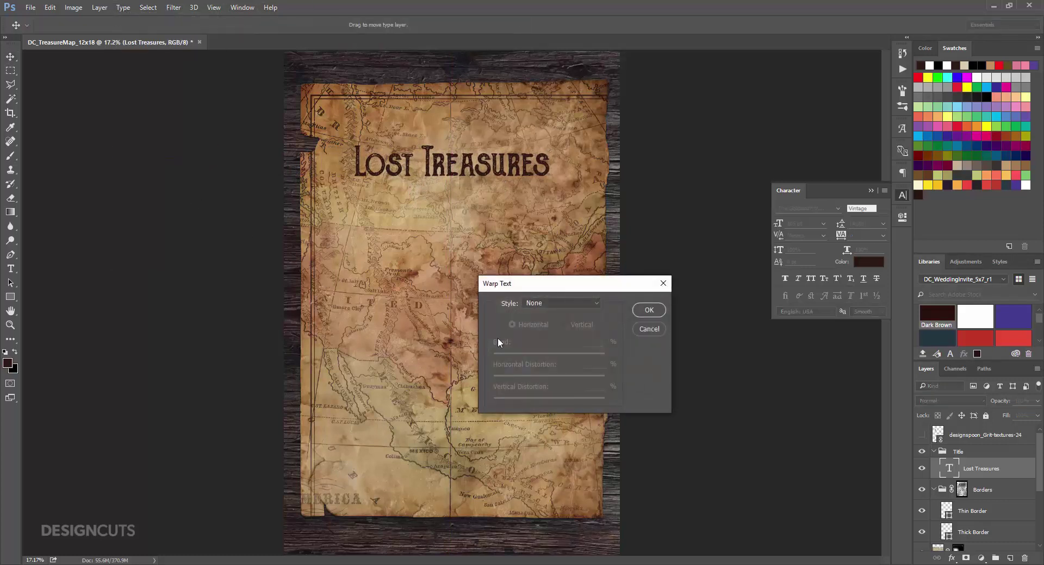
left_click(587, 306)
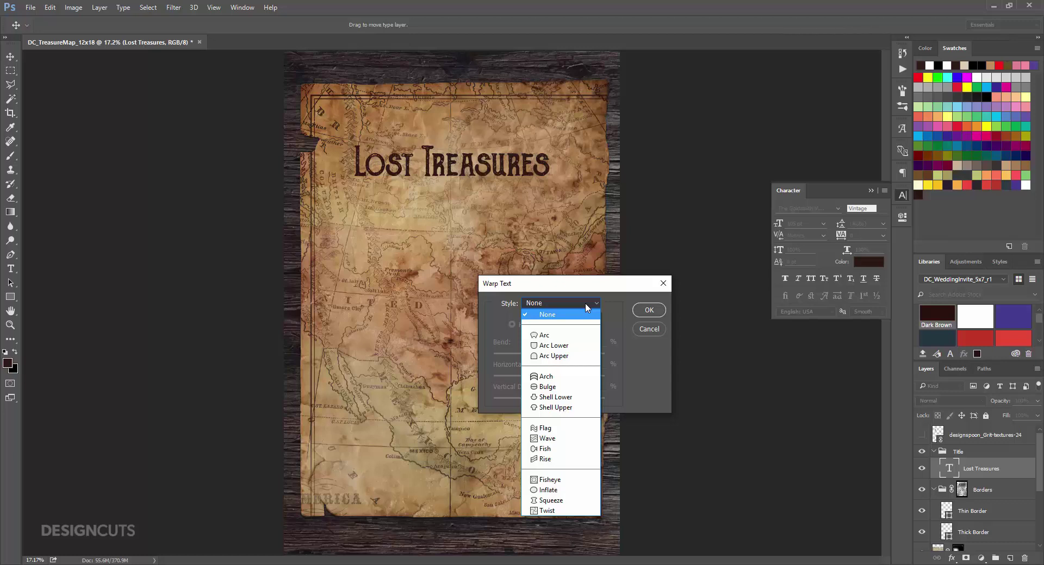
left_click(558, 459)
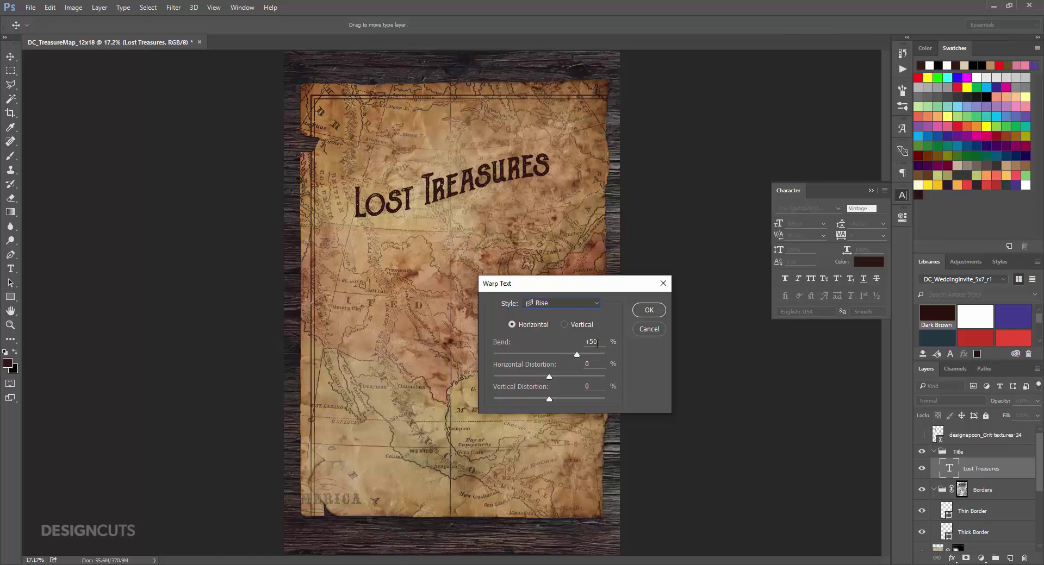
left_click(652, 310)
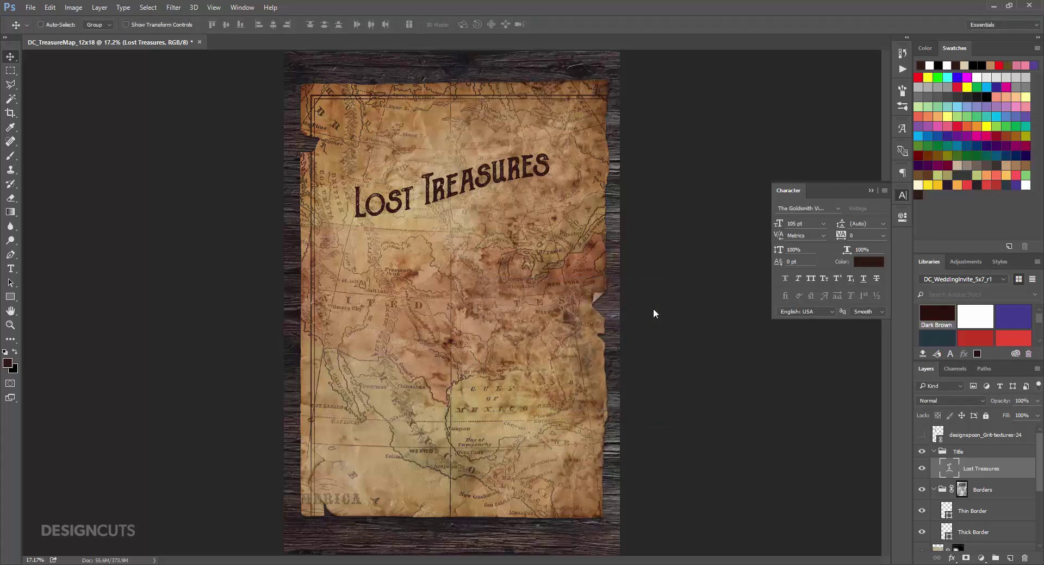
left_click_drag(464, 178, 461, 139)
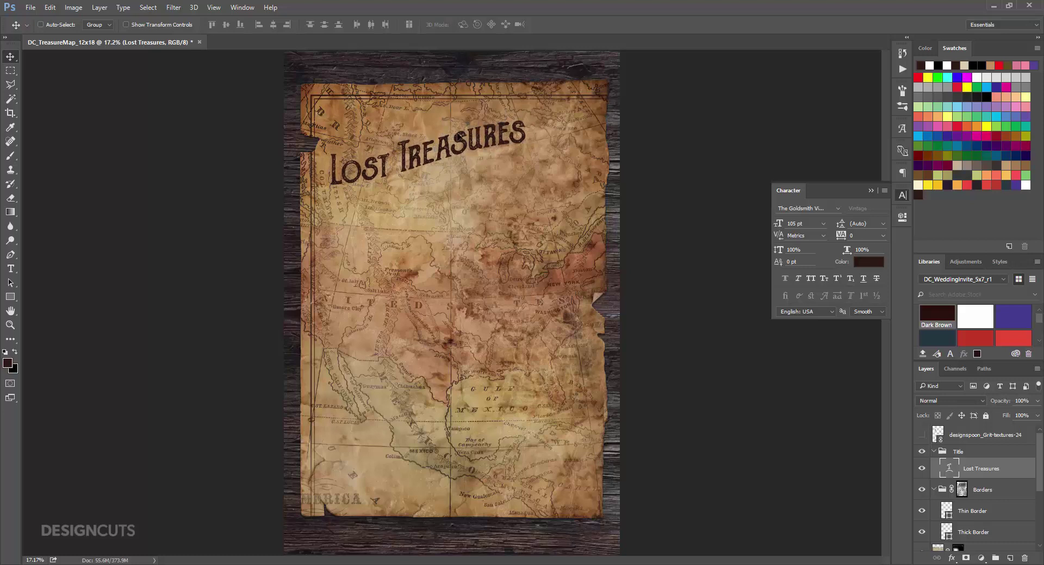
Step: Add a separate text layer reading "of the" below Lost Treasures
key("t")
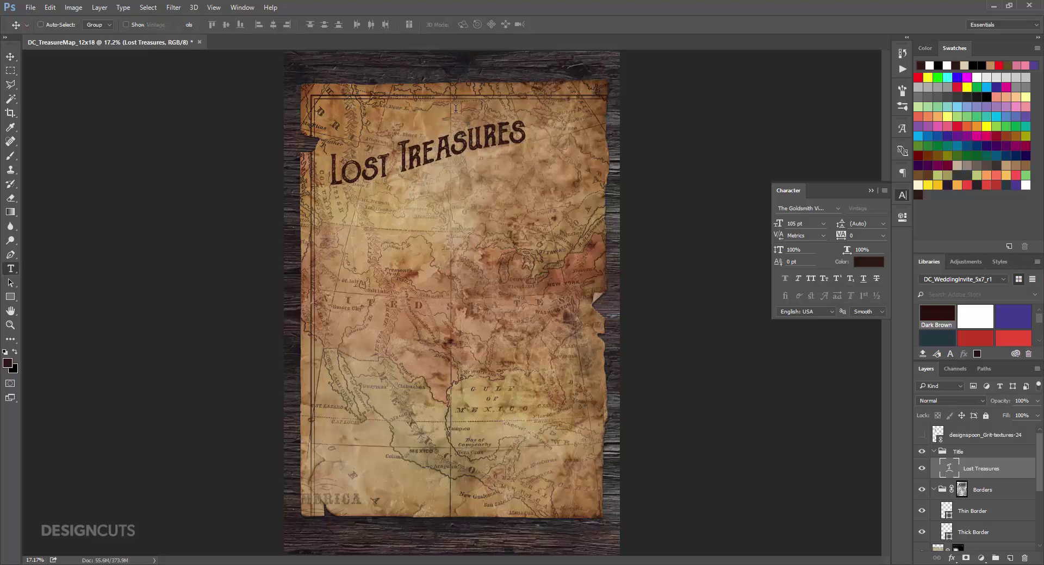
left_click(469, 222)
type("OF")
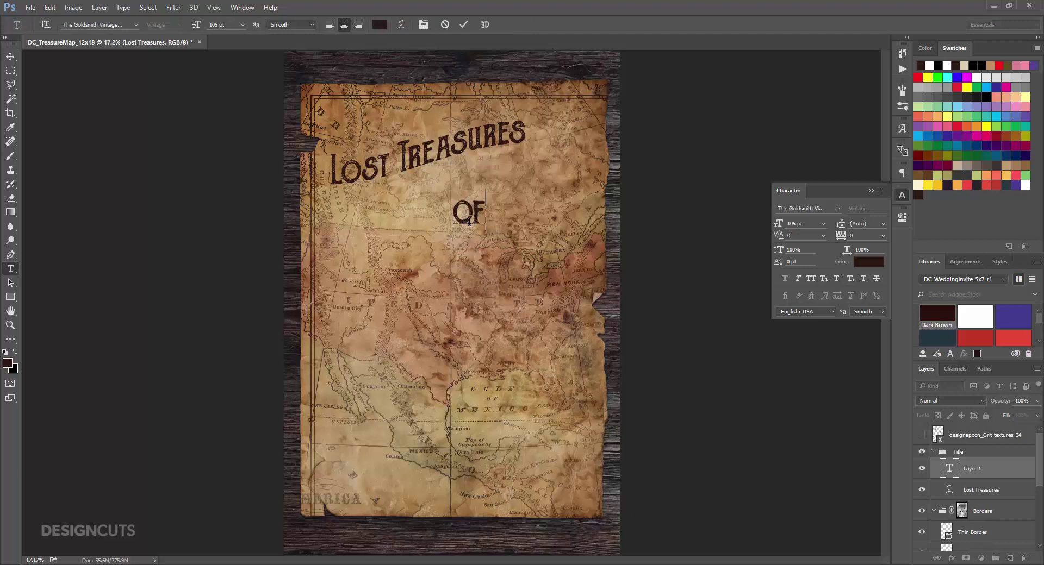
type(" THE")
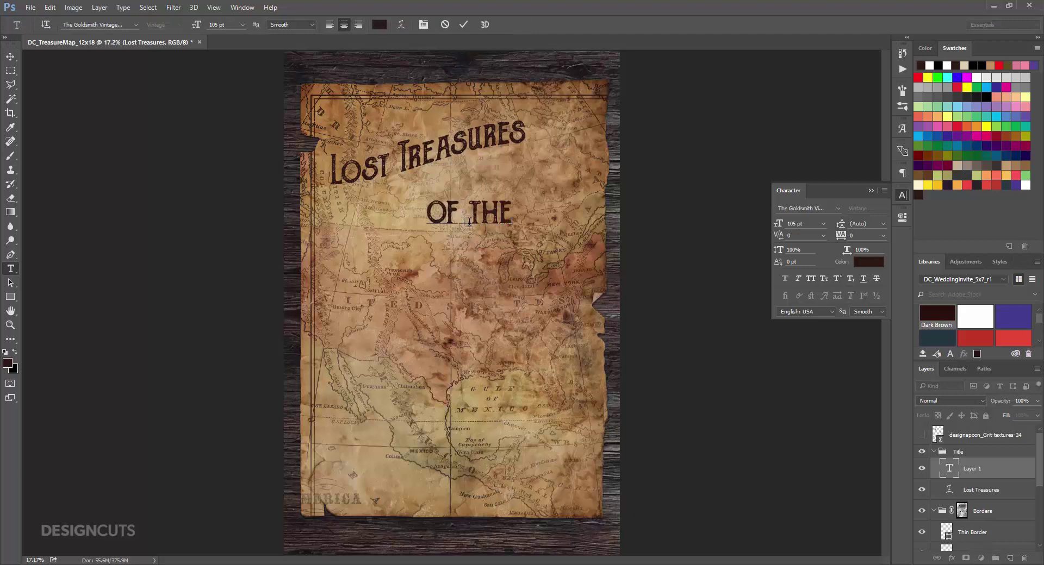
left_click(10, 57)
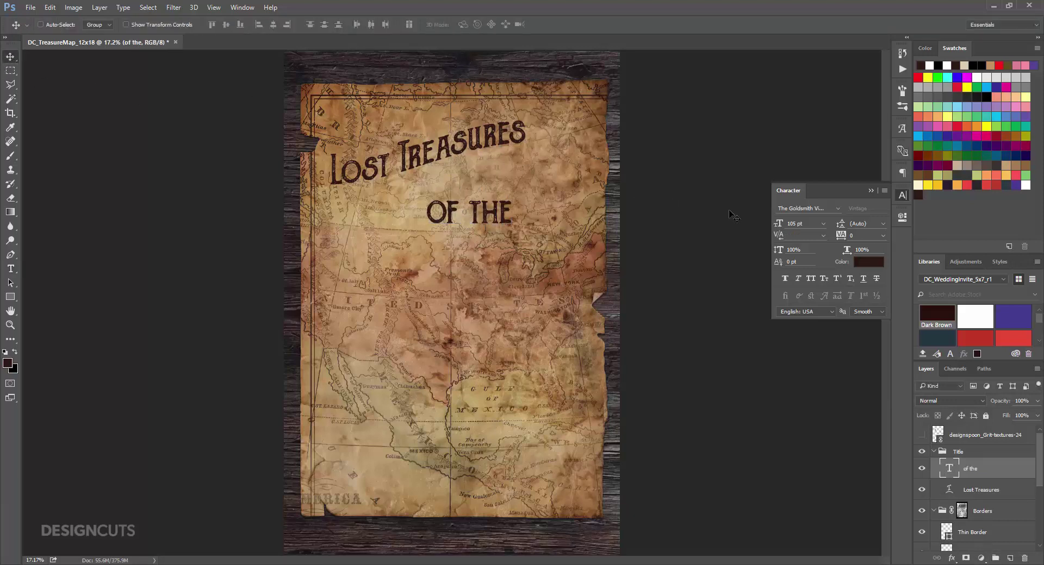
Step: Set "of the" in Antique Book Cover at 72 pt and place it beneath the right end of Lost Treasures
left_click(836, 209)
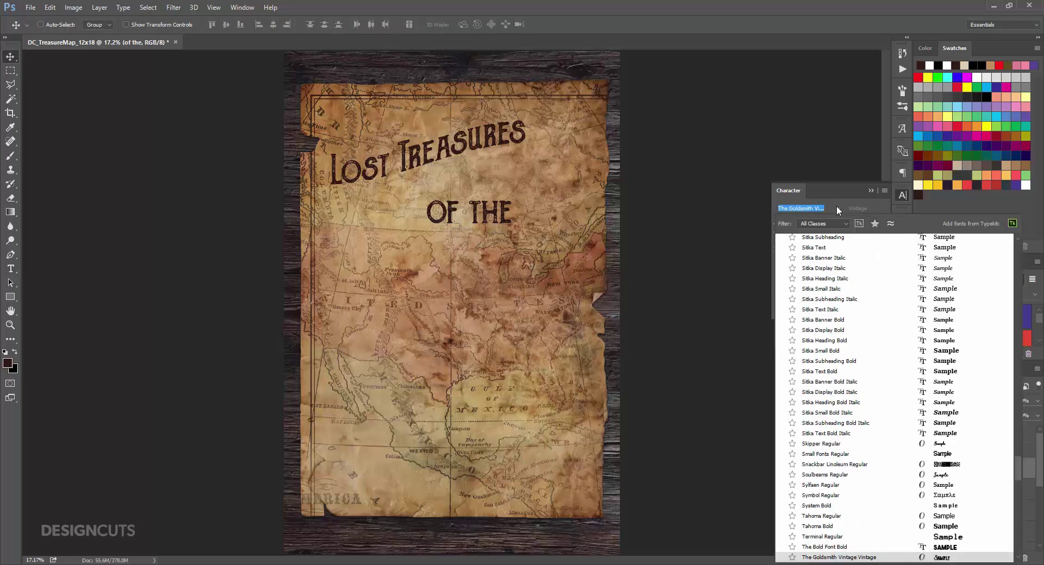
type("antiq")
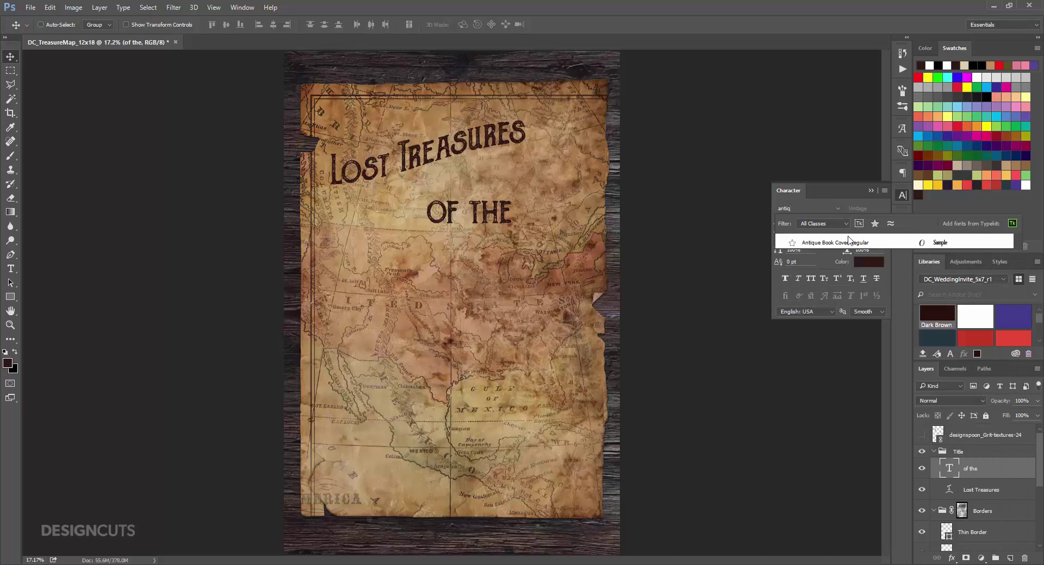
key("Return")
left_click_drag(796, 223, 786, 223)
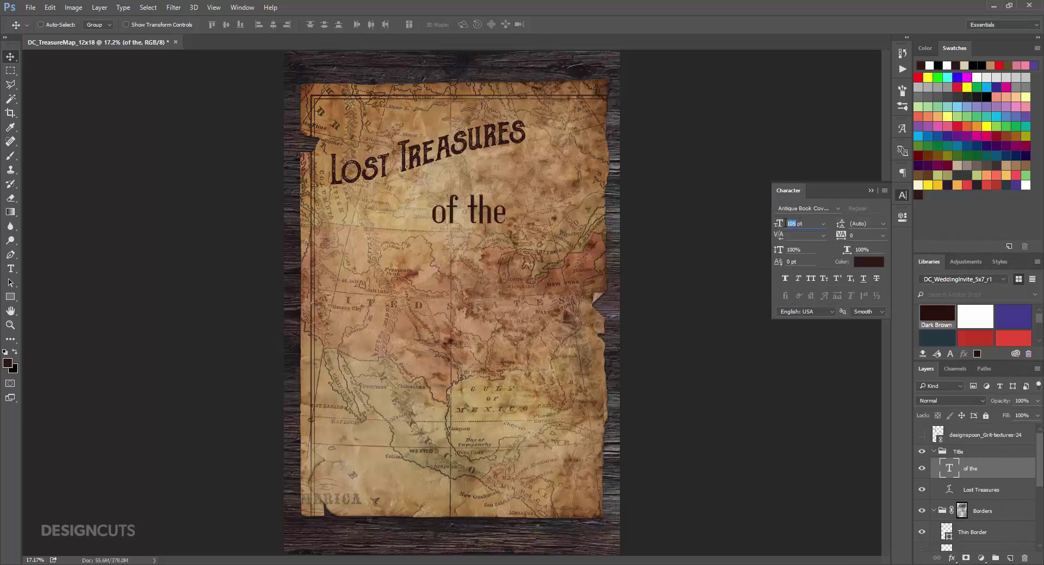
type("72")
key("Return")
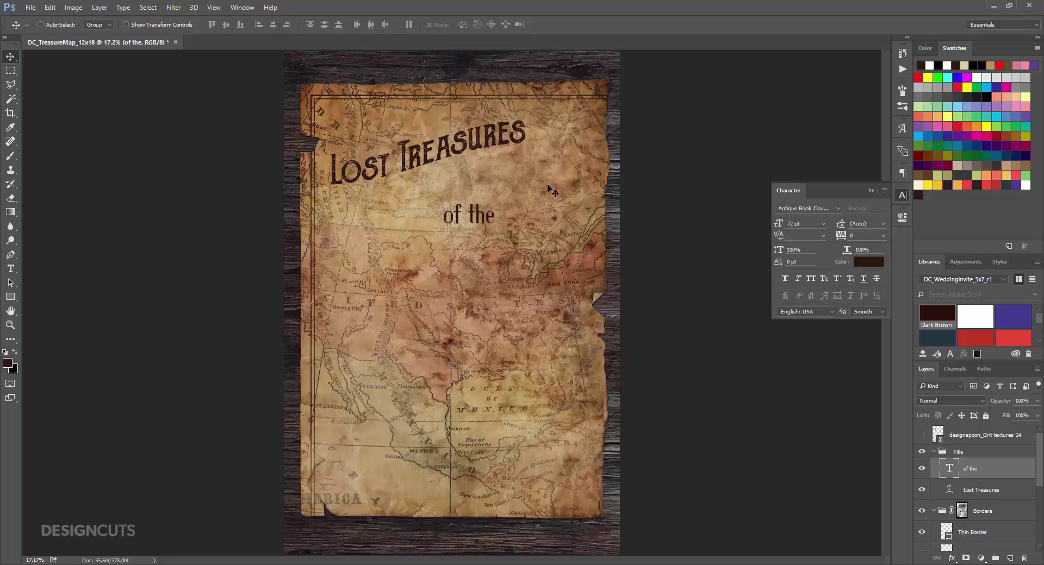
left_click_drag(485, 227, 505, 183)
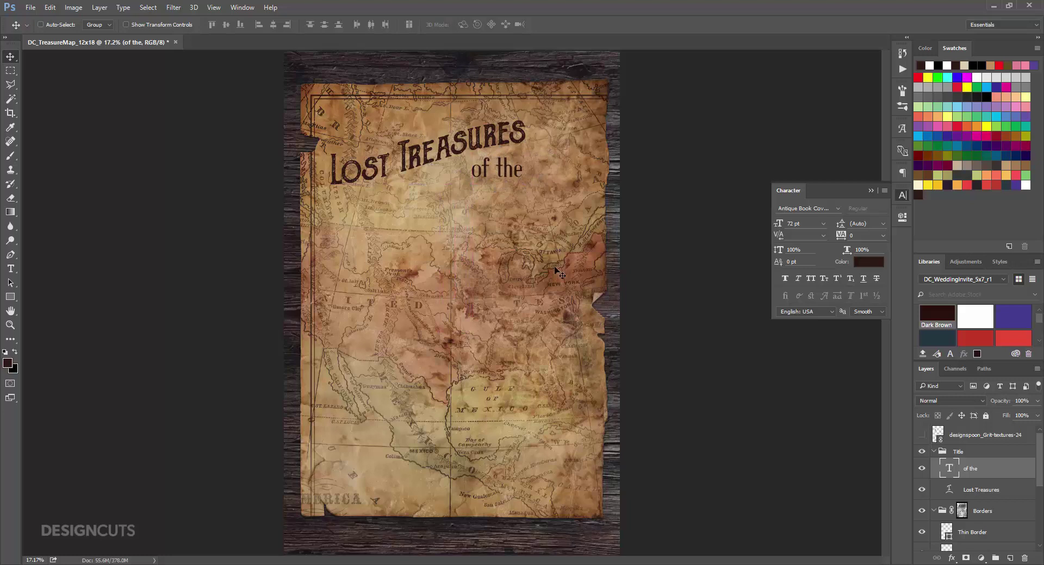
Step: Add a separate text layer reading "Americas" below the "of the" line
key("t")
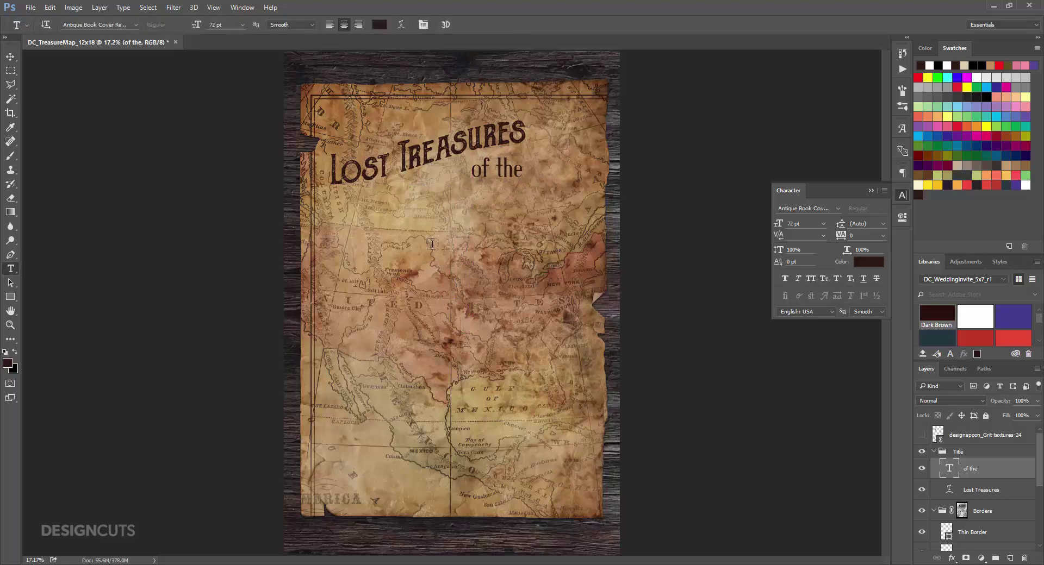
left_click(425, 240)
type("A")
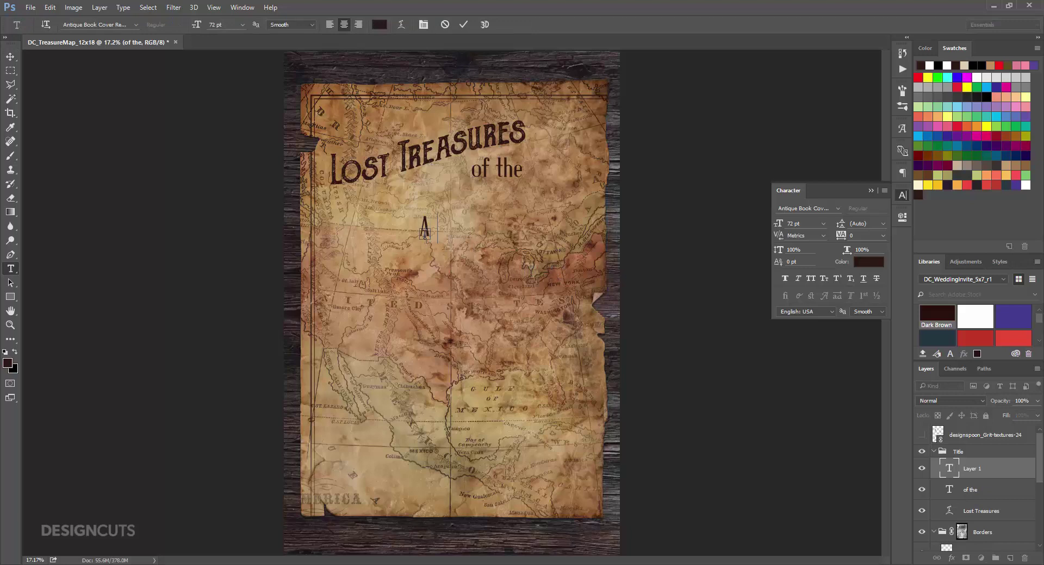
type("mericas")
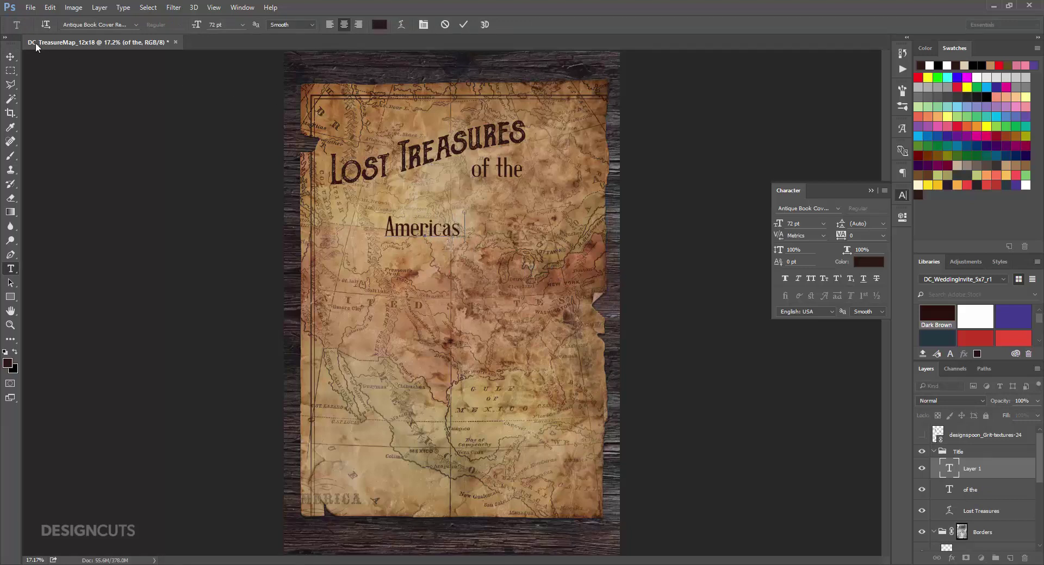
left_click(11, 56)
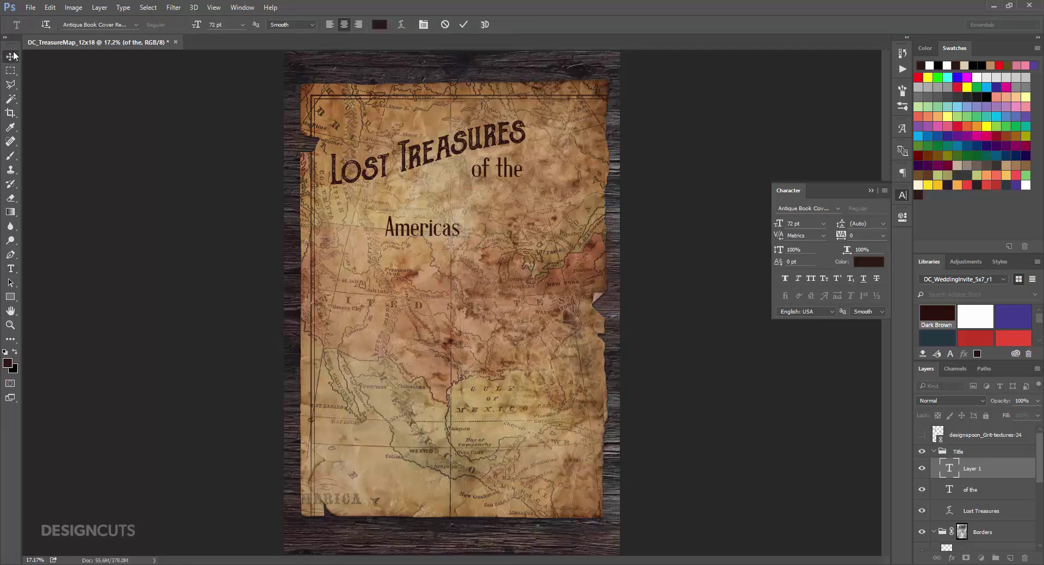
Step: Set the Americas text in The Goldsmith Vintage at 140 pt
left_click(838, 209)
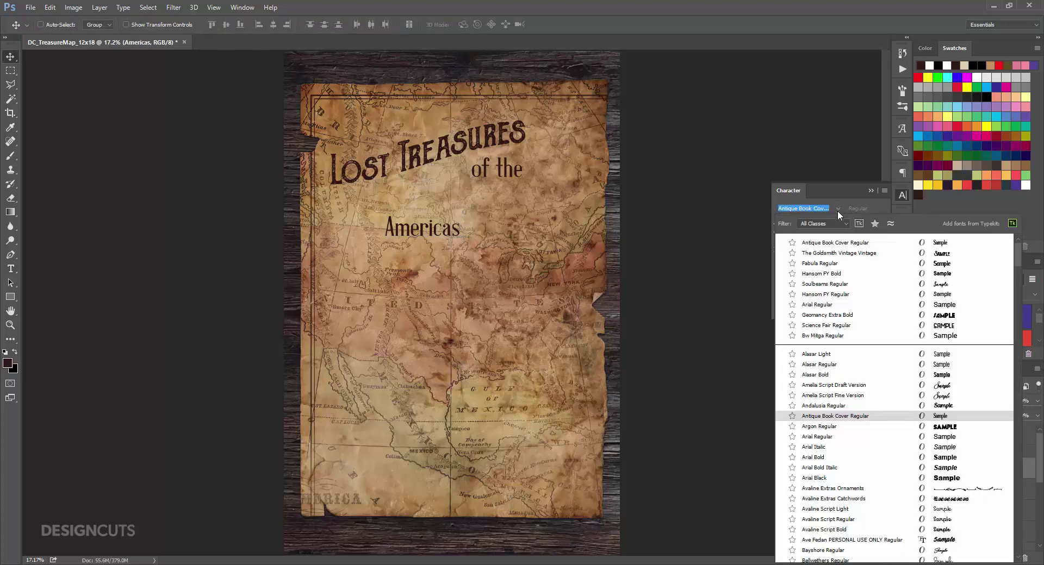
left_click(830, 252)
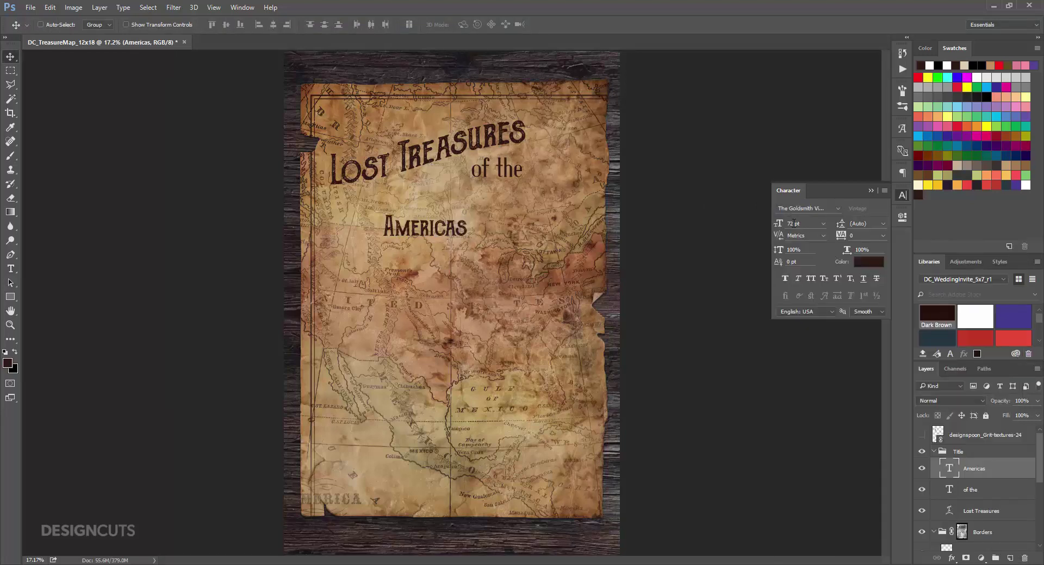
left_click_drag(792, 224, 780, 222)
type("140")
key("Return")
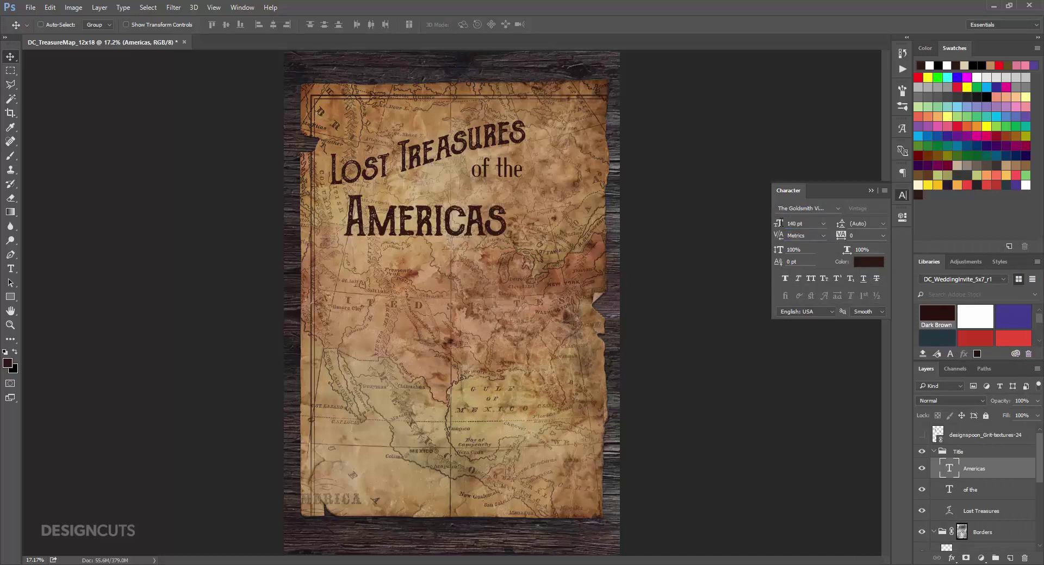
Step: Colour the Americas text brownish red with RGB values 158, 49, 15
left_click(872, 262)
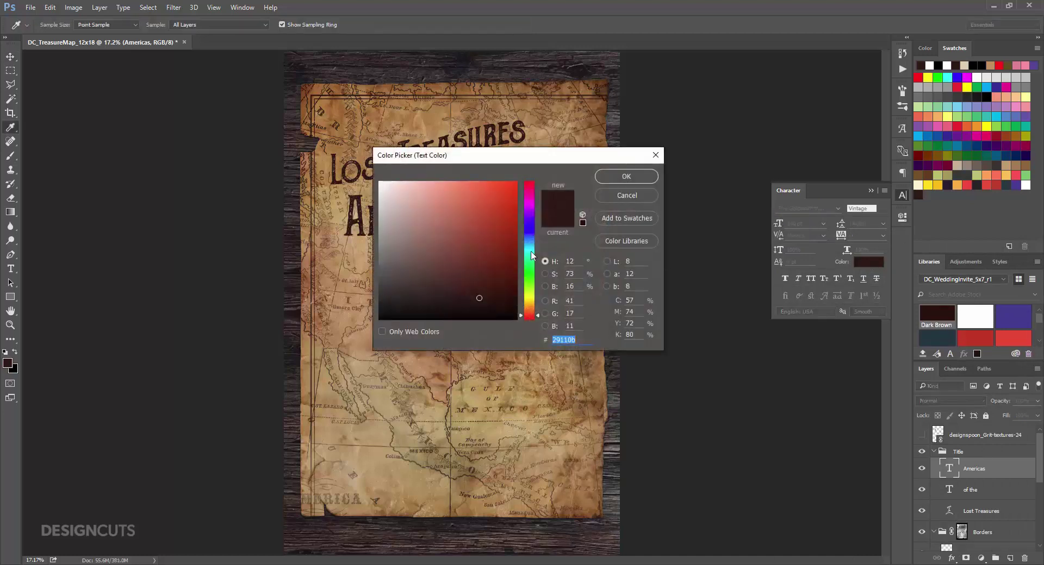
left_click(570, 301)
type("158")
key("Tab")
type("49")
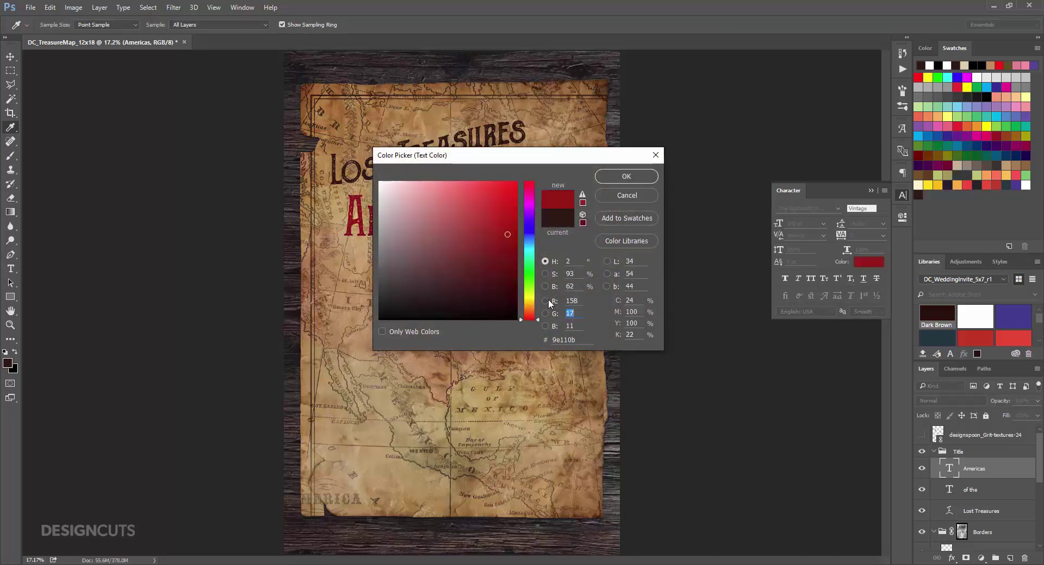
key("Tab")
type("15")
key("Tab")
key("Return")
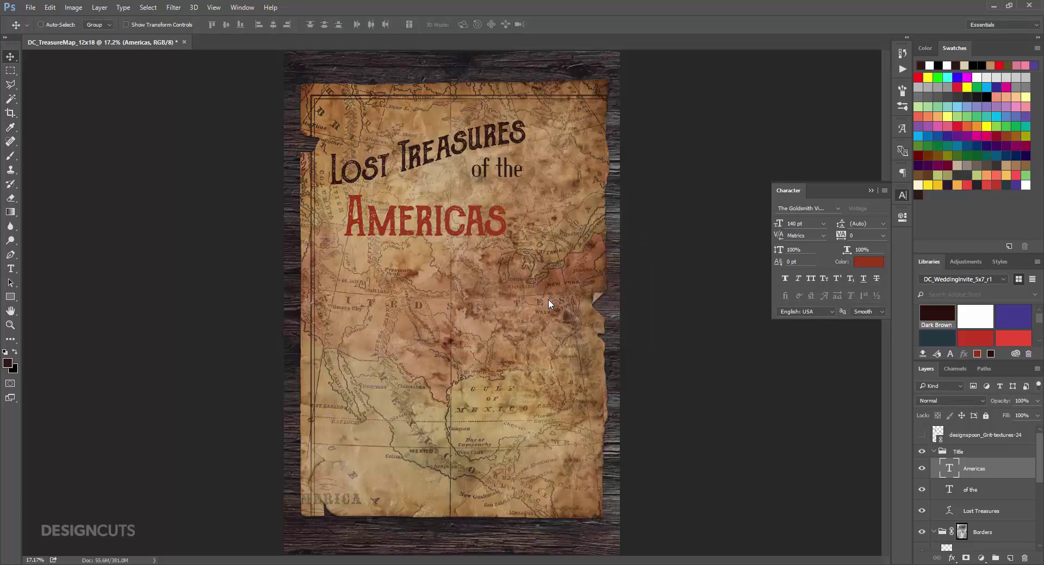
Step: Move Americas directly beneath "of the", and nudge "of the" slightly up and right between the two title lines
left_click_drag(481, 228, 550, 205)
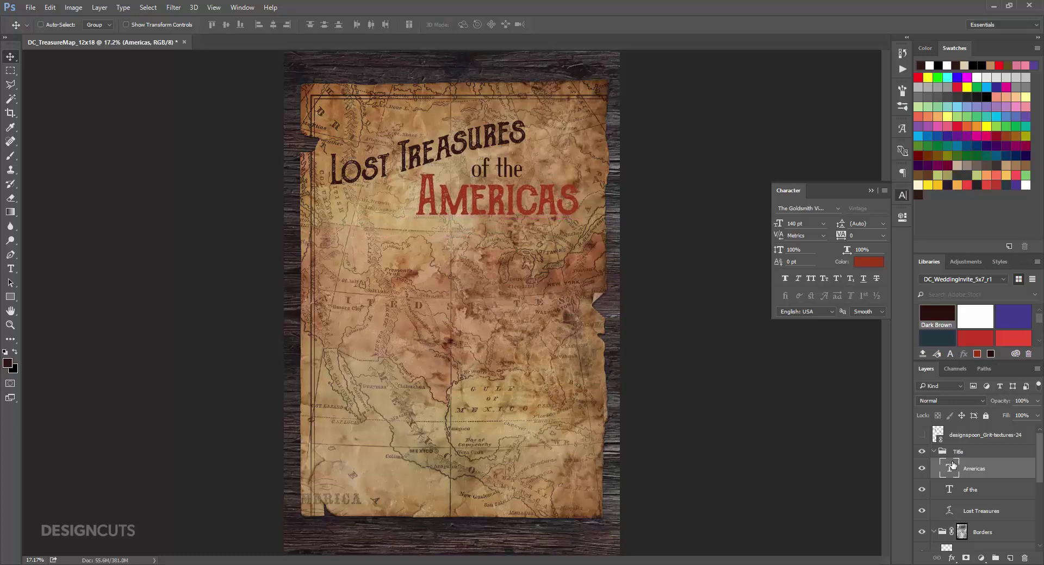
left_click(967, 490)
key("Down")
key("Down")
key("Down")
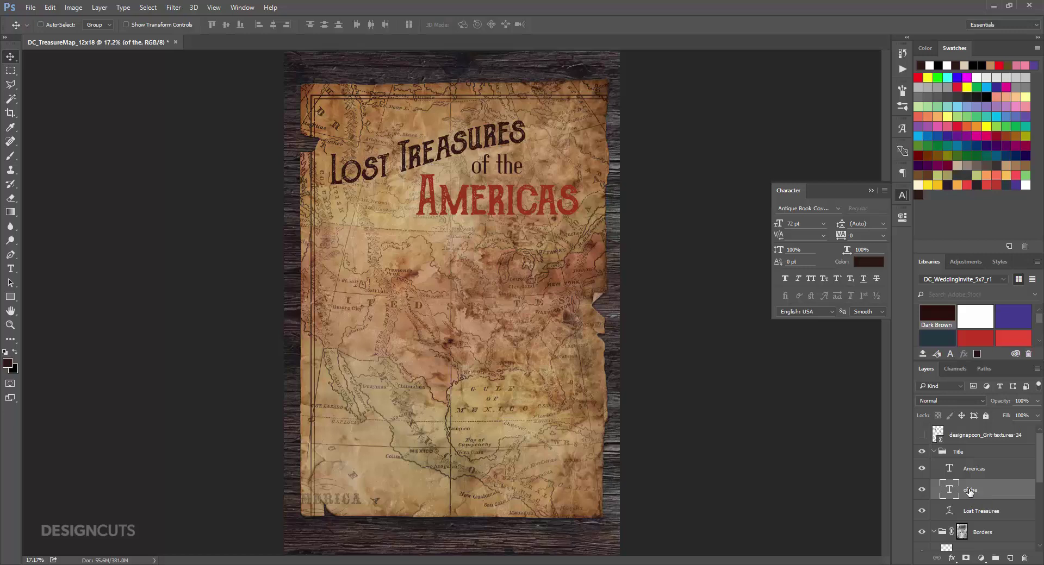
key("Right")
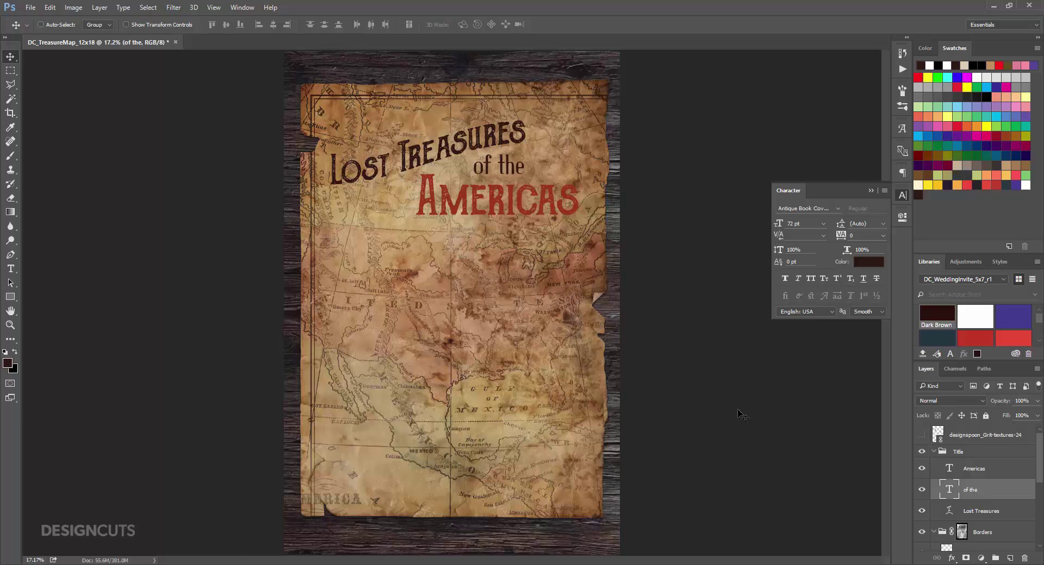
Step: Add the three-line text "Vast Riches / Await Brave / Explorers!" in the map's upper right corner
key("t")
left_click(551, 113)
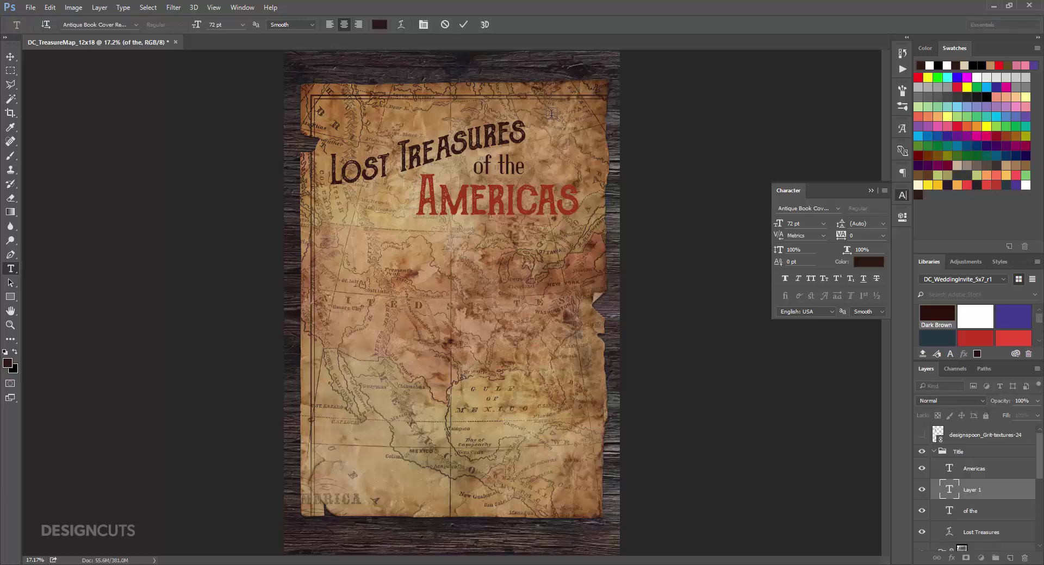
type("Vast Riches")
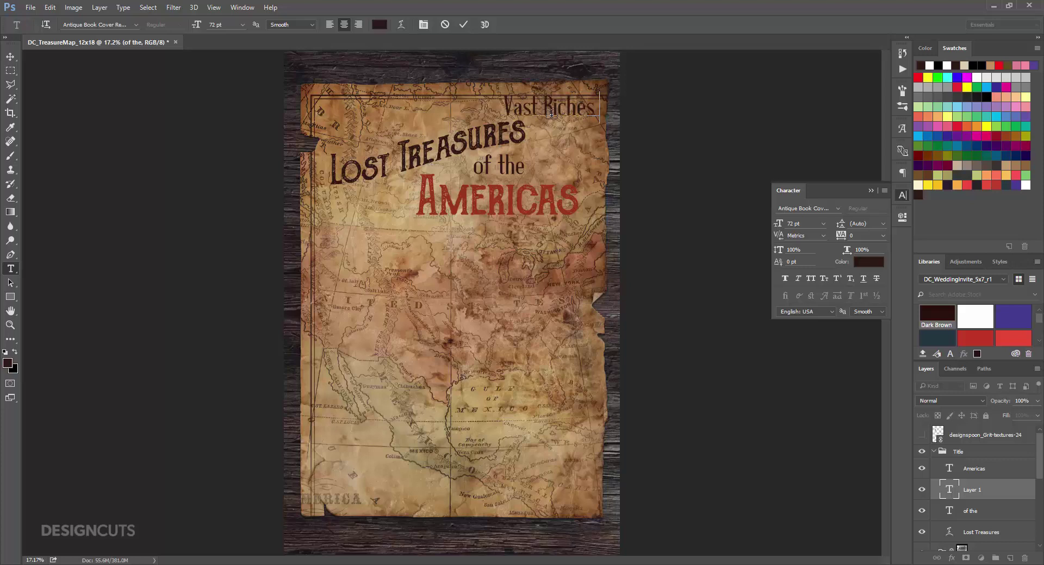
key("Return")
type("Await Brave")
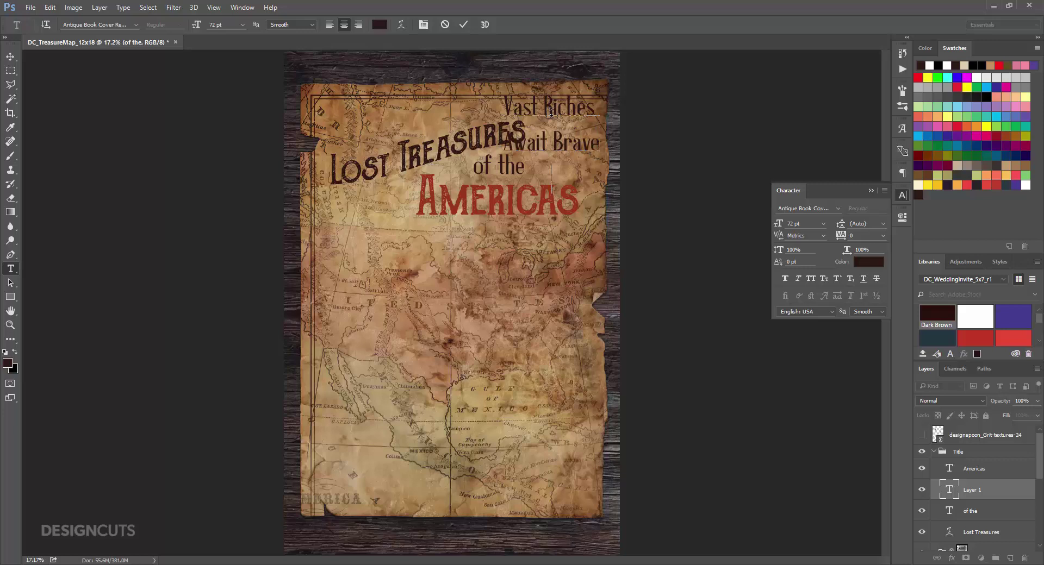
key("Return")
type("Explore")
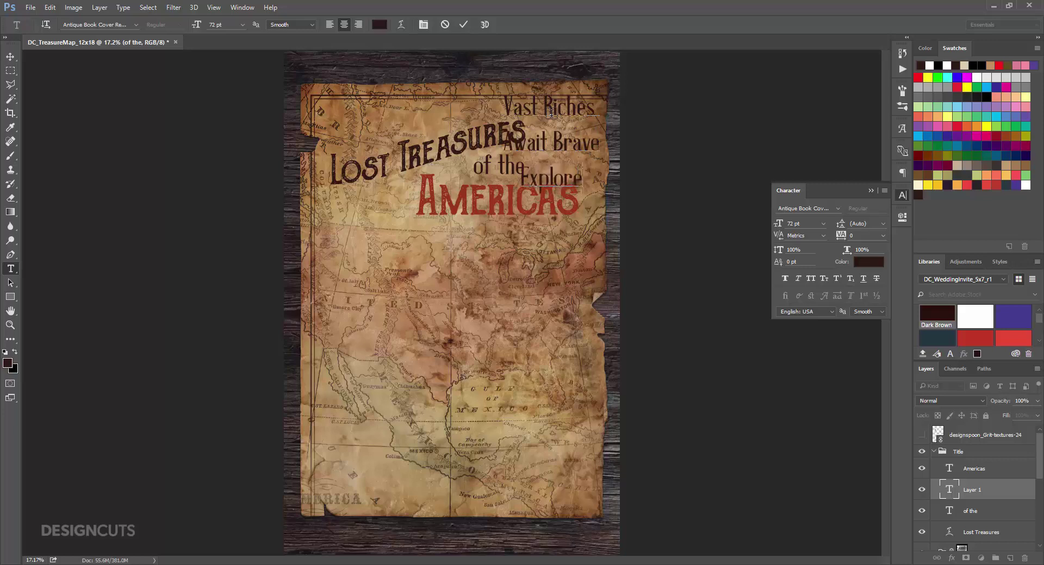
type("rs!")
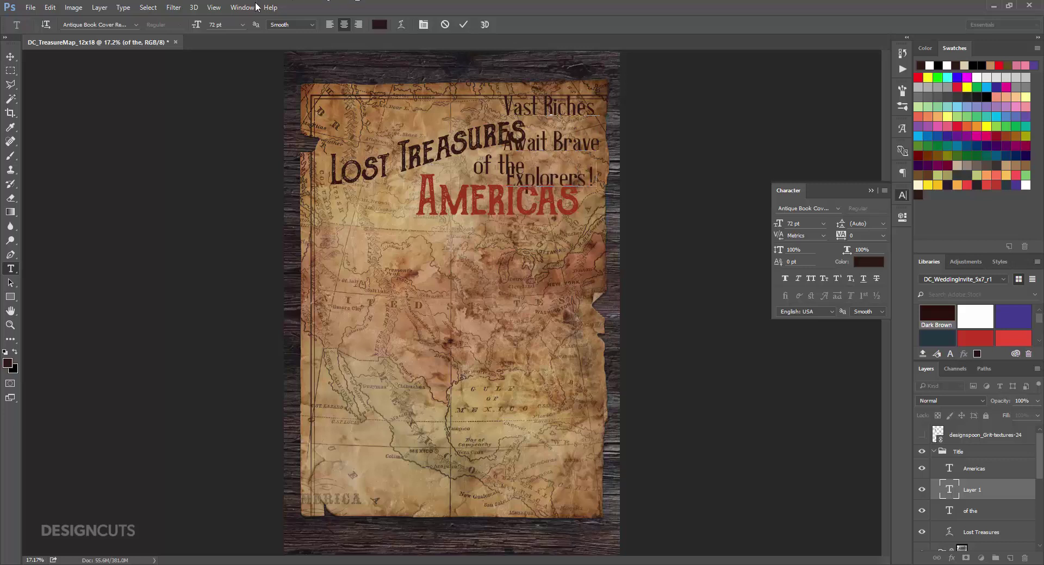
left_click(11, 57)
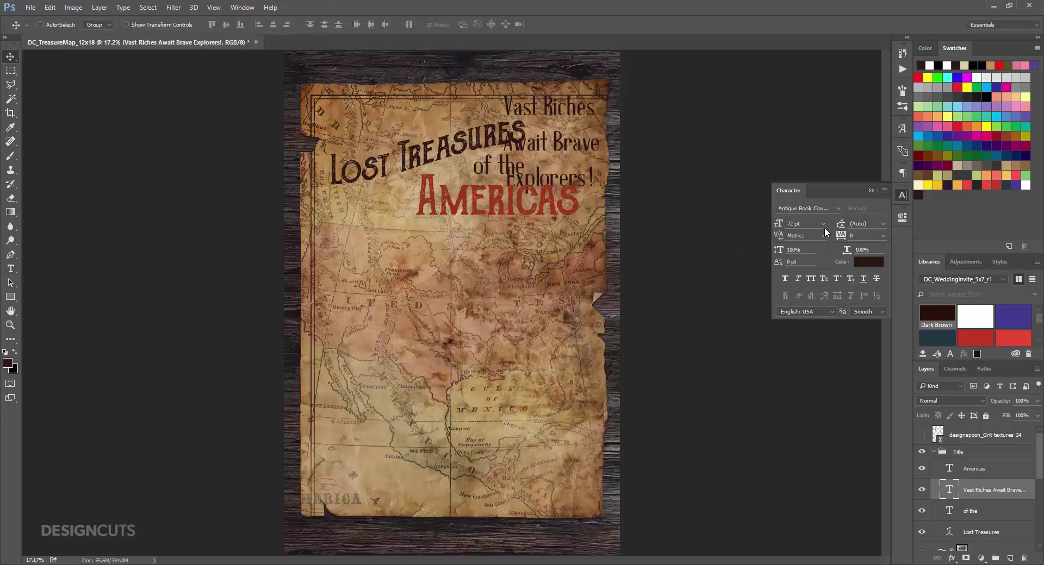
Step: Set the tagline's font size to 40 pt and its leading to 40 pt
double_click(790, 223)
type("40")
key("Return")
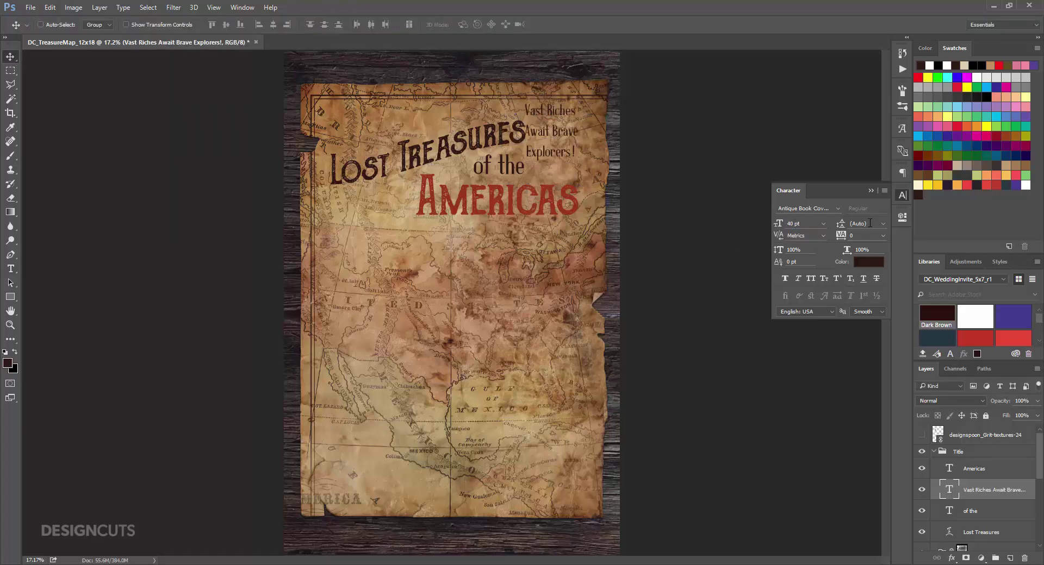
left_click(870, 222)
type("40")
key("Return")
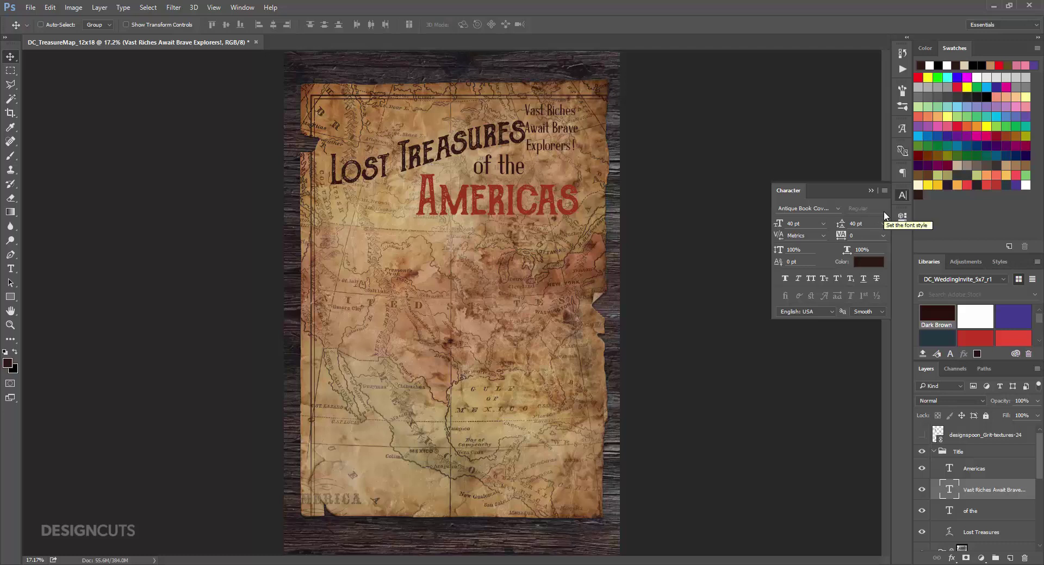
Step: Left-align the three lines of the tagline
left_click(239, 12)
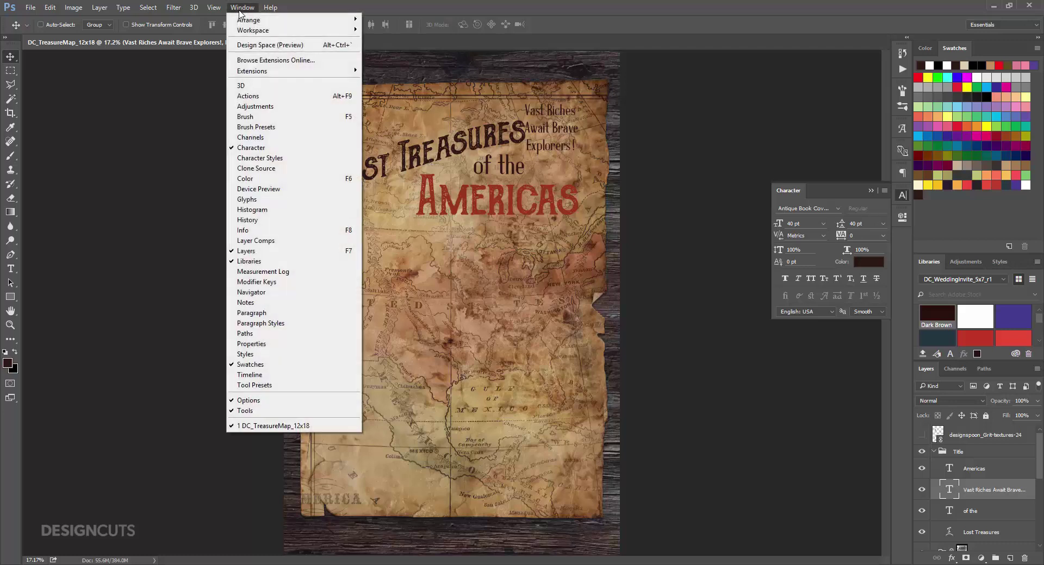
left_click(247, 314)
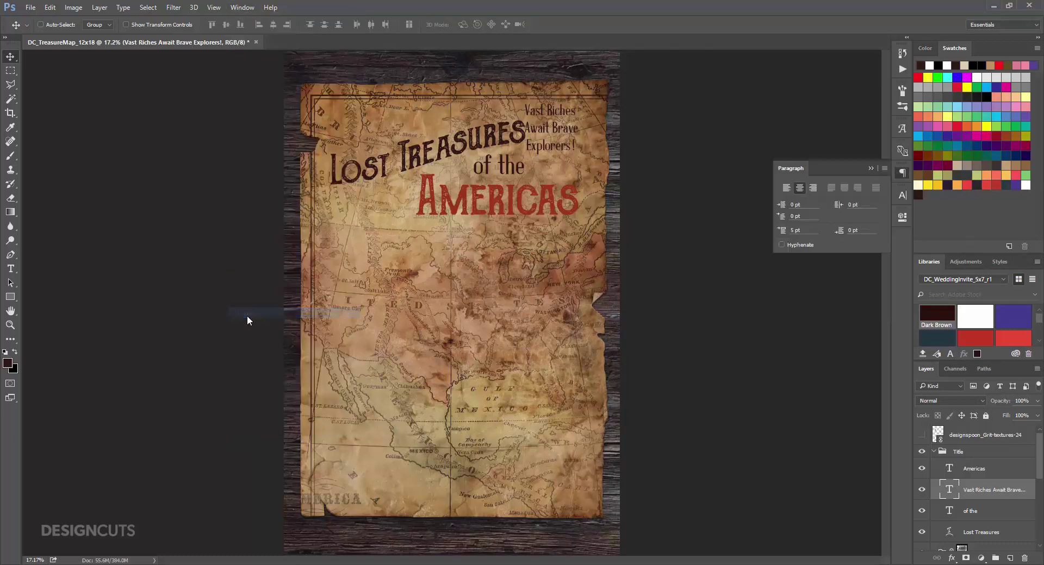
left_click(785, 189)
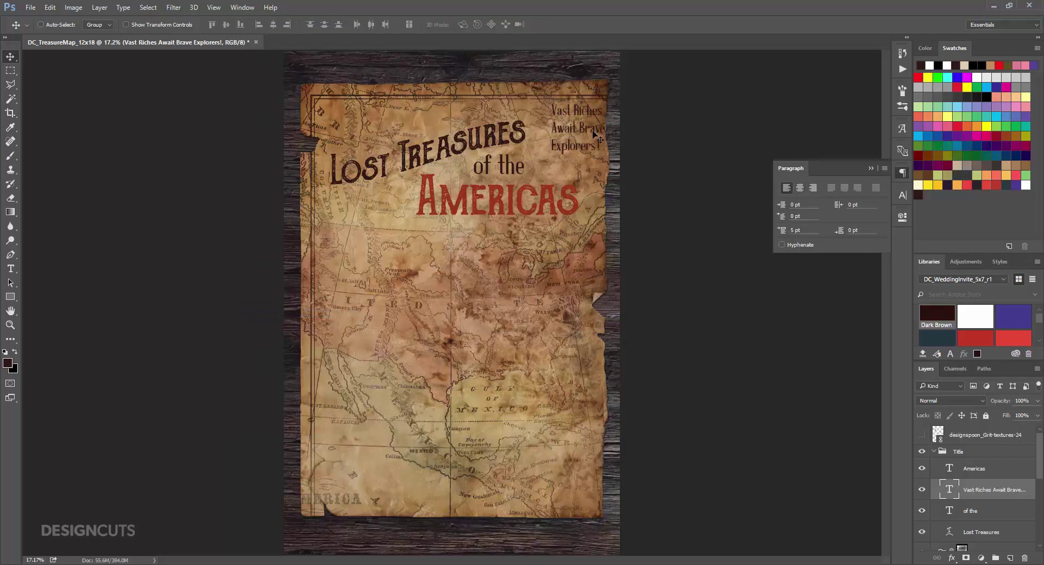
Step: Move the tagline just inside the map's upper right corner, beside "Lost Treasures", and fine-tune its position with small nudges
left_click_drag(594, 131, 580, 146)
key("Right")
key("Right")
key("Right")
key("Up")
key("Up")
key("Up")
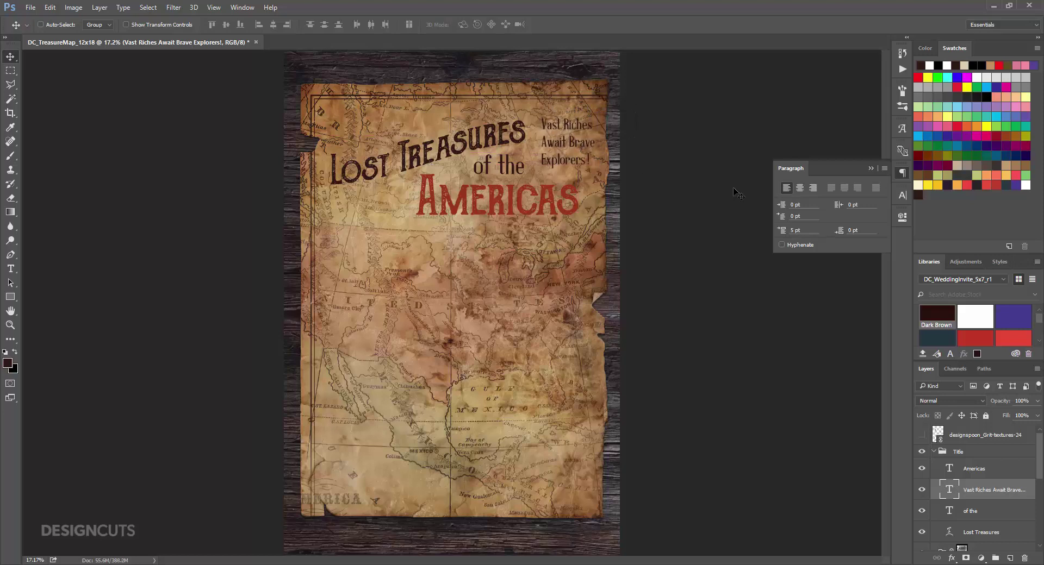
key("Up")
key("Up")
key("Up")
key("Up")
key("Up")
key("Up")
key("Right")
key("Right")
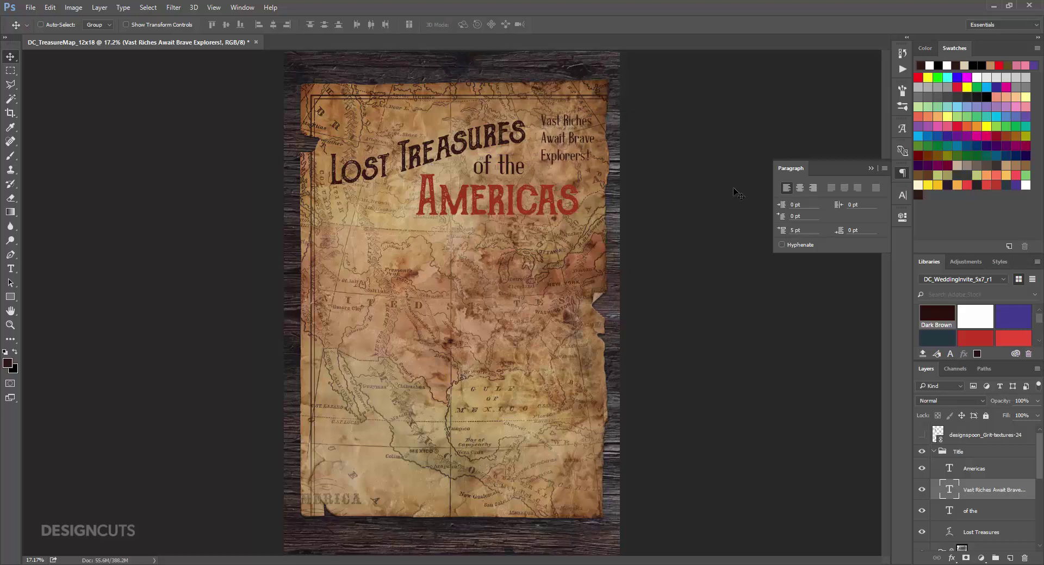
key("Down")
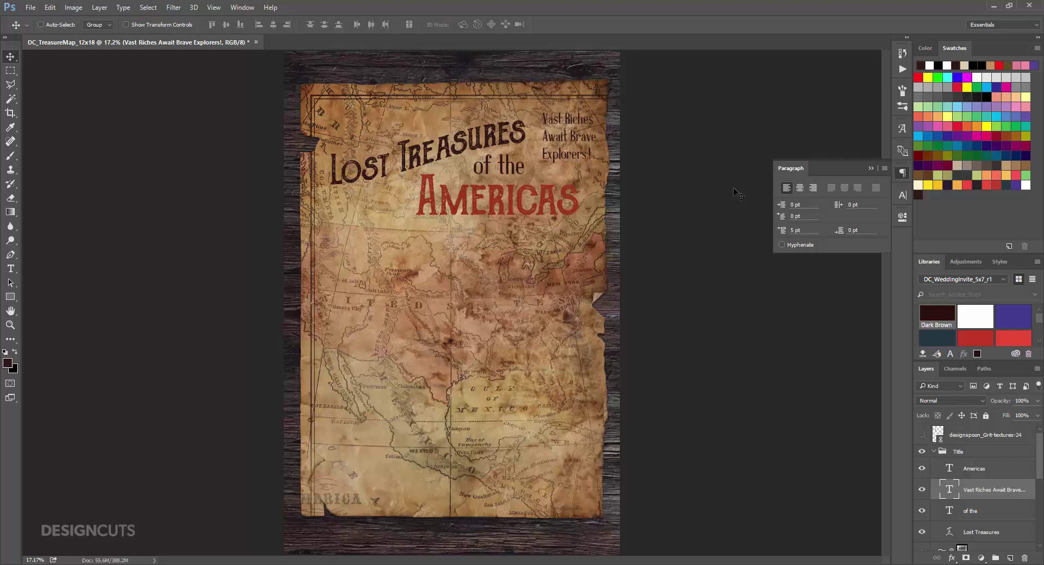
left_click(901, 173)
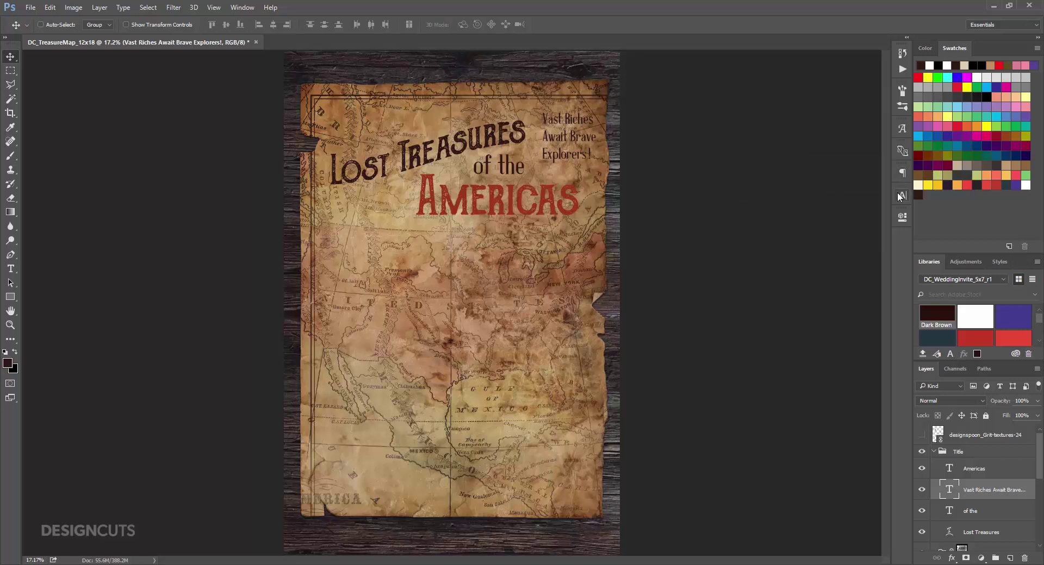
Step: Add a new layer named "Top Flourish" directly above the Americas text layer
left_click(977, 469)
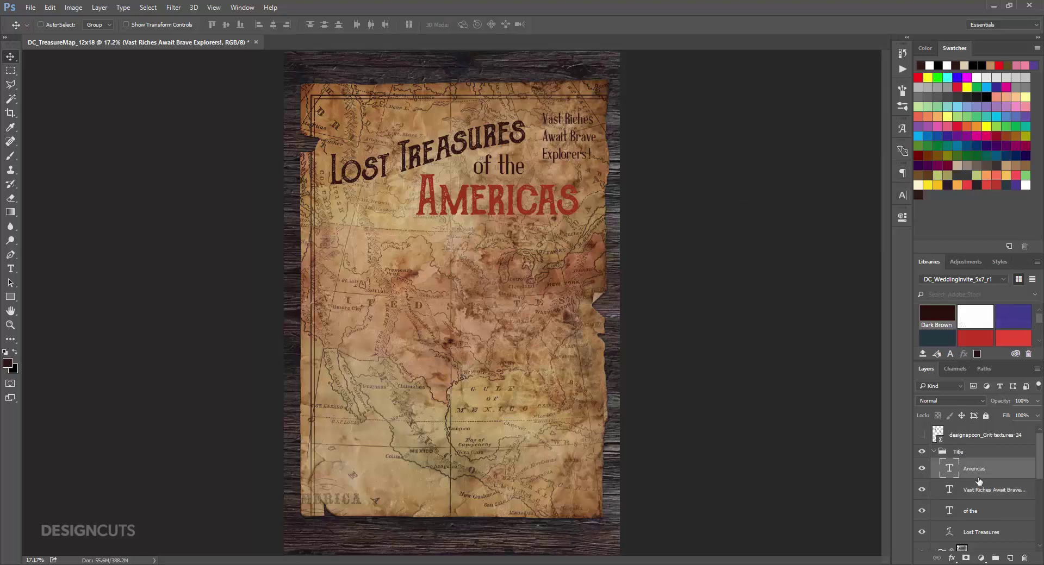
left_click(1009, 559)
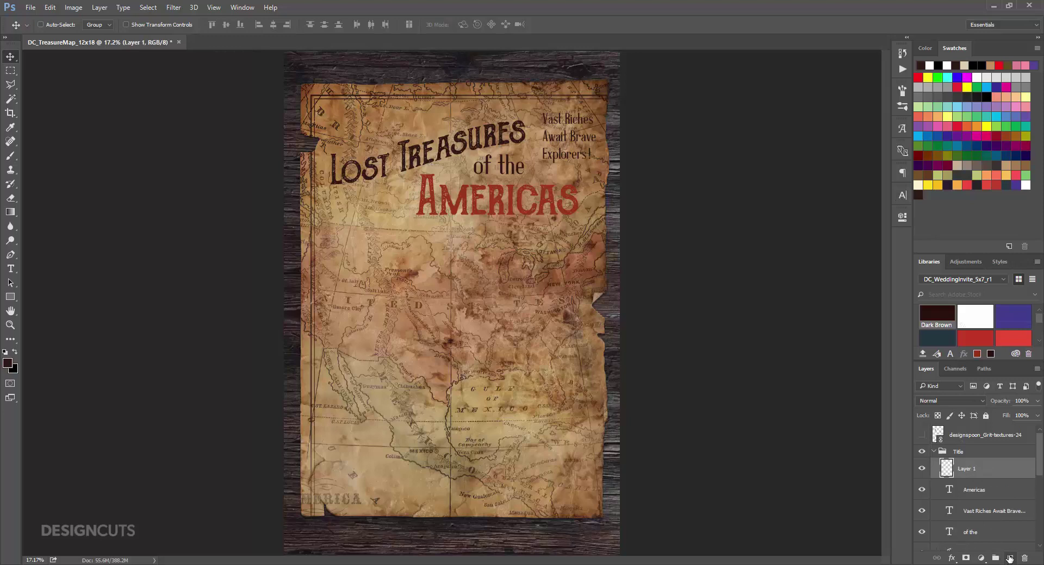
double_click(965, 469)
type("Top Flourish")
key("Return")
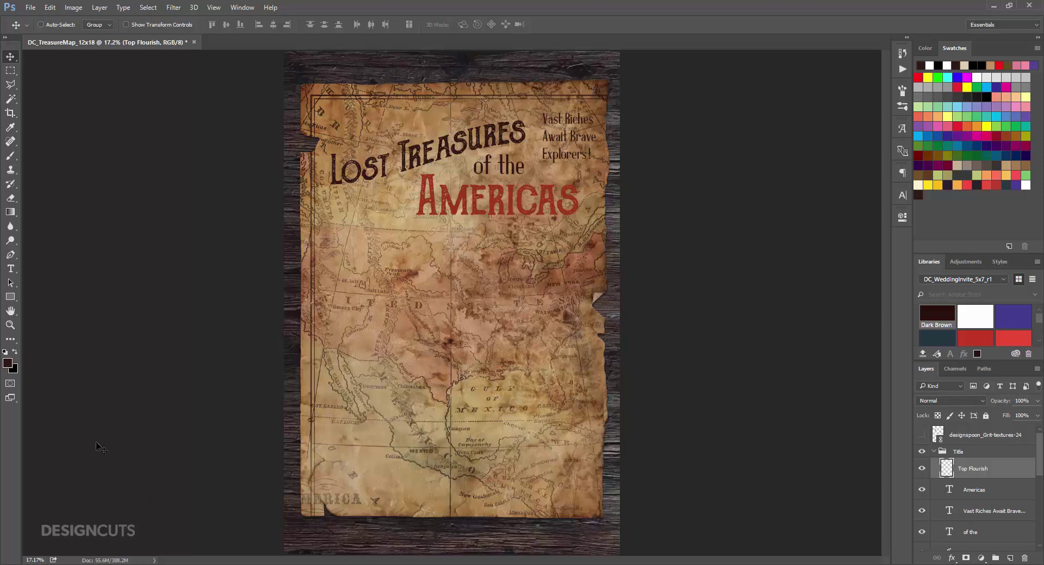
Step: Draw a gently curved Pen path above "Lost Treasures", following the title's arc from the L to the final S
left_click(10, 255)
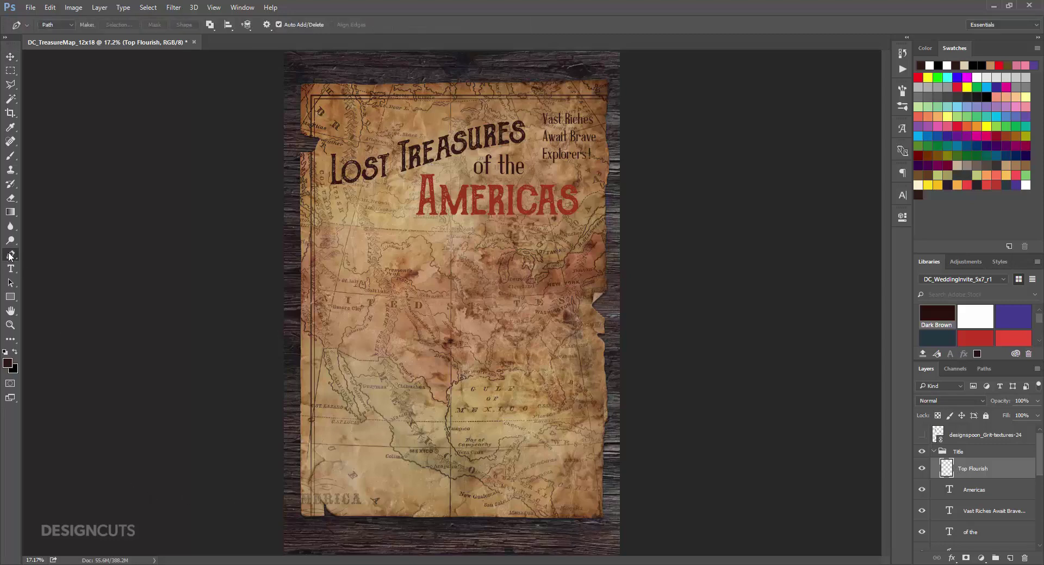
key("z")
left_click_drag(422, 153, 467, 217)
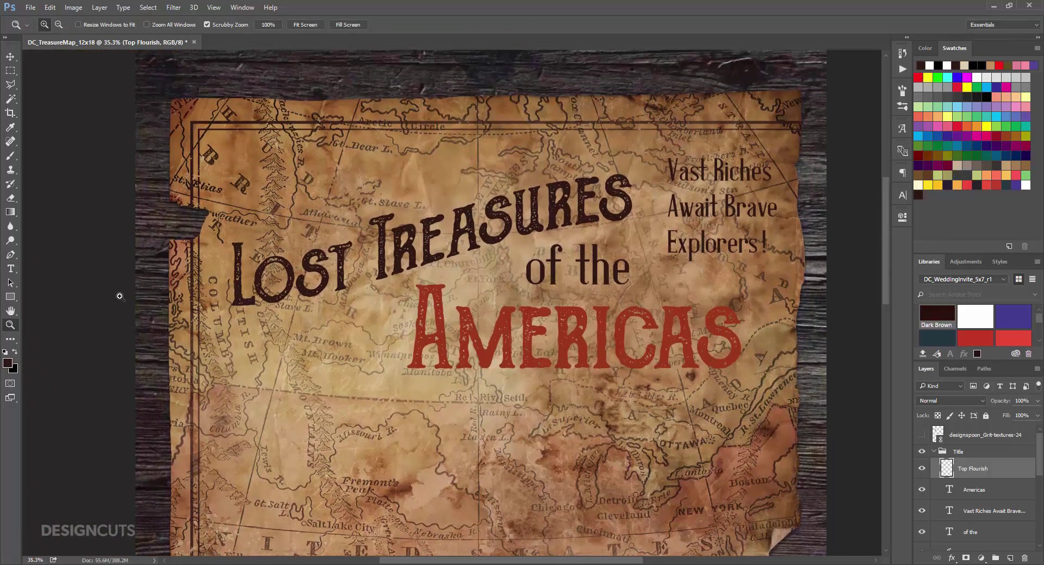
left_click(231, 233)
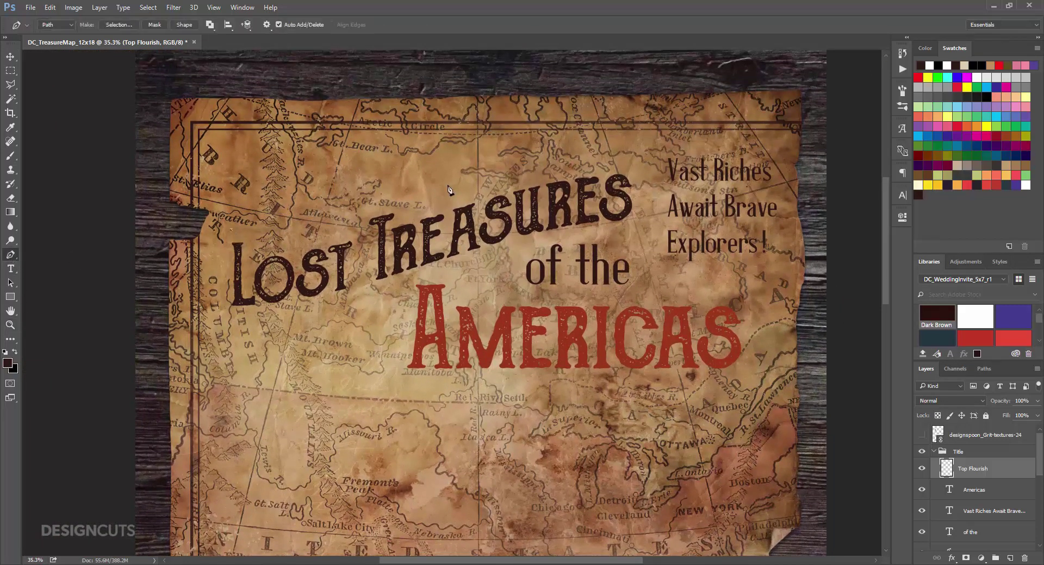
left_click_drag(424, 197, 525, 162)
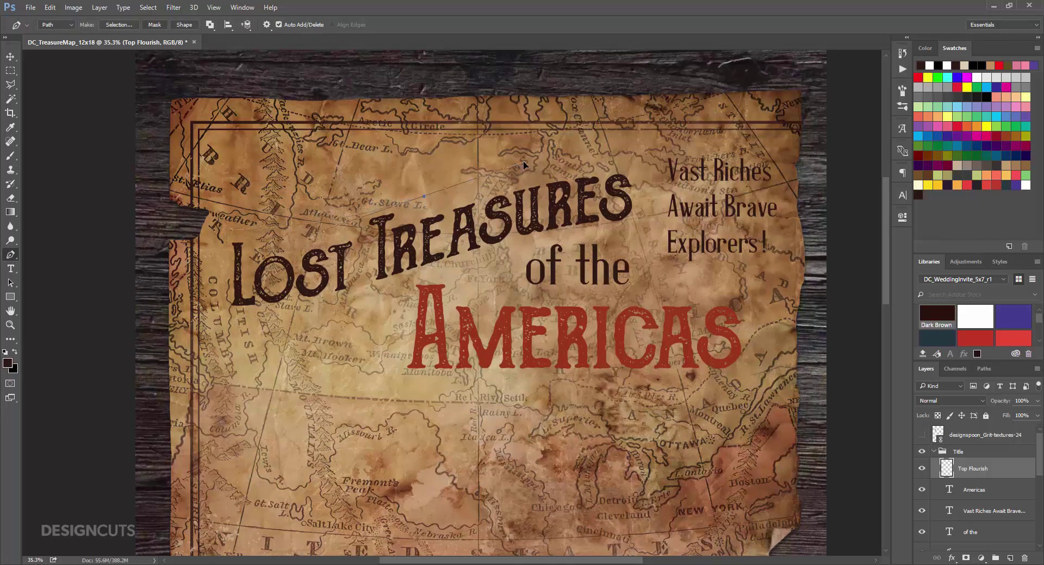
left_click(623, 161)
left_click_drag(425, 197, 418, 200)
left_click_drag(514, 162, 525, 160)
Step: Set up a hard round brush with 100% hardness and a size of 20 px
left_click(12, 155)
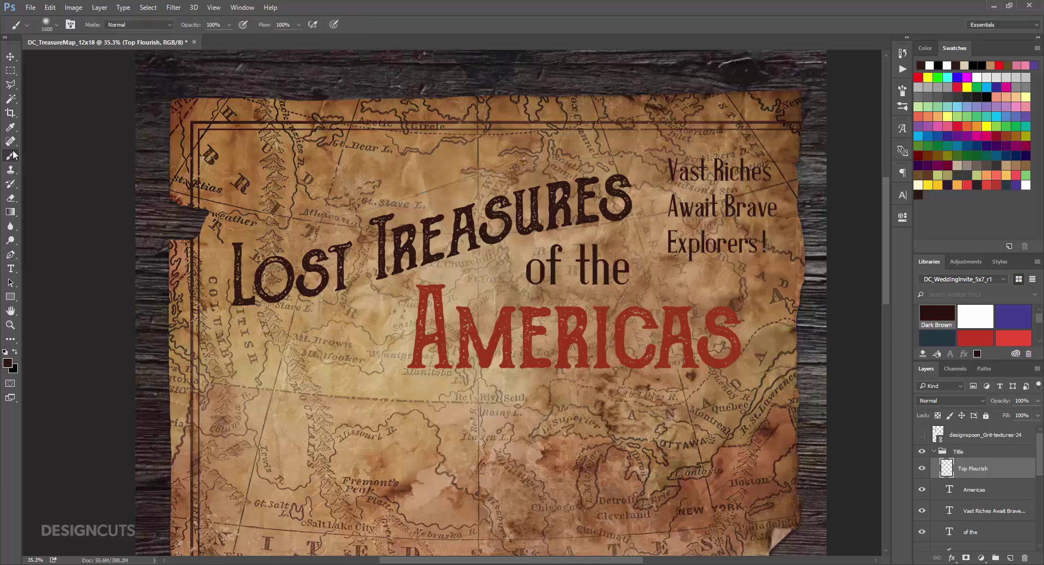
left_click(55, 24)
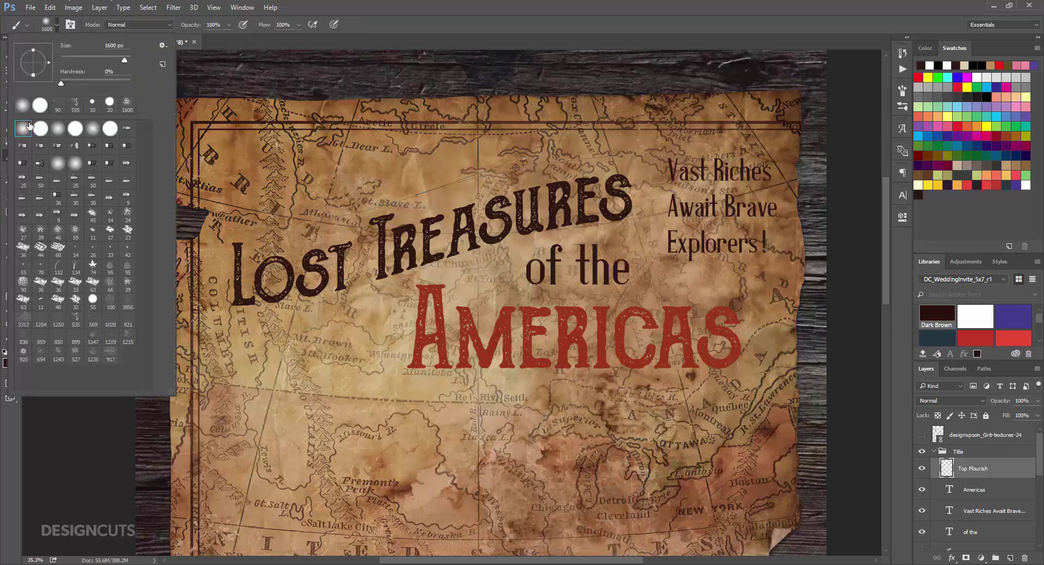
left_click(231, 20)
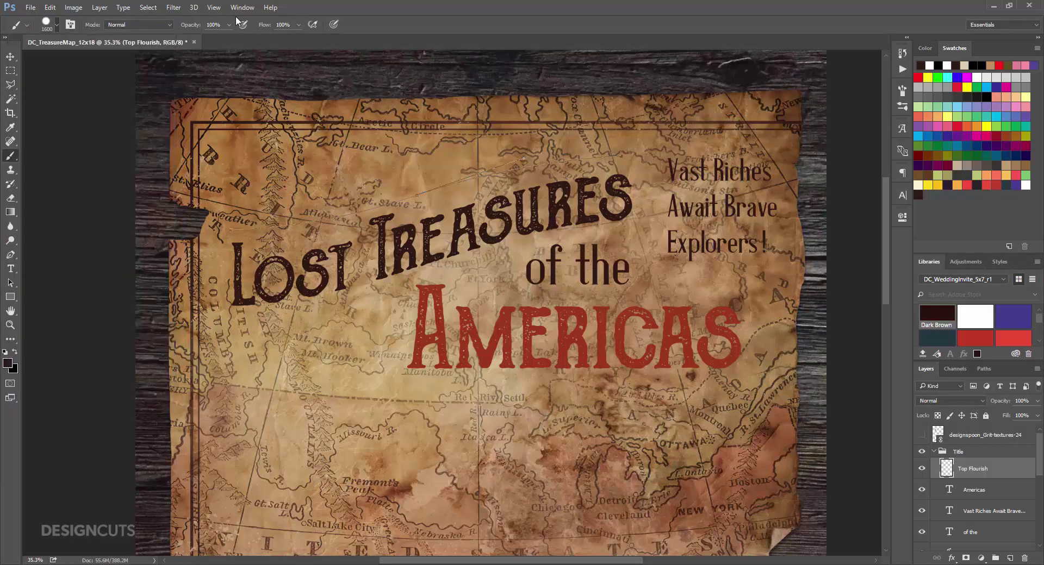
left_click(55, 23)
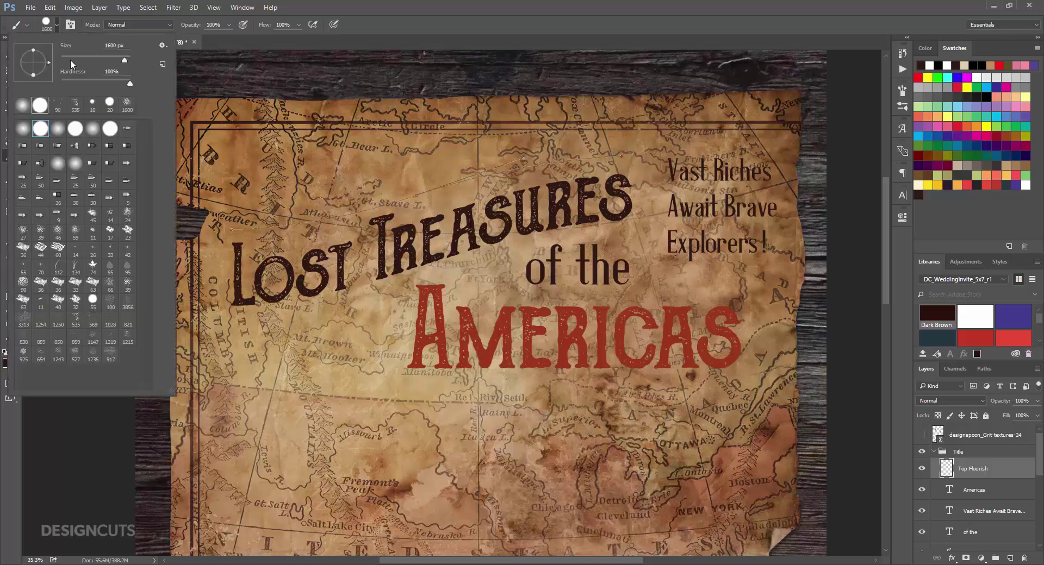
left_click_drag(117, 45, 100, 46)
type("20")
key("Return")
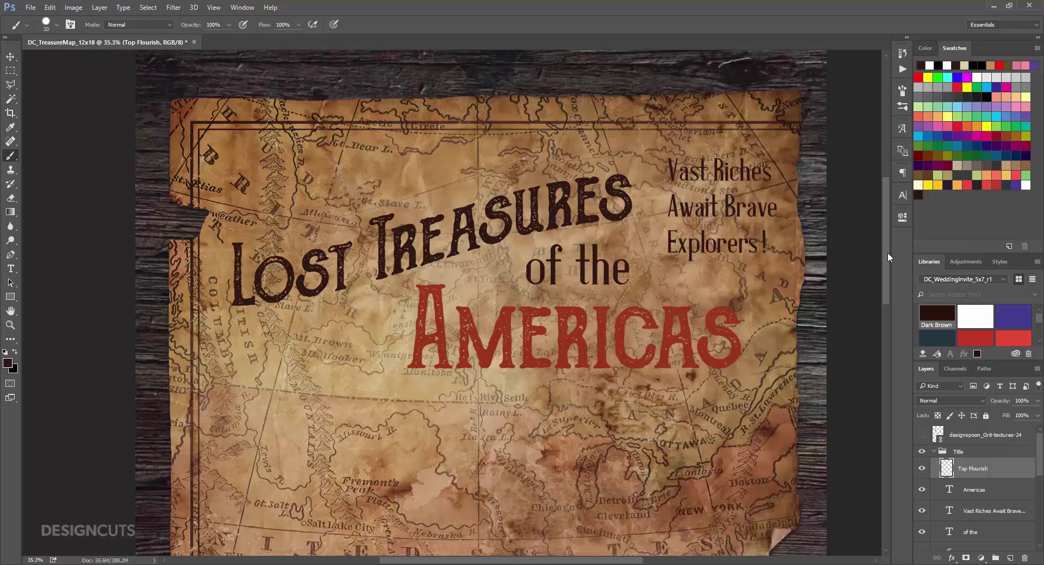
Step: Stroke the curved work path with the Brush on the Top Flourish layer, without simulated pressure, and deselect the path
left_click(985, 369)
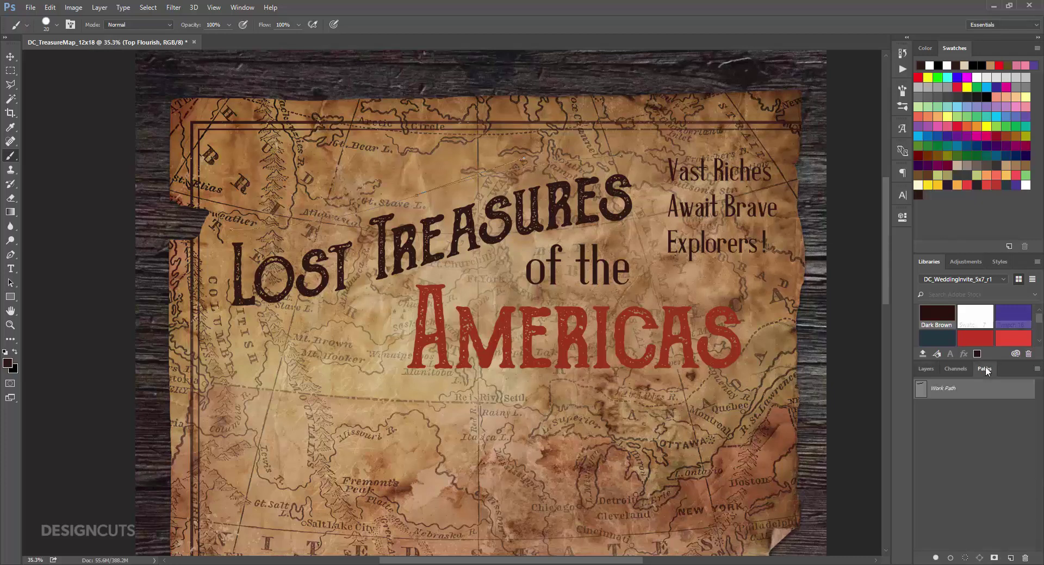
right_click(934, 391)
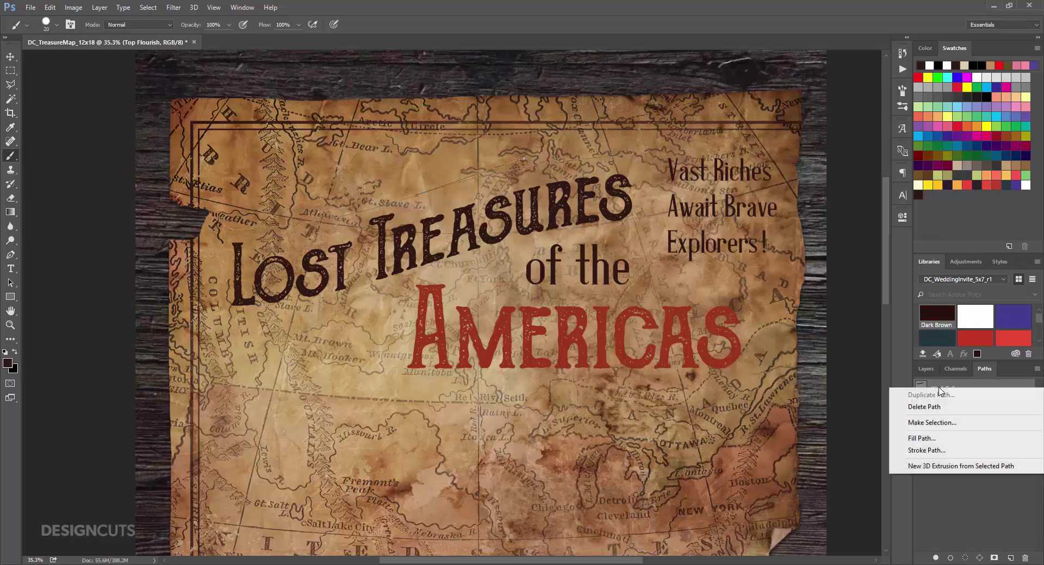
left_click(928, 449)
left_click(596, 254)
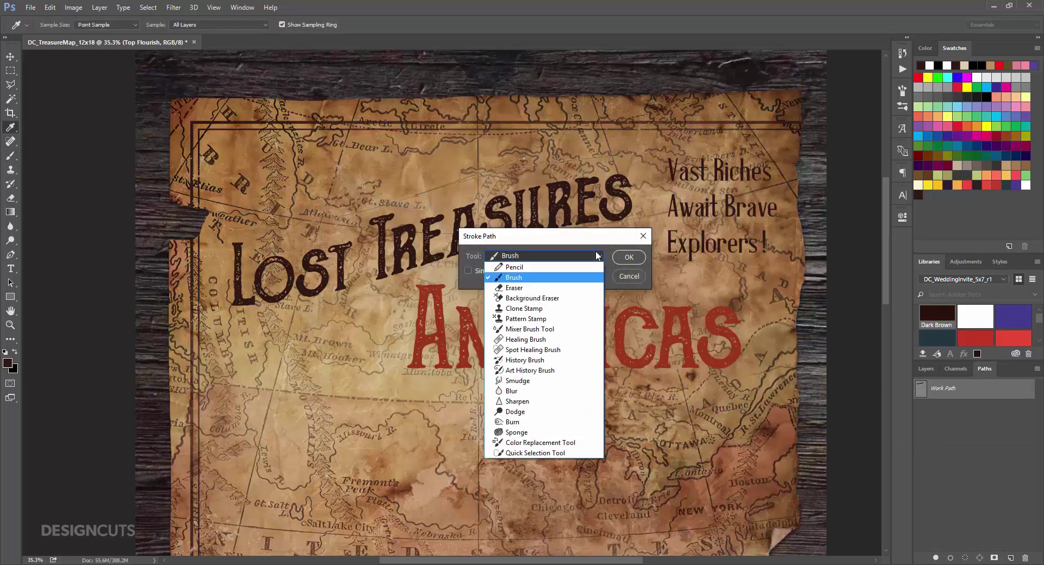
left_click(596, 250)
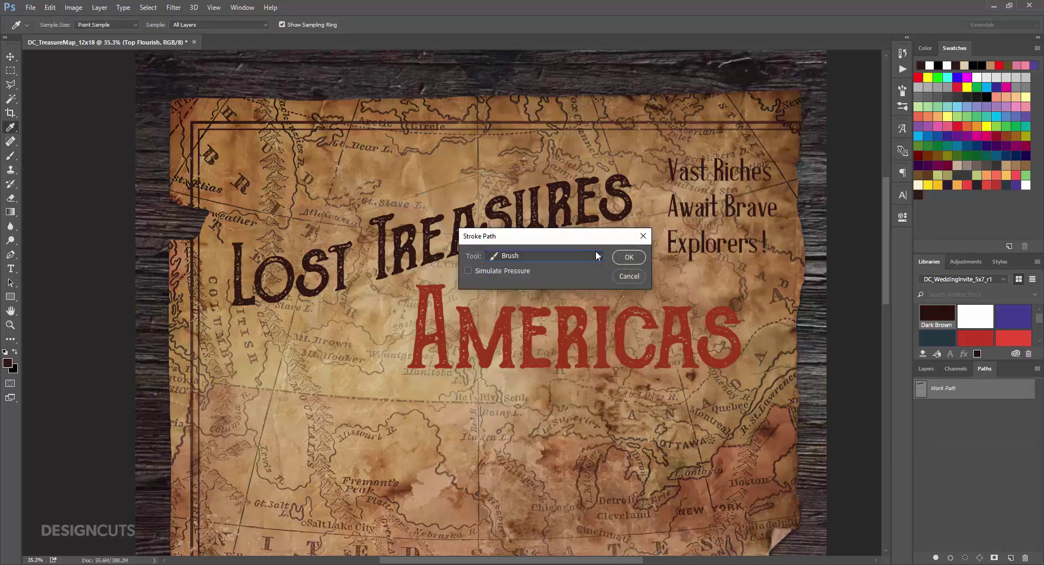
left_click(641, 257)
left_click(1019, 438)
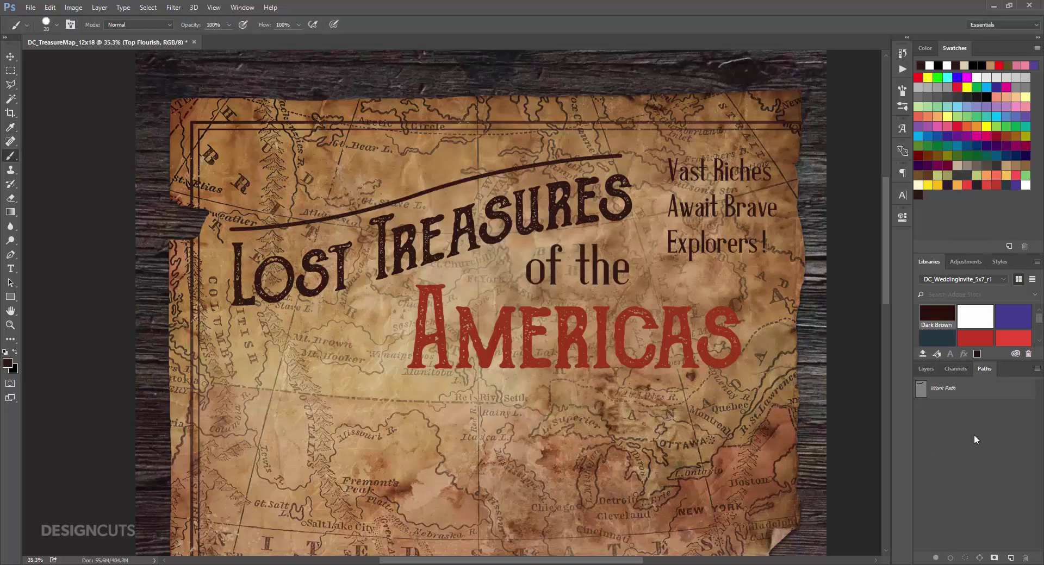
left_click(926, 370)
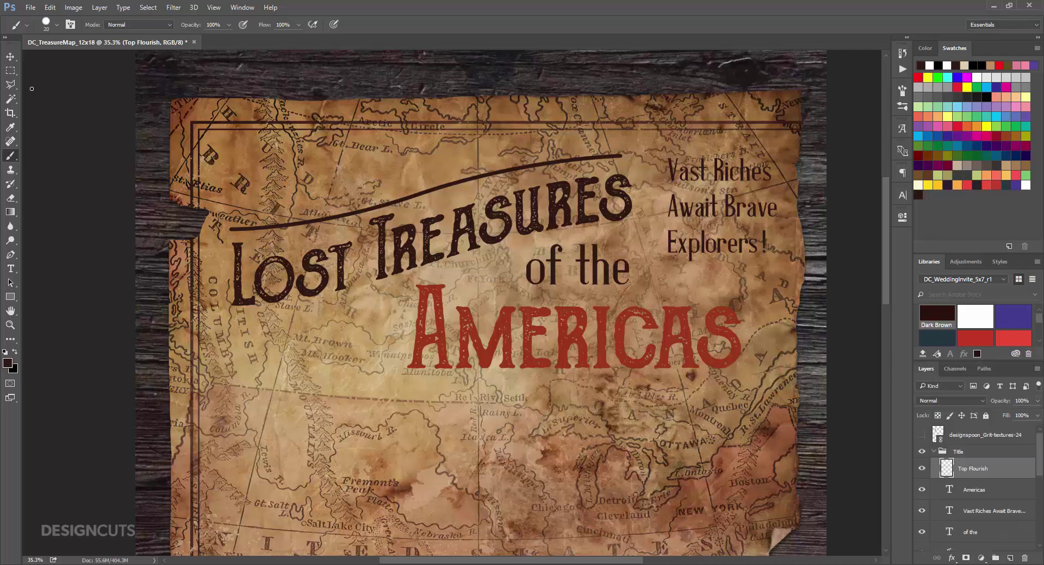
Step: Rotate the Top Flourish line by -0.72° with Free Transform to match the title's slope
left_click(50, 7)
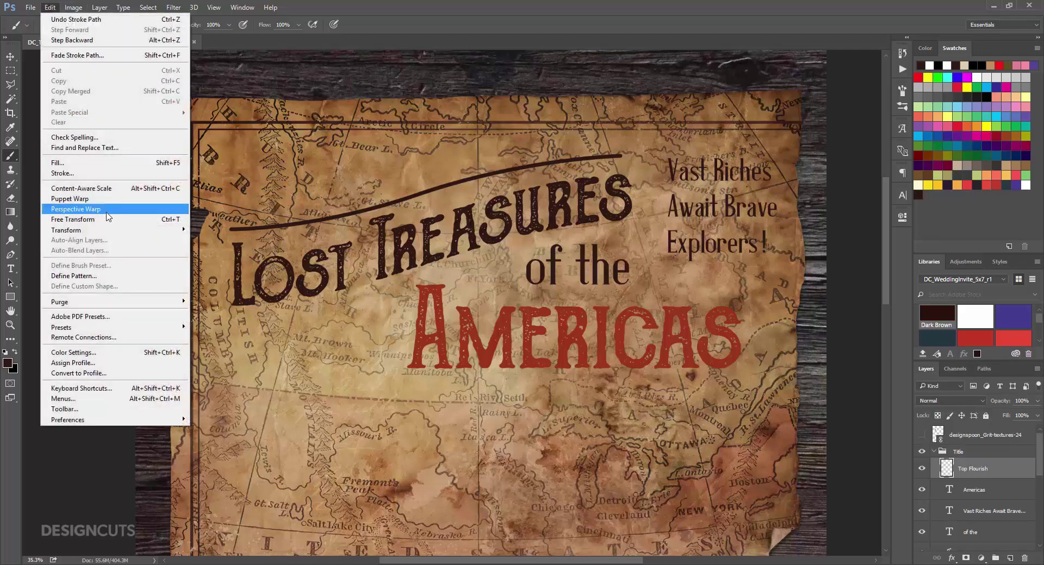
left_click(106, 219)
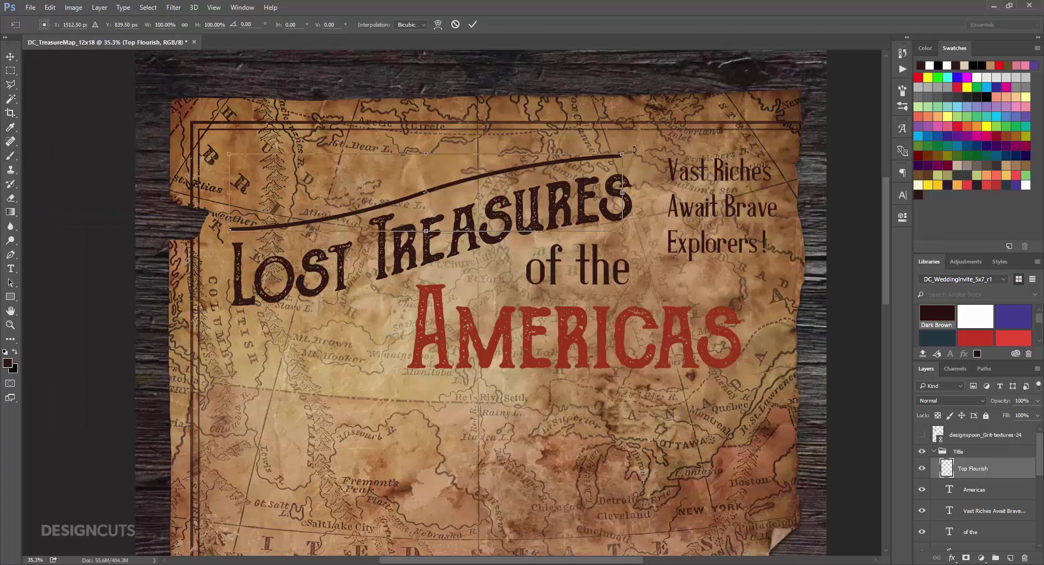
left_click_drag(634, 148, 634, 148)
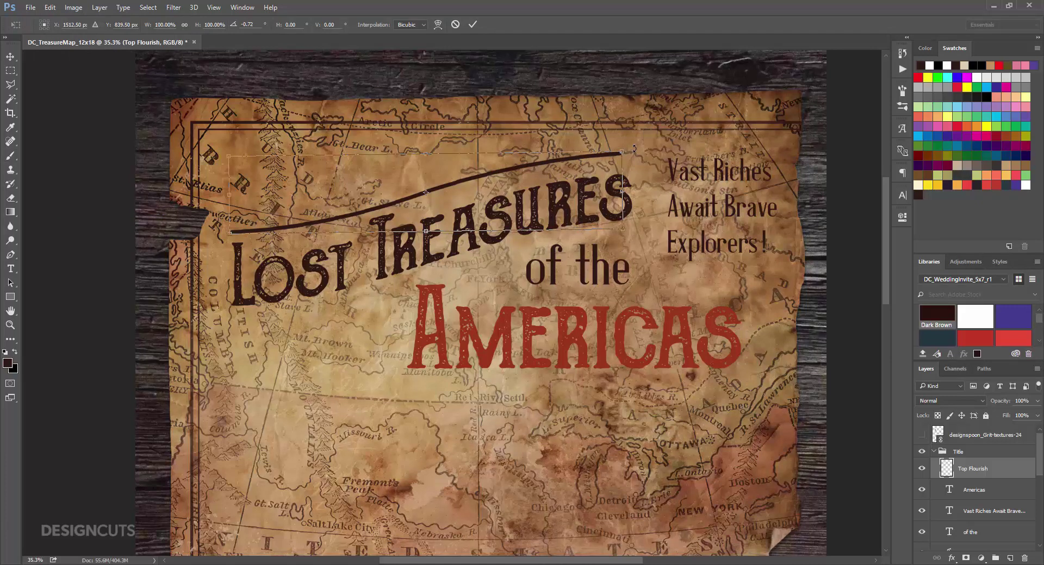
key("Return")
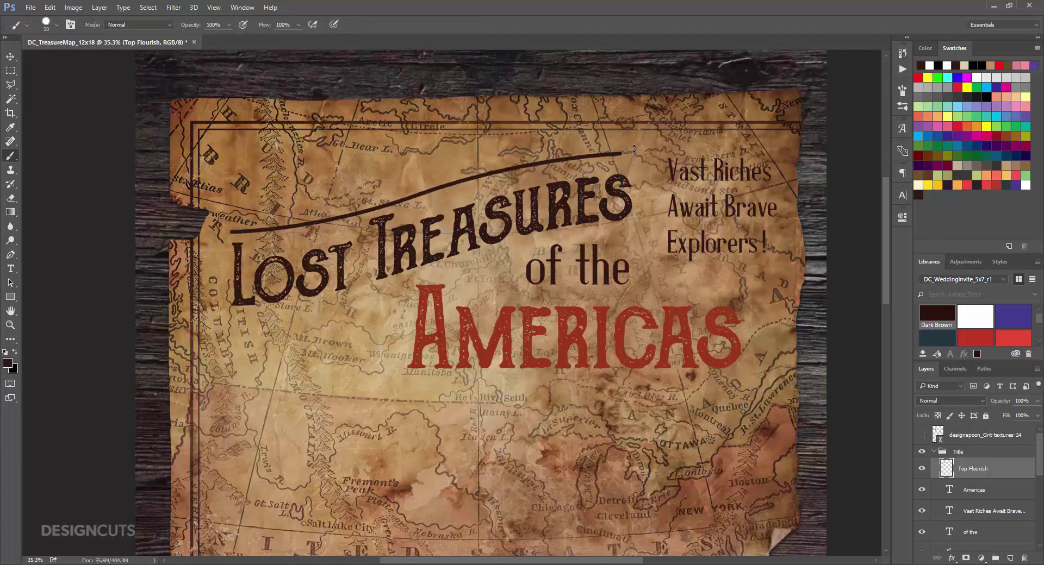
Step: Add a new layer named "Bottom Flourish" and paint a straight horizontal line beneath Americas, spanning the word's full width
left_click(1010, 559)
double_click(965, 468)
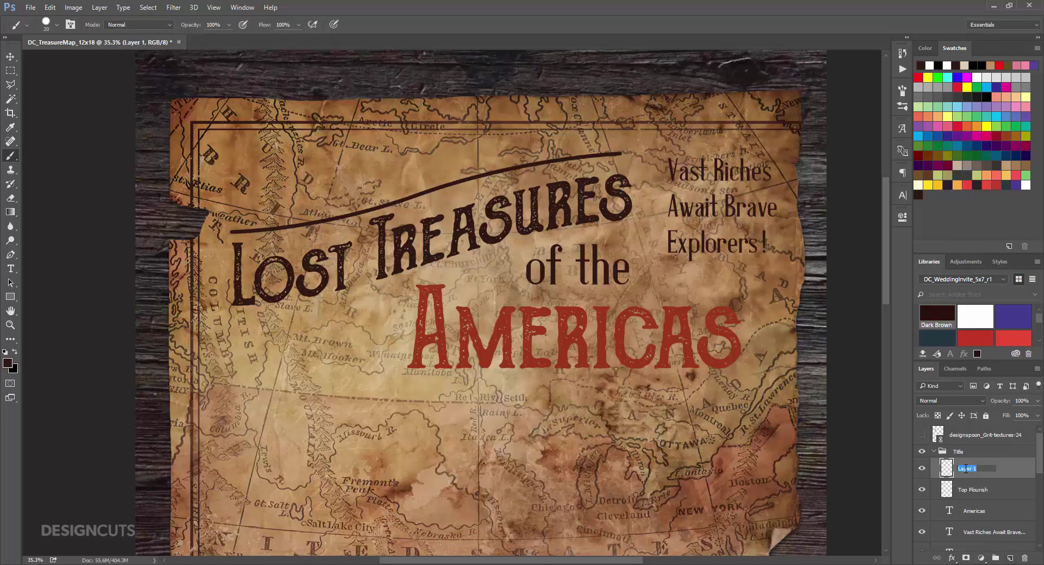
type("Bottom Flourish")
key("Return")
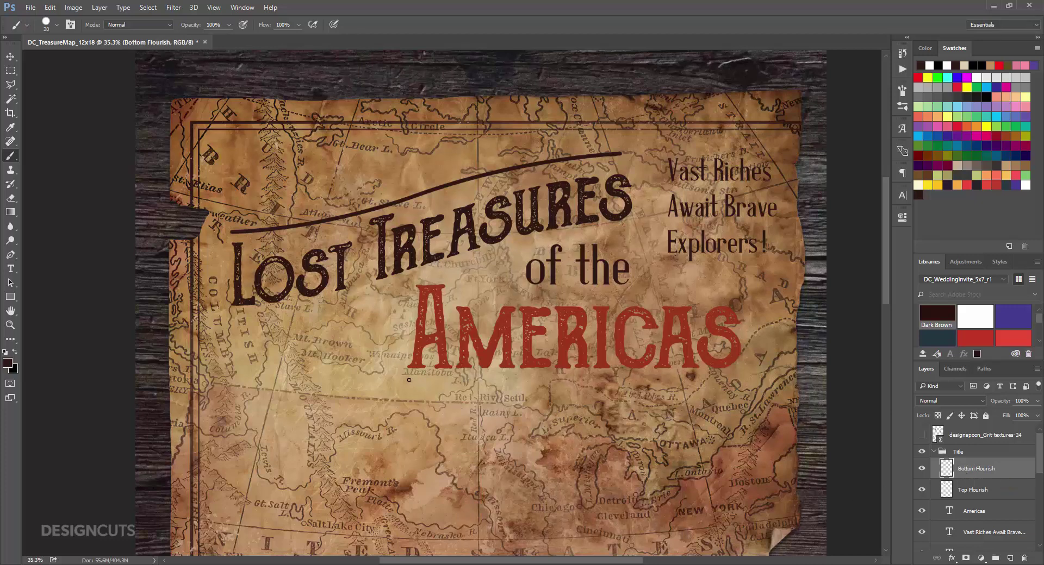
left_click_drag(409, 380, 738, 381)
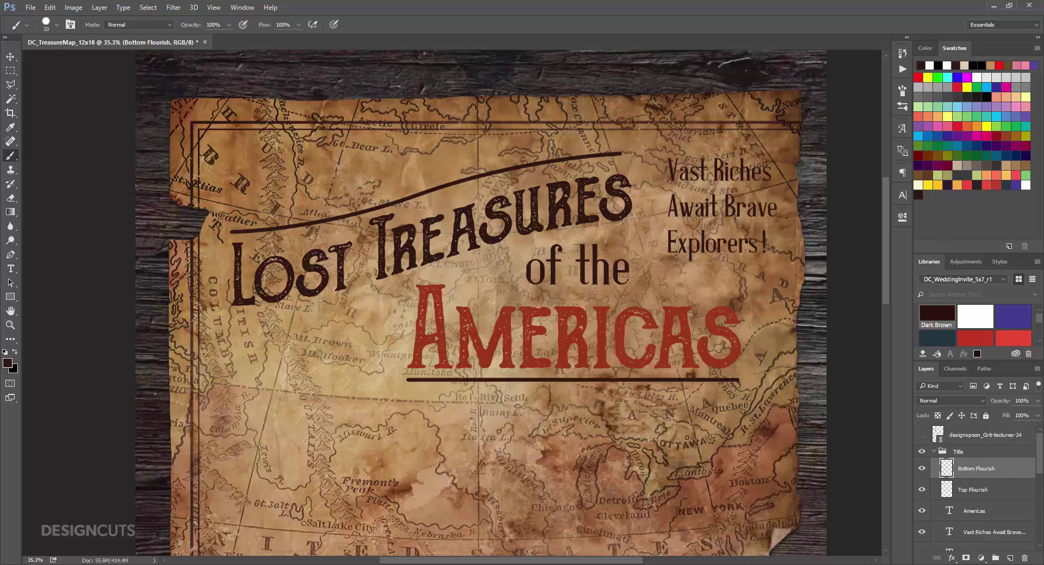
left_click(12, 56)
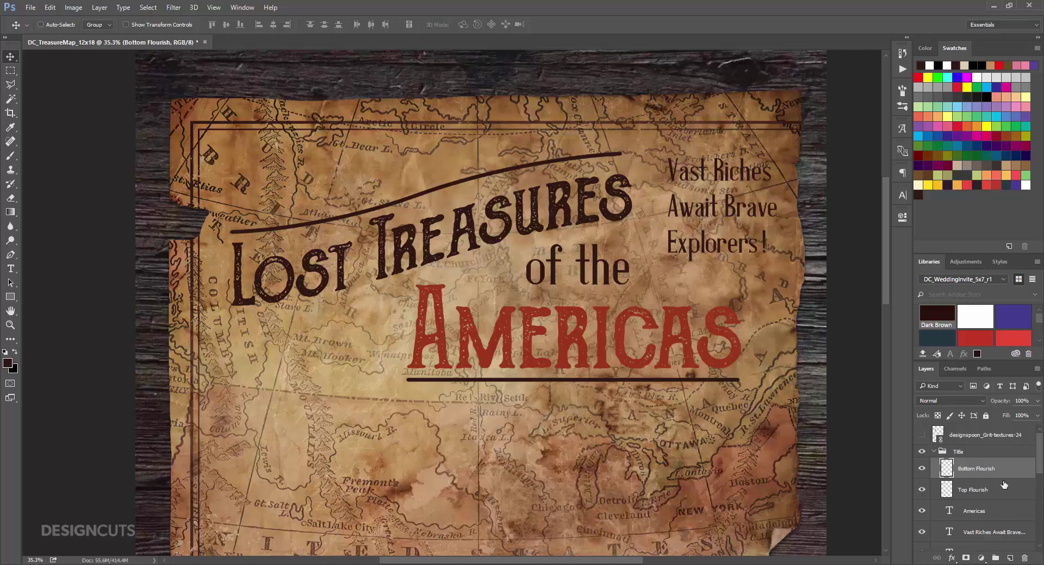
Step: Mask the Title group with a selection loaded from the Borders group's mask, and set the Title group's blend mode to Multiply
left_click(935, 452)
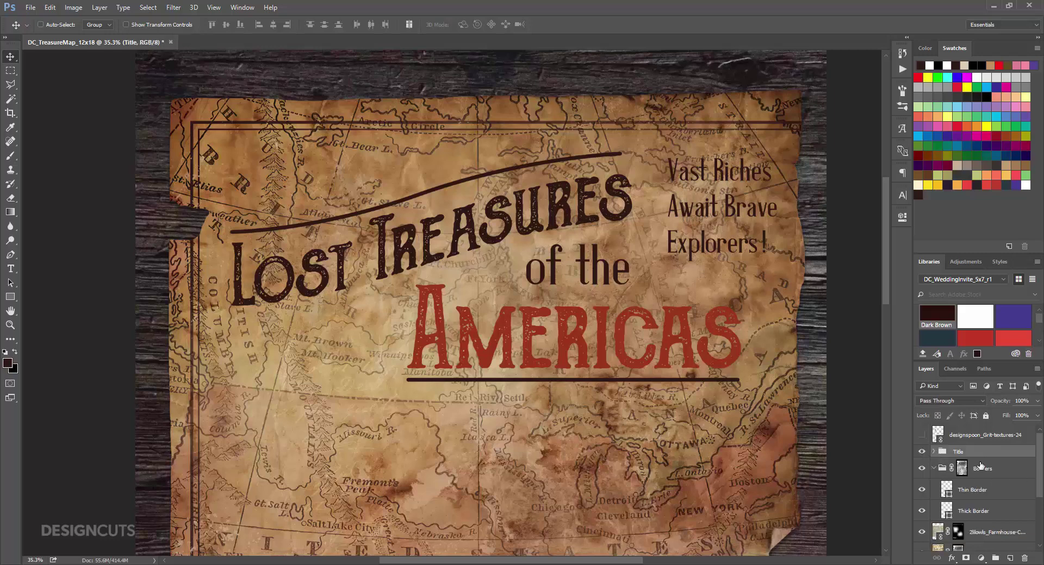
key("ctrl")
left_click(962, 469, "ctrl")
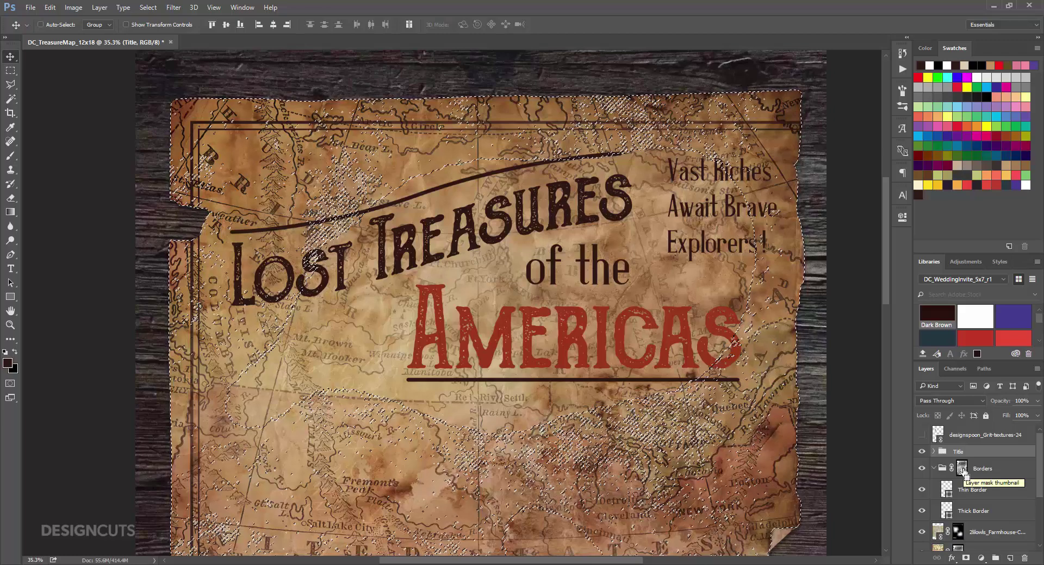
left_click(966, 558)
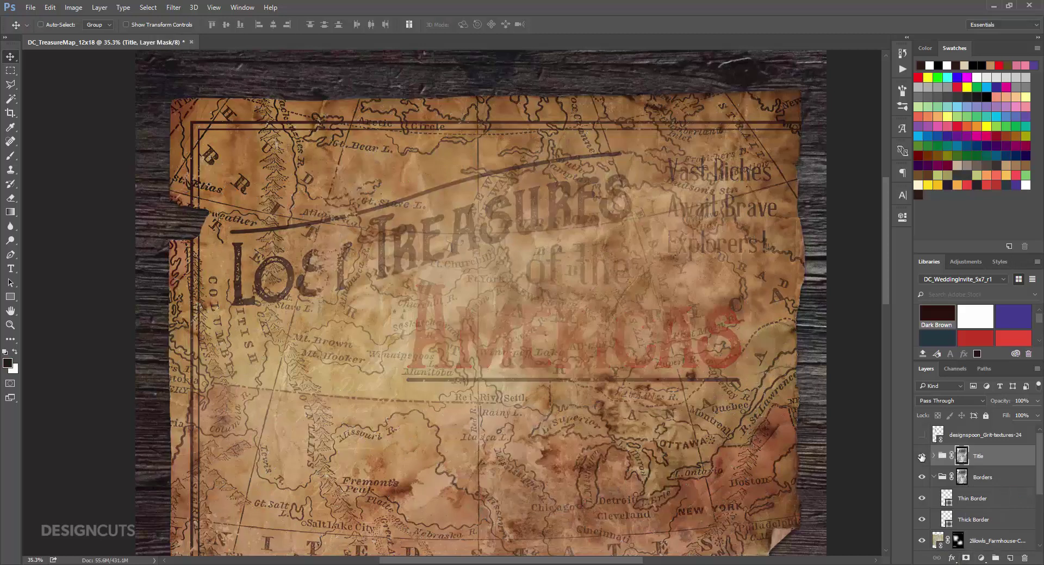
left_click(948, 398)
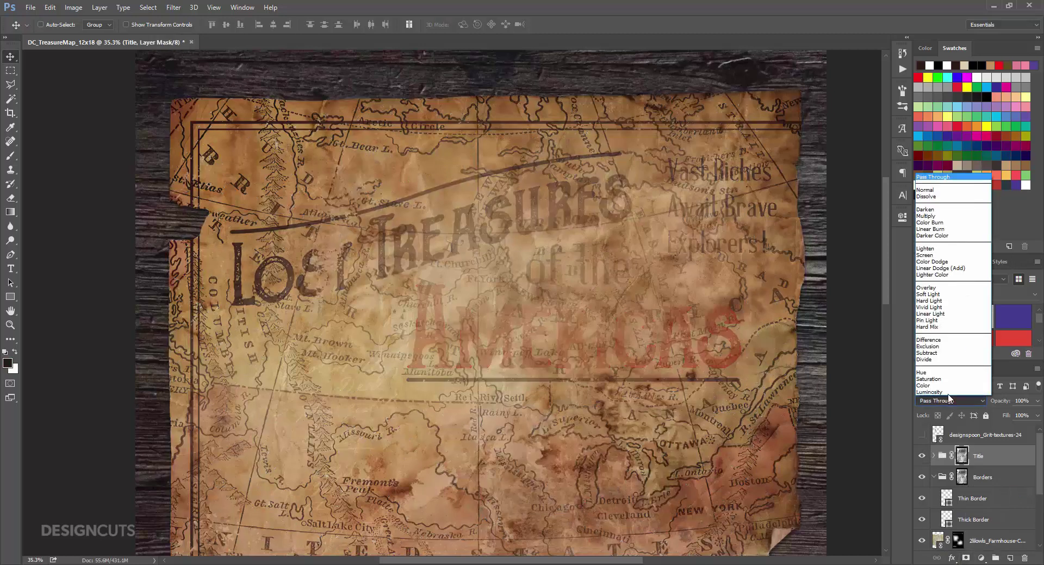
left_click(940, 216)
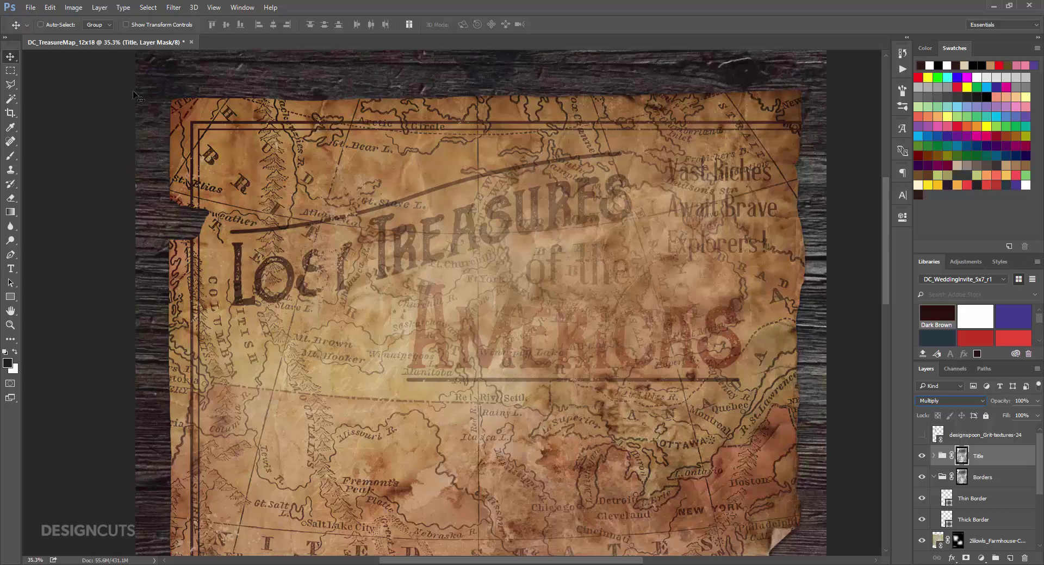
Step: Set up a soft round brush with 21% opacity
left_click(16, 156)
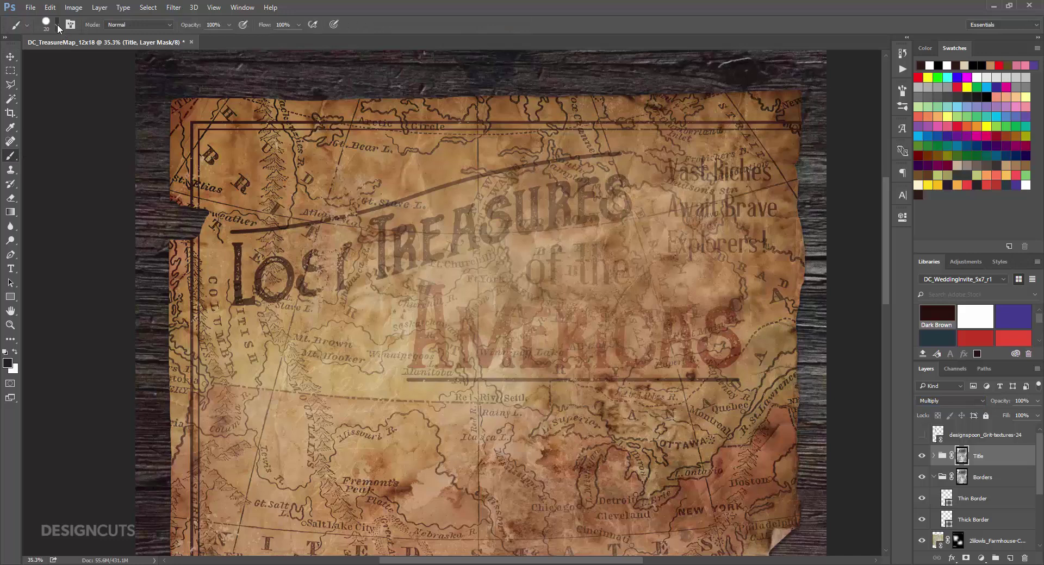
left_click(56, 25)
left_click(22, 128)
left_click(229, 24)
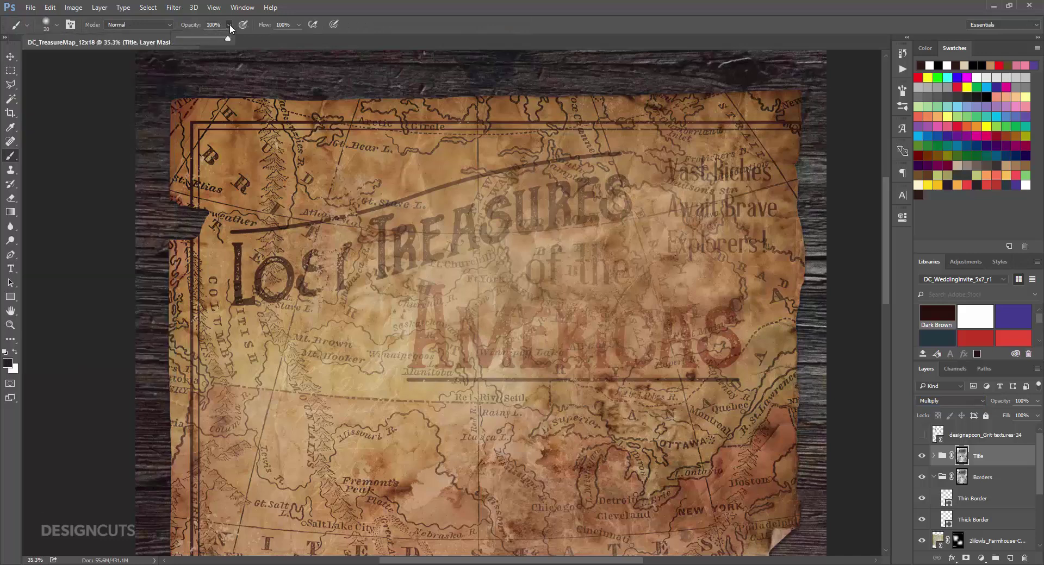
left_click_drag(192, 41, 187, 39)
left_click(447, 103)
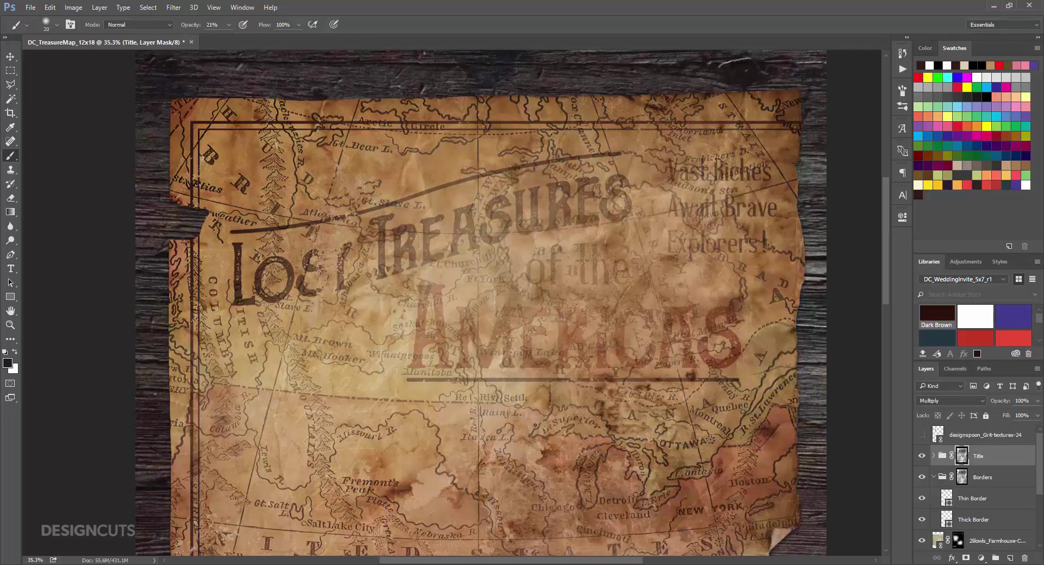
Step: Restore the "Lost Treasures of the Americas" lettering by painting white on the Title group's mask with a 1000 px brush
key("bracketright")
key("bracketright")
key("bracketright")
key("x")
key("bracketright")
key("bracketright")
key("bracketright")
key("bracketright")
key("bracketright")
key("bracketright")
key("bracketright")
key("bracketright")
key("bracketright")
key("bracketright")
key("bracketright")
key("bracketright")
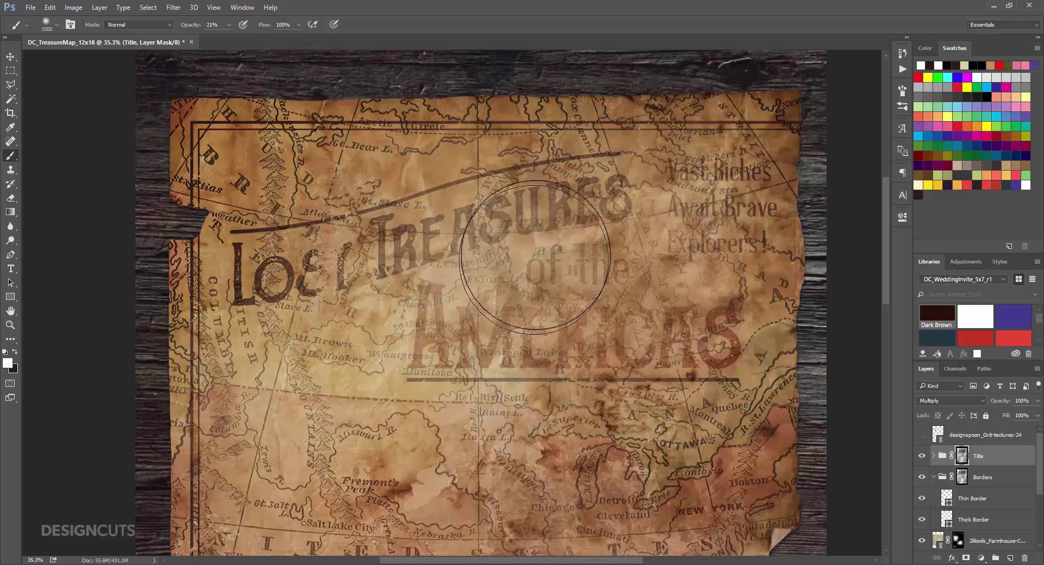
mouse_move(535, 257)
left_mouse_down()
mouse_move(675, 348)
mouse_move(452, 336)
mouse_move(441, 288)
mouse_move(441, 320)
mouse_move(430, 289)
mouse_move(447, 272)
mouse_move(385, 307)
mouse_move(353, 262)
mouse_move(453, 280)
mouse_move(523, 243)
mouse_move(626, 228)
mouse_move(682, 289)
mouse_move(715, 222)
mouse_move(601, 295)
mouse_move(627, 254)
mouse_move(563, 337)
mouse_move(459, 336)
mouse_move(299, 246)
mouse_move(288, 271)
left_mouse_up()
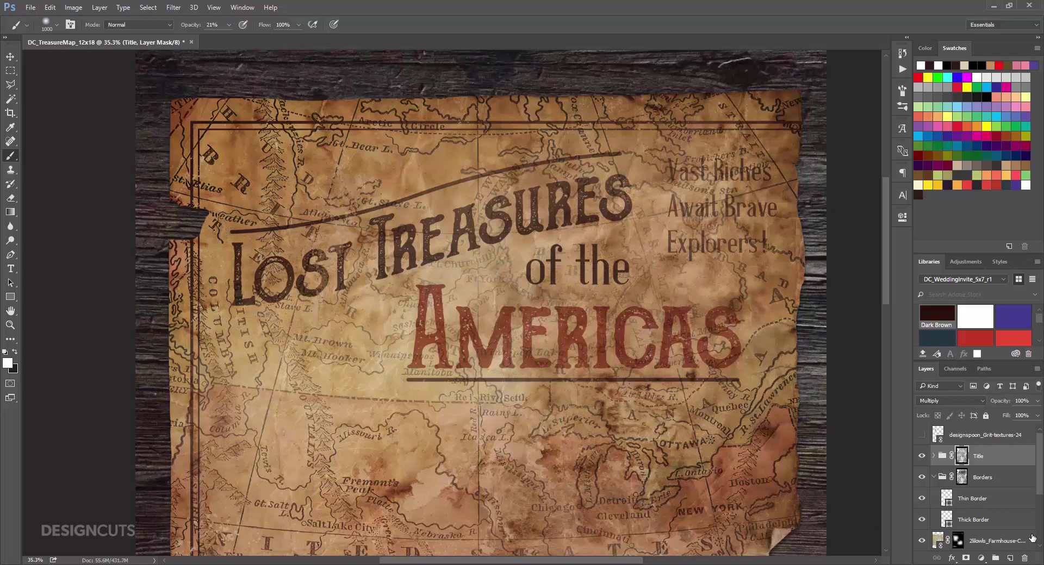
Step: Fade the map lines behind the tagline by painting black on the mask of the artfanaticus_Vintage Maps (4) layer
scroll(982, 506, "down", 2)
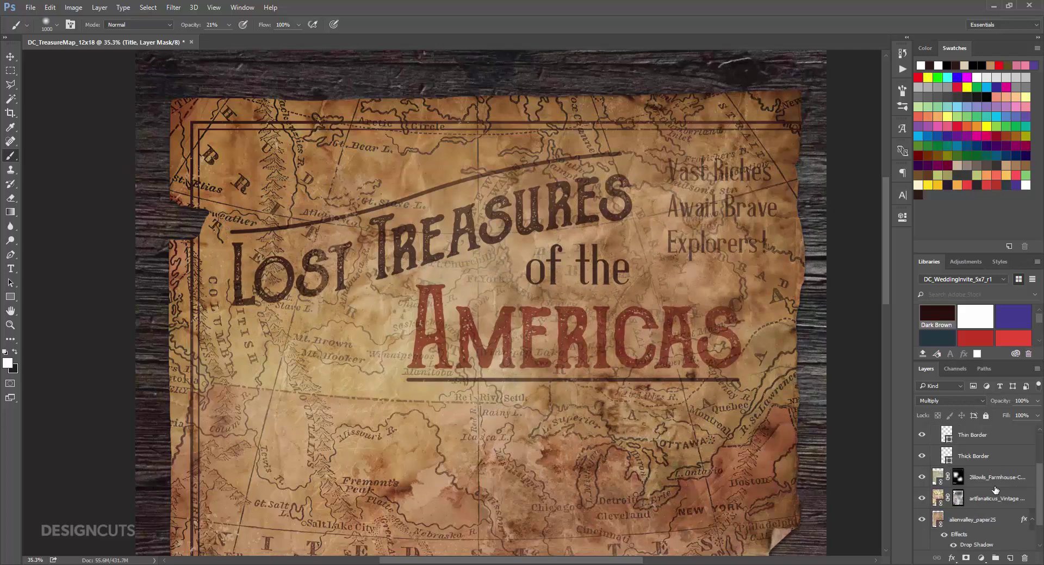
left_click(958, 501)
key("x")
mouse_move(699, 181)
left_mouse_down()
mouse_move(691, 210)
mouse_move(696, 196)
mouse_move(671, 184)
mouse_move(693, 194)
mouse_move(693, 222)
left_mouse_up()
key("x")
key("x")
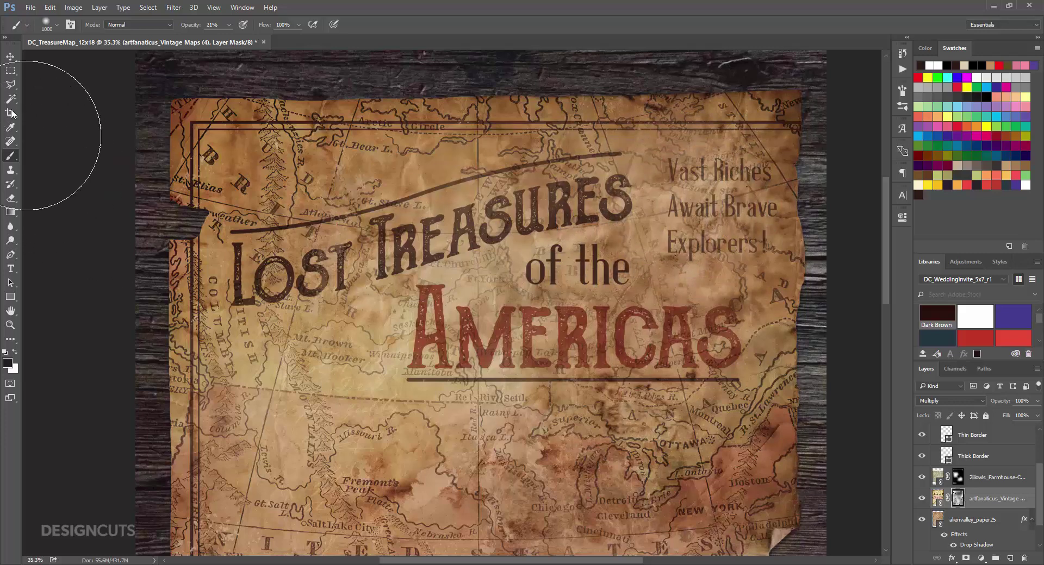
left_click(9, 57)
key("ctrl+0")
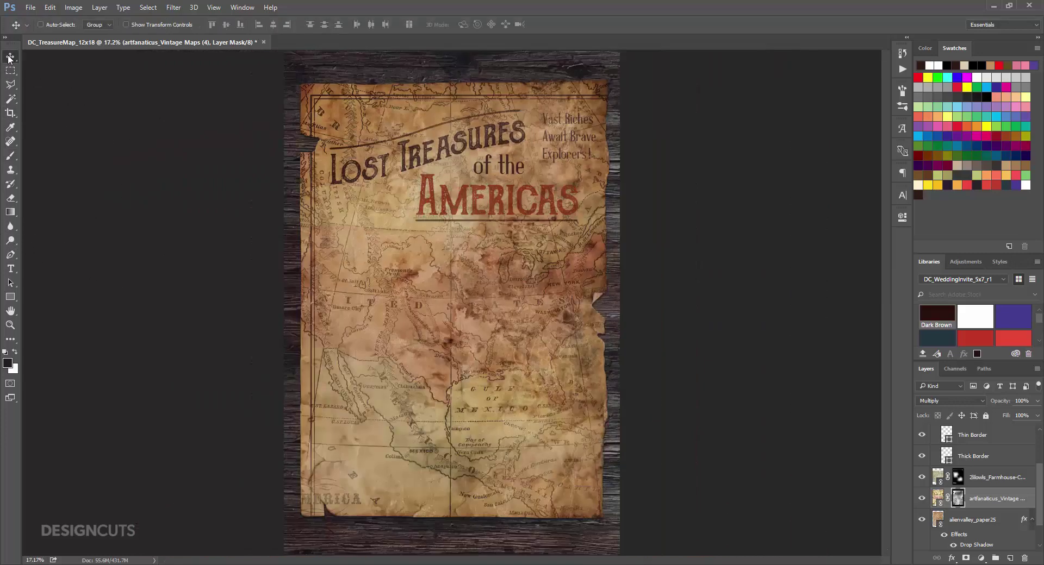
Step: Touch up the Title group's mask with the black brush at 21% opacity to fade the lettering slightly
scroll(964, 462, "up", 3)
left_click(963, 460)
key("b")
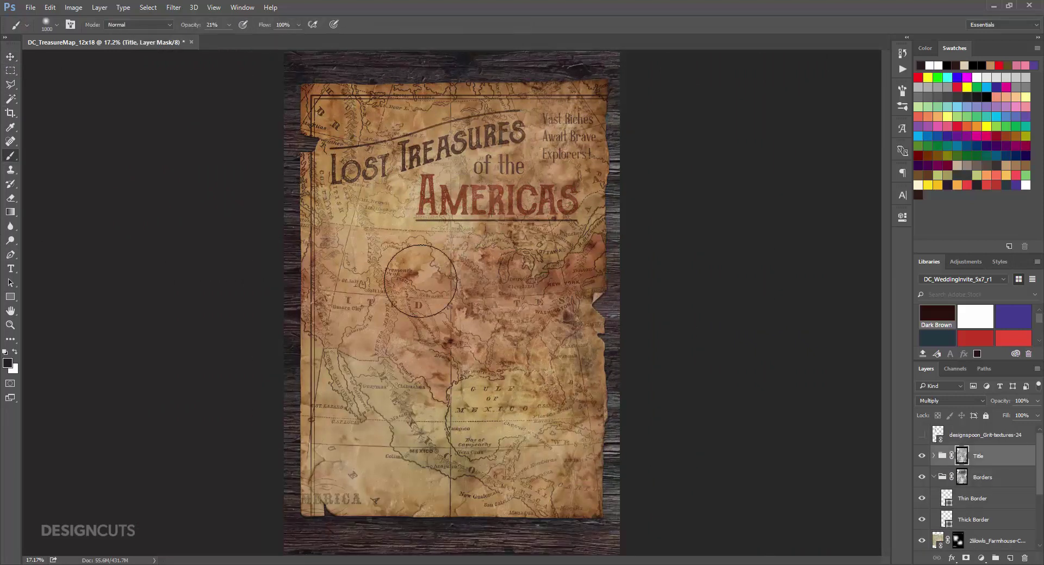
left_click(10, 57)
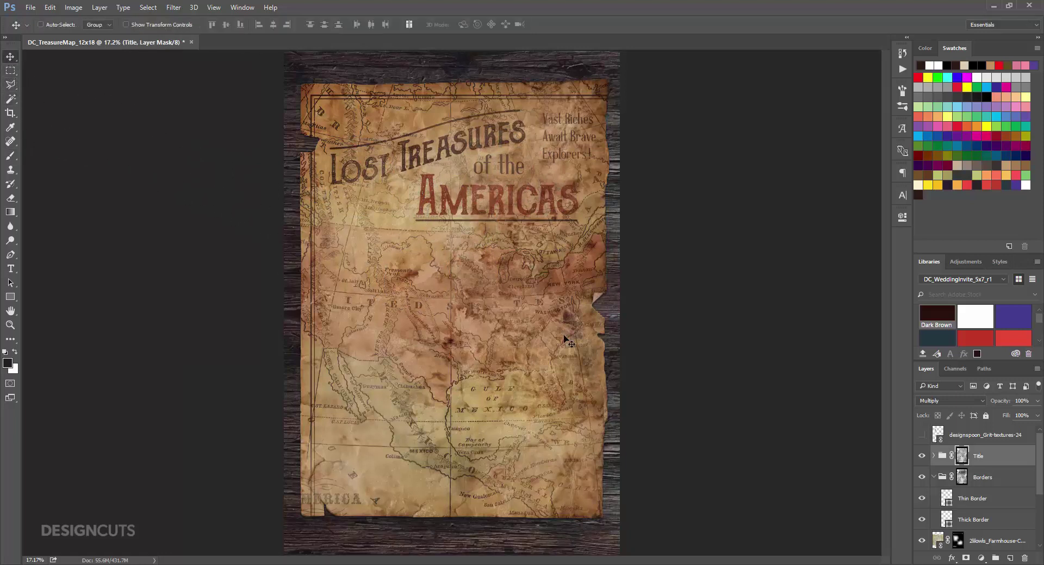
Step: Place the file artfanaticus_Vintage Maps (6) from the freebies folder as a linked image
left_click(31, 7)
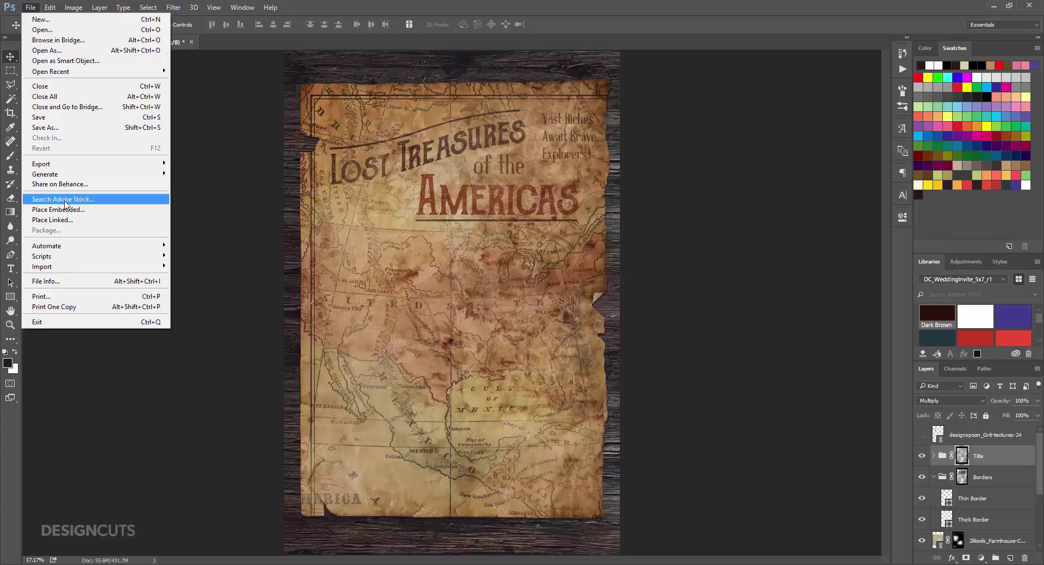
left_click(65, 220)
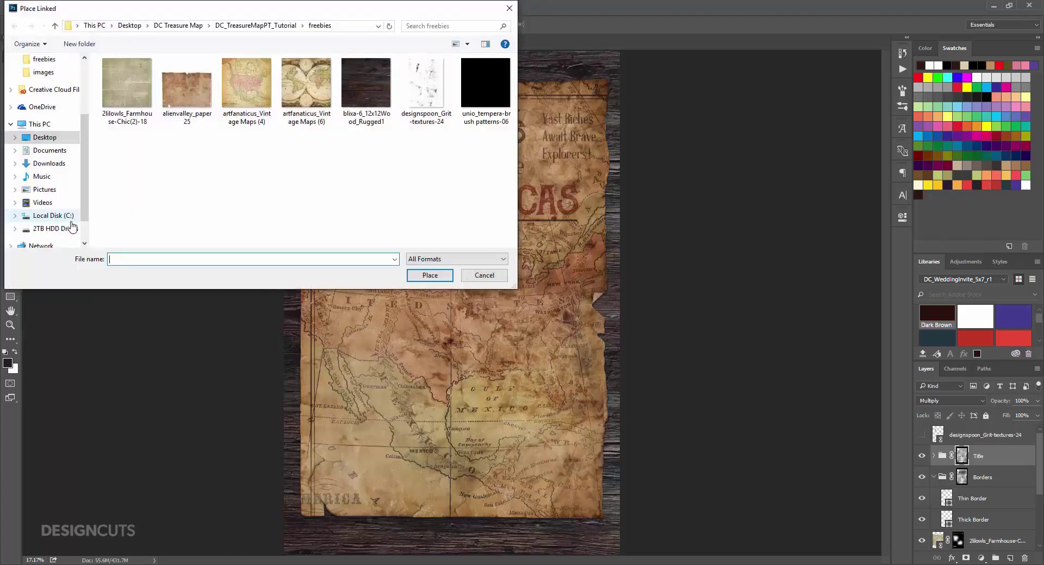
left_click(325, 122)
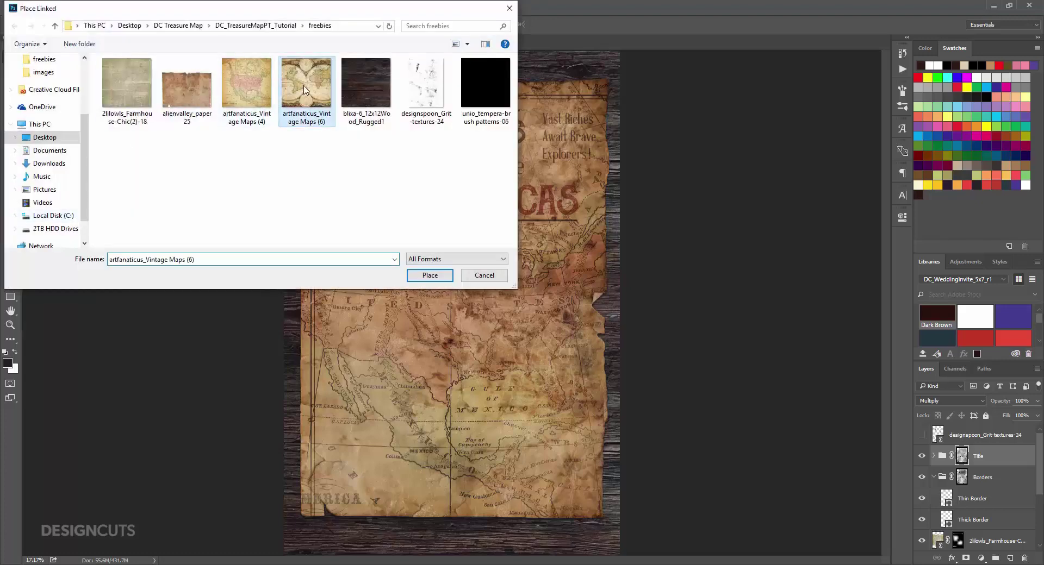
left_click(427, 279)
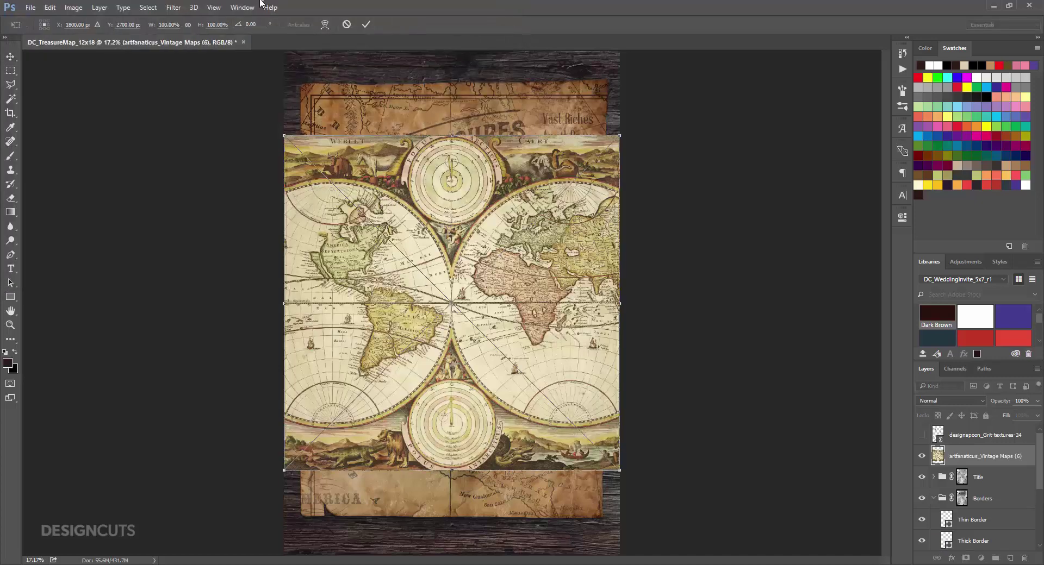
Step: Scale the placed world map proportionally to 140% and move it to about X 2587 px, Y 2758 px
double_click(174, 22)
type("140")
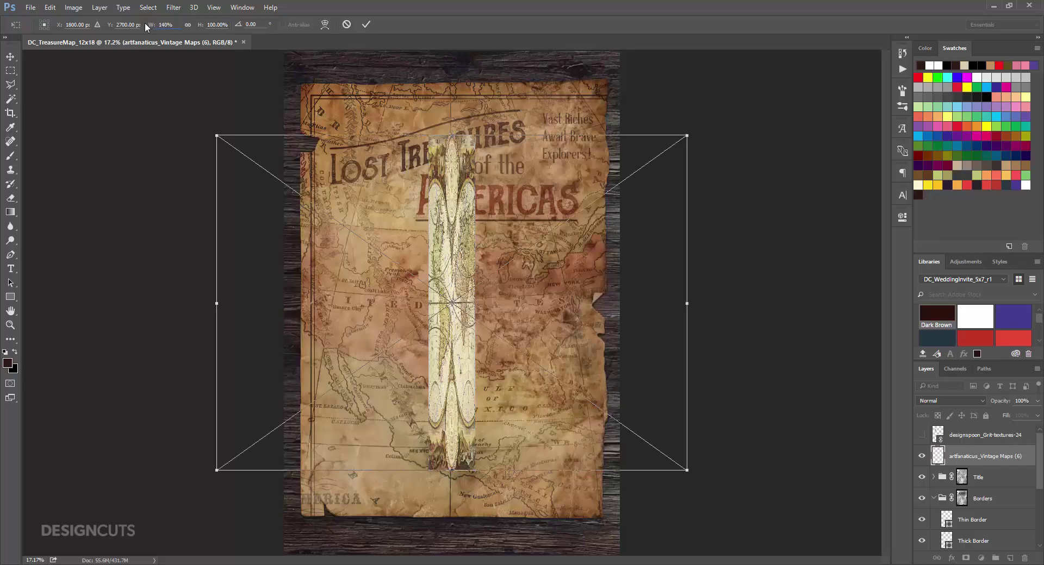
left_click(188, 24)
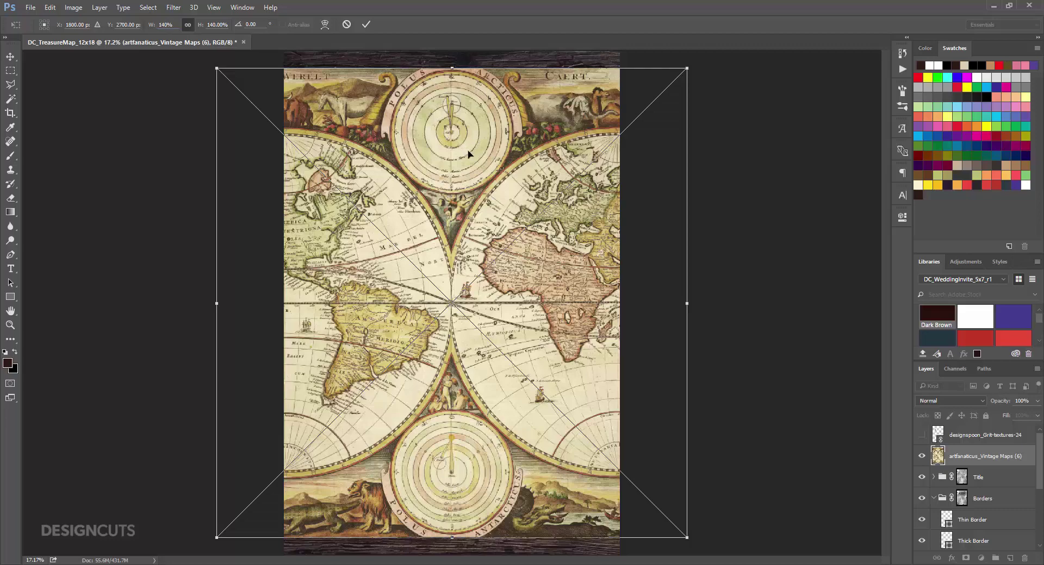
left_click_drag(469, 154, 540, 156)
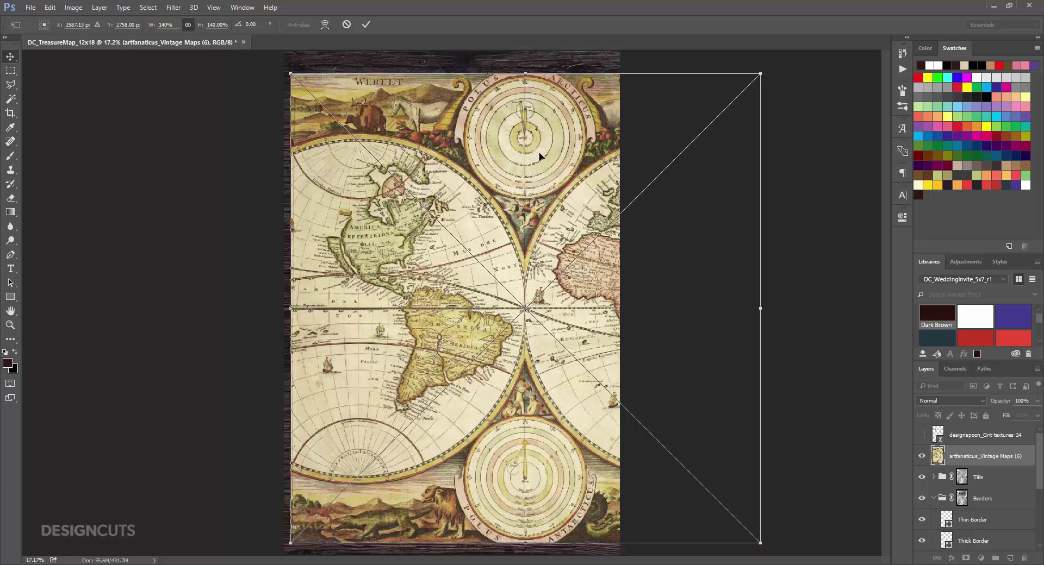
key("Return")
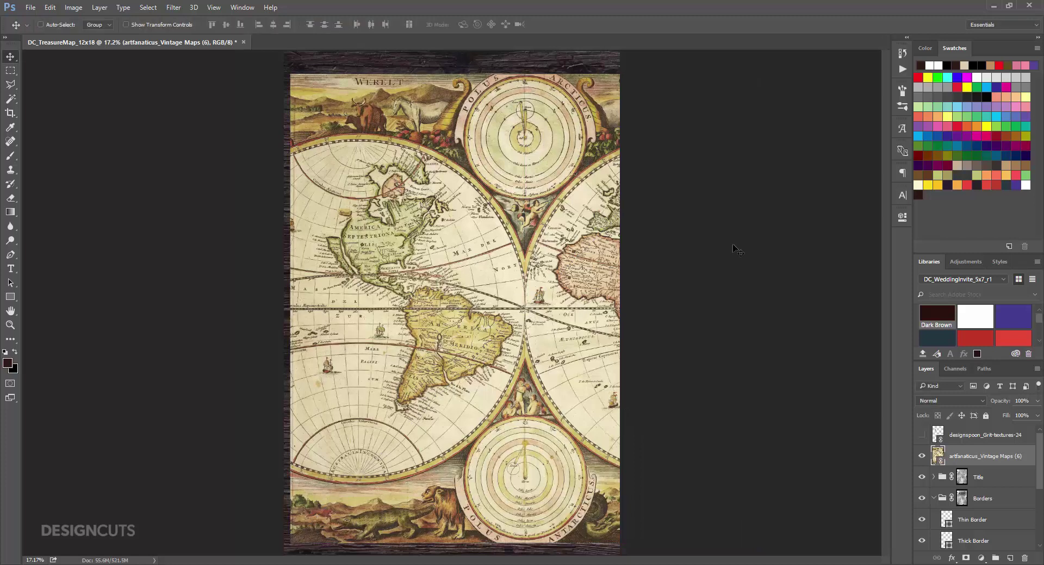
Step: Add an inverted black mask to the world map layer and load the Title group's mask as a selection
left_click(965, 559)
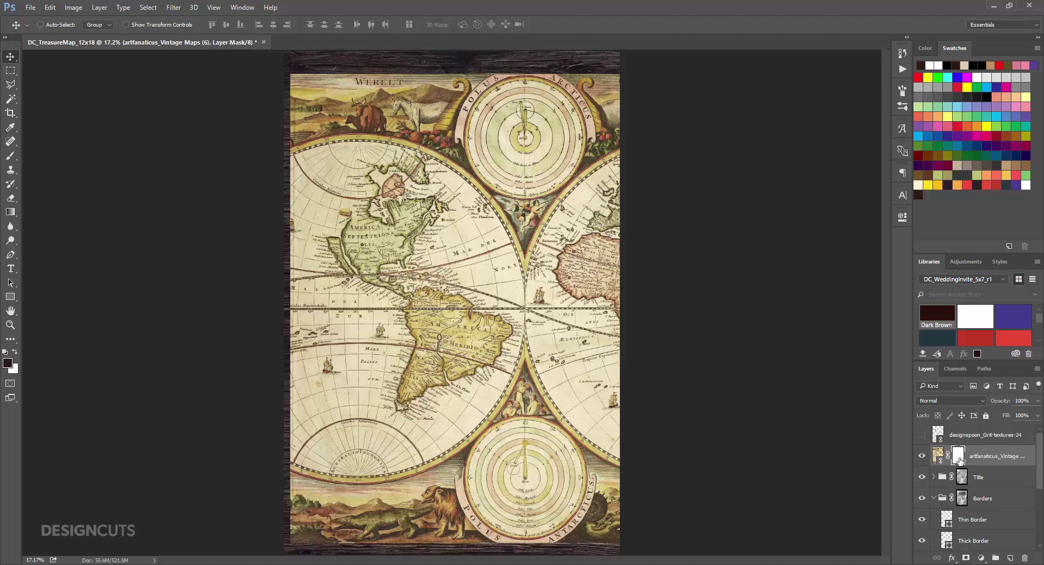
key("ctrl+i")
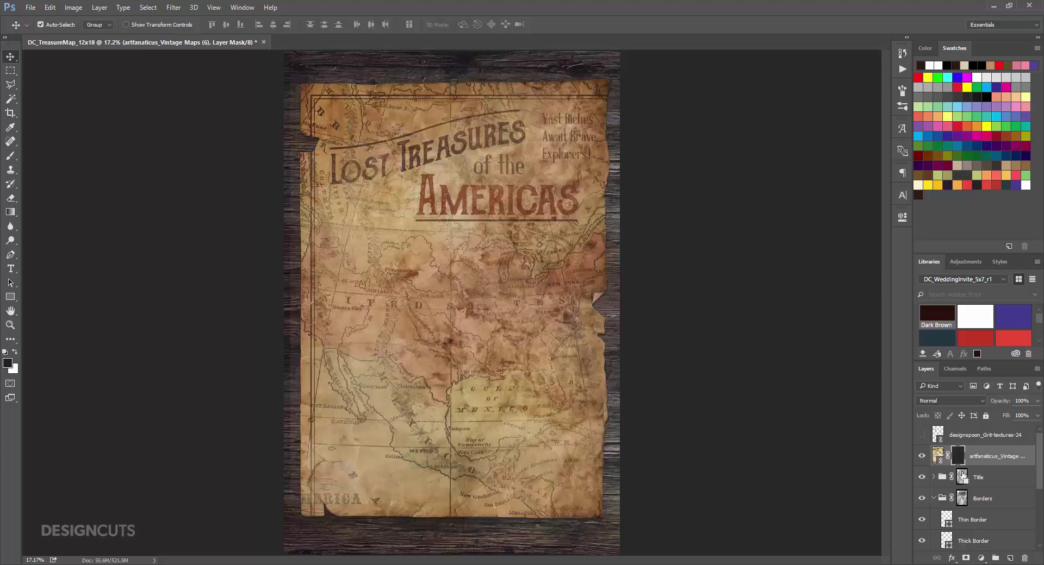
left_click(959, 458, "ctrl")
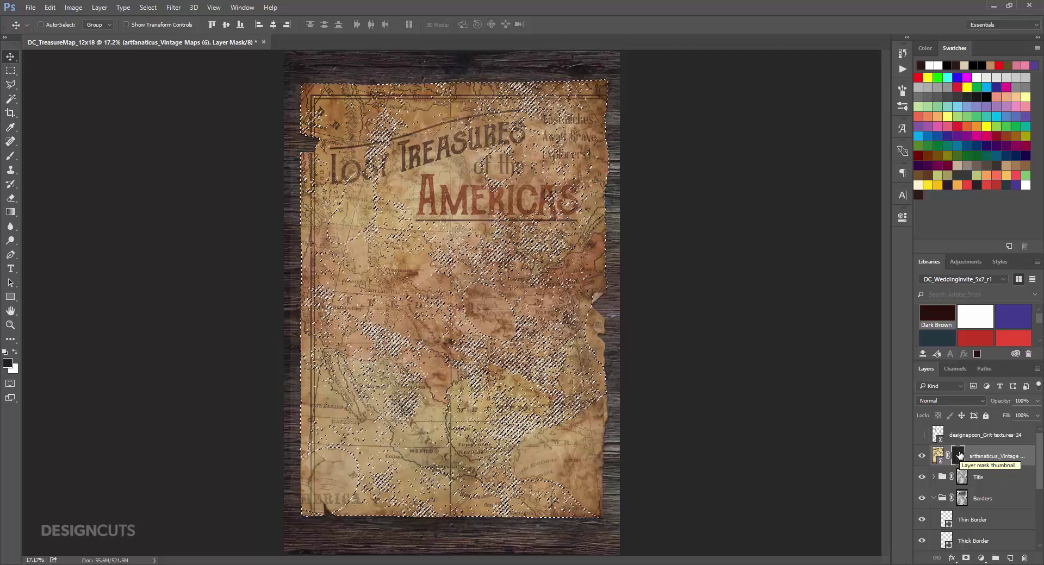
Step: Reveal the world map in the parchment's upper-left corner by painting white on its mask with a 1600 px brush at 100% opacity
left_click(10, 158)
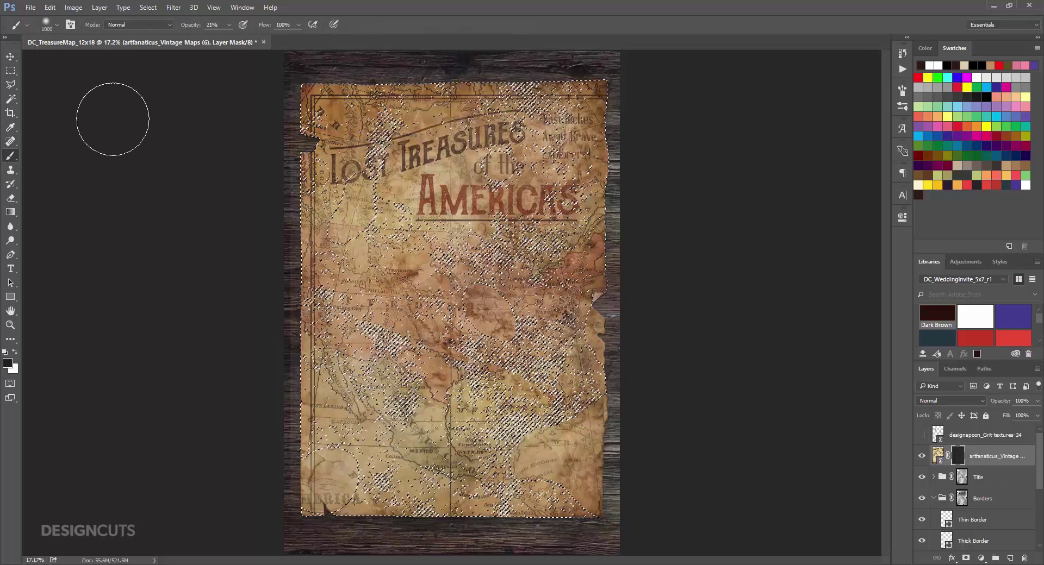
key("bracketright")
key("bracketright")
key("bracketright")
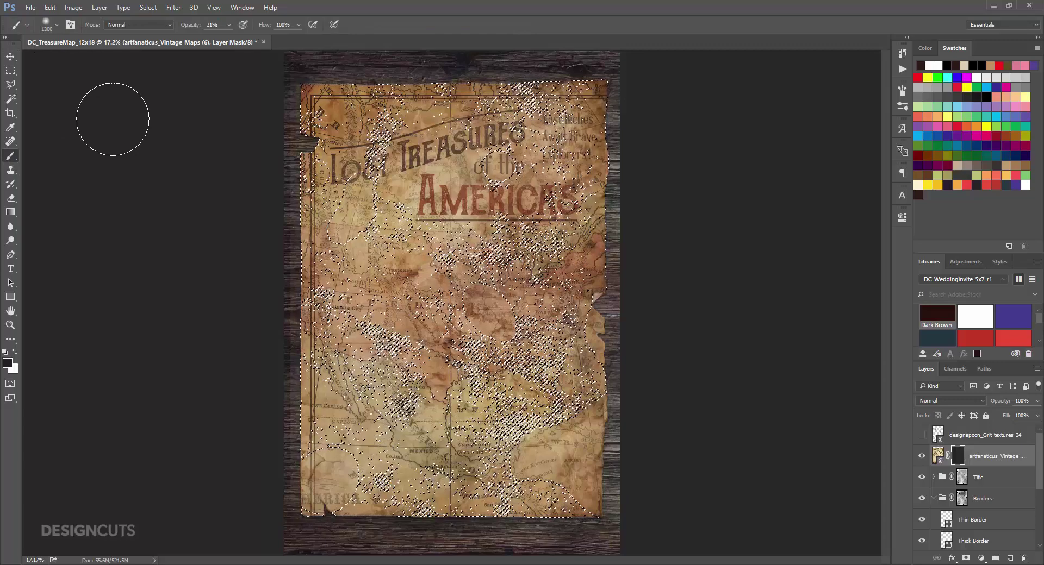
key("bracketright")
key("bracketright")
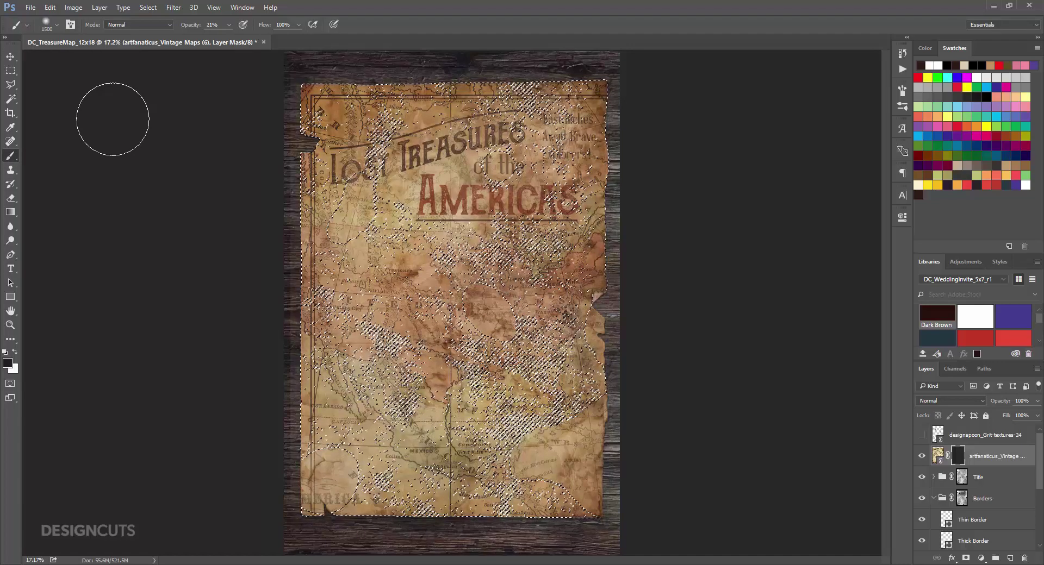
key("bracketright")
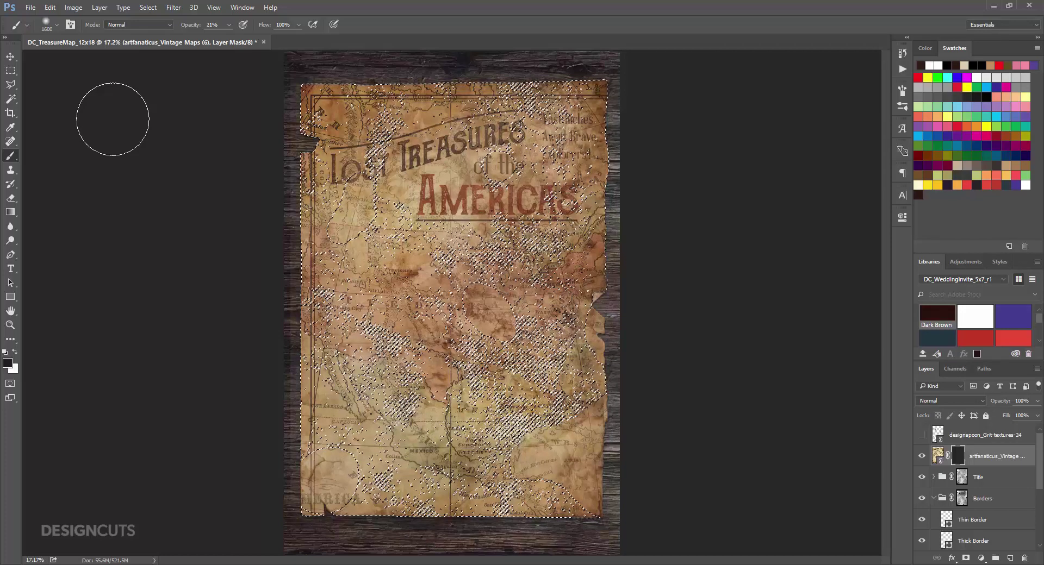
left_click(228, 24)
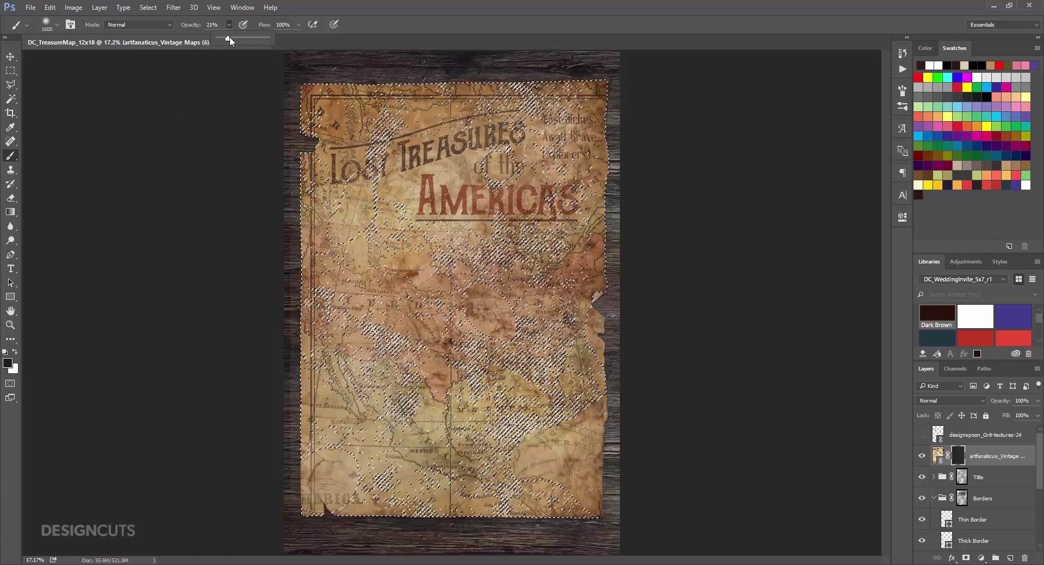
mouse_move(229, 37)
left_mouse_down()
mouse_move(346, 38)
mouse_move(403, 24)
left_mouse_up()
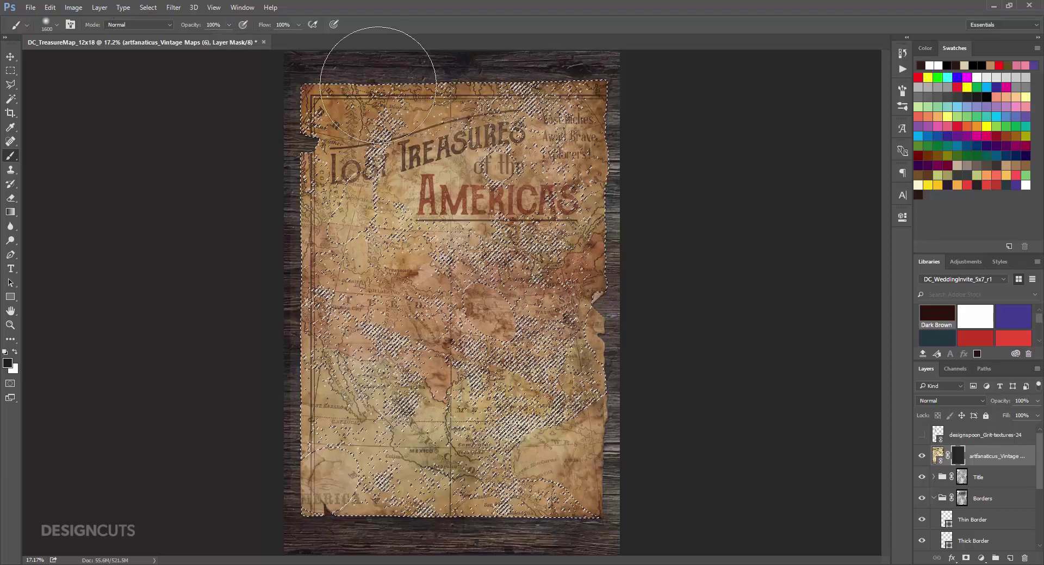
key("x")
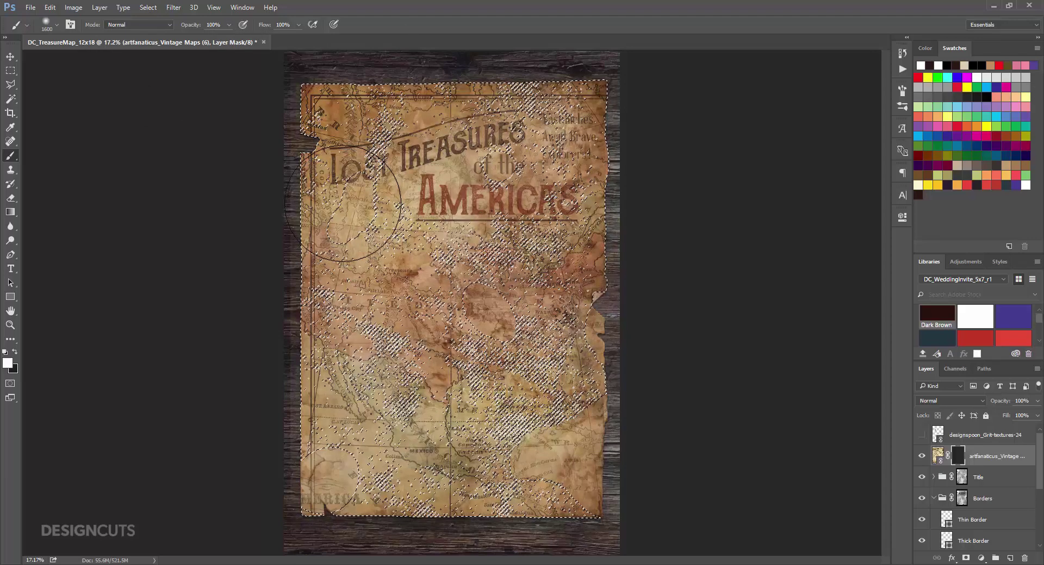
mouse_move(342, 204)
left_mouse_down()
mouse_move(336, 128)
mouse_move(437, 100)
mouse_move(370, 121)
mouse_move(326, 98)
left_mouse_up()
Step: Hide the world map artwork behind the title by painting black on its mask with an 800 px brush
key("x")
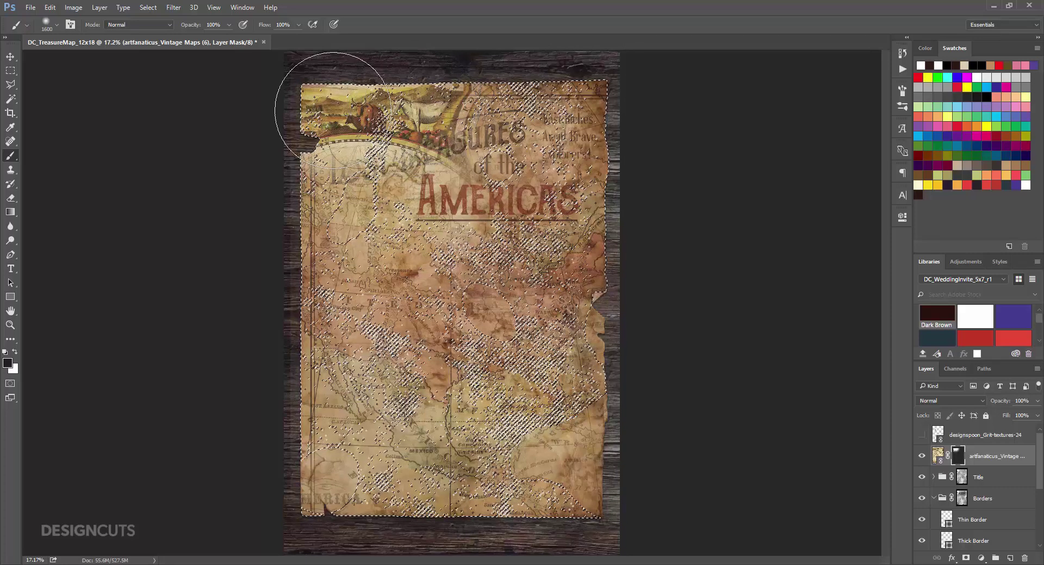
key("bracketleft")
key("bracketleft")
key("bracketleft")
key("bracketleft")
key("bracketleft")
key("bracketleft")
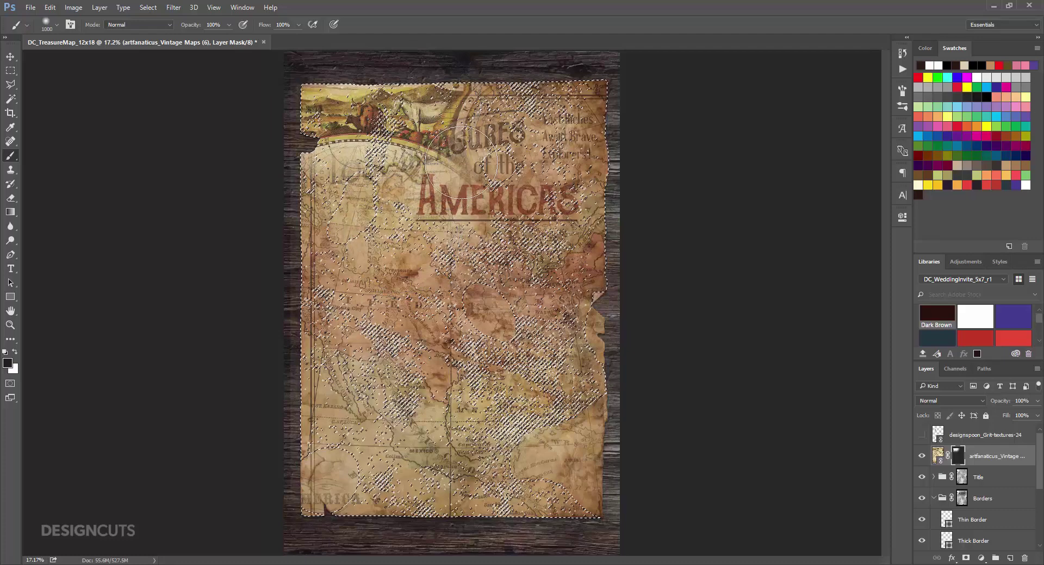
key("bracketleft")
key("bracketleft")
mouse_move(461, 163)
left_mouse_down()
mouse_move(419, 153)
mouse_move(347, 163)
mouse_move(480, 187)
left_mouse_up()
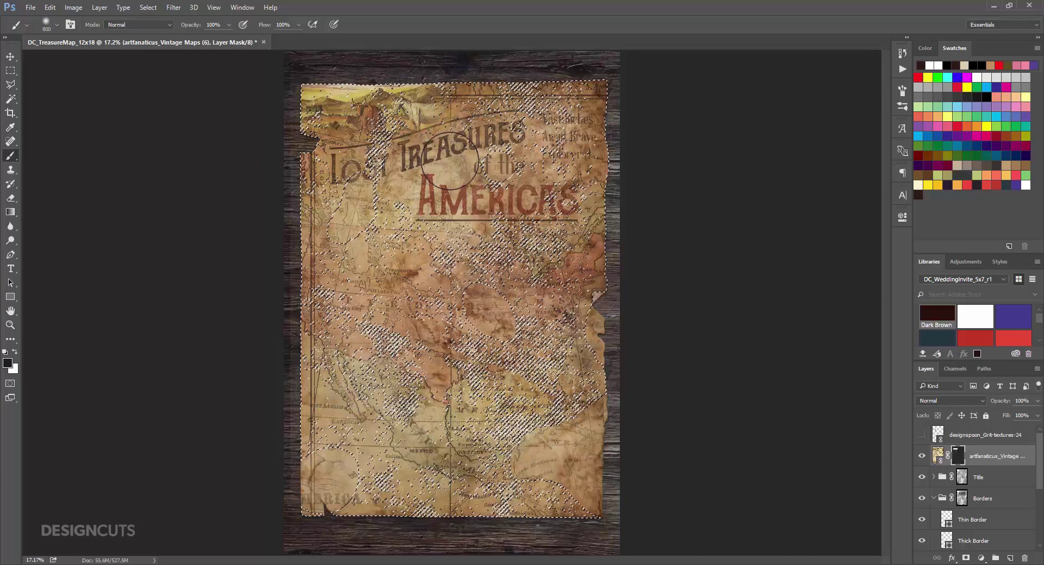
Step: Clear the active selection and reorder the world map layer to sit below the Borders group
key("ctrl+d")
key("v")
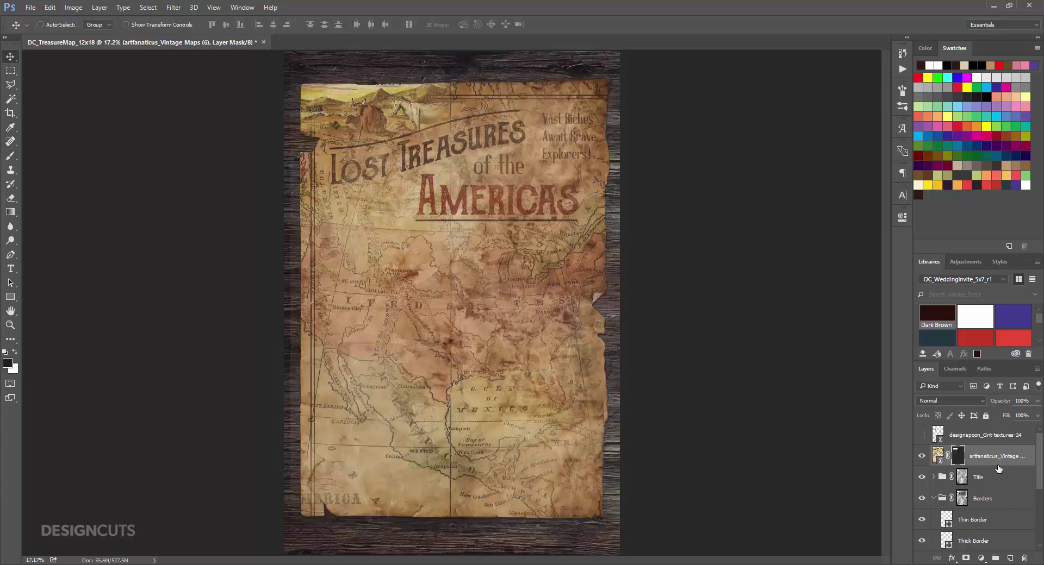
left_click_drag(999, 461, 996, 487)
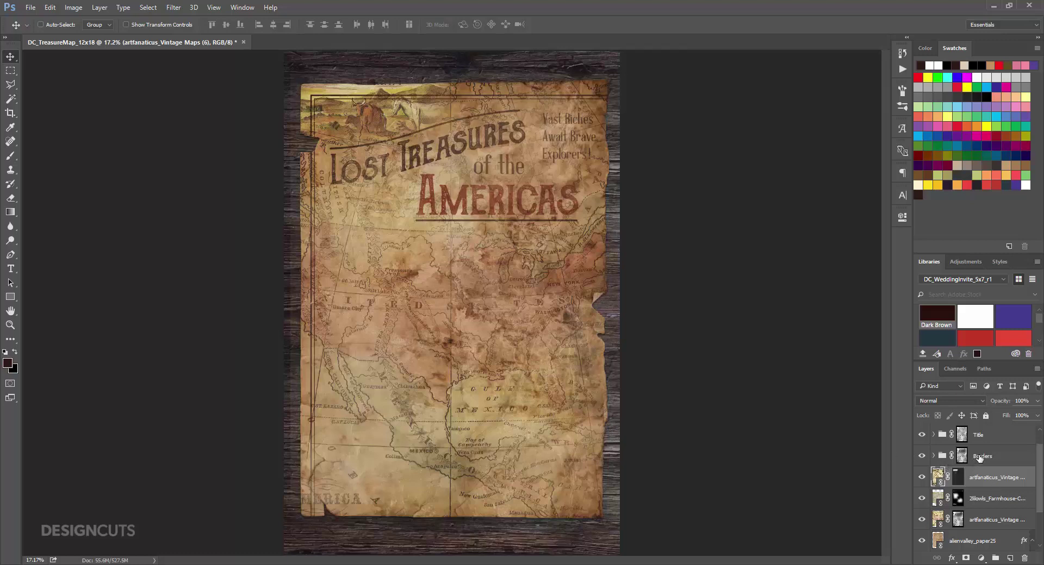
Step: Create a new layer group named Treasures above the Title group
left_click(992, 438)
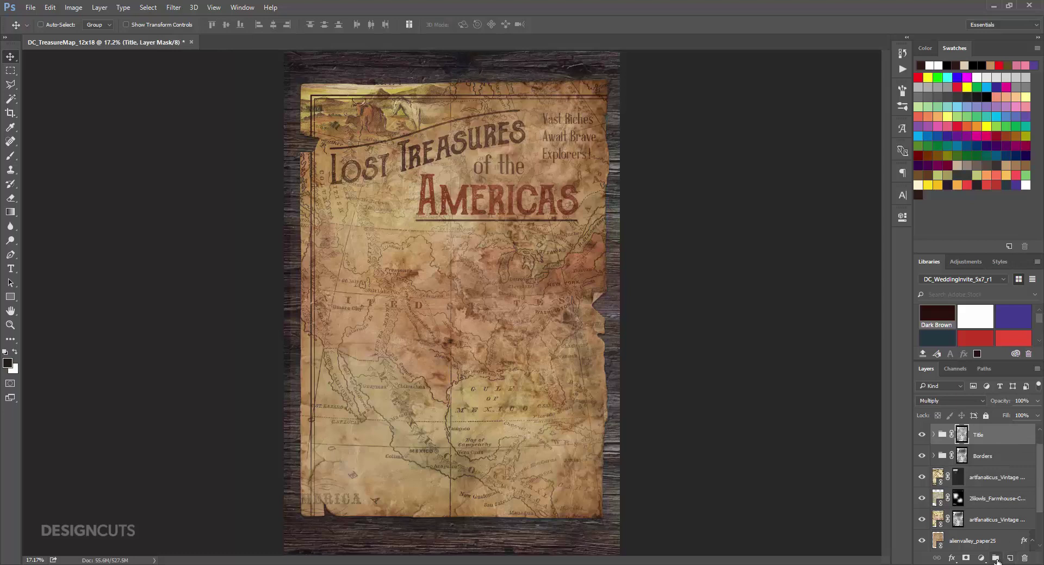
left_click(995, 558)
double_click(962, 431)
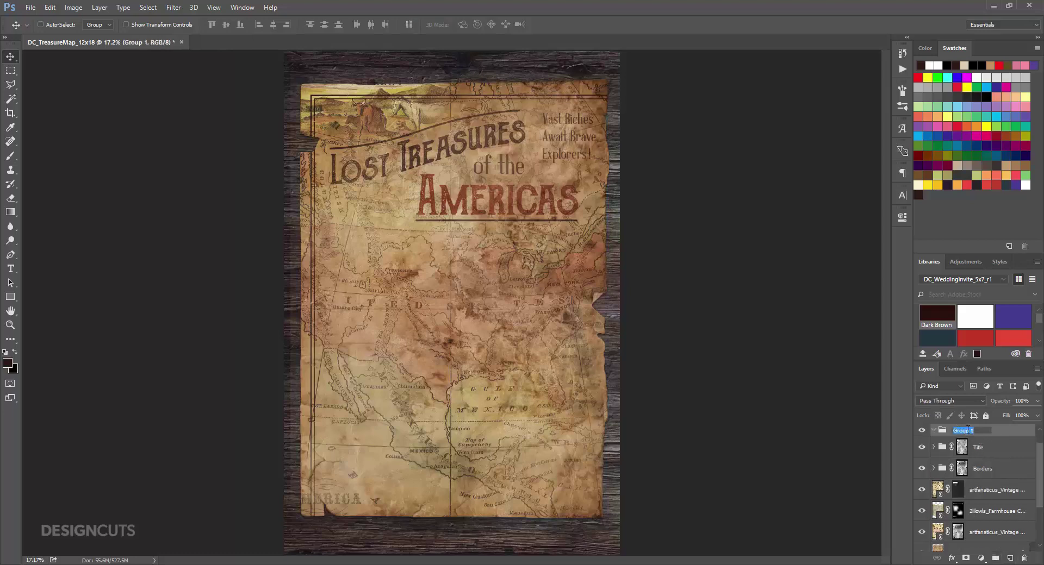
type("Treasures")
key("Return")
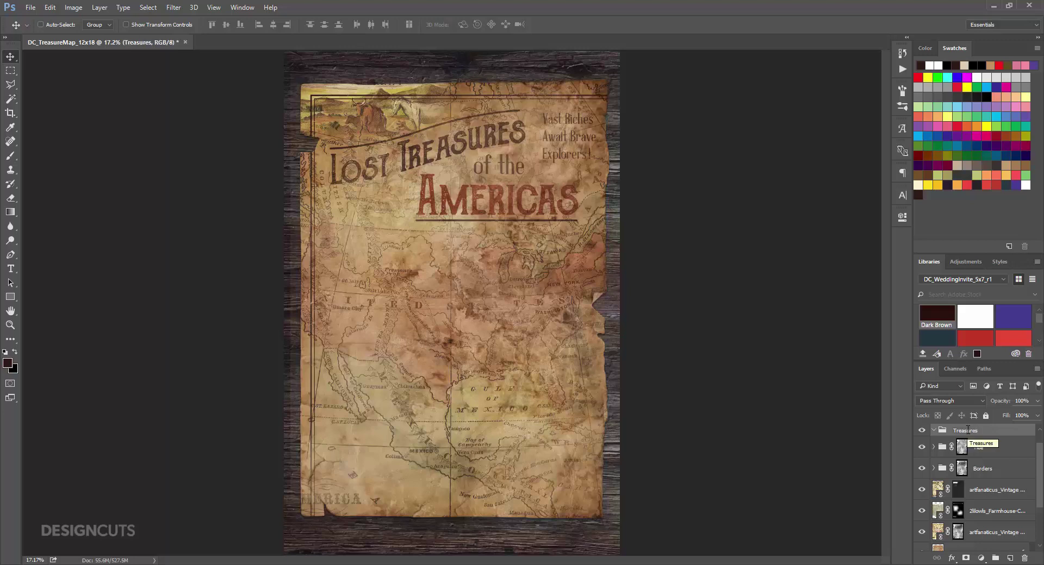
Step: Add a nine-line text list of treasures with grid references below the title, from "The Beale Treasure...F2" to "The Tsar's Treasure...C7"
key("t")
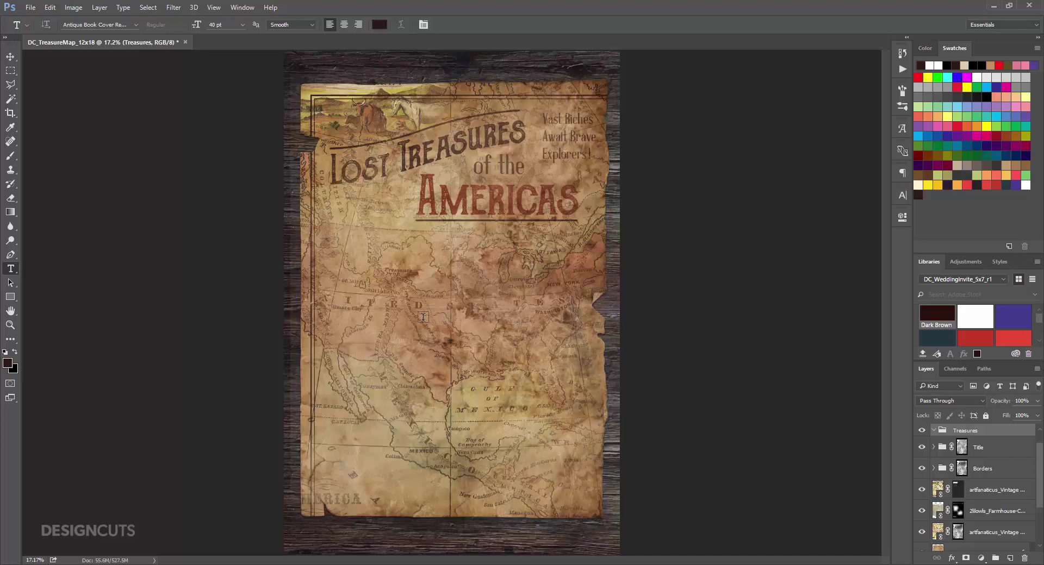
left_click(337, 207)
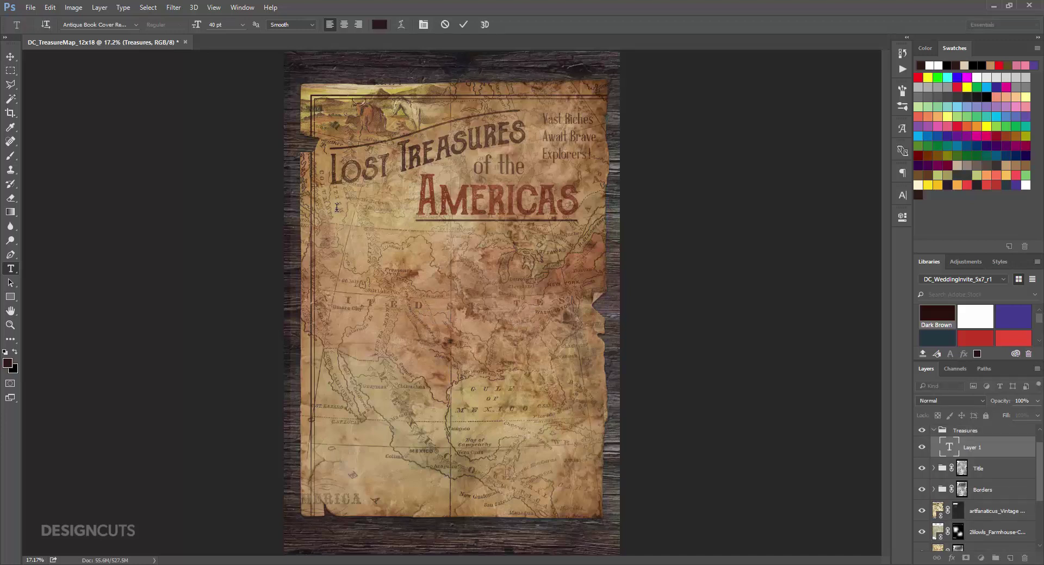
type("The Beale Treasur")
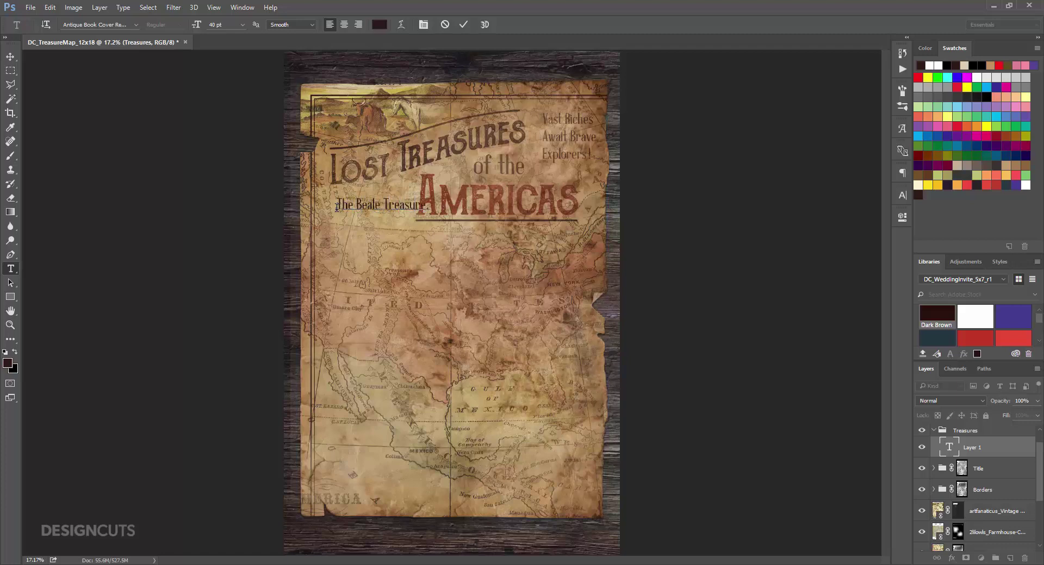
type("e - B2 ")
type("City ")
type("Of Paititi")
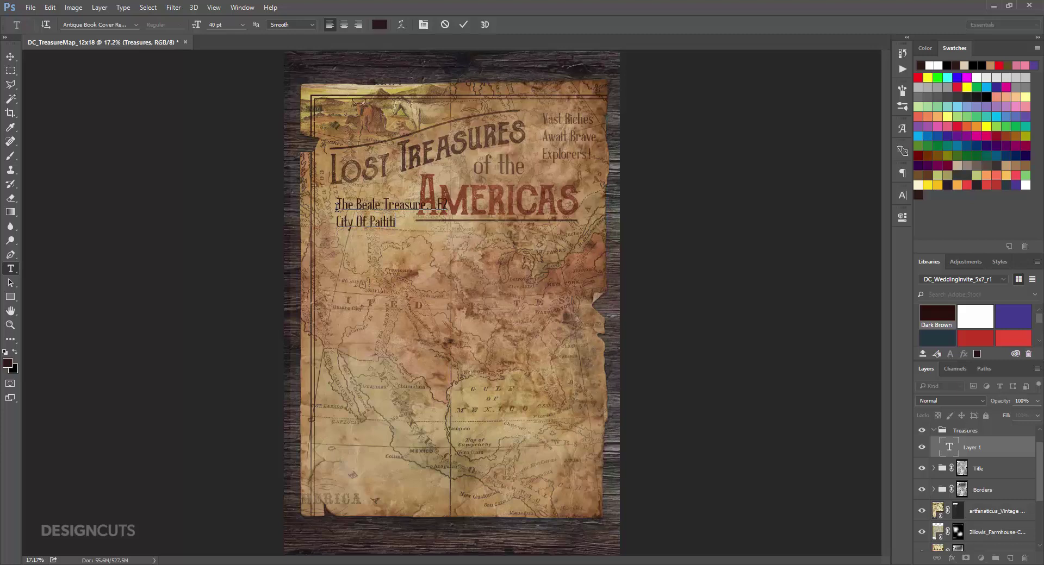
type(" - H4")
type("Dutchman Gold Mine...A3 Dutch's Stash...J8 Montezuma's Treasure...B7 Nuestra Señora de Atocha...K6 Tenochtitlan Riches...L4 Treasureof Lima...V5 The Tsar's Treasure...I7")
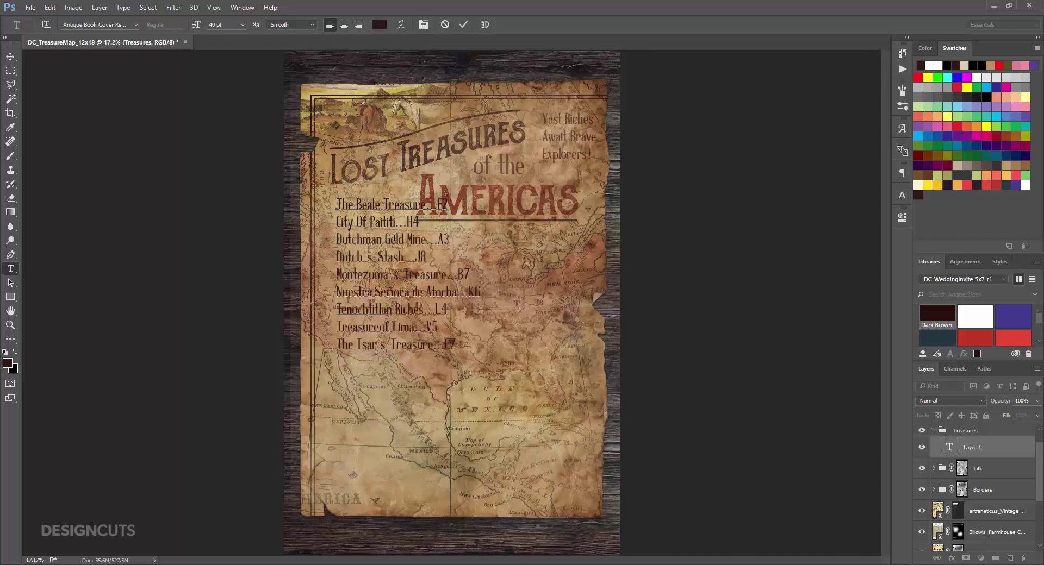
left_click(11, 57)
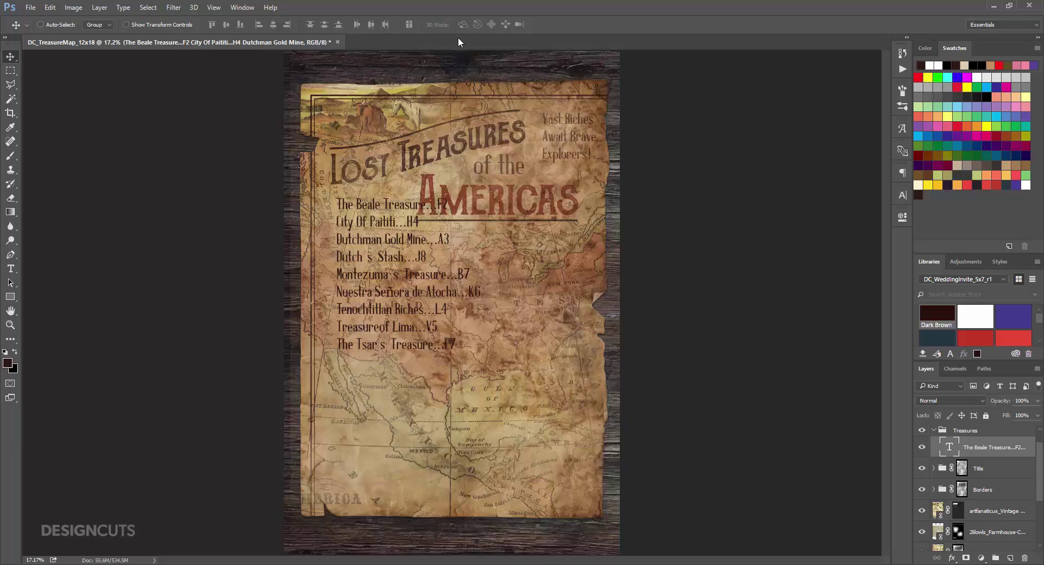
Step: Format the treasure list in Antique Book Cover Regular at 14 pt with 11 pt leading and faux italic
left_click(901, 198)
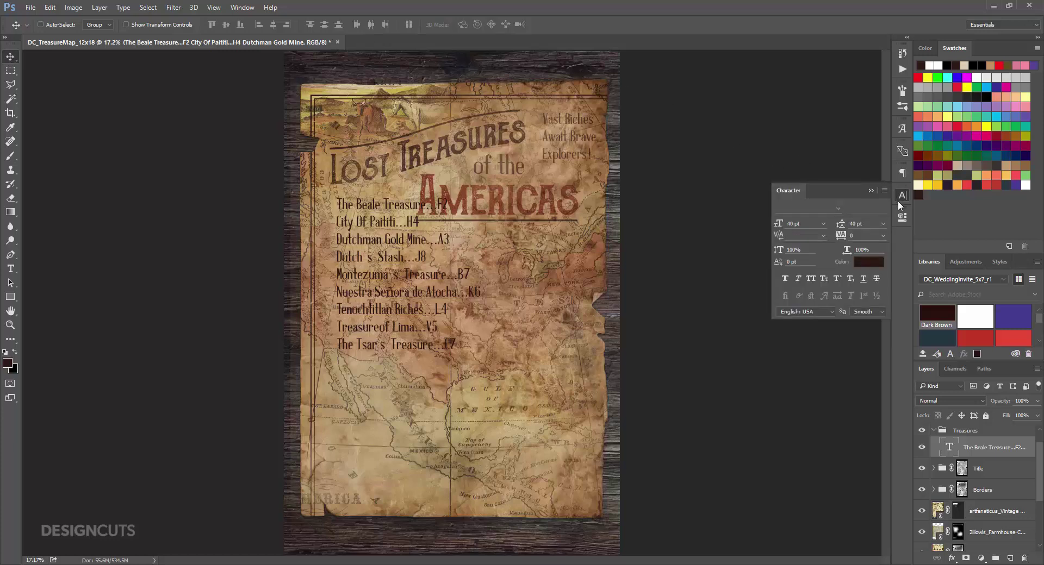
left_click(837, 207)
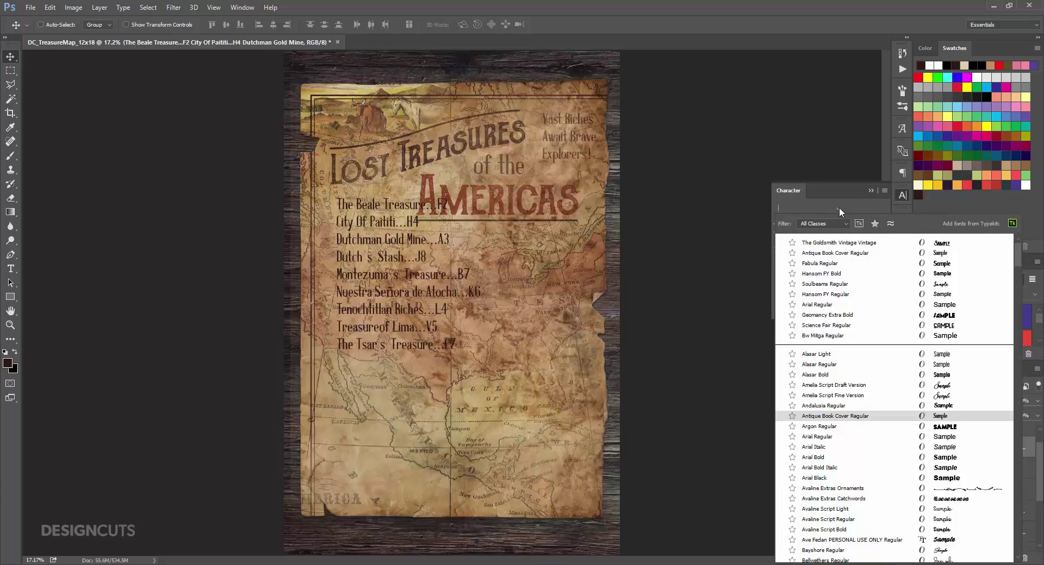
left_click(839, 252)
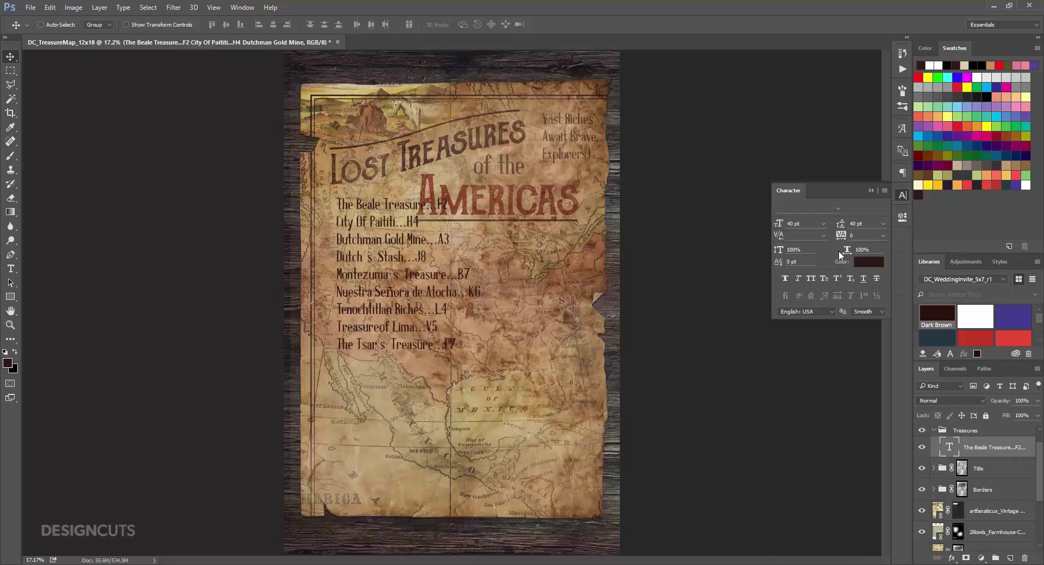
left_click(824, 224)
left_click(835, 311)
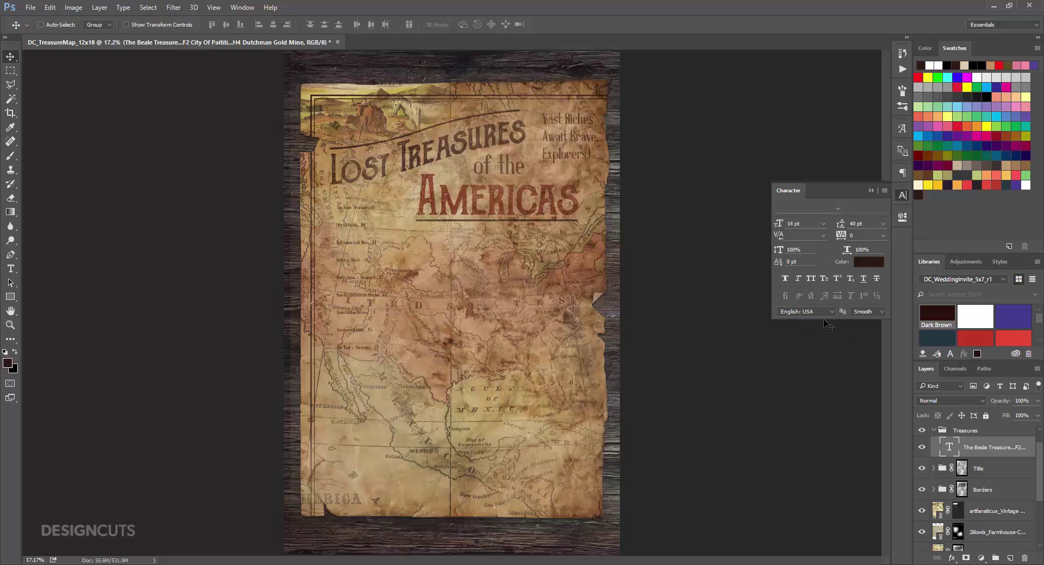
left_click(881, 222)
left_click(873, 299)
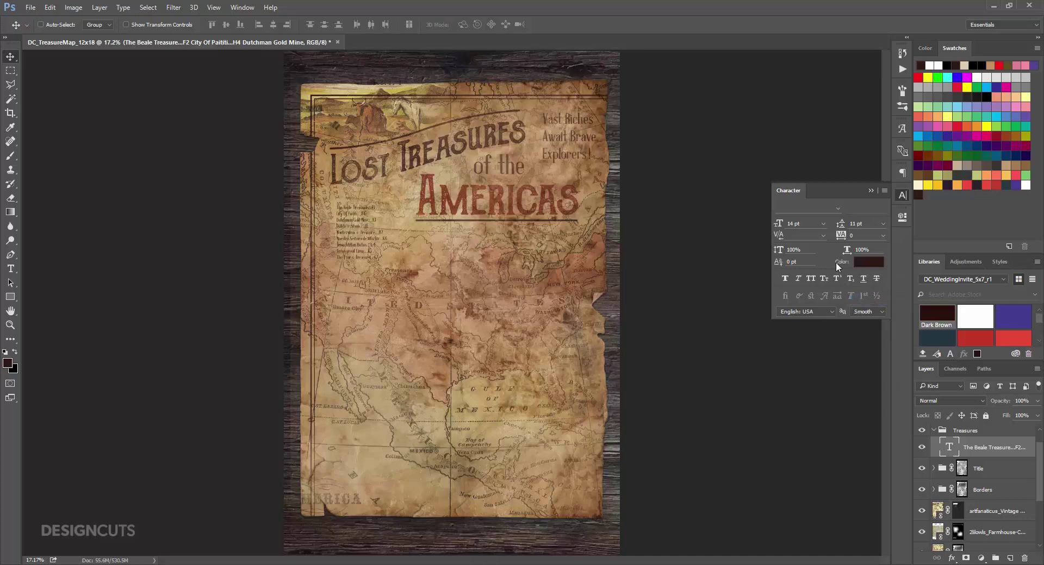
left_click(10, 325)
left_click_drag(356, 220, 413, 241)
left_click(9, 56)
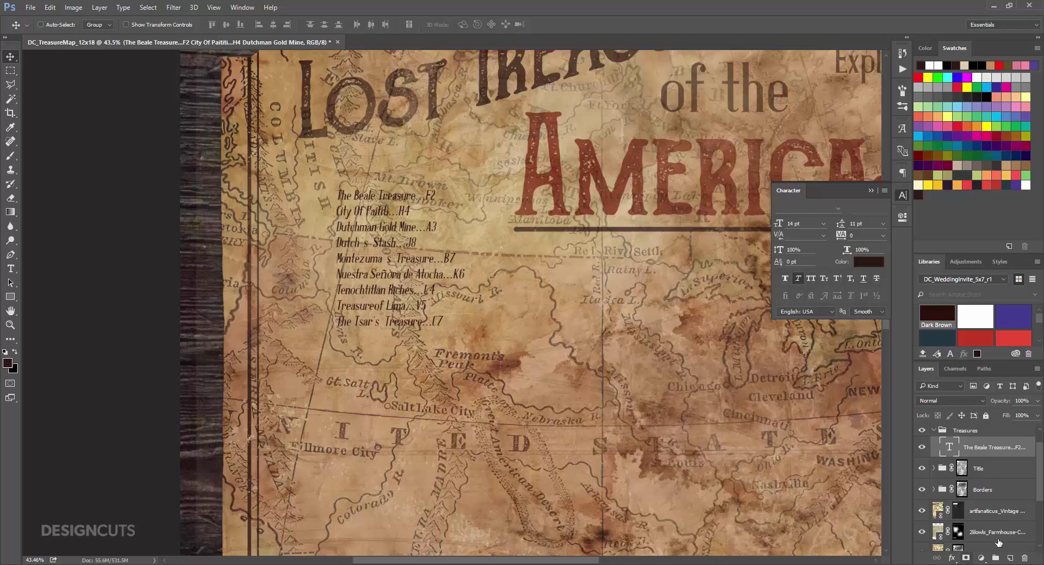
Step: Add a new layer beneath the treasure list text and set the rectangle shape's fill color to RGB 223, 207, 173
left_click(1010, 558)
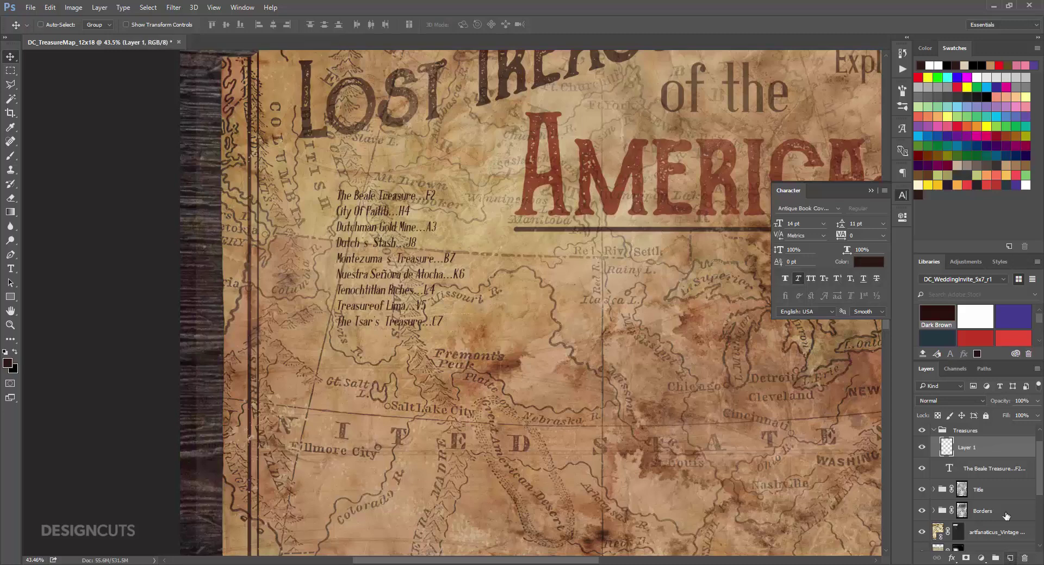
left_click_drag(993, 453, 991, 474)
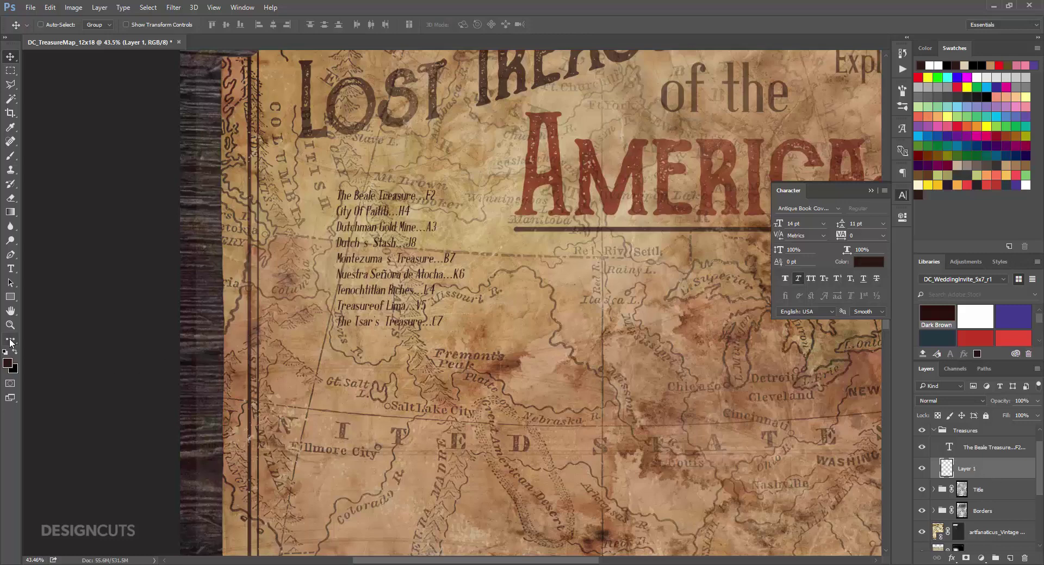
left_click(11, 297)
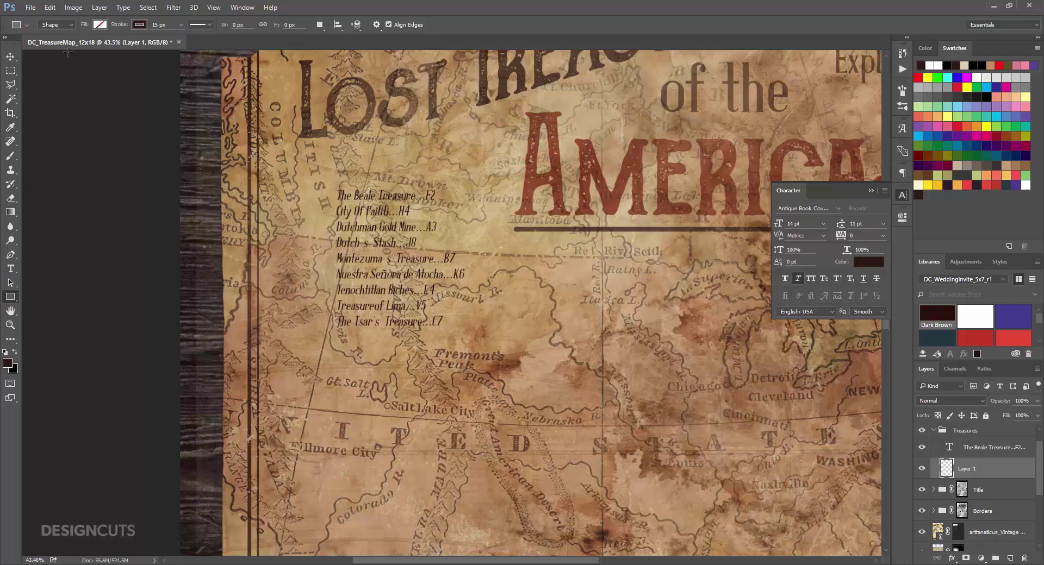
left_click(105, 27)
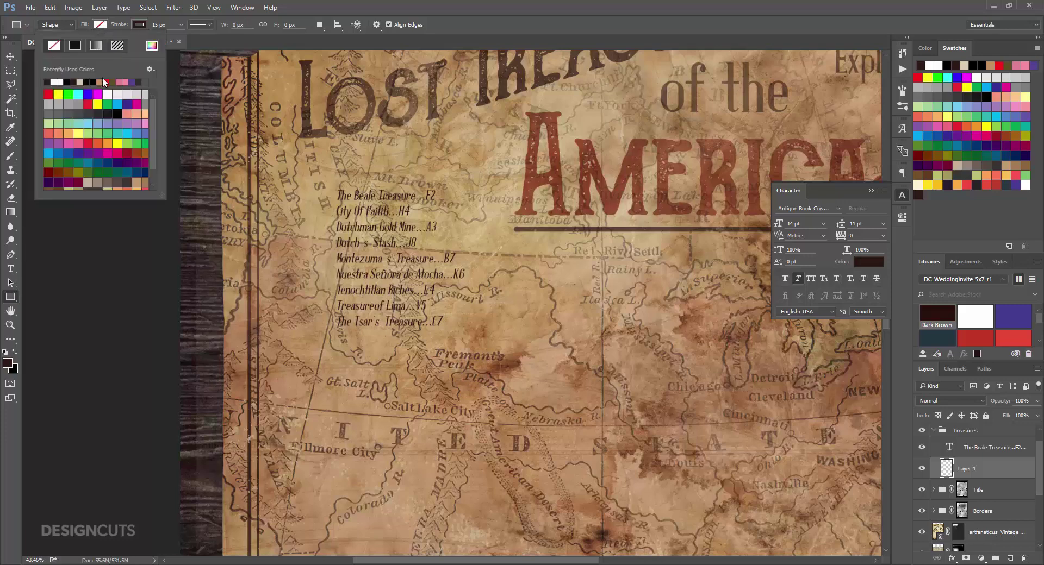
left_click(152, 46)
double_click(569, 300)
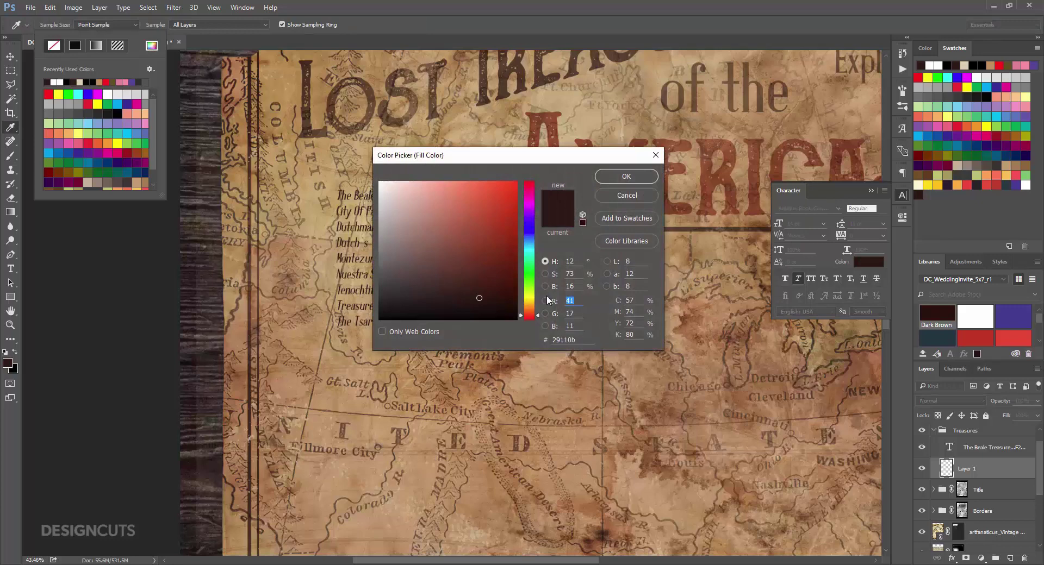
type("223")
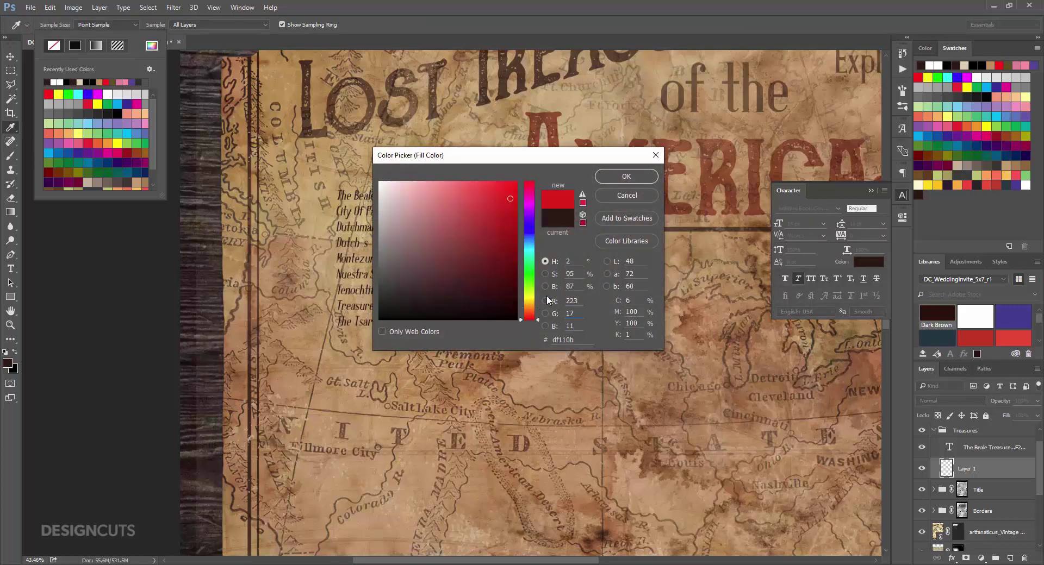
key("Tab")
type("207")
key("Tab")
type("173")
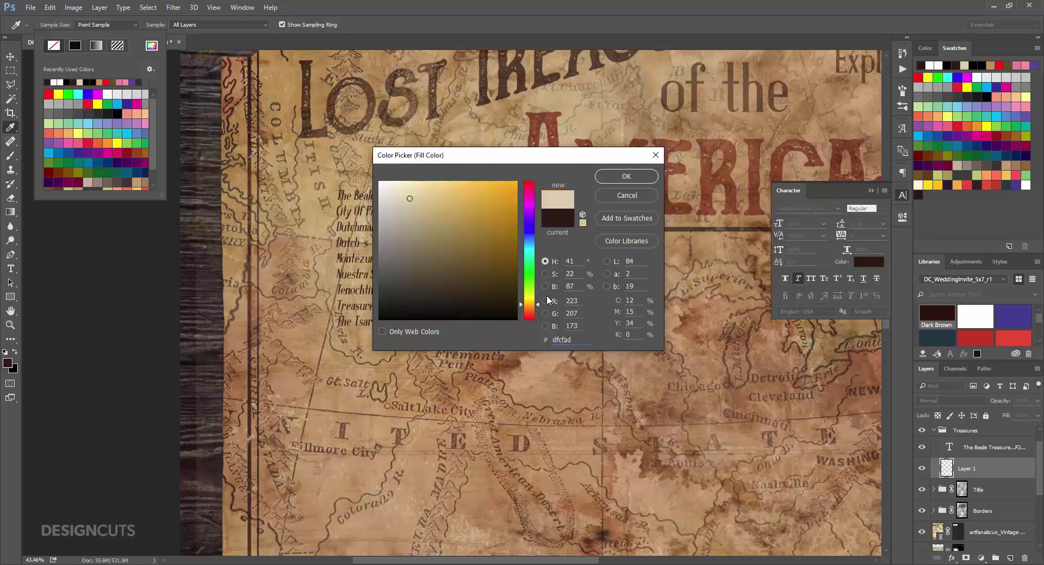
left_click(624, 177)
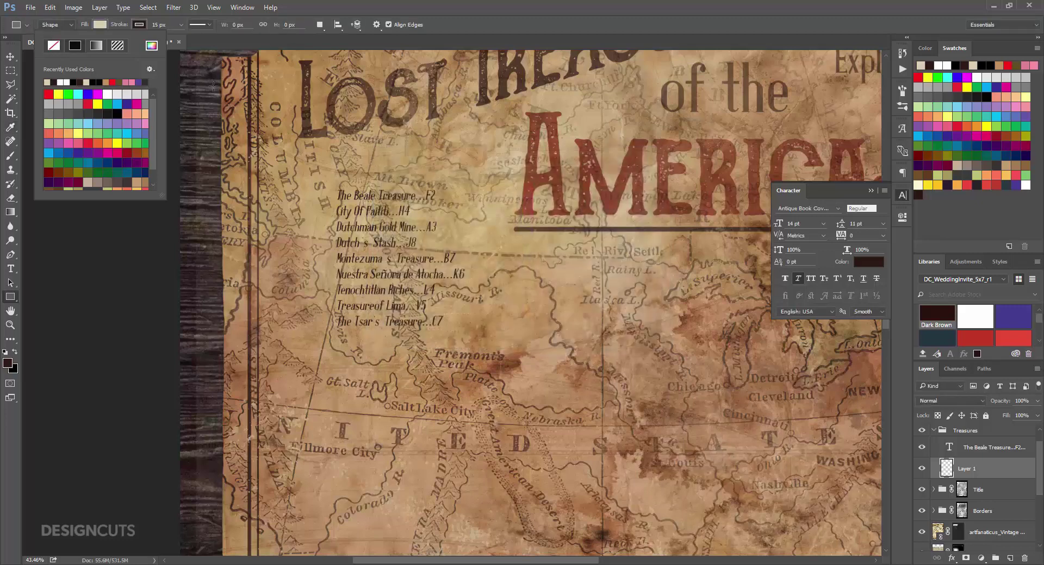
Step: Draw a rectangle about 652 x 680 px around the treasure list with a 5 px dark brown stroke
left_click(141, 25)
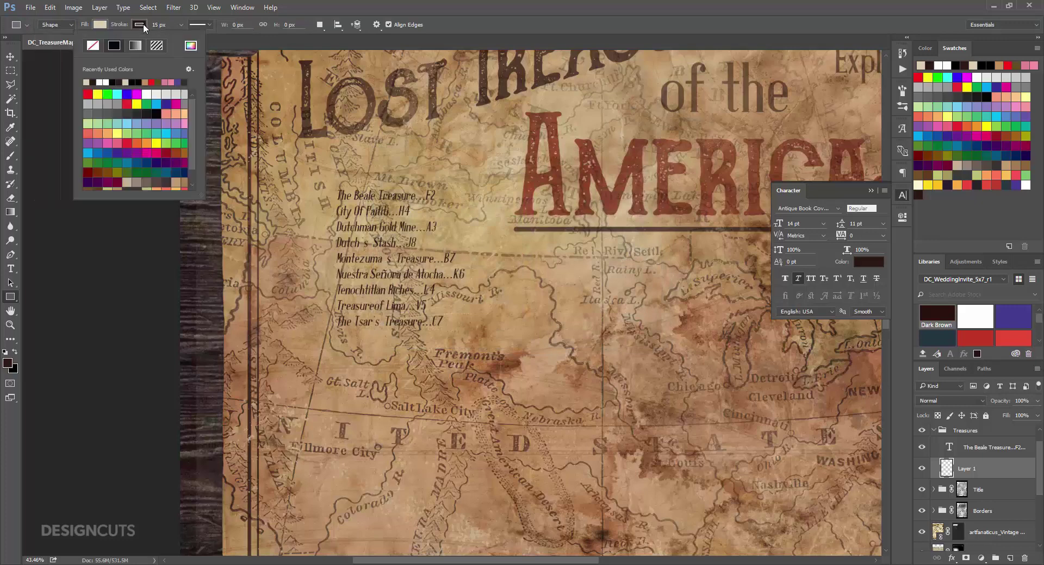
left_click(335, 8)
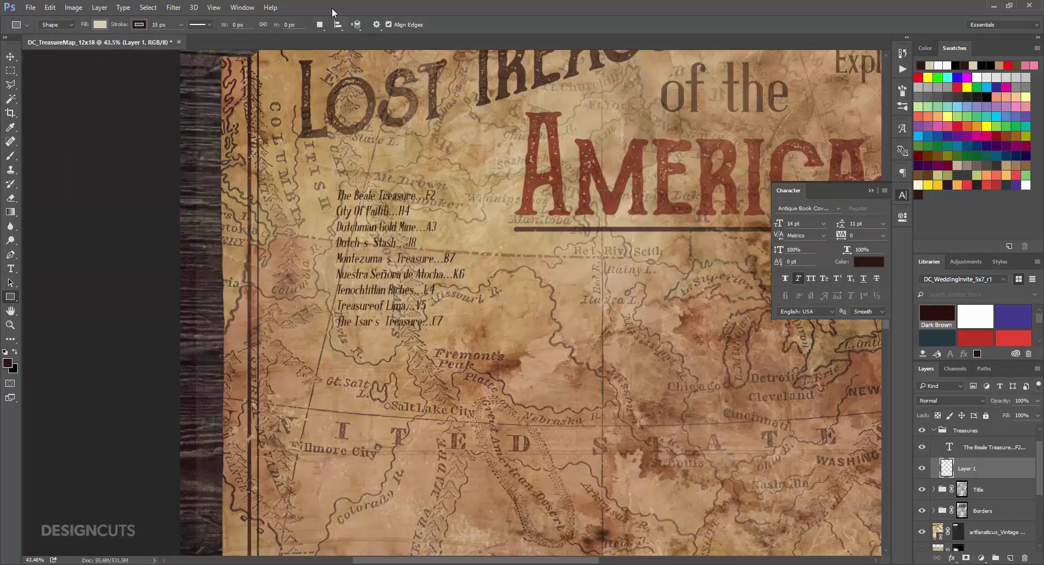
left_click(148, 25)
key("Delete")
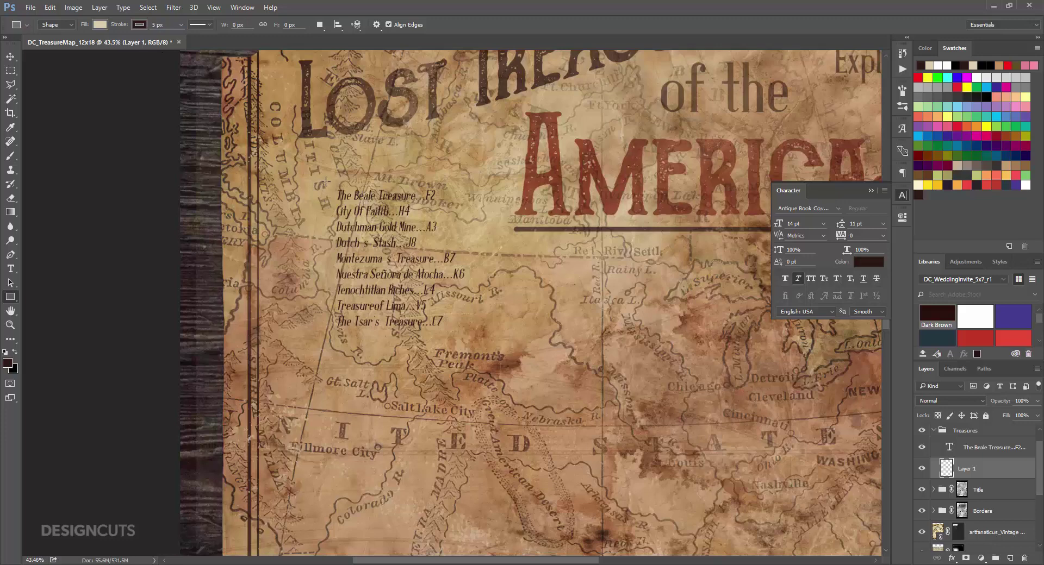
left_click_drag(324, 181, 478, 340)
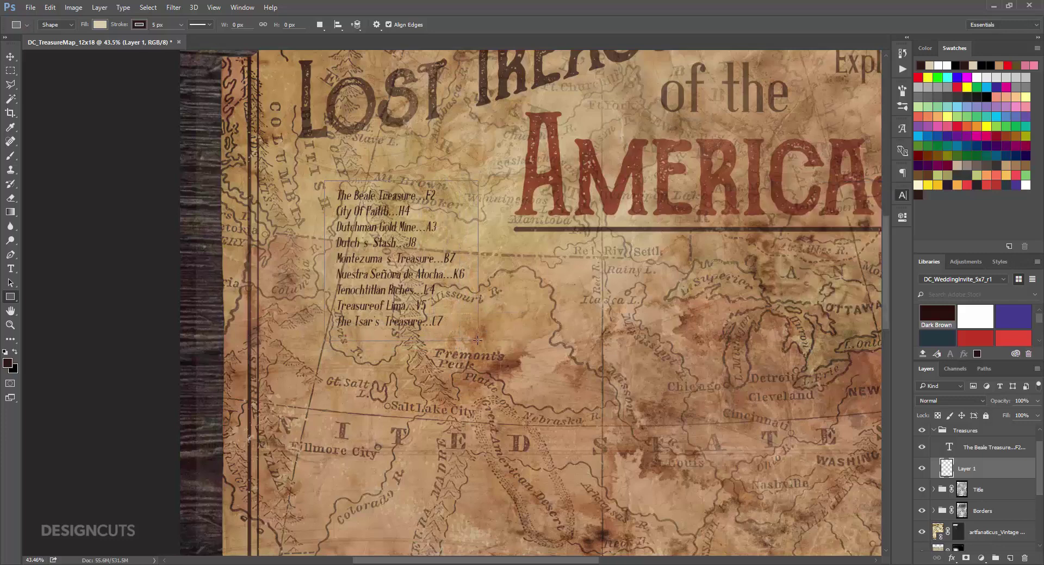
Step: Nudge the rectangle to X 606 px, Y 1599 px, and move it together with the list text to about X 562 px, Y 1580 px
left_click(10, 56)
key("Up")
key("Up")
key("Up")
key("Up")
key("Up")
key("Up")
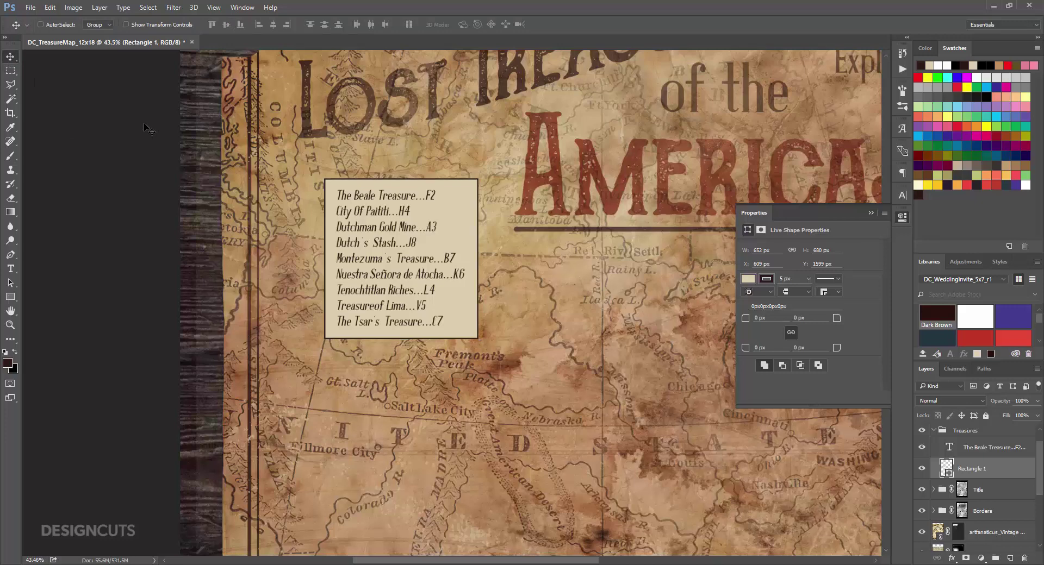
key("Left")
key("Left")
key("Left")
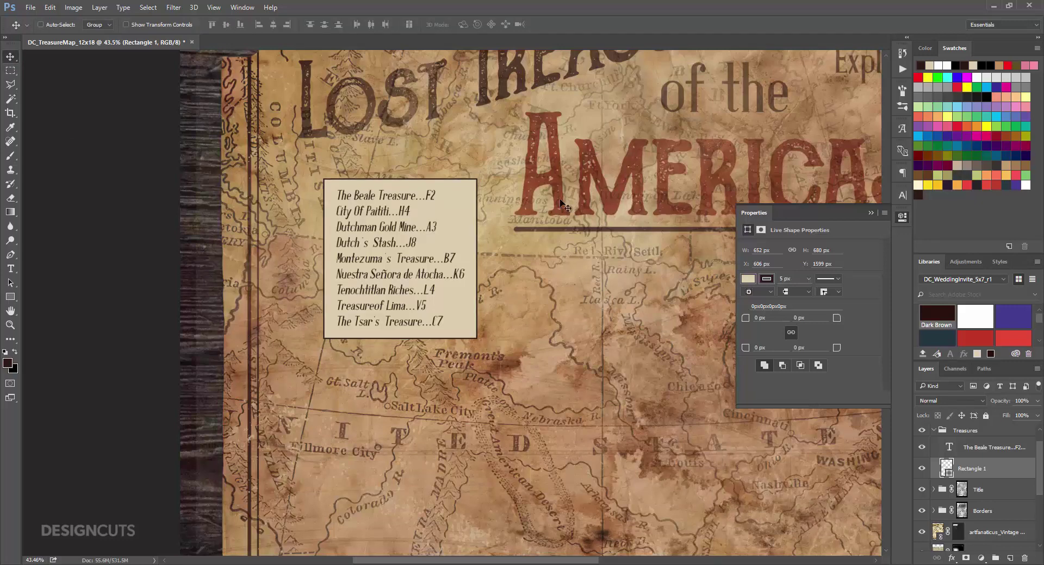
left_click(982, 450, "shift")
left_click_drag(468, 257, 460, 254)
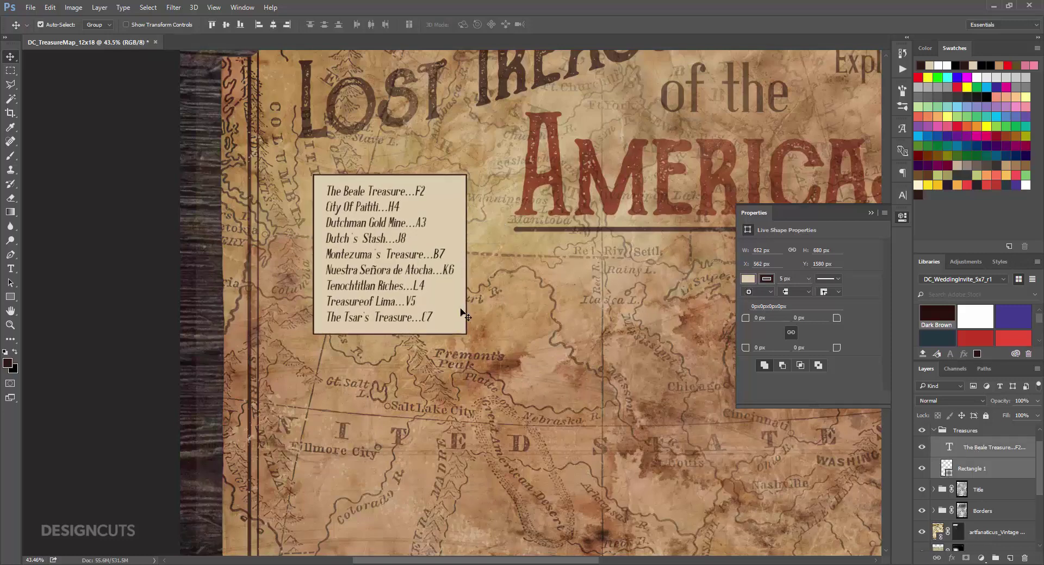
Step: Create a new layer group named "Montezuma" above the treasure list text
key("ctrl+0")
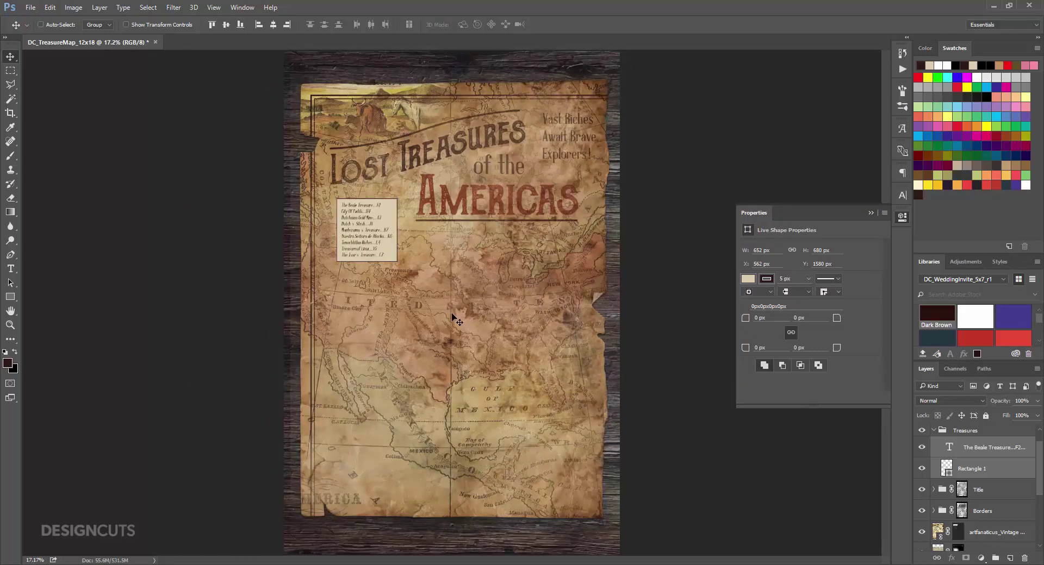
left_click(901, 217)
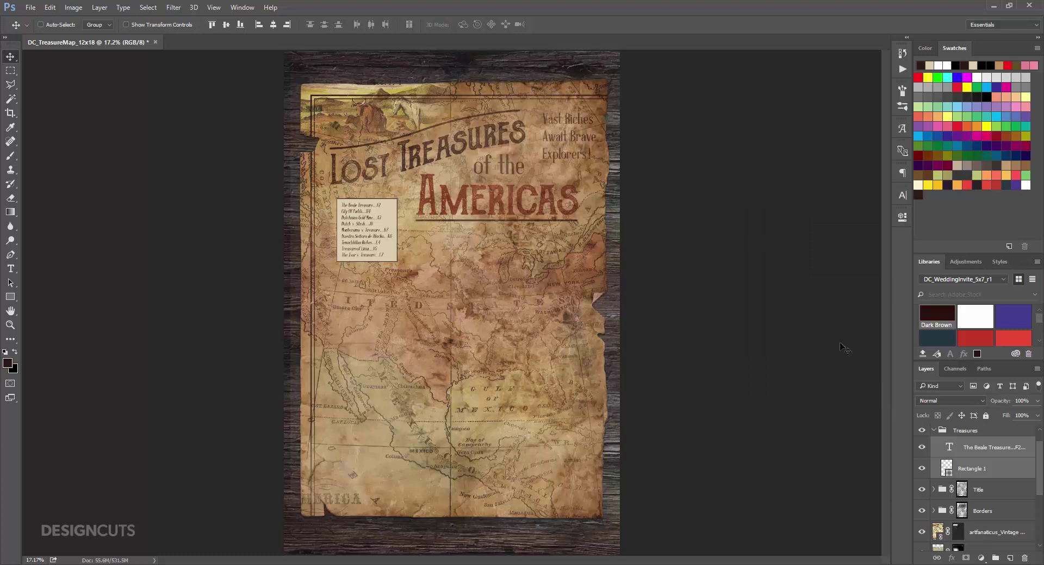
left_click(1010, 450)
left_click_drag(1009, 450, 995, 558)
double_click(971, 443)
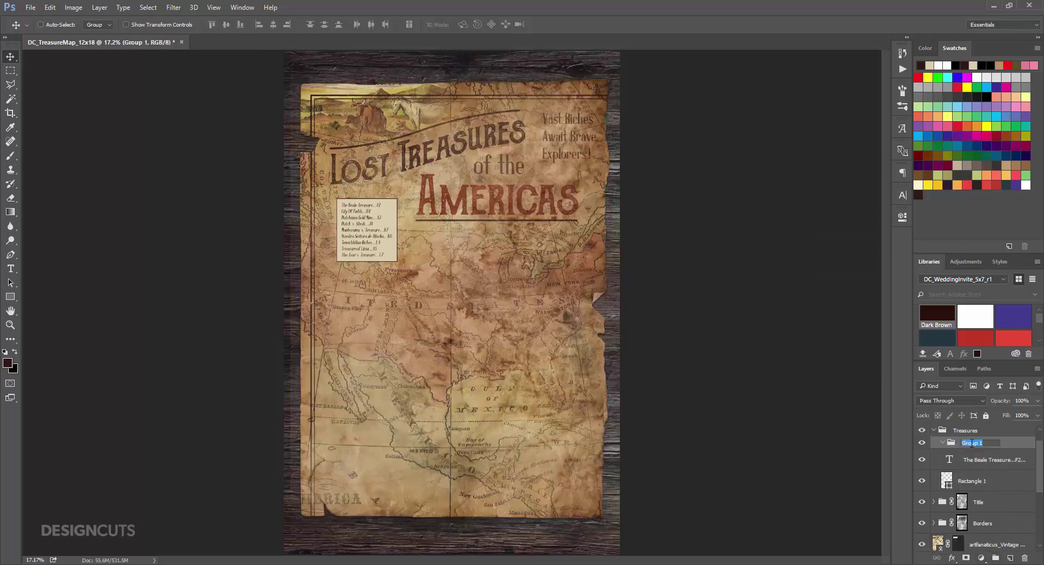
type("Mortezuma")
key("Return")
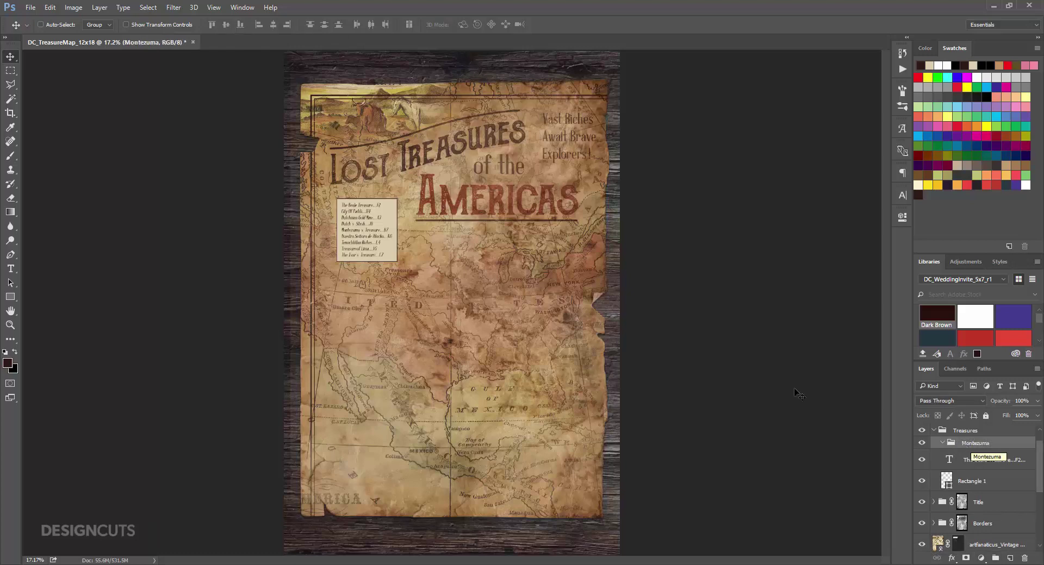
Step: Place the brush X image "unio_tempera-brush patterns-06" from the freebies folder as a linked file
left_click(30, 7)
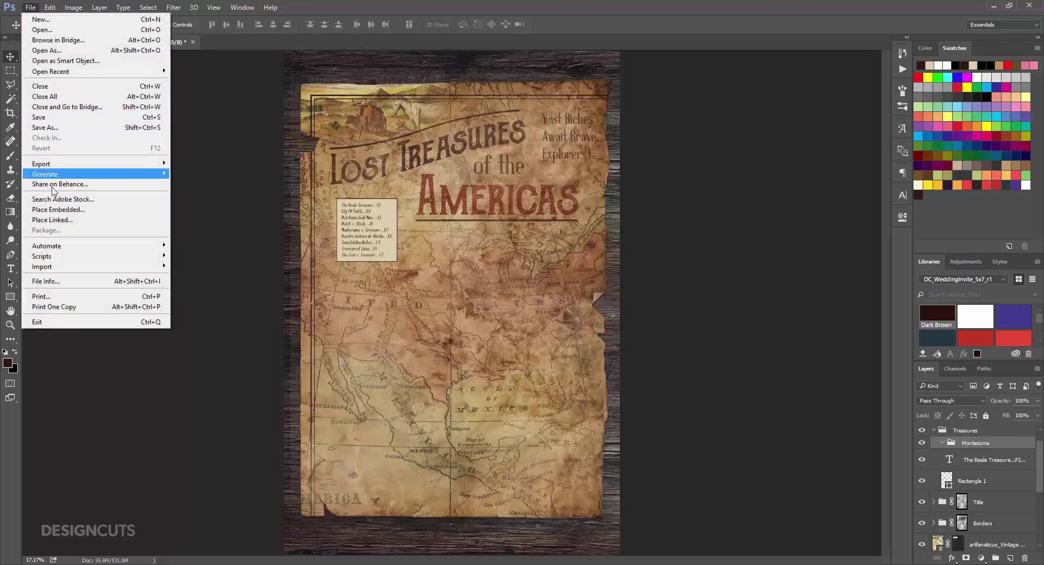
left_click(52, 220)
left_click(489, 90)
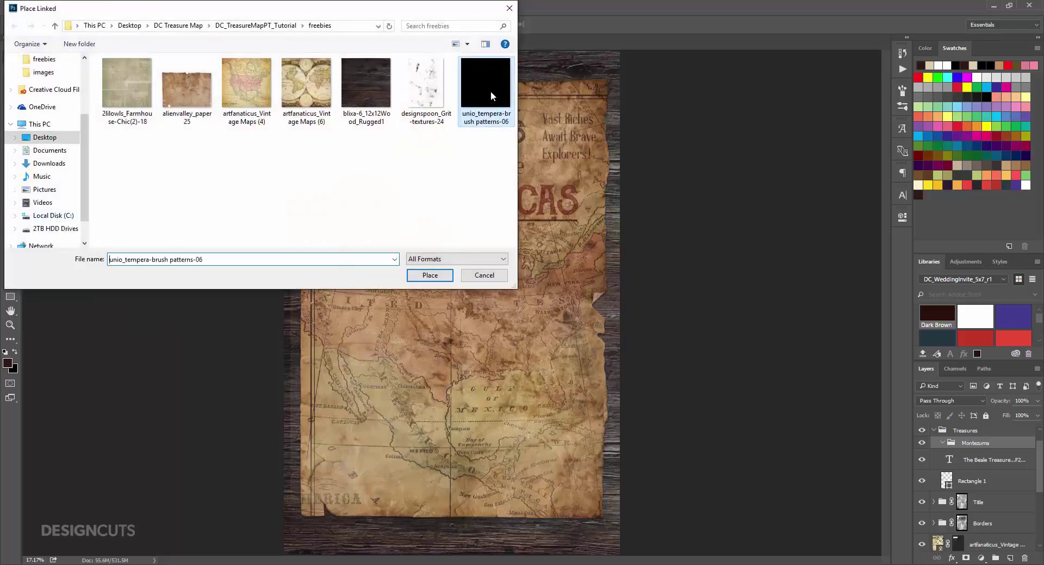
left_click(430, 276)
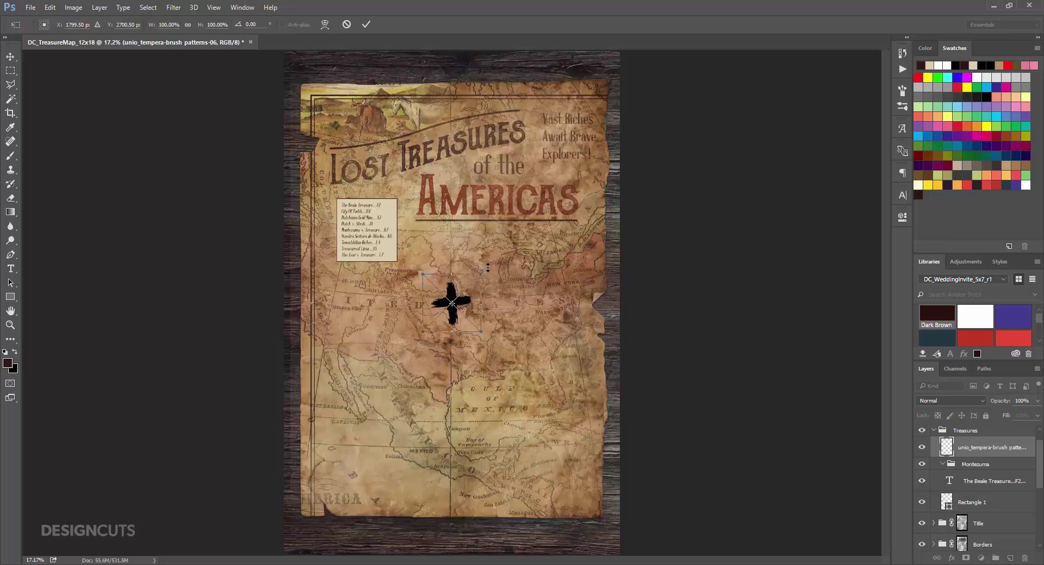
Step: Rotate the placed brush mark about -41.86° into an X and scale it proportionally to 60%
left_click_drag(483, 267, 454, 266)
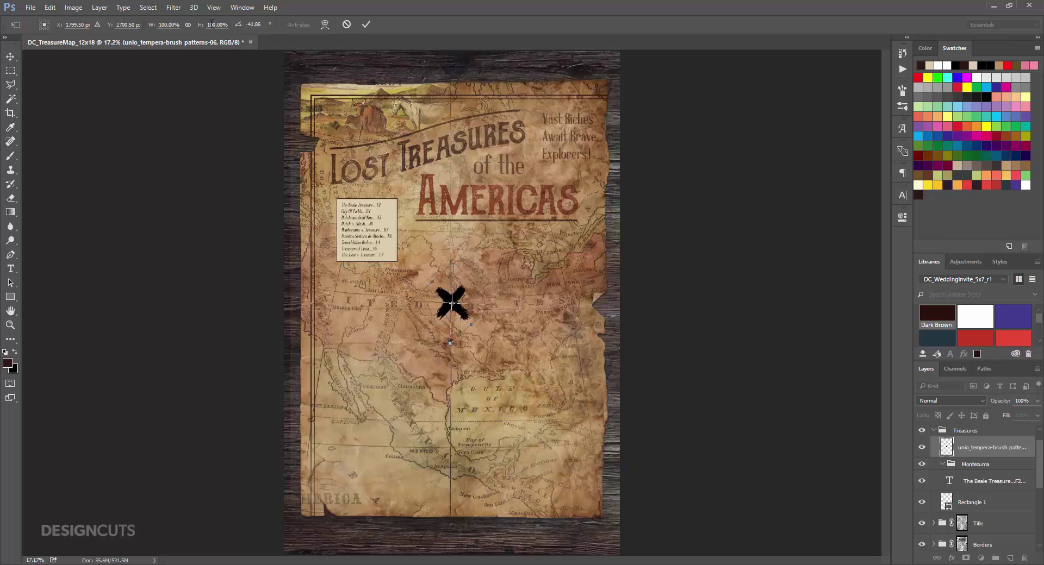
left_click(175, 24)
type("60")
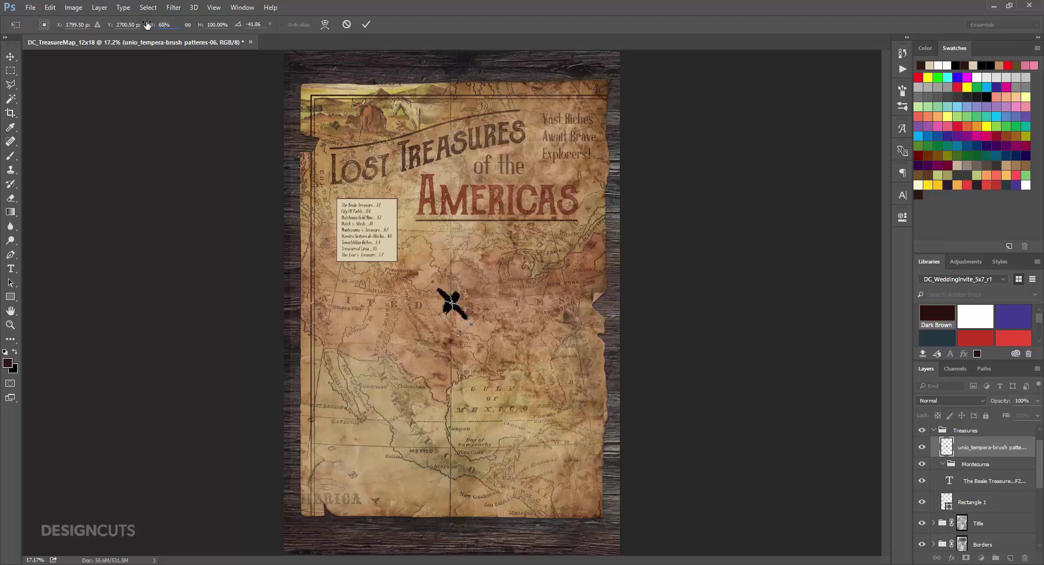
left_click(188, 24)
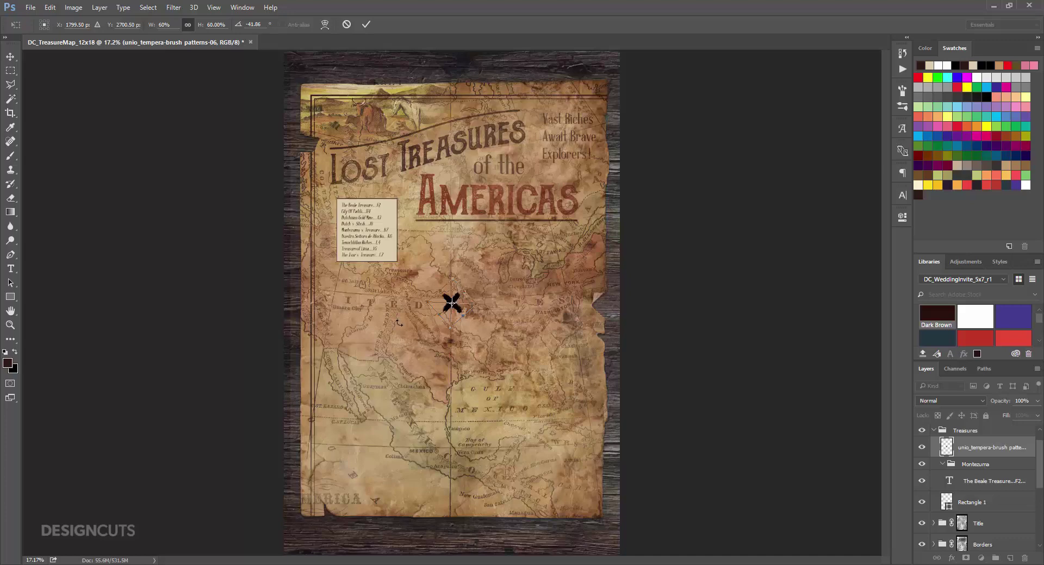
key("Return")
Step: Move the black X west onto Utah, between Salt Lake City and Fillmore City on the map
key("z")
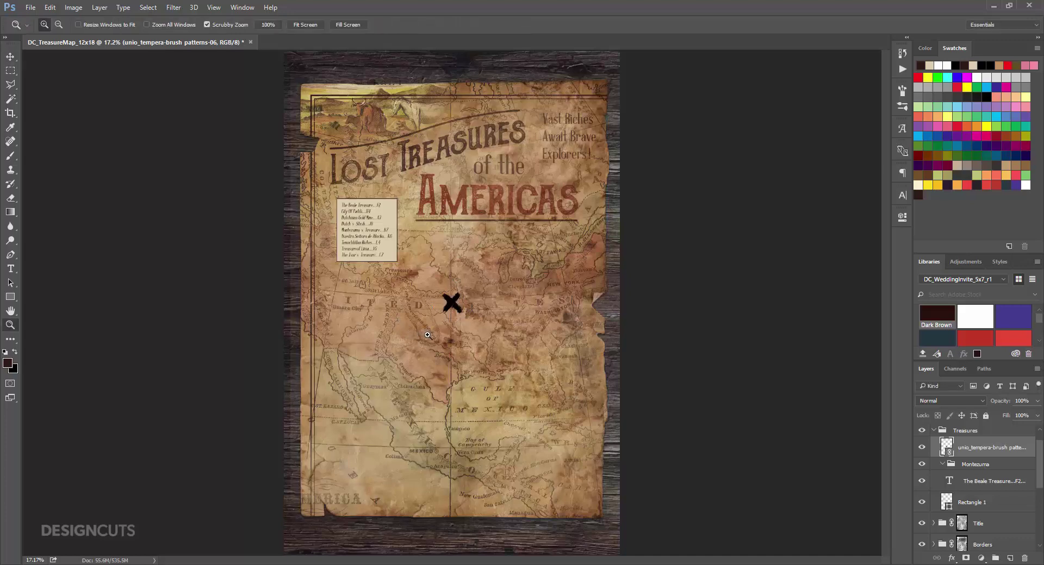
left_click_drag(427, 335, 353, 318)
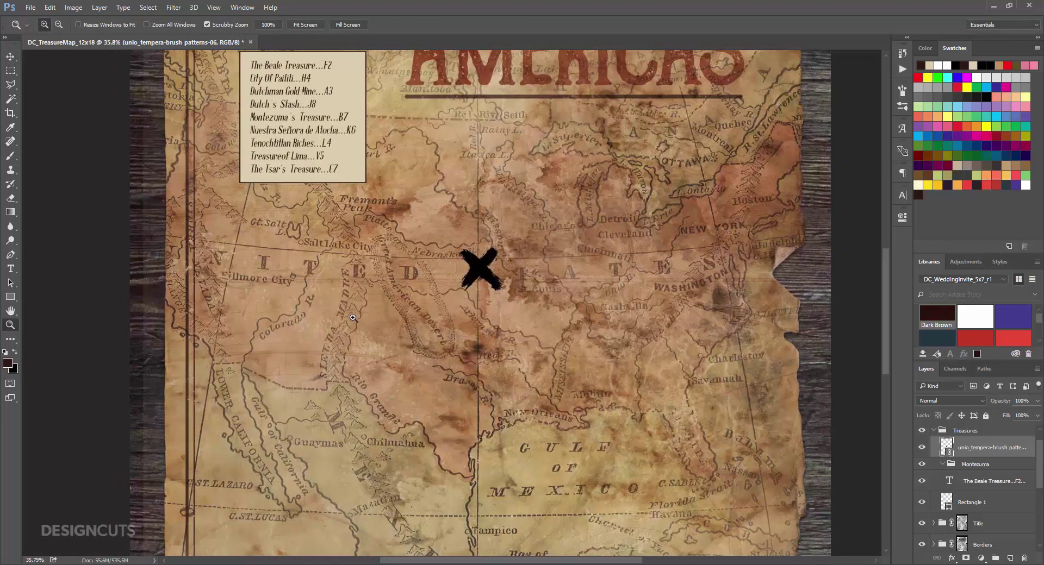
left_click(10, 56)
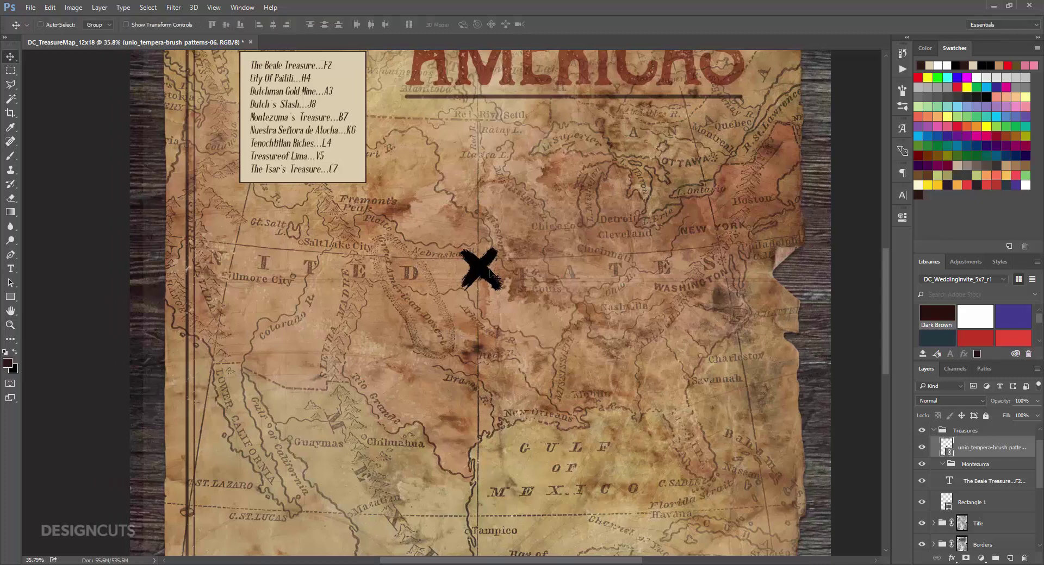
mouse_move(494, 275)
left_mouse_down()
mouse_move(291, 256)
mouse_move(311, 272)
left_mouse_up()
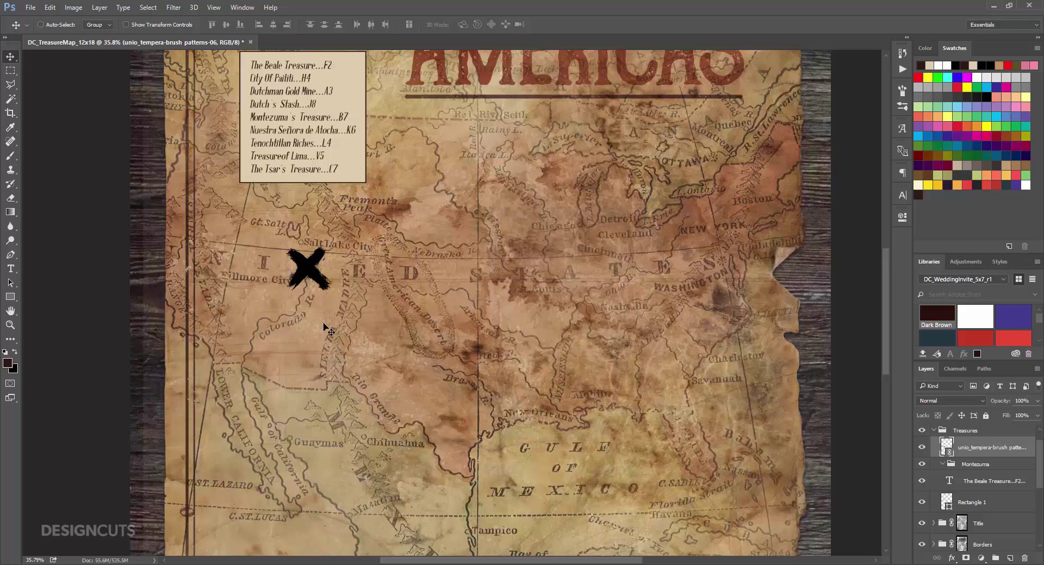
Step: Add a two-line text label above the X reading "Montezuma's Treasure" and "1460 - 1520, Utah"
key("t")
left_click(256, 224)
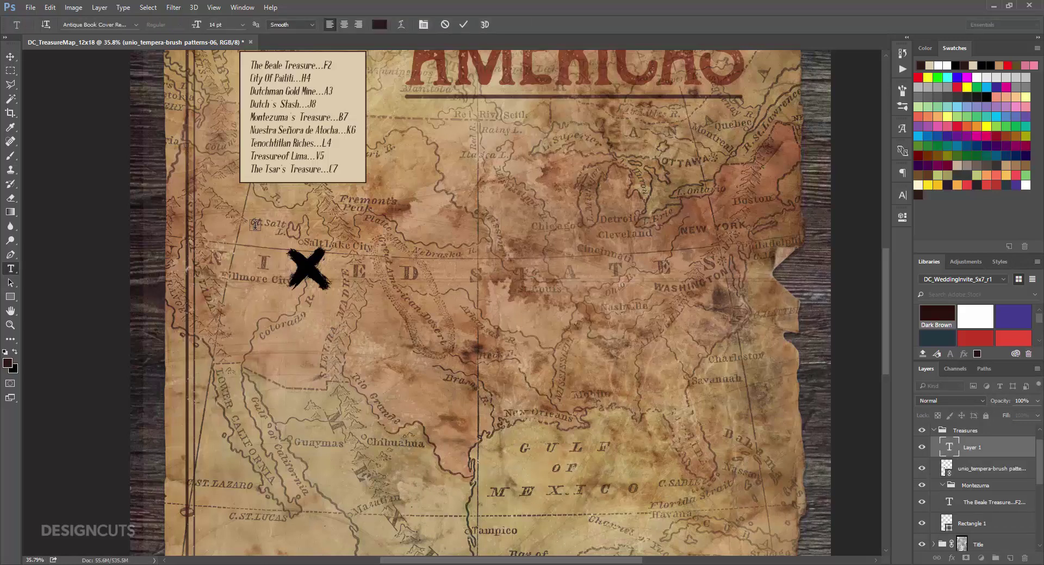
type("Montezum")
type("a's Treasu")
type("1520")
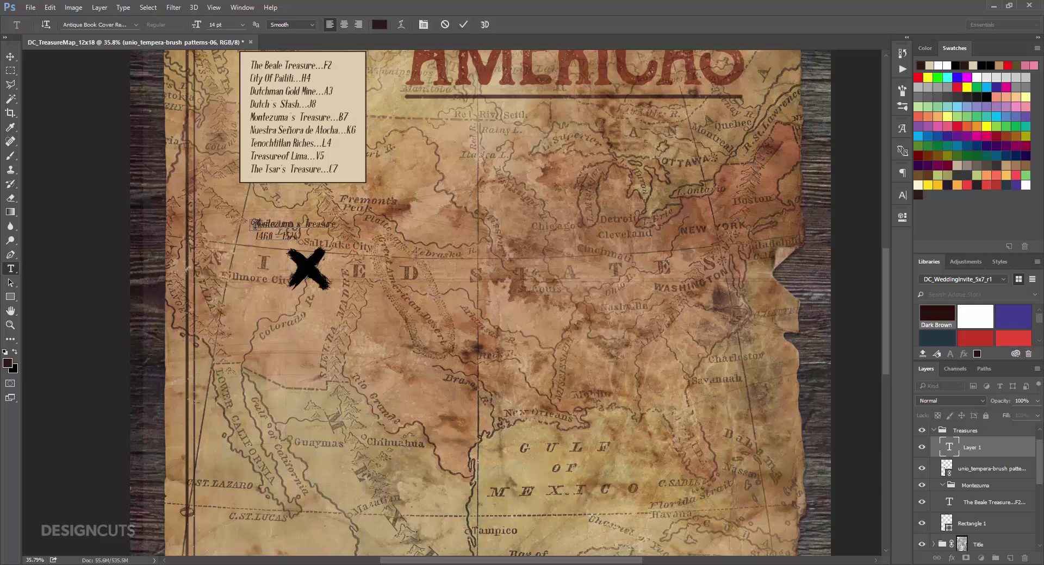
type(", Utah")
Step: Set the "Montezuma's Treasure" line in the decorative small-caps typeface at 30 pt and remove its faux italic
key("ctrl+t")
left_click_drag(254, 223, 334, 224)
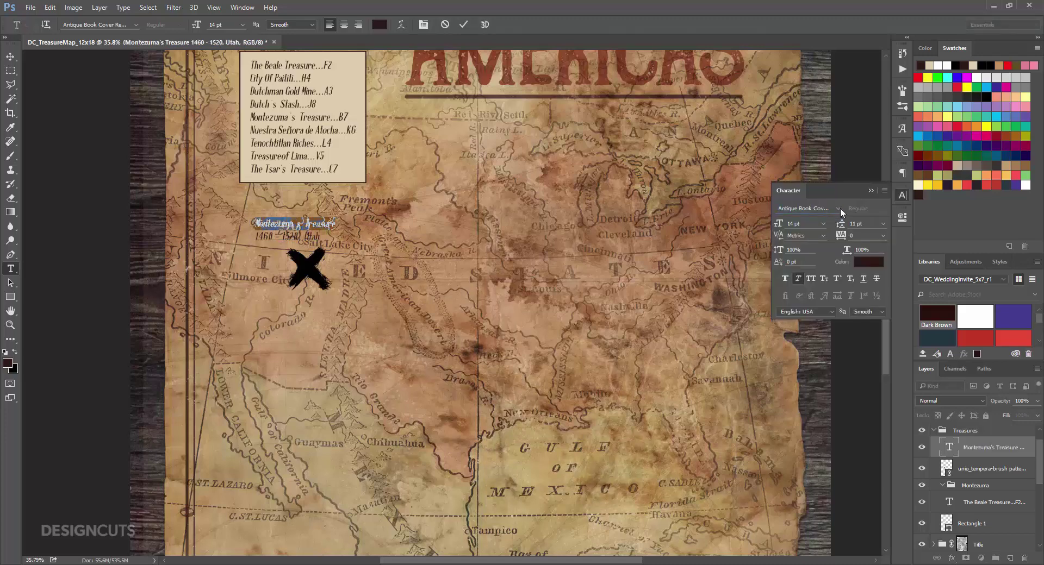
left_click(840, 208)
left_click(830, 247)
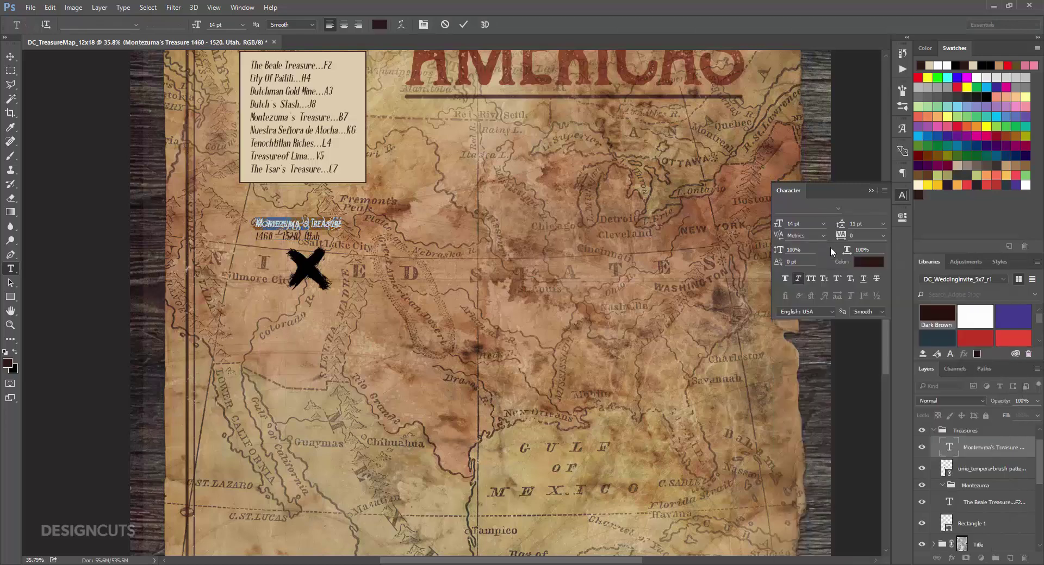
left_click(785, 225)
type("30")
key("Return")
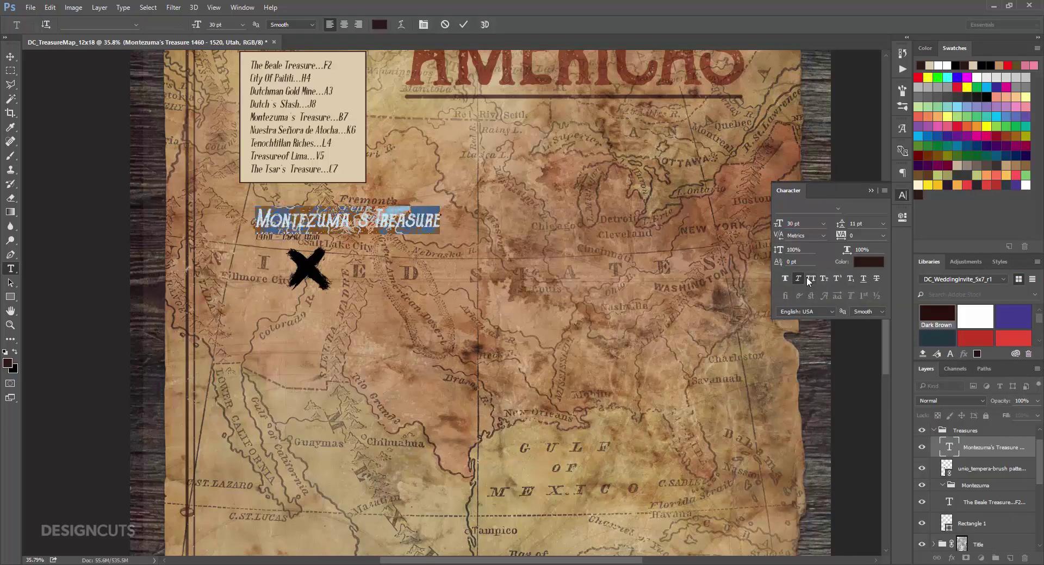
Step: Remove the faux italic from the "1460 - 1520, Utah" line and set it to 16 pt with 14 pt leading
left_click_drag(255, 237, 330, 238)
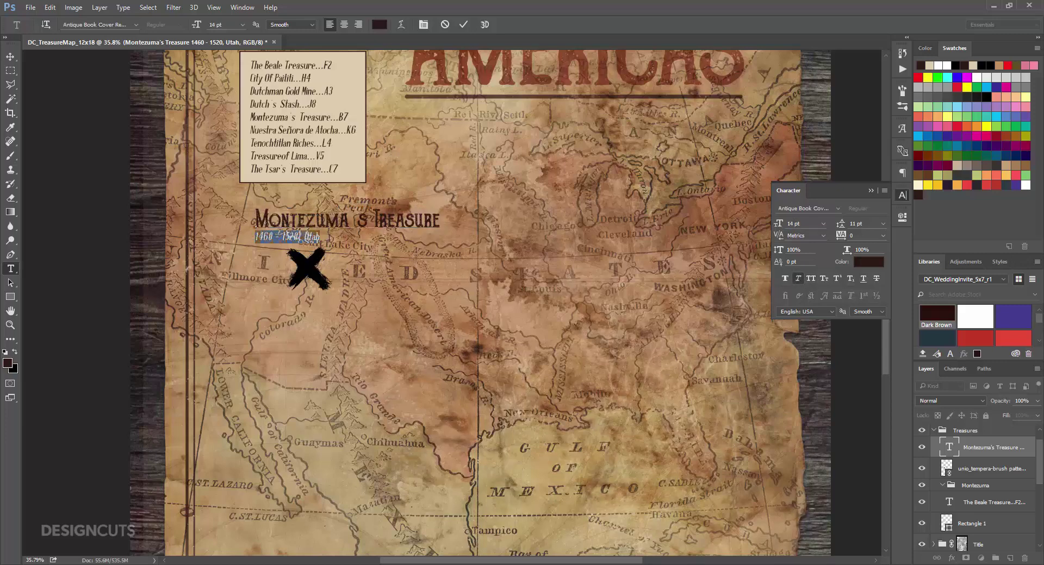
left_click(797, 283)
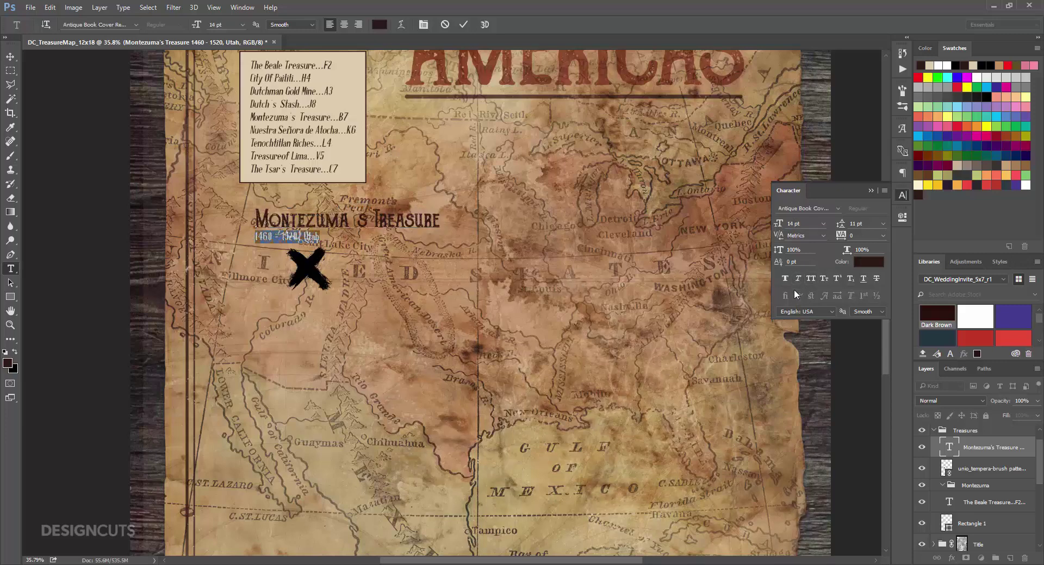
left_click(789, 223)
key("Up")
key("Up")
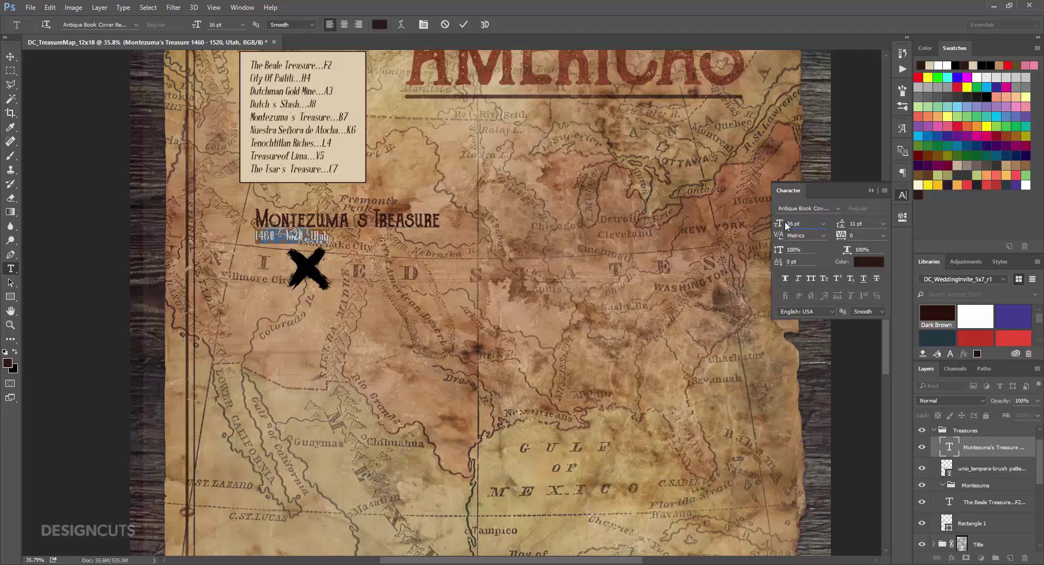
left_click(883, 224)
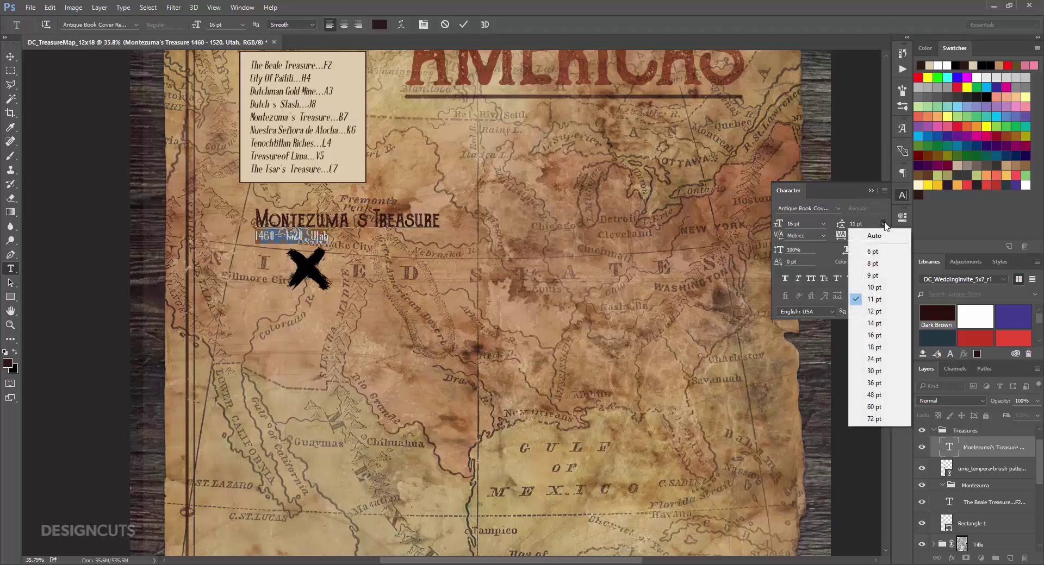
left_click(871, 325)
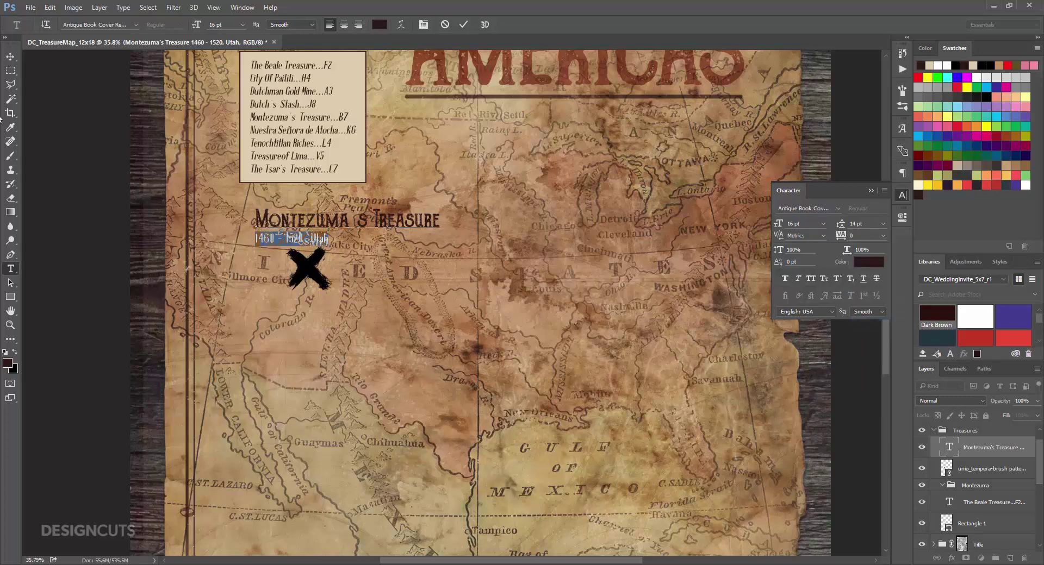
Step: Center-align the two lines of the Montezuma's Treasure label
left_click(10, 57)
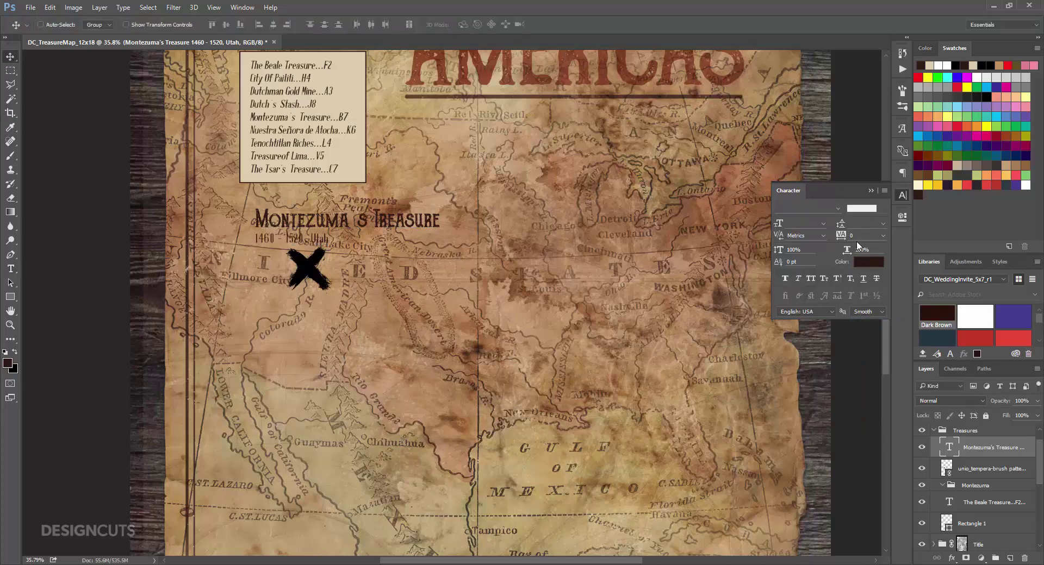
left_click(901, 173)
left_click(799, 188)
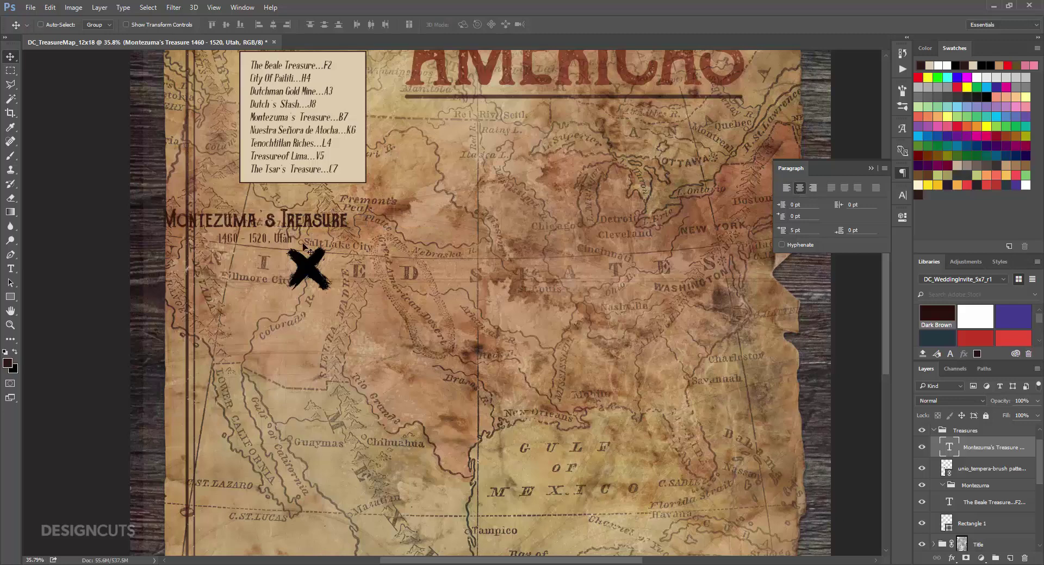
Step: Move the Montezuma's Treasure label between the treasure list box and the X, nudging it down 10 px
left_click_drag(300, 230, 367, 229)
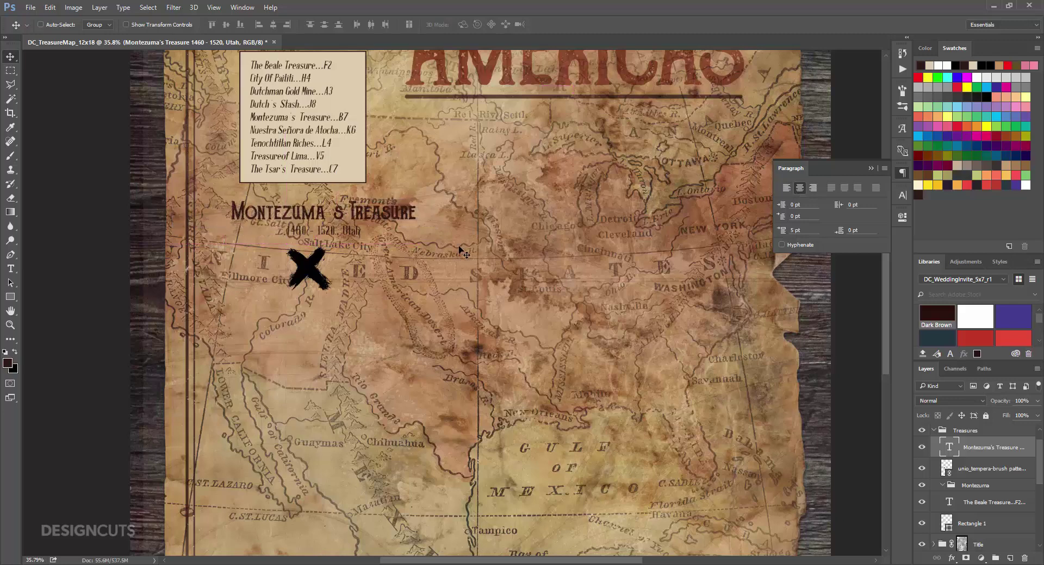
key("Down")
key("Down")
key("Down")
key("Down")
key("Down")
key("Down")
key("Down")
key("Down")
key("Down")
key("Down")
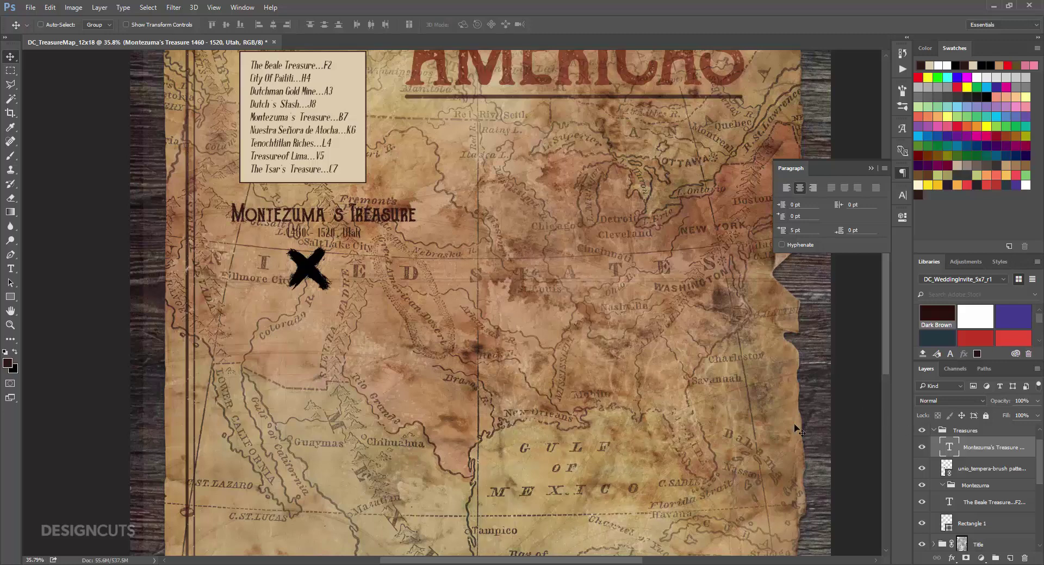
Step: Draw a rectangle about 1034 x 233 px around the Montezuma's Treasure label and place its layer beneath the text
left_click(10, 297)
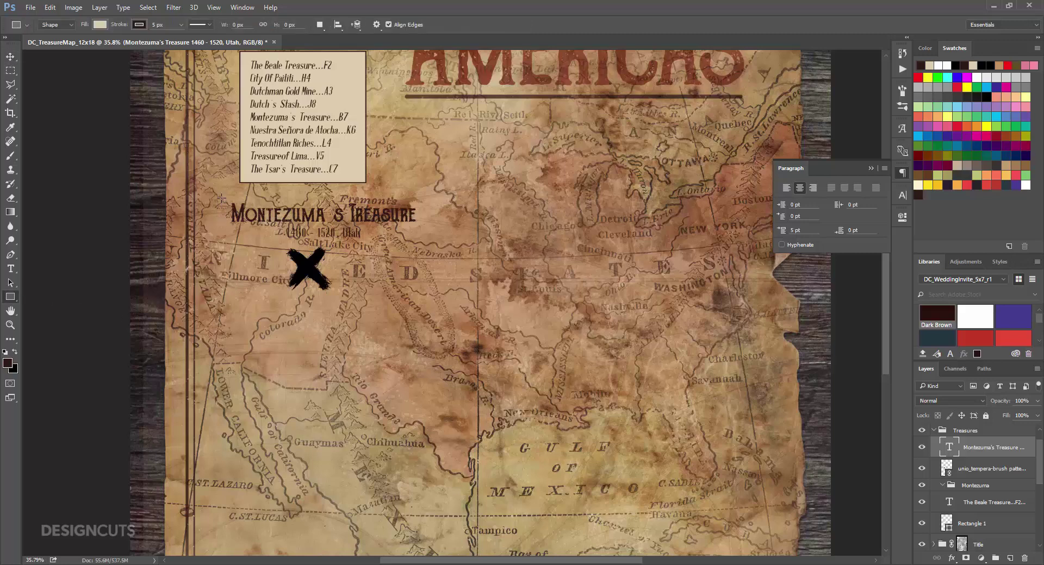
left_click_drag(226, 199, 425, 242)
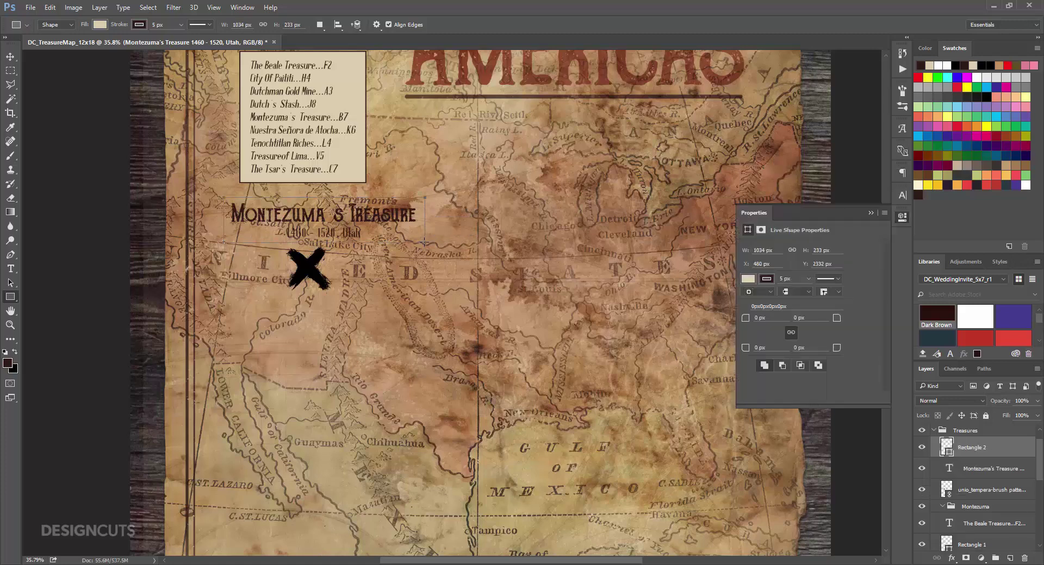
left_click(10, 56)
left_click_drag(1002, 455, 999, 480)
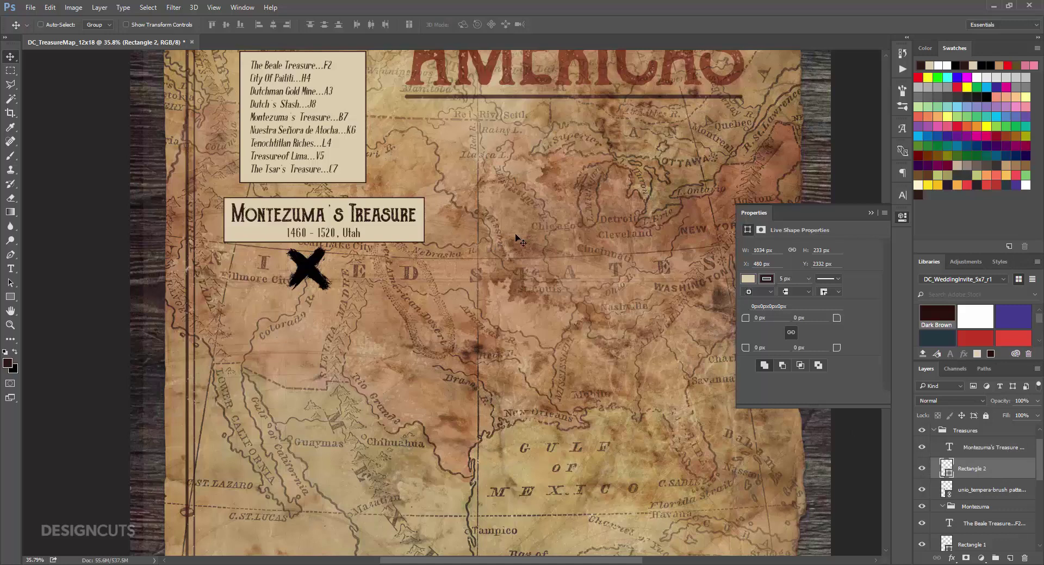
Step: Nudge the label's rectangle to X 477 px, Y 2334 px to balance it around the text
key("Left")
key("Left")
key("Left")
key("Down")
key("Down")
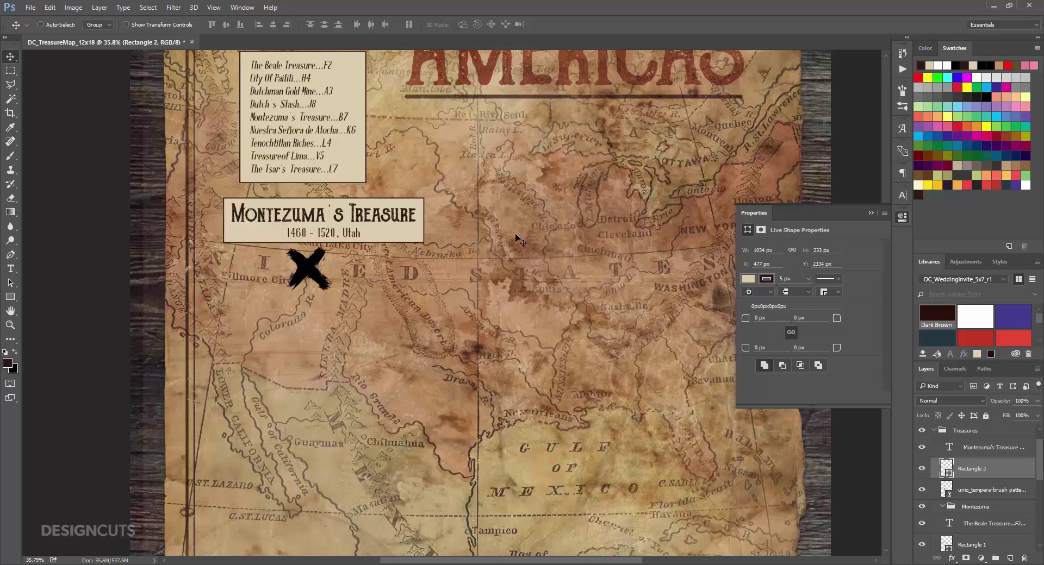
Step: Nudge the Montezuma's Treasure text and its rectangle up together until the rectangle sits at Y 2328 px
left_click(961, 447, "shift")
key("Up")
key("Up")
key("Up")
key("Up")
key("Up")
key("Up")
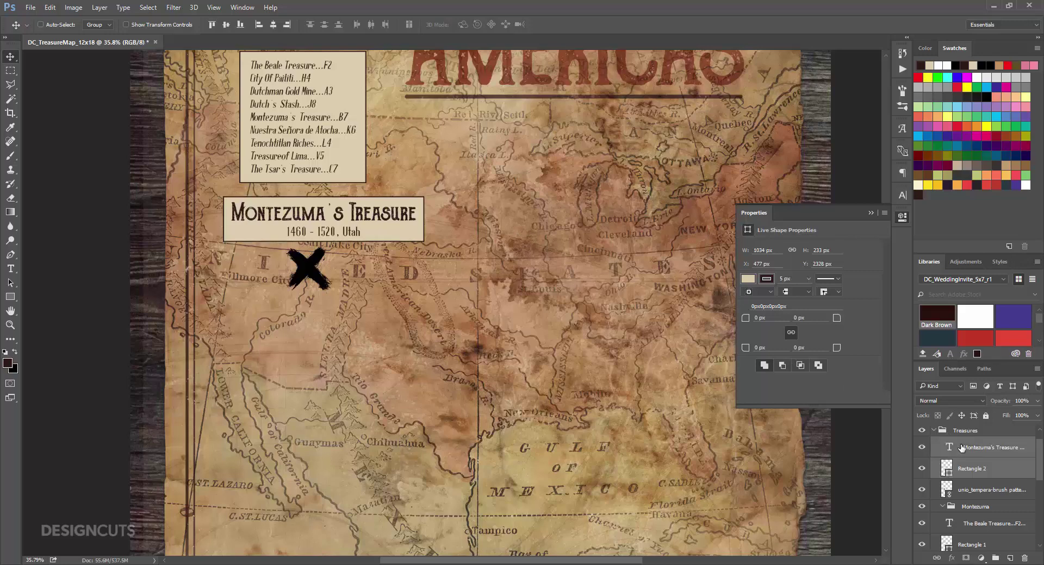
left_click(903, 217)
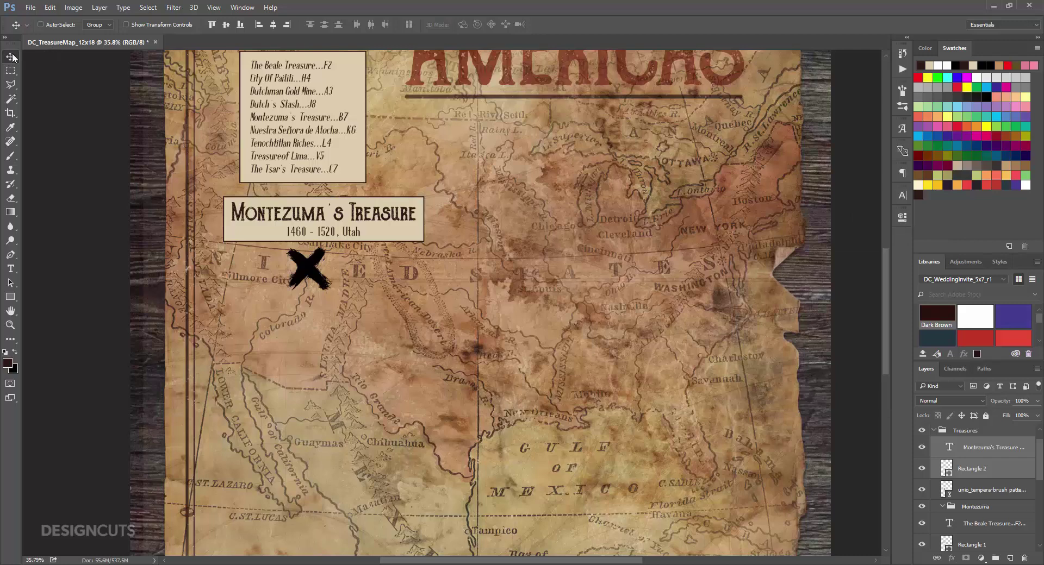
key("ctrl")
key("ctrl+minus")
key("ctrl+minus")
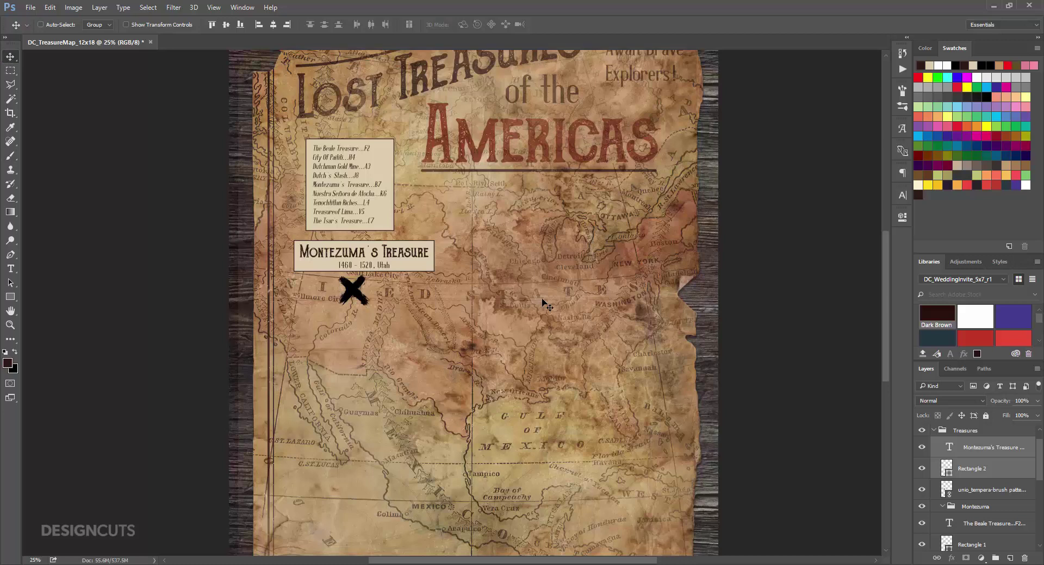
Step: Move the Montezuma's Treasure text, its rectangle and its X brush layer into the Montezuma group and collapse it
left_click(999, 492)
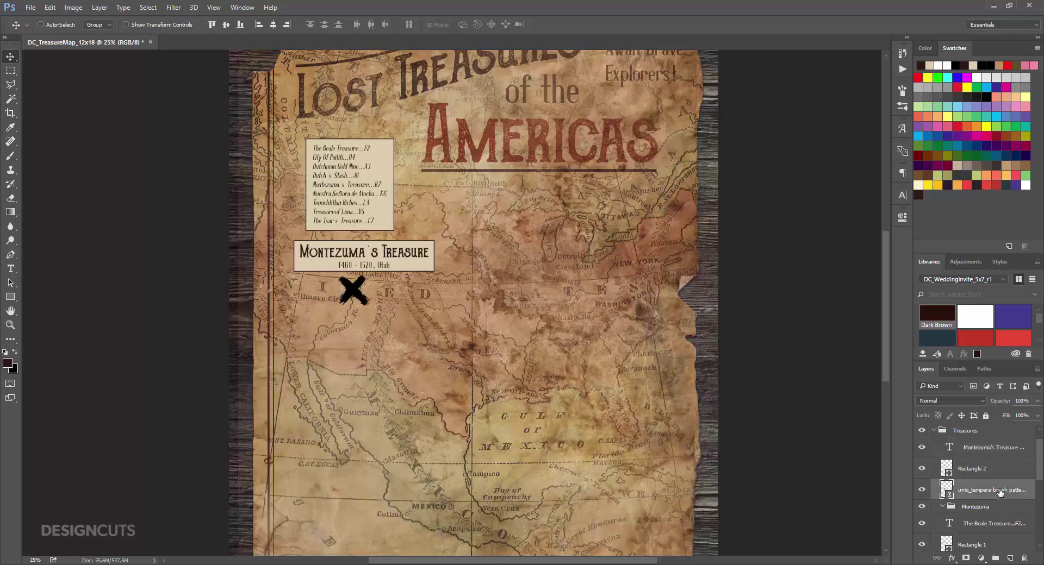
left_click(952, 449, "shift")
left_click_drag(952, 451, 964, 507)
left_click(944, 444)
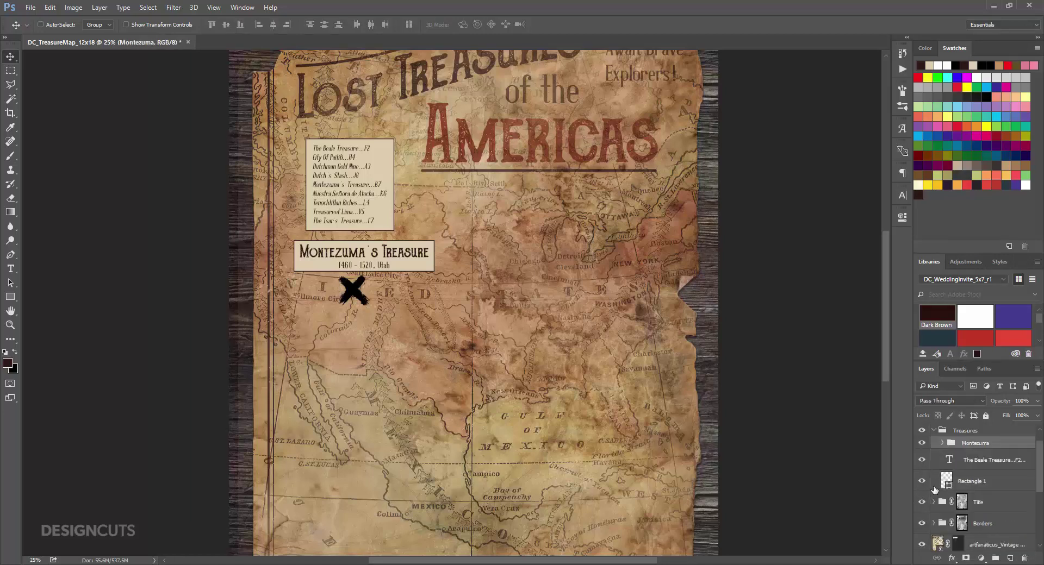
Step: Duplicate the Montezuma group and rename the copy "Dutchman Mine"
left_click_drag(998, 447, 1002, 466)
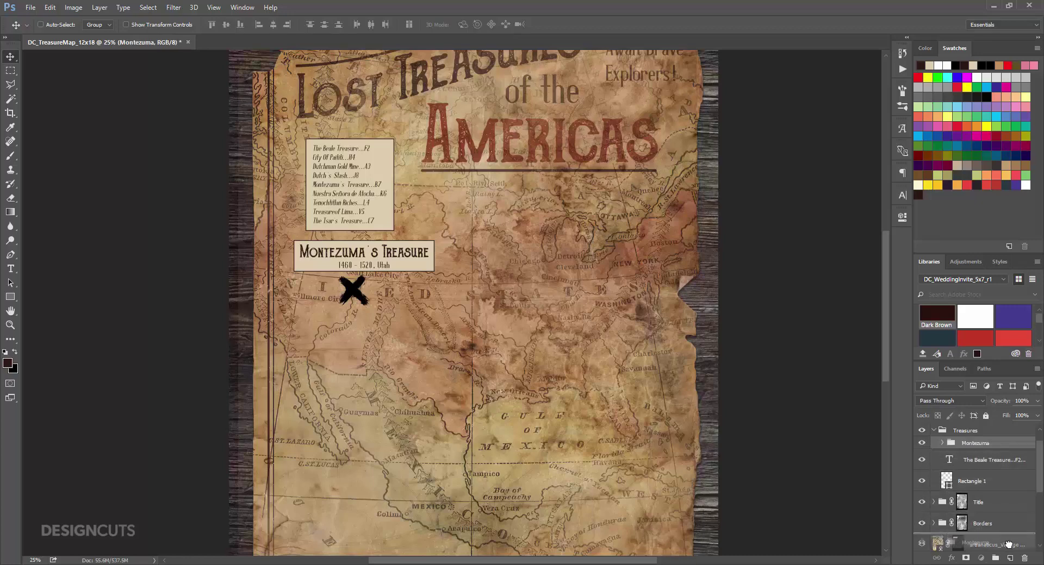
key("ctrl+j")
double_click(982, 444)
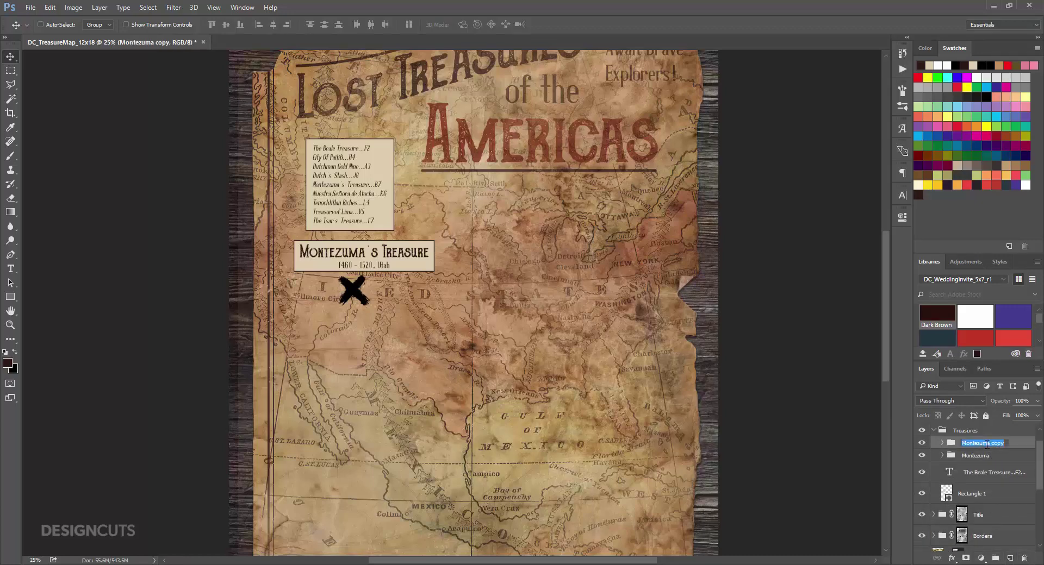
type("Dutchman Mine")
key("Return")
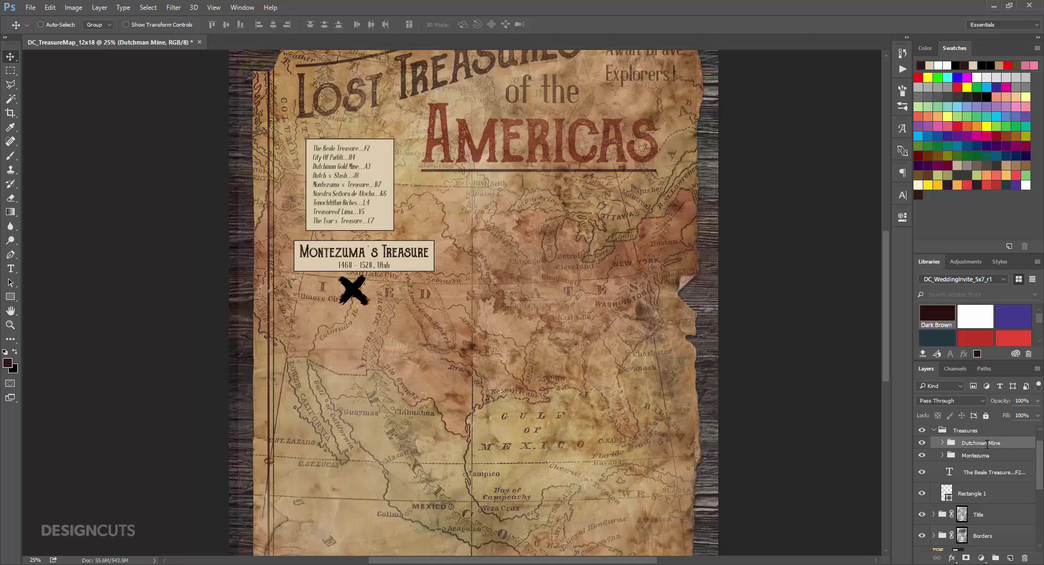
Step: Place the Dutchman Mine group's X just below Montezuma's X, and move its label text and rectangle directly beneath it
left_click(942, 443)
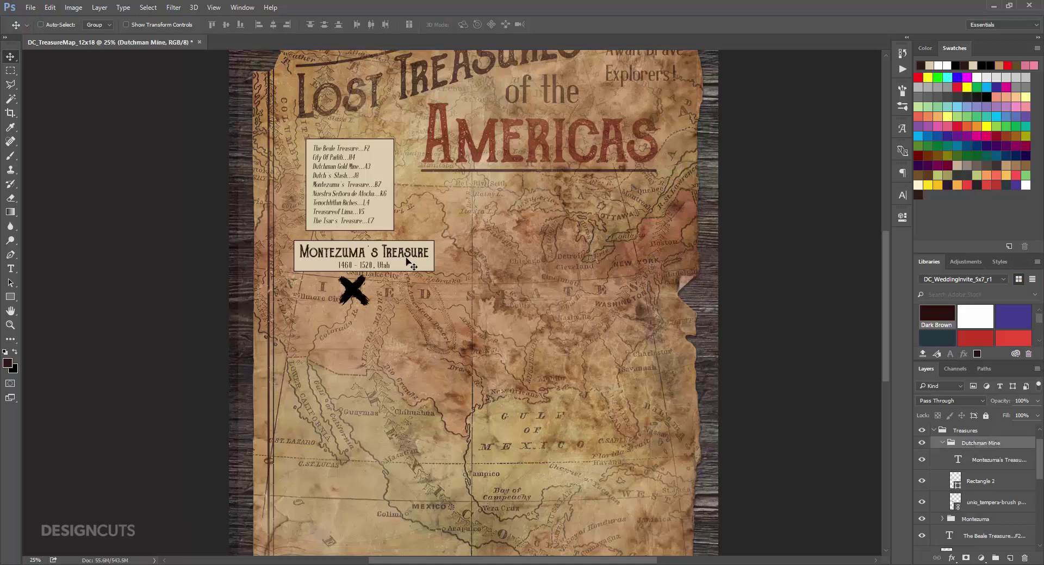
left_click_drag(420, 259, 583, 296)
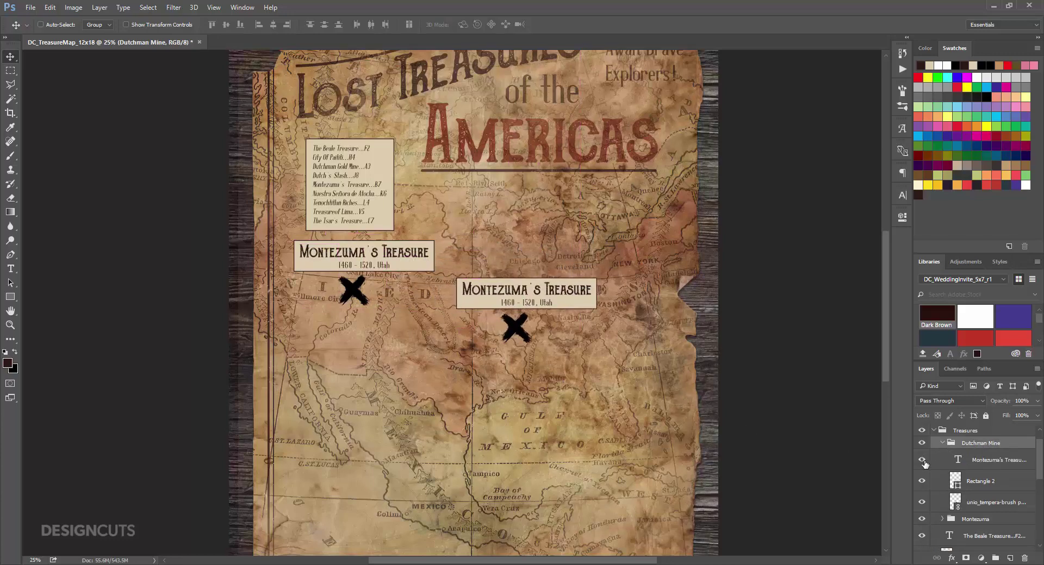
left_click(970, 507)
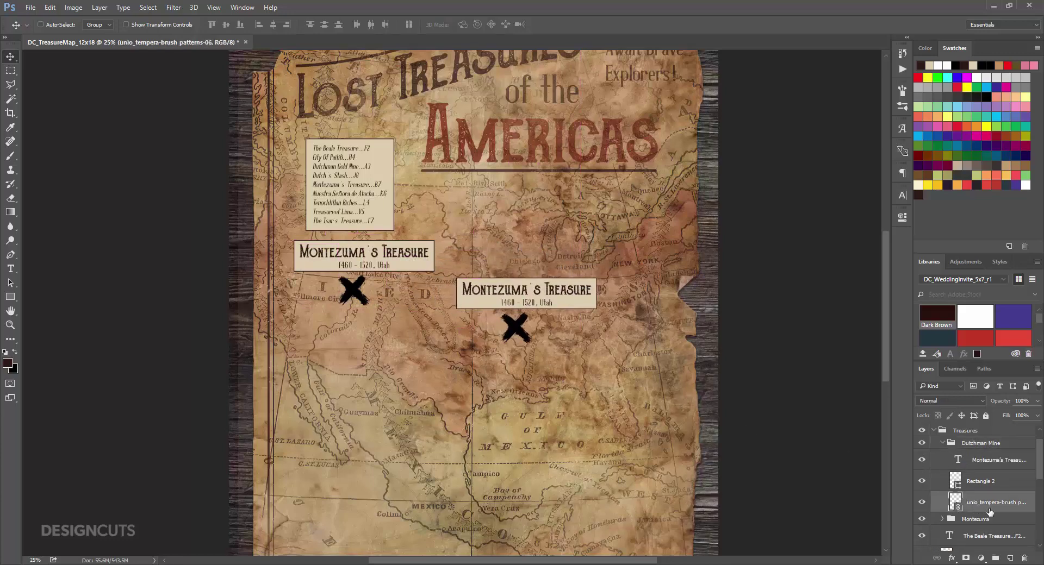
left_click_drag(530, 340, 376, 357)
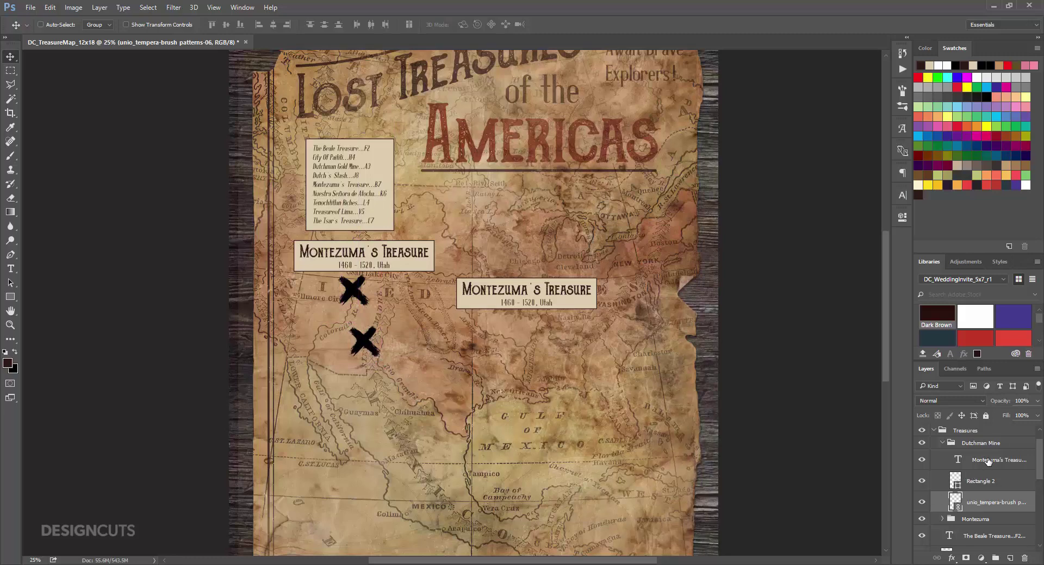
left_click(1006, 460)
left_click(990, 481, "shift")
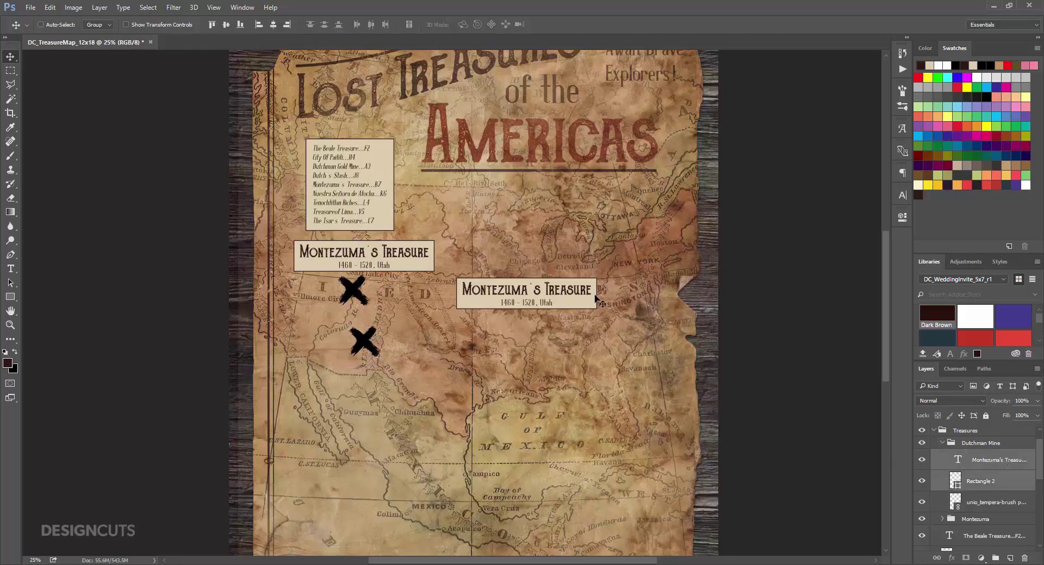
left_click_drag(580, 306, 440, 383)
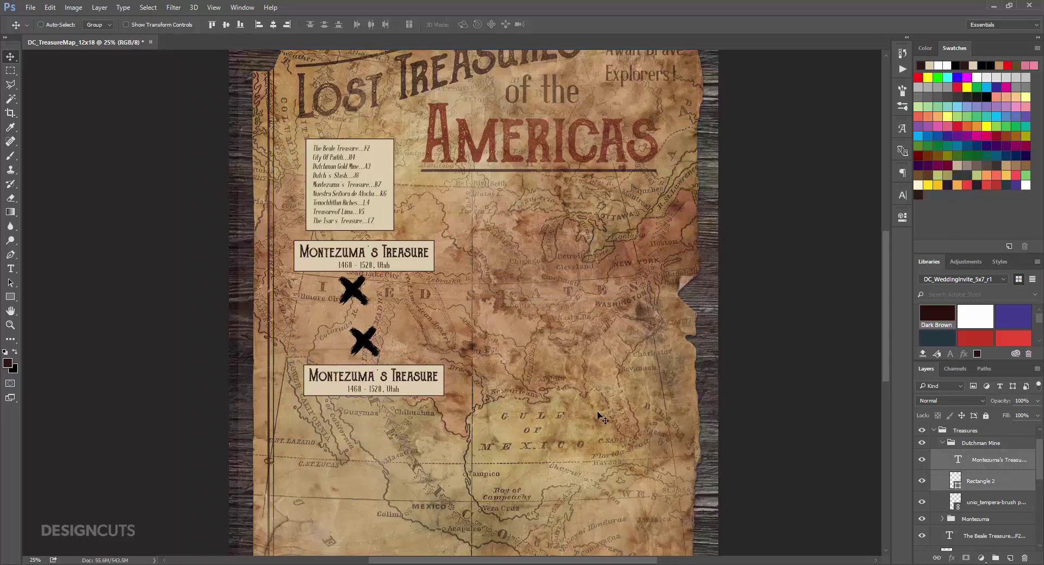
Step: Change the copied label's text to "Dutchman Gold Mine" with the second line "1840, Superstition Mountains, AZ"
left_click(987, 461)
key("t")
left_click_drag(439, 377, 309, 375)
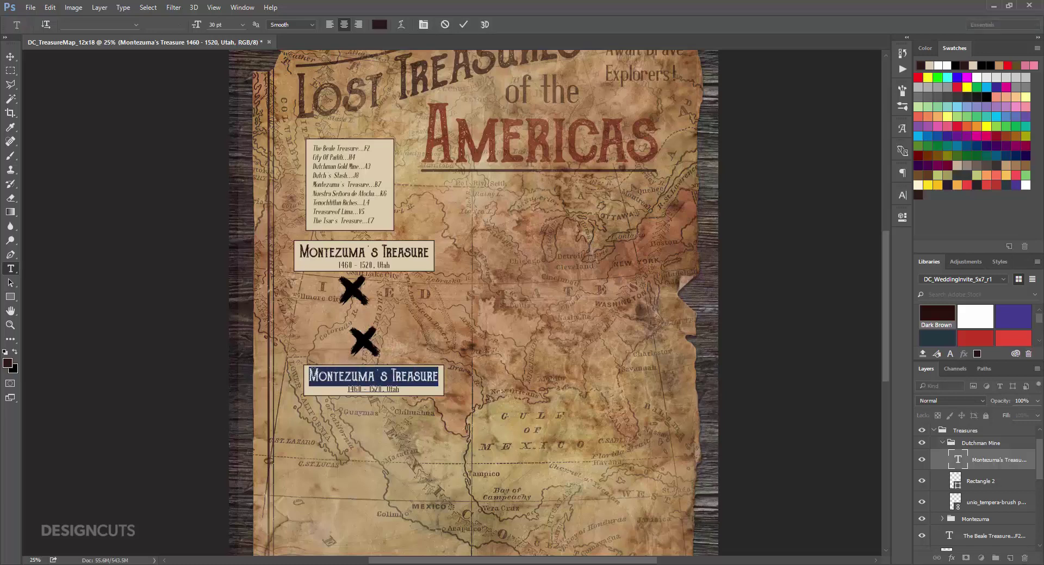
type("Dutchm")
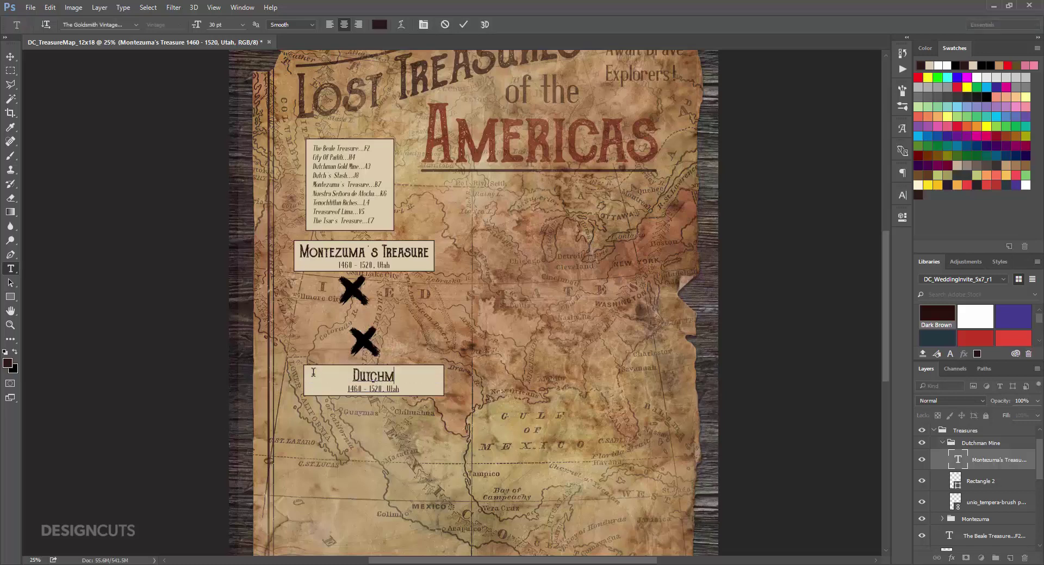
type("an Gold Mine")
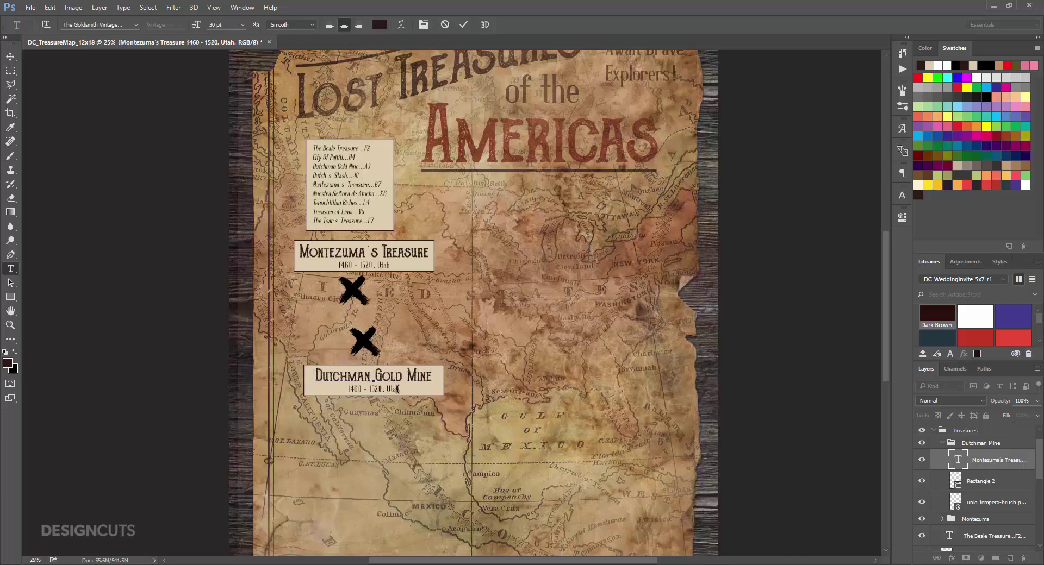
left_click_drag(397, 389, 349, 389)
key("BackSpace")
type("1840, Superstition Mount")
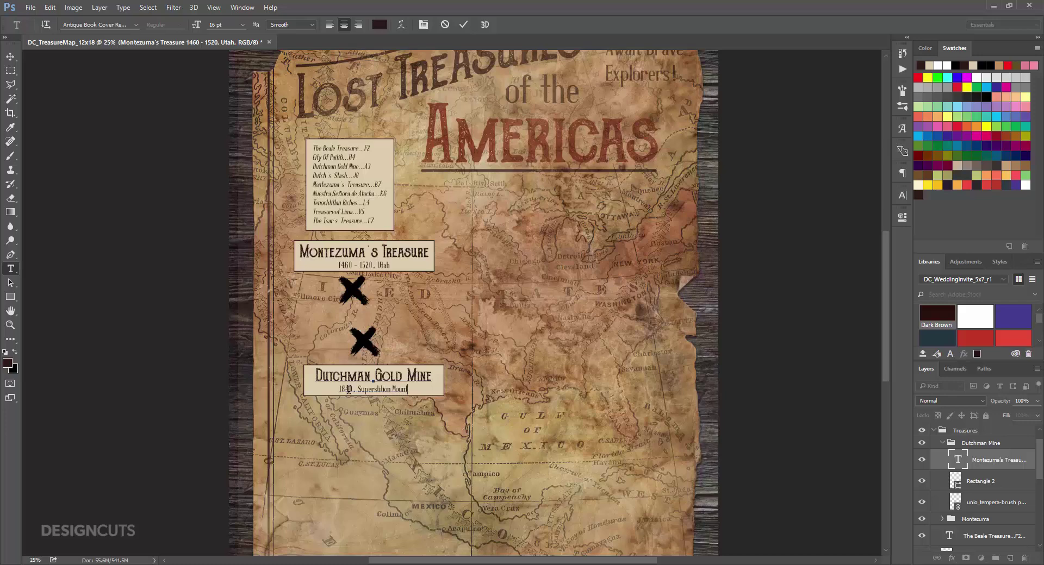
type("ains, AZ")
left_click(10, 56)
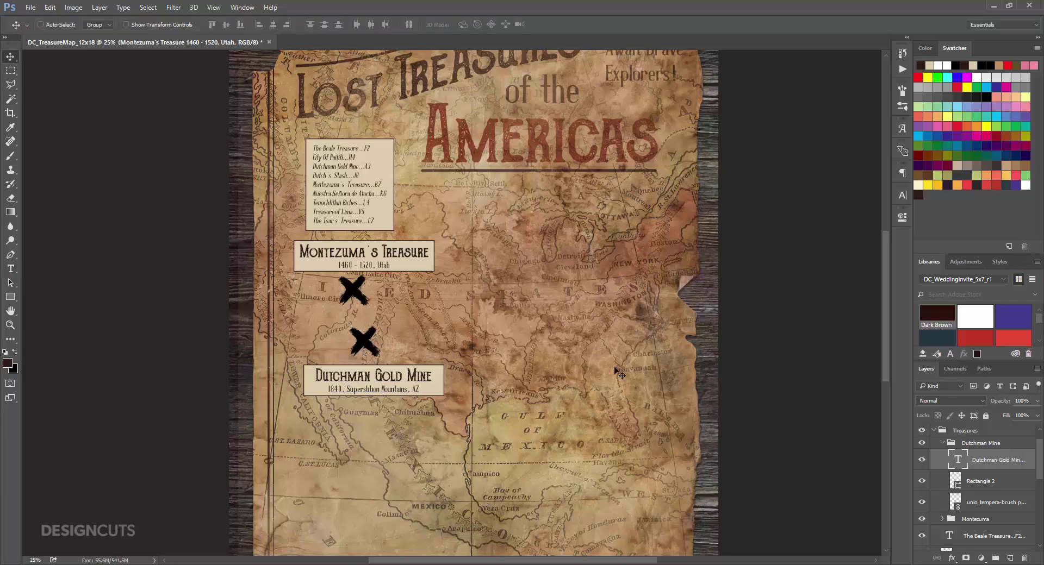
Step: Narrow the rectangle behind the Dutchman Gold Mine label from both sides so it fits evenly around the text
left_click(976, 481)
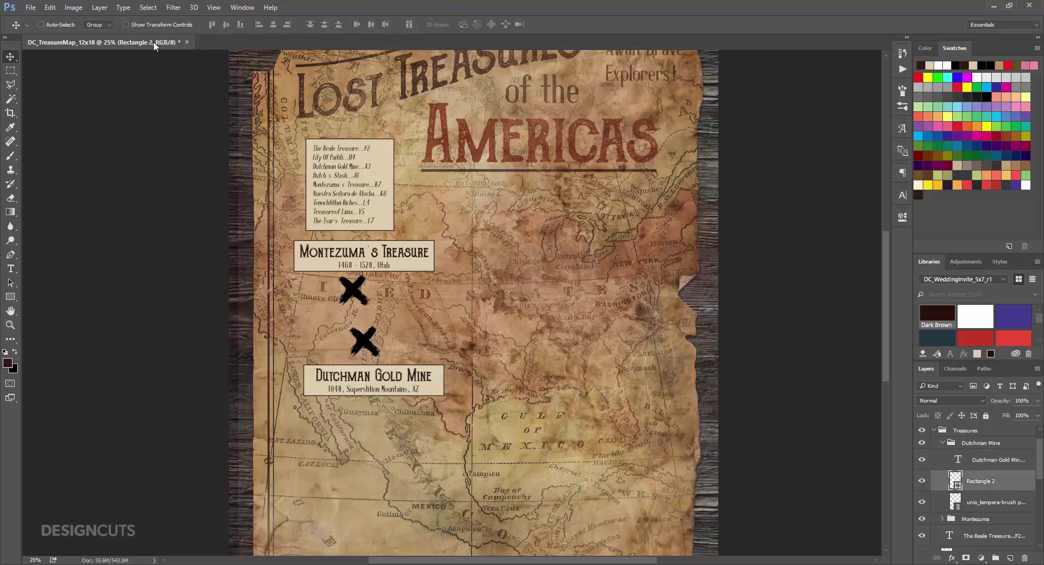
left_click(49, 8)
left_click(76, 220)
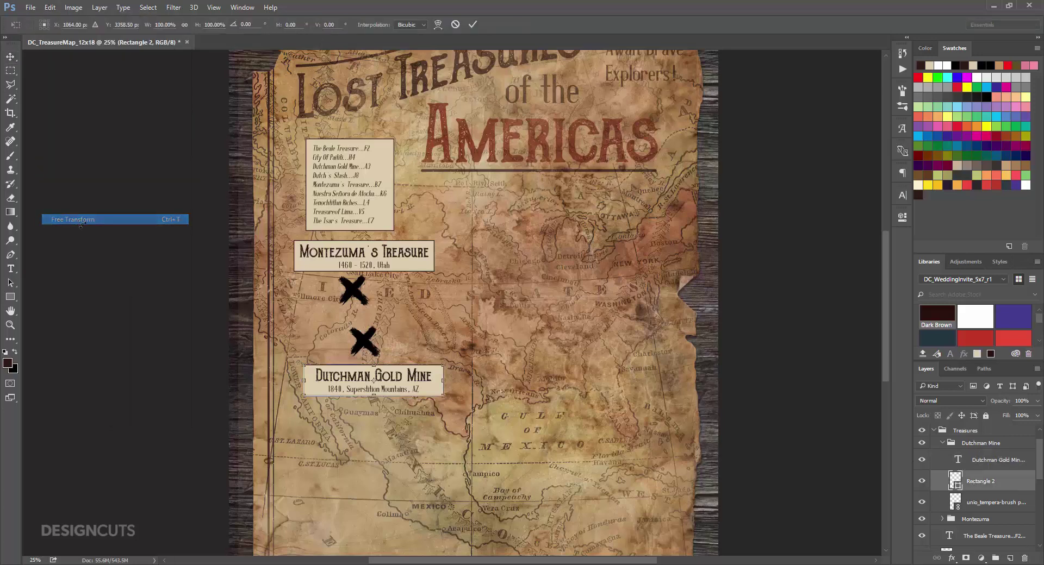
left_click_drag(303, 381, 308, 382)
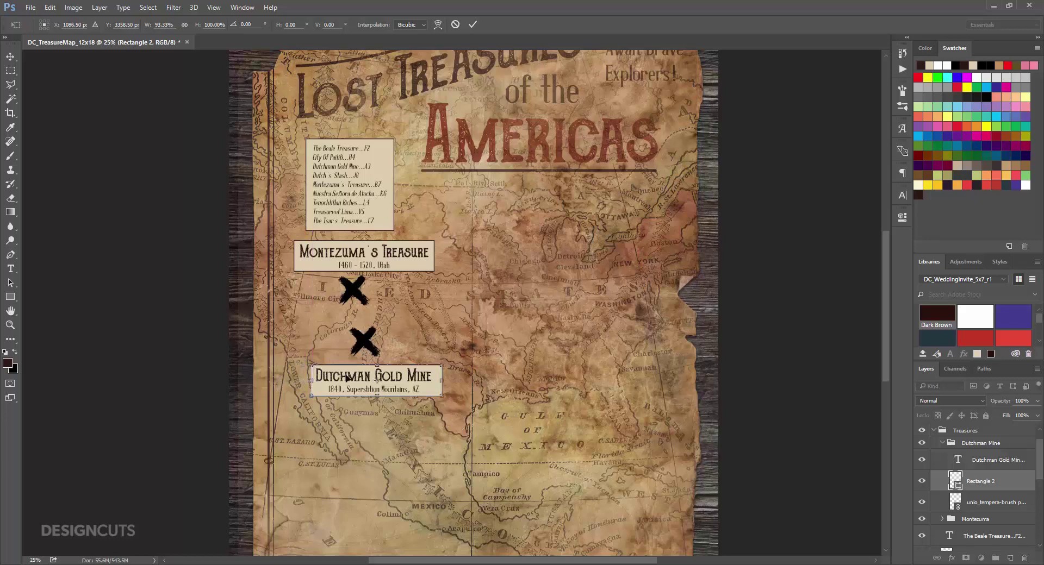
left_click_drag(441, 381, 435, 381)
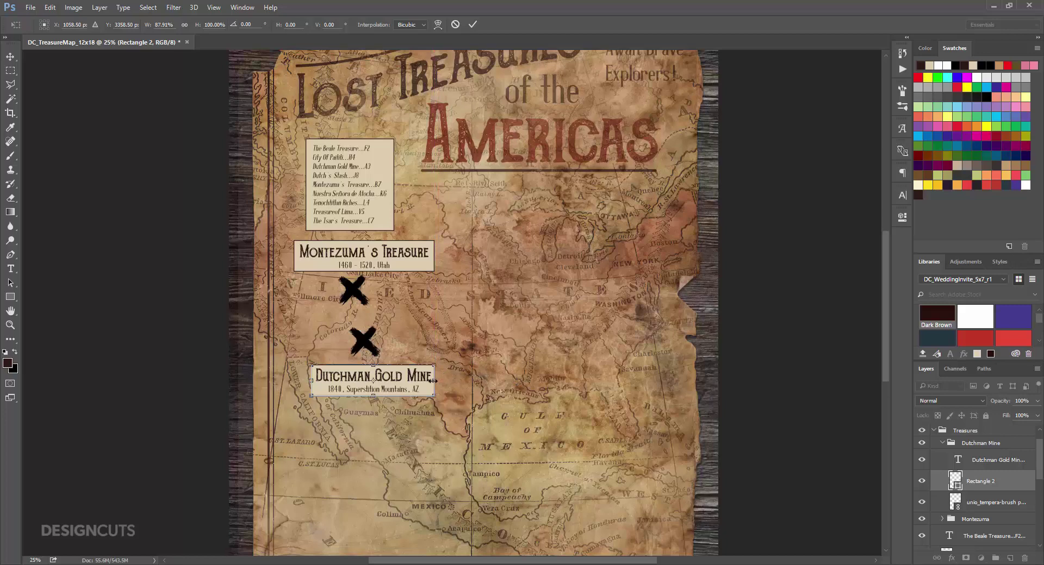
left_click_drag(433, 381, 439, 381)
key("Left")
key("Left")
key("Right")
key("Return")
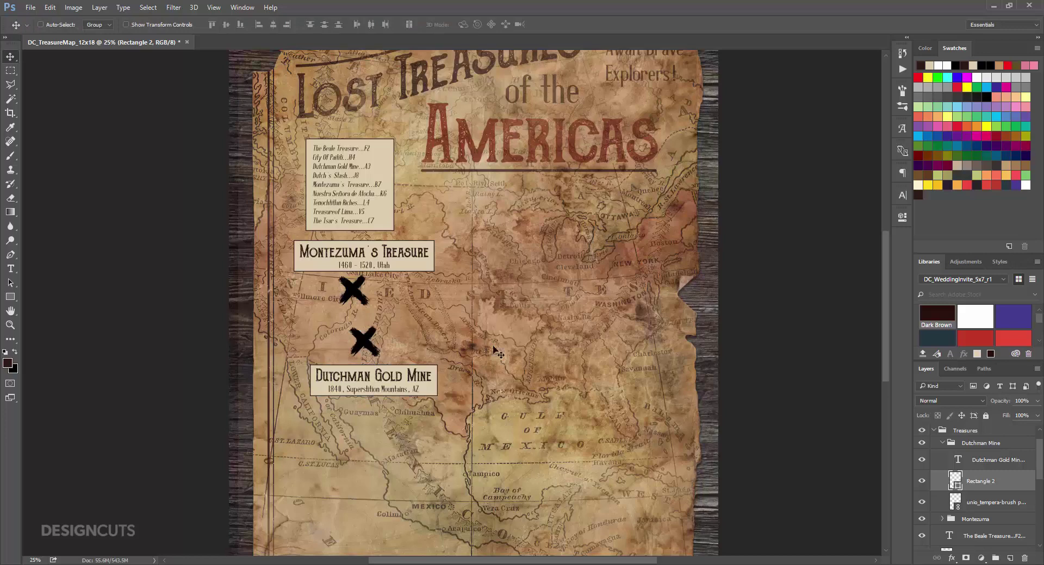
Step: Duplicate the Dutchman Mine group and rename the copy "Dutchs Stash"
left_click(942, 444)
left_click_drag(1000, 467, 1010, 558)
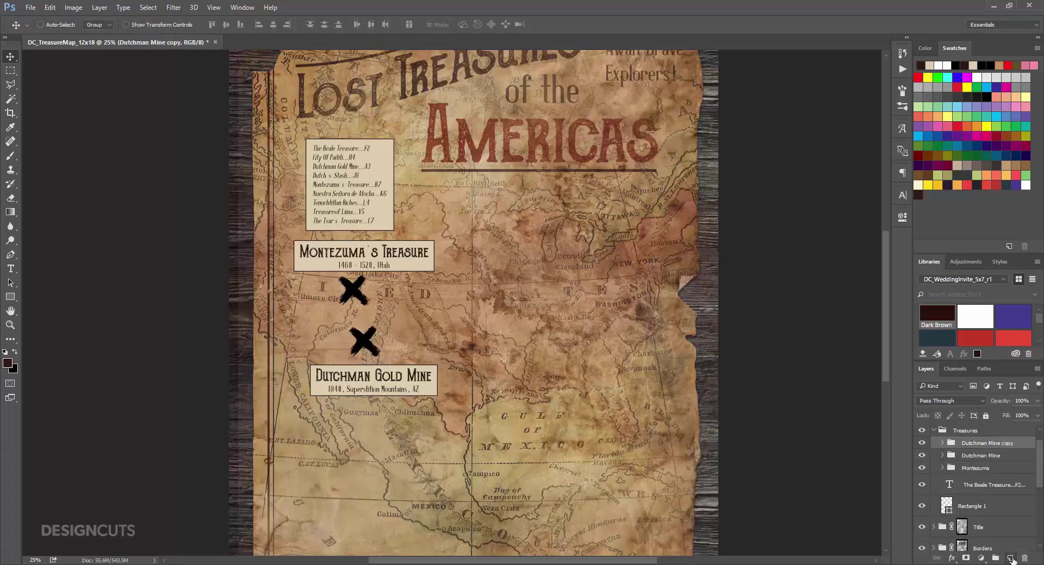
double_click(992, 443)
type("Dutchs Stash")
key("Return")
Step: Move the Dutchs Stash group to the eastern United States and place its X over New York
left_click(942, 443)
left_click_drag(418, 388, 647, 372)
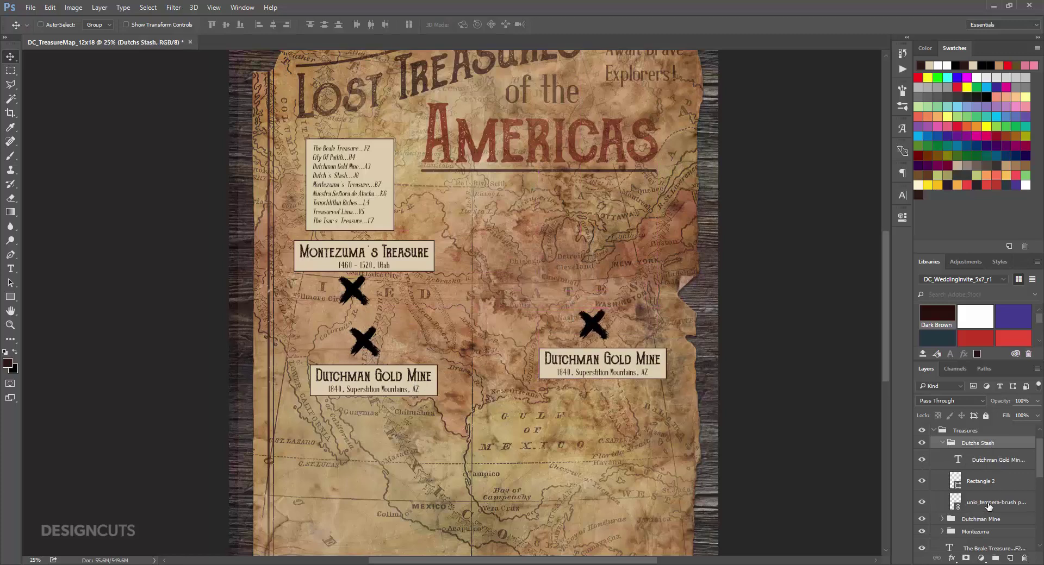
left_click(988, 503)
left_click_drag(609, 326, 663, 264)
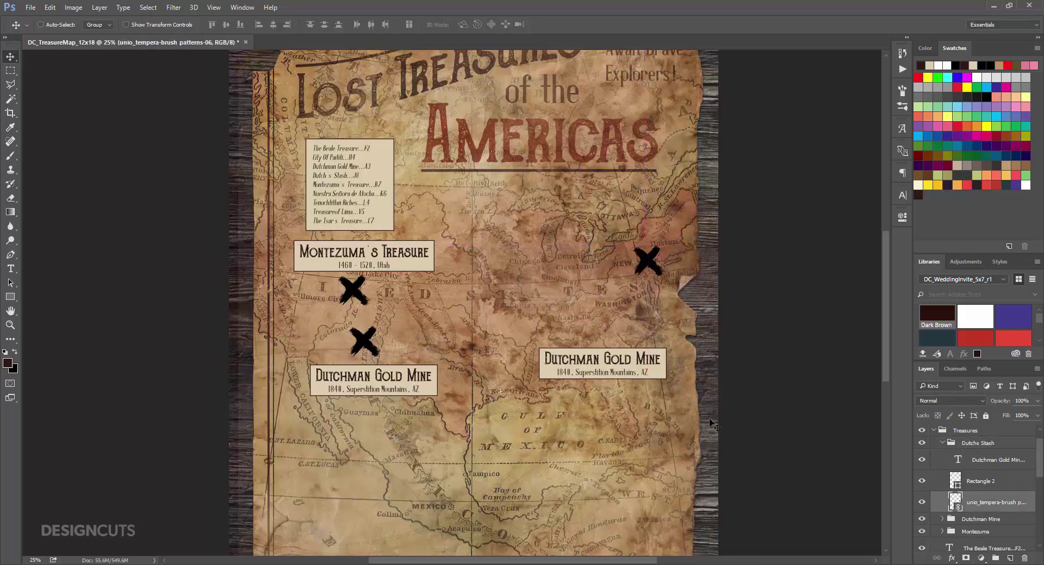
Step: Change the Dutchs Stash group's label to "Dutch's Stash" with the second line "1935, Catskill Mountains, NY"
key("t")
left_click(660, 360)
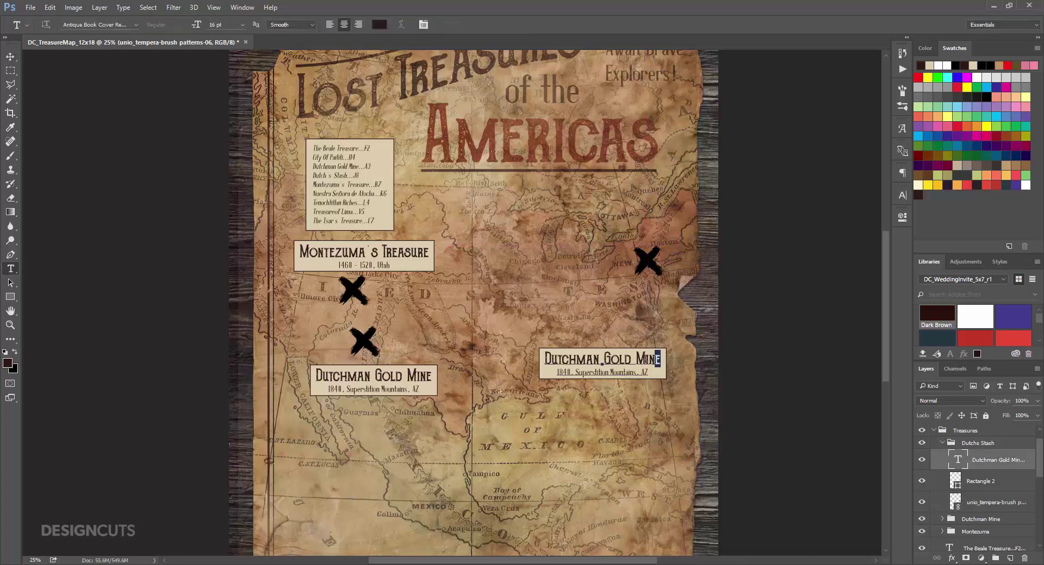
mouse_move(661, 359)
left_mouse_down()
mouse_move(571, 360)
mouse_move(572, 373)
mouse_move(662, 374)
left_mouse_up()
key("BackSpace")
type("hs Stash ")
type("1935, ")
type("Catskill Mountains, NY")
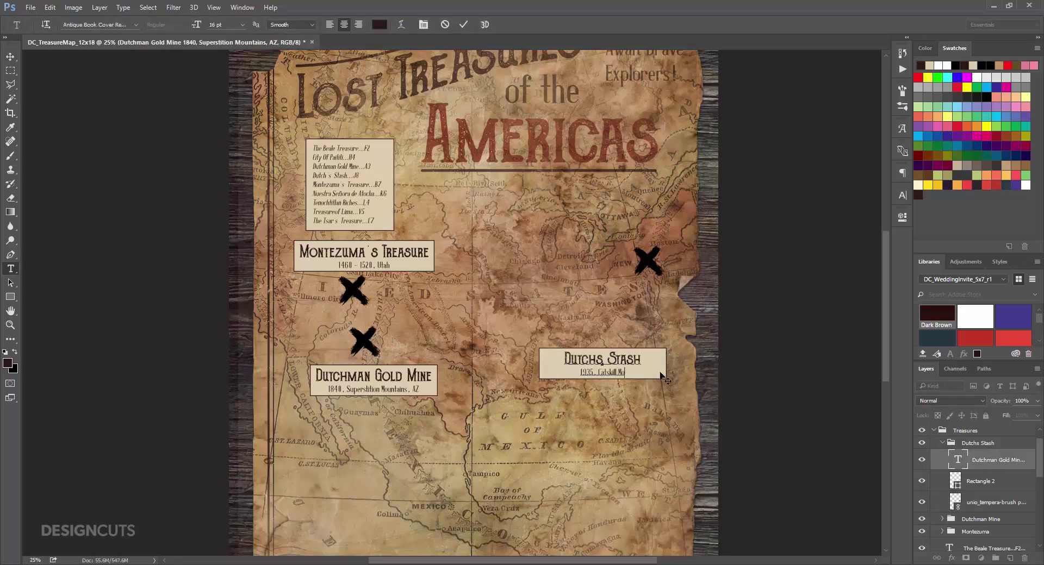
left_click(597, 359)
type("'")
key("ctrl+Return")
Step: Narrow the rectangle to fit the Dutch's Stash text and position the label directly above the New York X
key("alt+bracketleft")
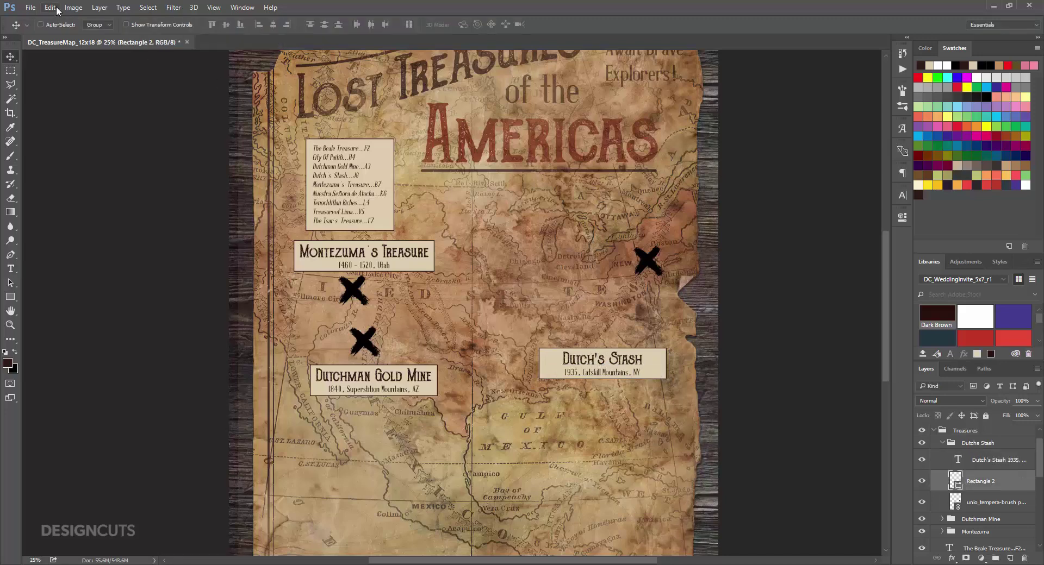
key("ctrl+t")
left_click_drag(539, 364, 555, 363)
left_click_drag(666, 364, 678, 239)
key("Return")
key("alt+shift+bracketright")
Step: Duplicate the Dutchs Stash group and rename the copy "Beale Treasure"
left_click(1002, 444)
key("ctrl+j")
double_click(976, 444)
type("The Beale Treasure")
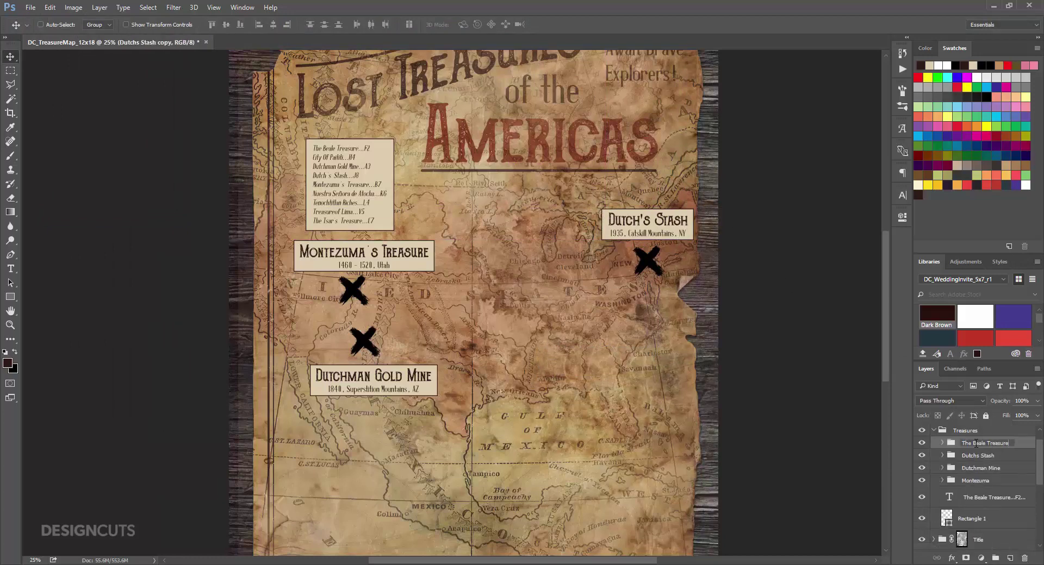
key("Home")
key("Delete")
key("Delete")
key("Delete")
key("Delete")
key("Return")
Step: Move the Beale Treasure group's X southwest to the Virginia area and place its label text and rectangle beneath it
left_click(942, 443)
mouse_move(668, 249)
left_mouse_down()
mouse_move(658, 416)
mouse_move(640, 307)
mouse_move(629, 310)
left_mouse_up()
left_click(658, 417, "ctrl")
left_click(636, 405, "ctrl")
left_click(636, 390, "ctrl+shift")
left_click_drag(585, 410, 554, 378)
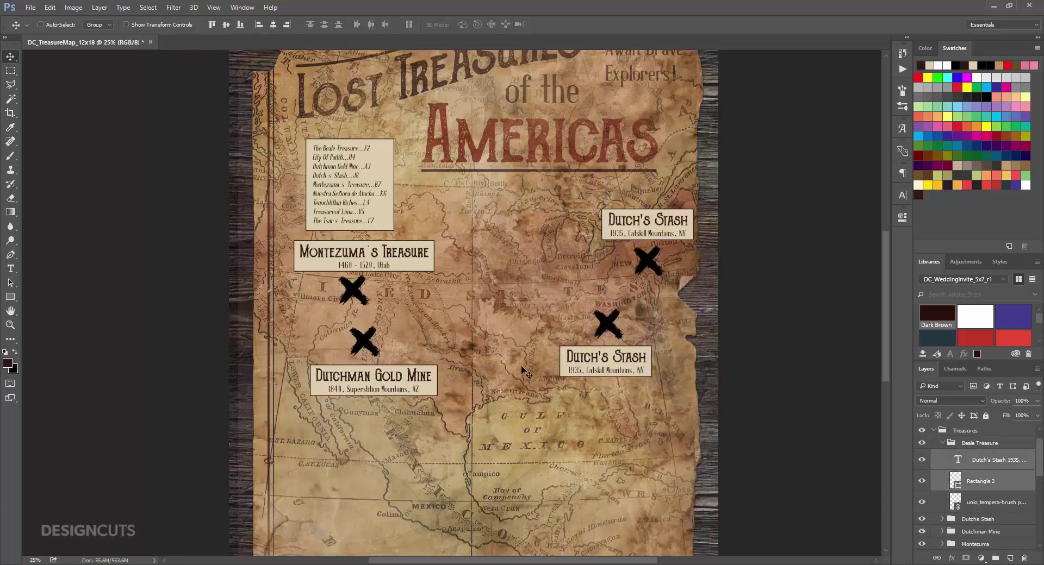
Step: Change the Beale Treasure group's label to "The Beale Treasure" with the second line "1816, Bedford County, VA"
double_click(606, 357)
type("The Beale Treasure")
double_click(574, 371)
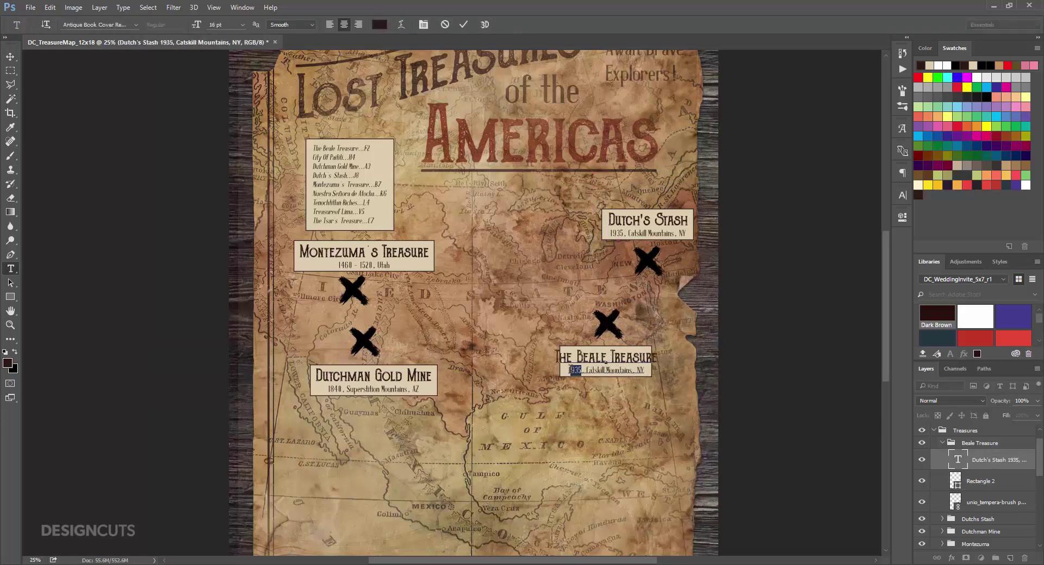
left_click_drag(569, 371, 668, 370)
type("1816, Bedford County, VA")
Step: Widen the rectangle on both sides to enclose The Beale Treasure text
left_click(50, 7)
left_click(70, 263)
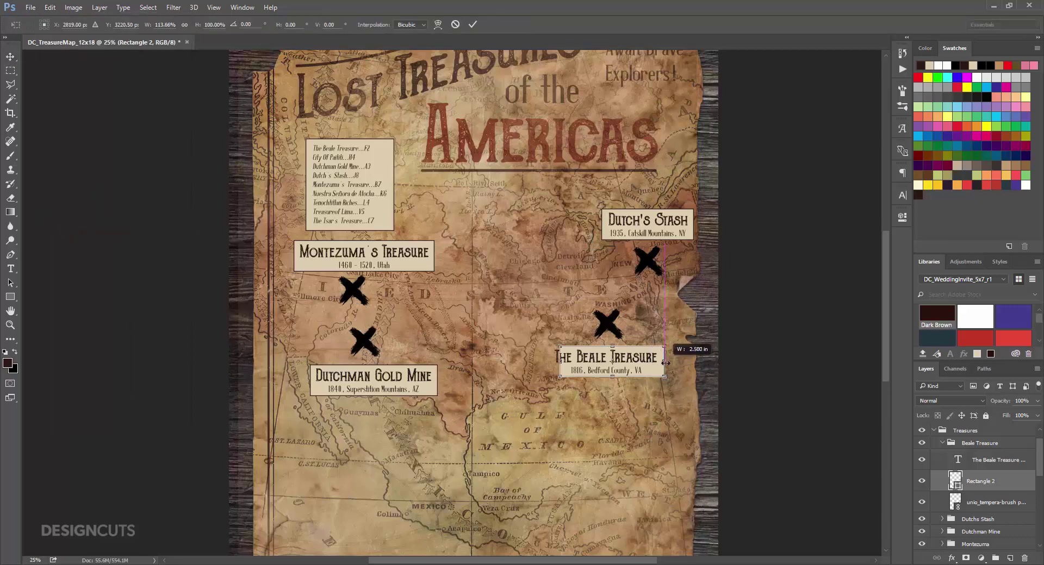
left_click_drag(651, 362, 663, 362)
left_click_drag(560, 362, 552, 363)
key("Return")
Step: Duplicate the Beale Treasure group and rename the copy "Nuestra Senora"
left_click(942, 443)
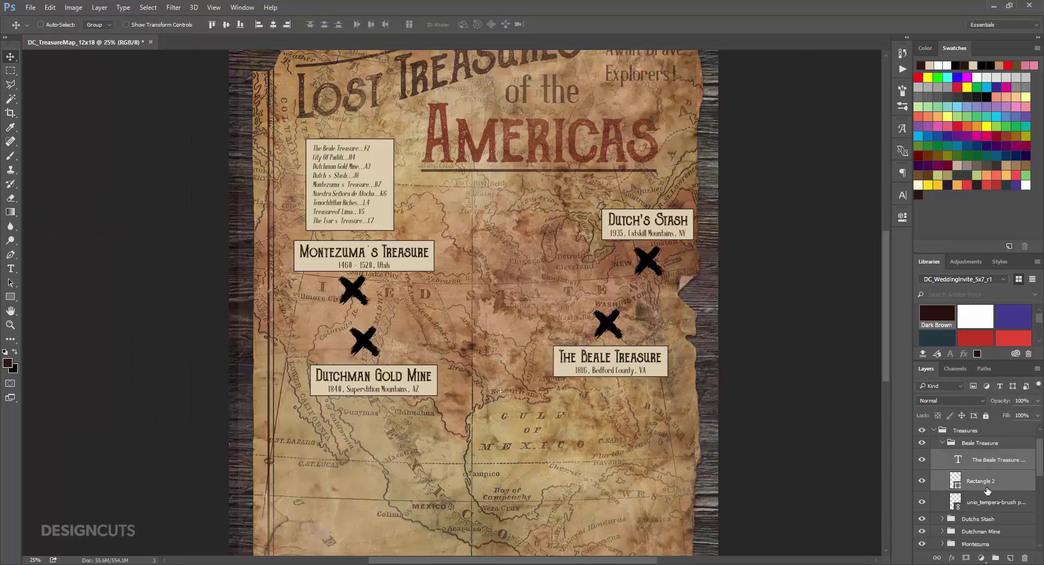
key("ctrl+j")
double_click(987, 443)
type("Nuestra Senora")
key("Return")
Step: Move the Nuestra Senora group's X to the southern tip of Florida and place its label text and rectangle beneath it
left_click(942, 443)
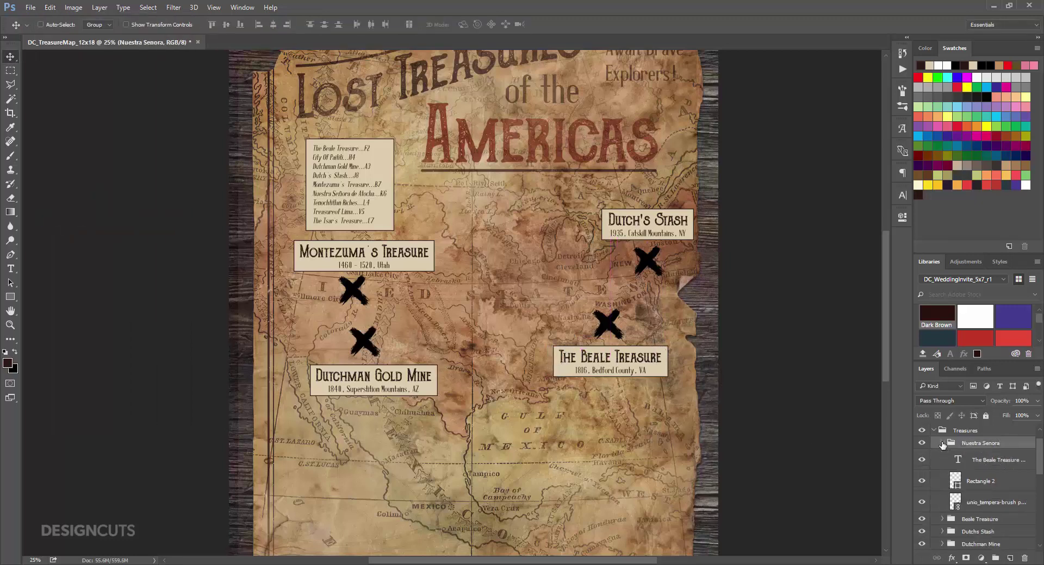
left_click(989, 502)
left_click_drag(607, 325, 624, 446)
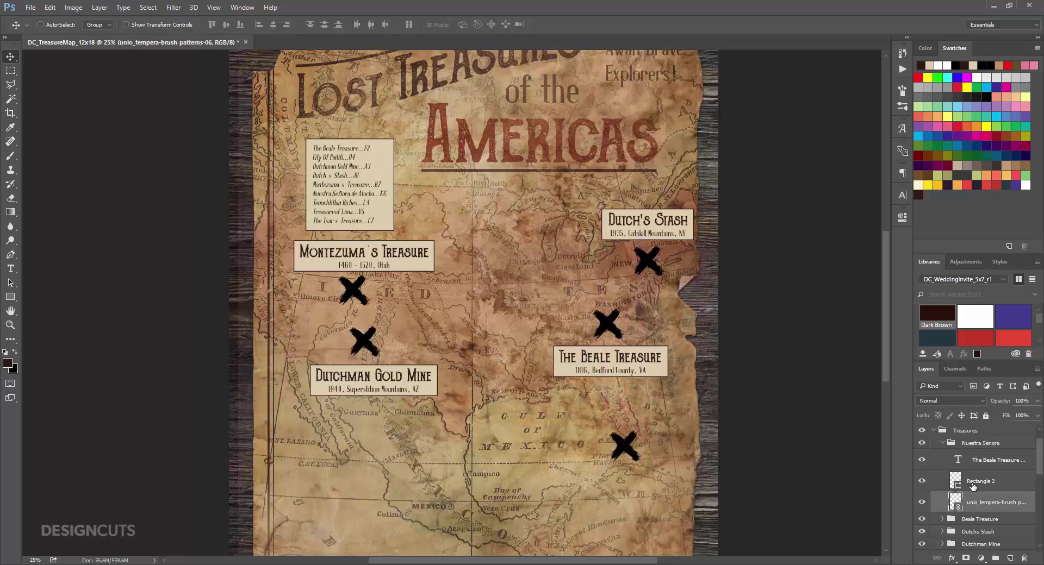
left_click(978, 482)
left_click(995, 460, "shift")
left_click_drag(645, 360, 660, 483)
Step: Change the Nuestra Senora group's label to "Nuestra Senora De Atocha" with the second line "1622, Off the Coast of Key West, FL"
double_click(660, 482)
type("Nuestra Senora De Atocha")
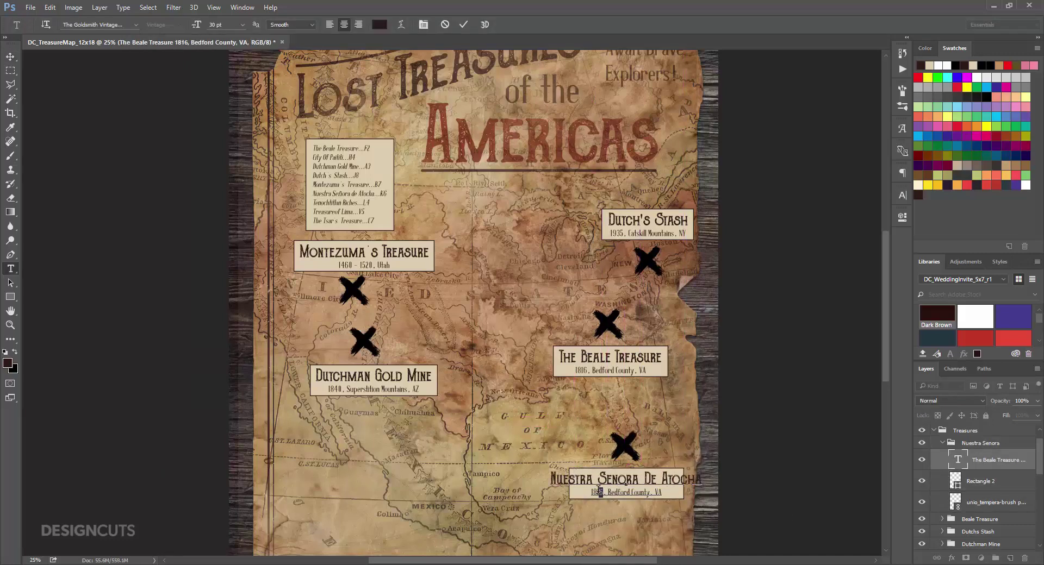
left_click_drag(591, 493, 665, 493)
type("1622, Off the Coast of Key West, FL")
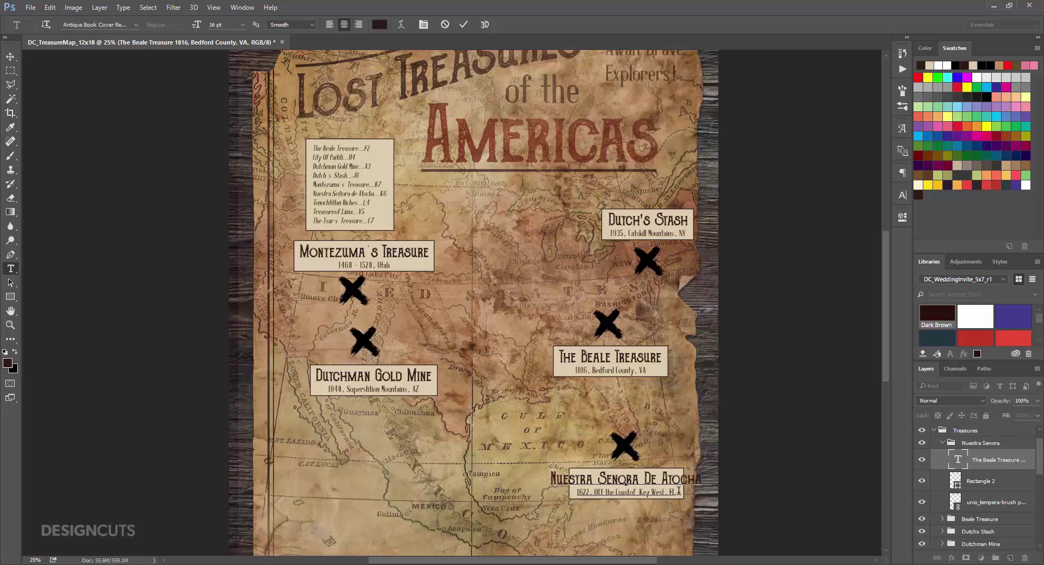
Step: Widen the rectangle on both sides to enclose the Nuestra Senora De Atocha text
left_click(664, 498, "ctrl")
left_click(50, 7)
left_click(76, 223)
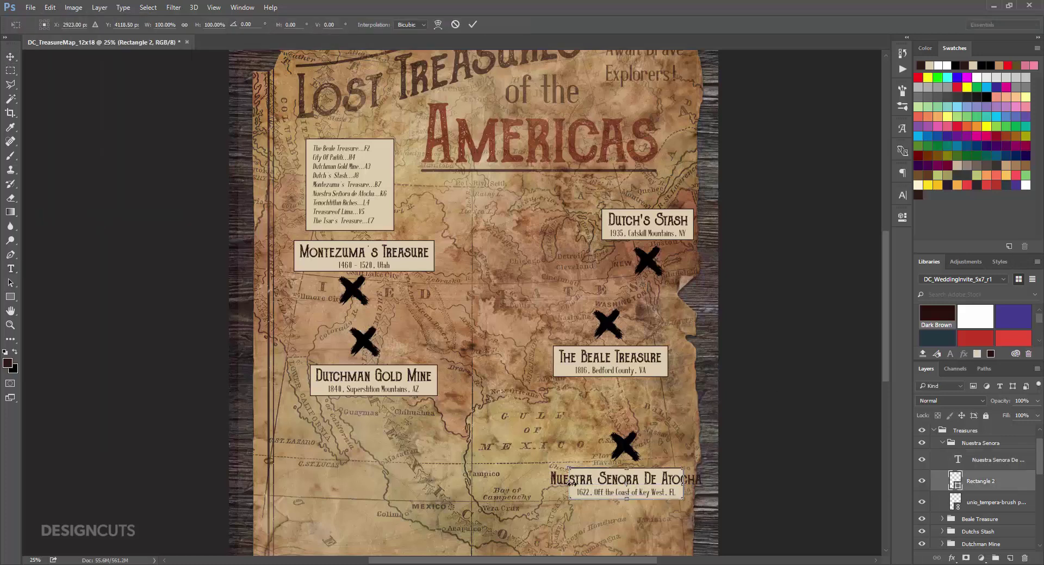
left_click_drag(684, 484, 708, 488)
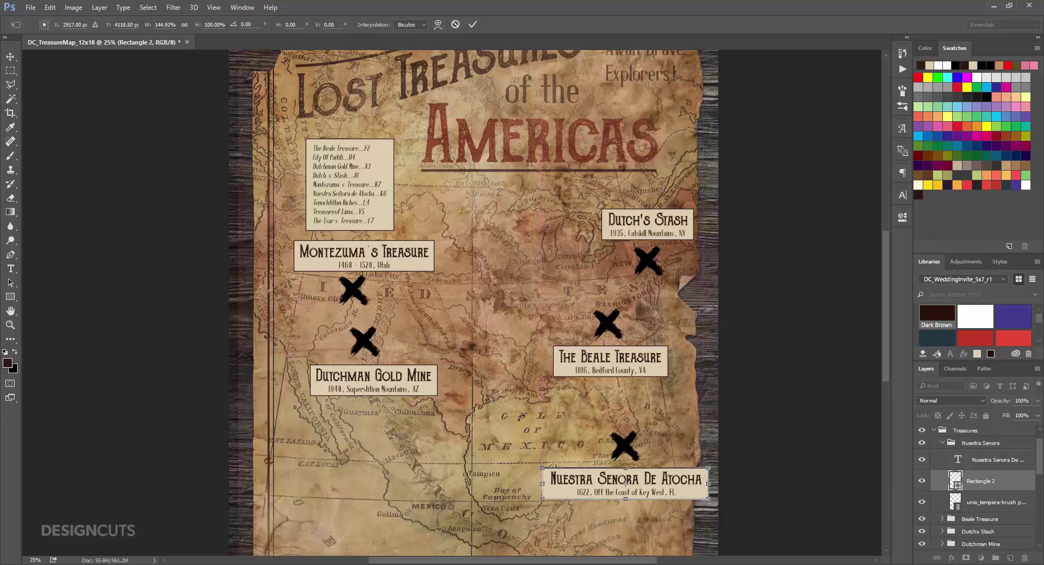
key("Return")
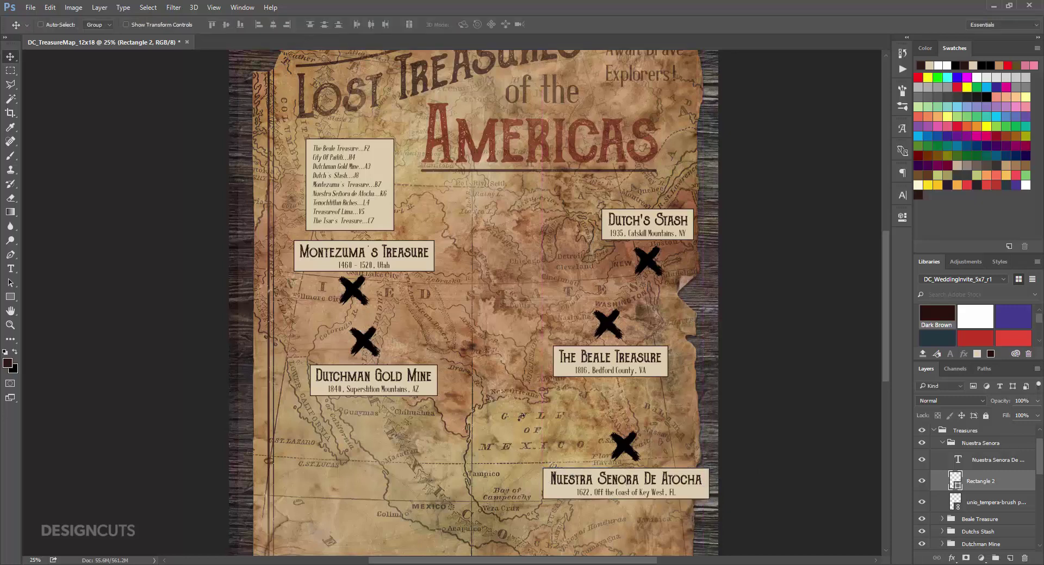
Step: Duplicate the Nuestra Senora group as "Tenochtitlan Riches", placing its X beside Mexico City and its label text and rectangle beneath
left_click(939, 445)
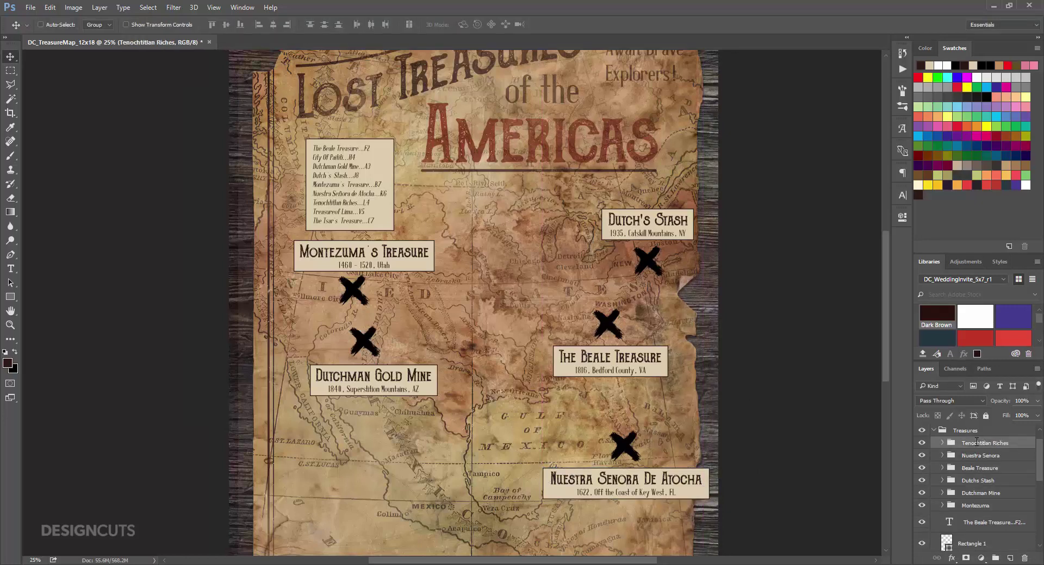
left_click_drag(542, 477, 542, 354)
left_click(424, 307, "ctrl")
left_click_drag(425, 308, 472, 406)
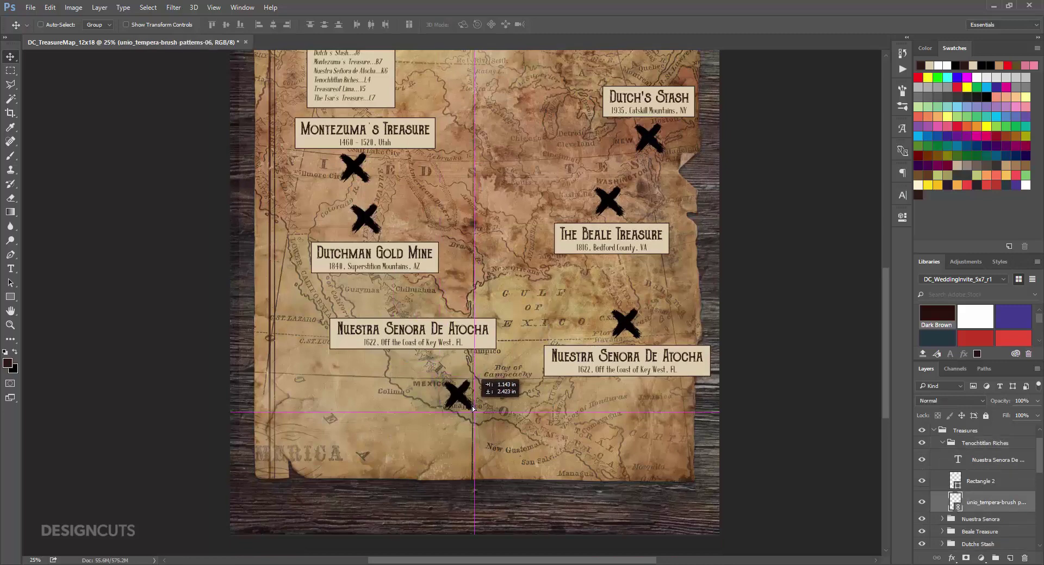
left_click(978, 481)
left_click(982, 461, "shift")
left_click_drag(414, 333, 457, 433)
Step: Change the Tenochtitlan Riches group's label to "Tenochtitlan Riches" with the second line "1520, Mexico City, Mexico"
key("t")
left_click_drag(536, 430, 374, 429)
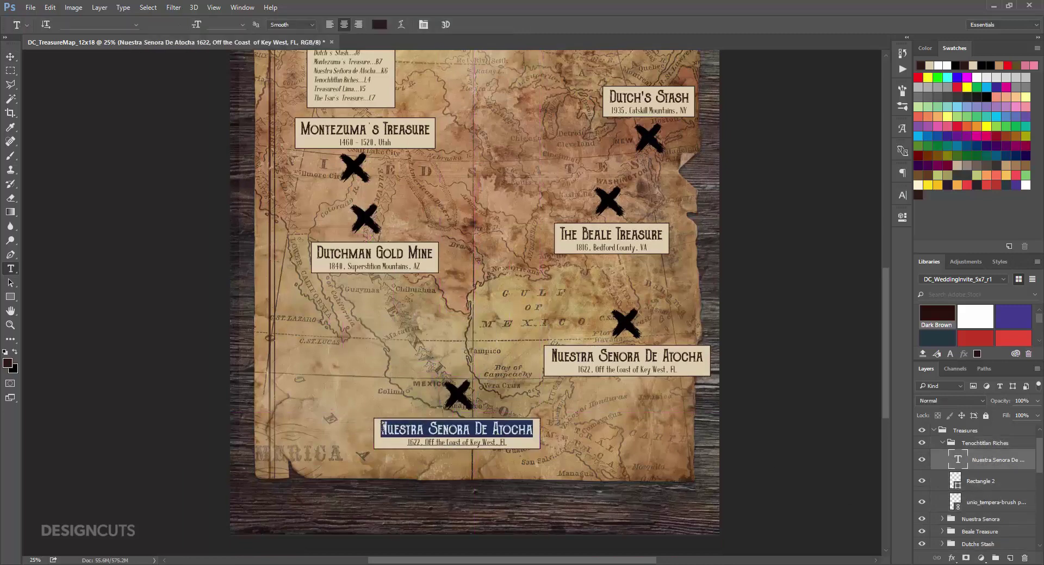
type("Tenochtitlan Riches")
left_click_drag(506, 443, 407, 443)
type("1520,")
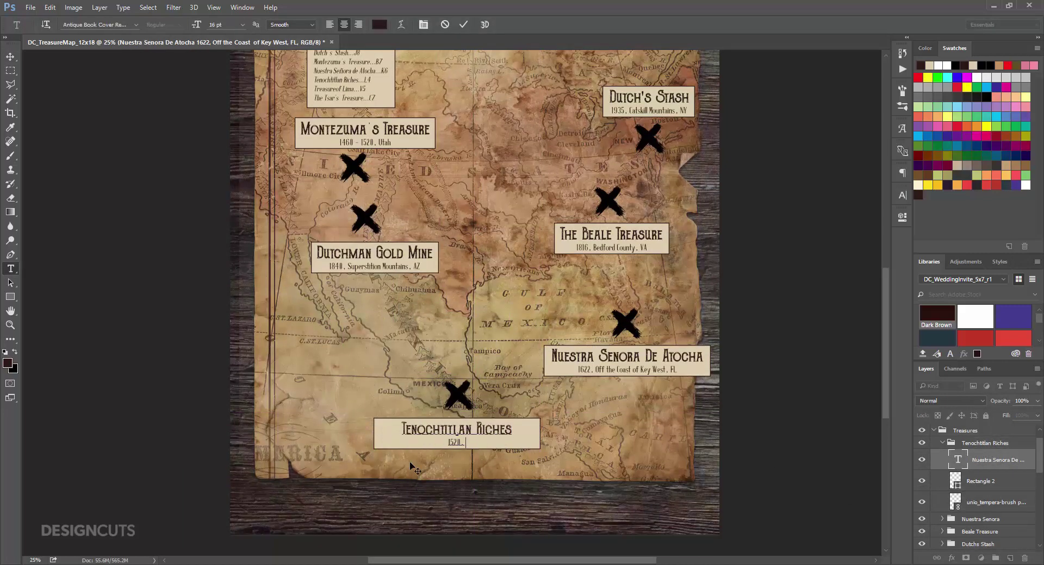
type(" Mexico City, Mexico")
key("ctrl+Return")
Step: Narrow the rectangle on both sides to fit the Tenochtitlan Riches text
left_click(979, 481)
key("ctrl+t")
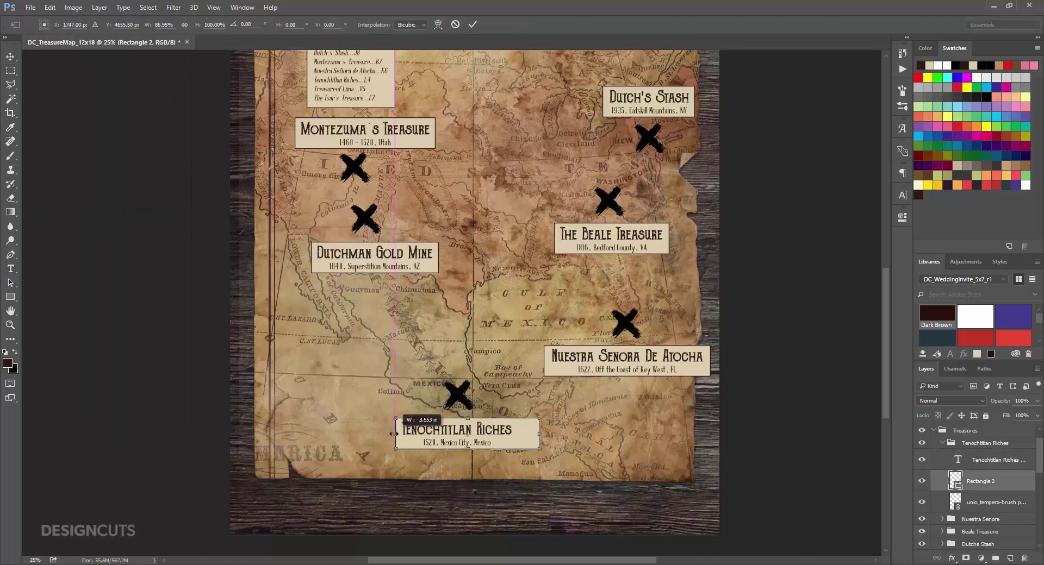
left_click_drag(374, 433, 395, 433)
key("Return")
key("v")
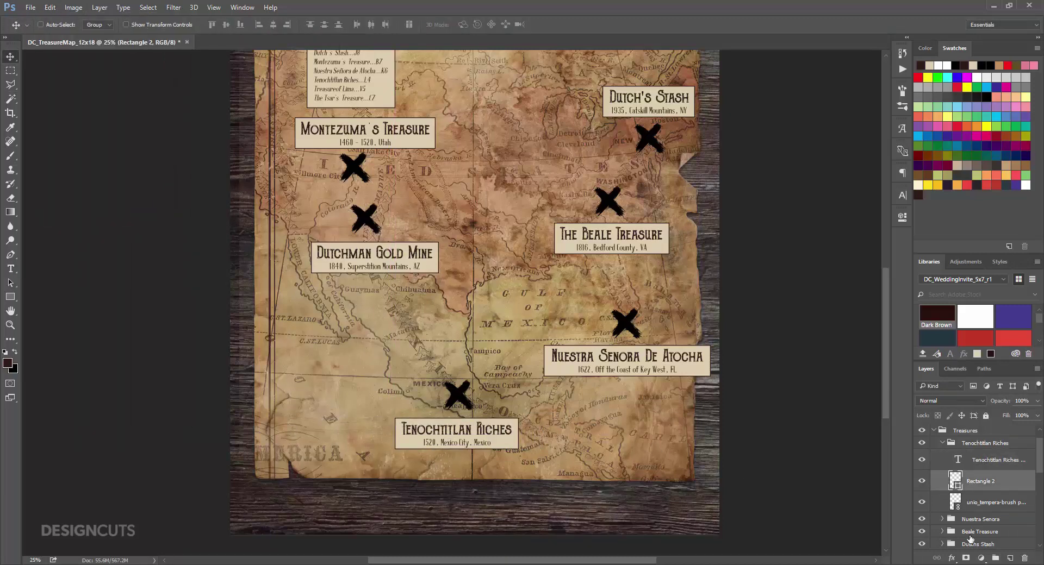
Step: Duplicate the Tenochtitlan Riches X above that group and move the copy to Central America near the map's lower-right edge
left_click_drag(1003, 504, 1011, 559)
left_click_drag(1008, 502, 996, 441)
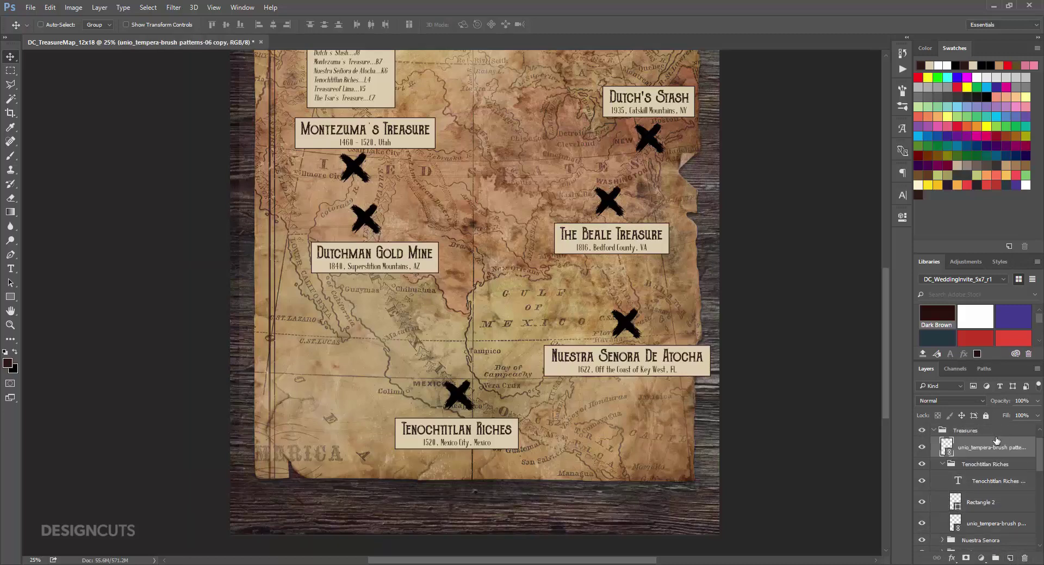
left_click(942, 466)
mouse_move(491, 402)
left_mouse_down()
mouse_move(631, 445)
mouse_move(645, 465)
left_mouse_up()
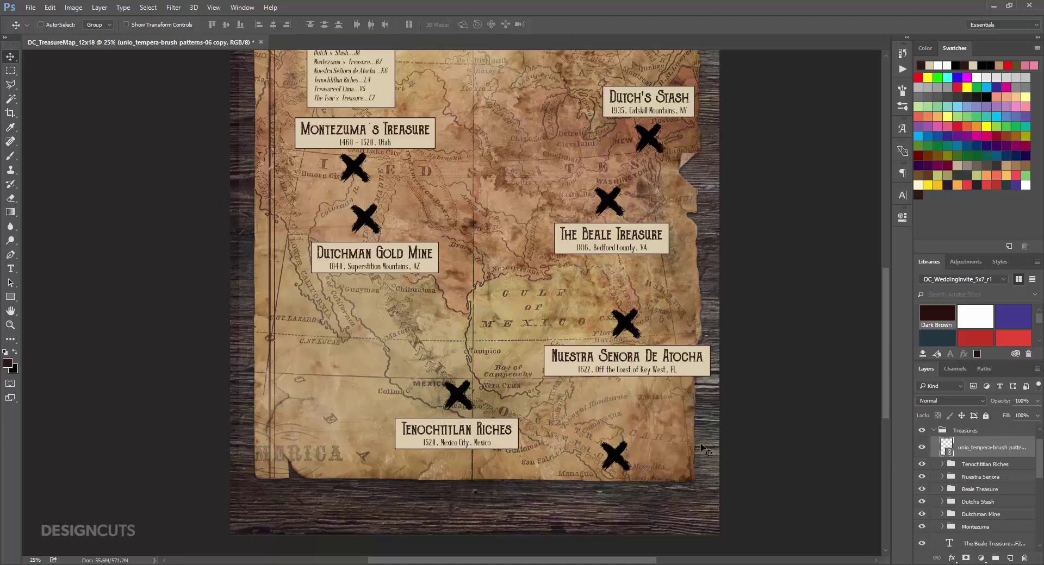
scroll(705, 451, "down", 2)
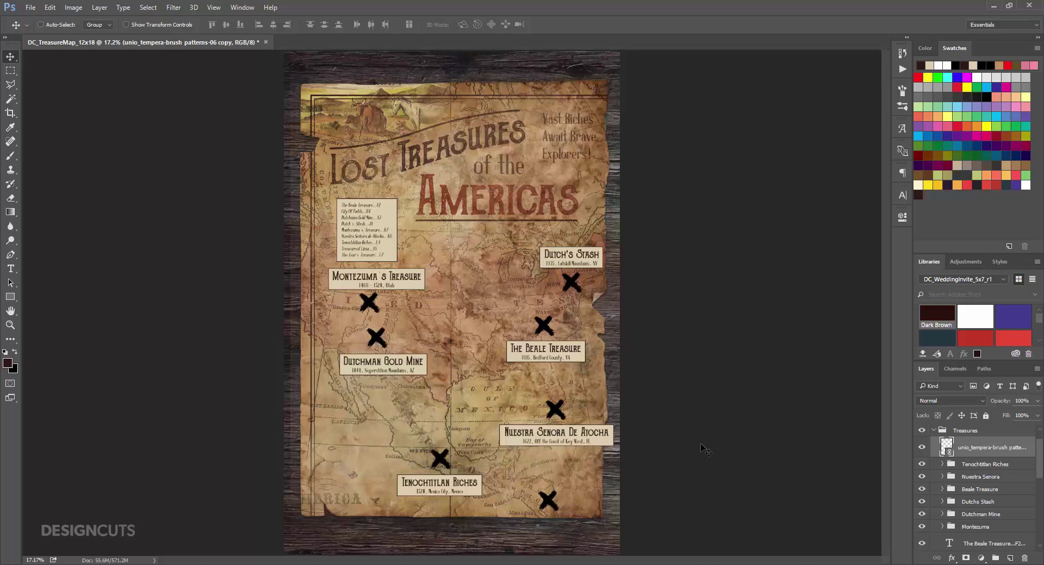
Step: Rotate the X in the Dutchman Mine group so its brush strokes differ from the other marks
left_click(942, 516)
scroll(957, 514, "down", 3)
left_click(977, 511)
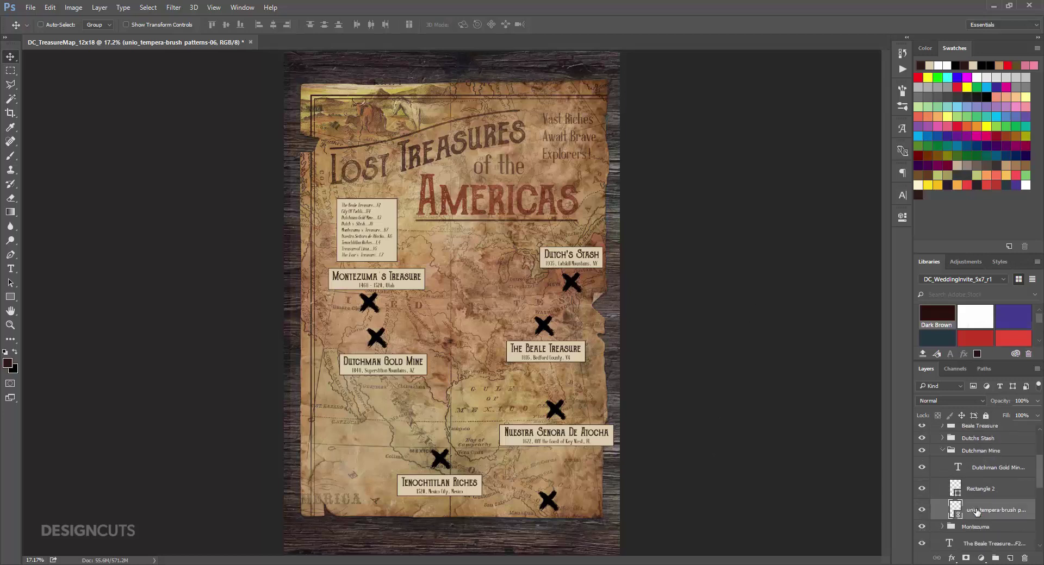
left_click(50, 8)
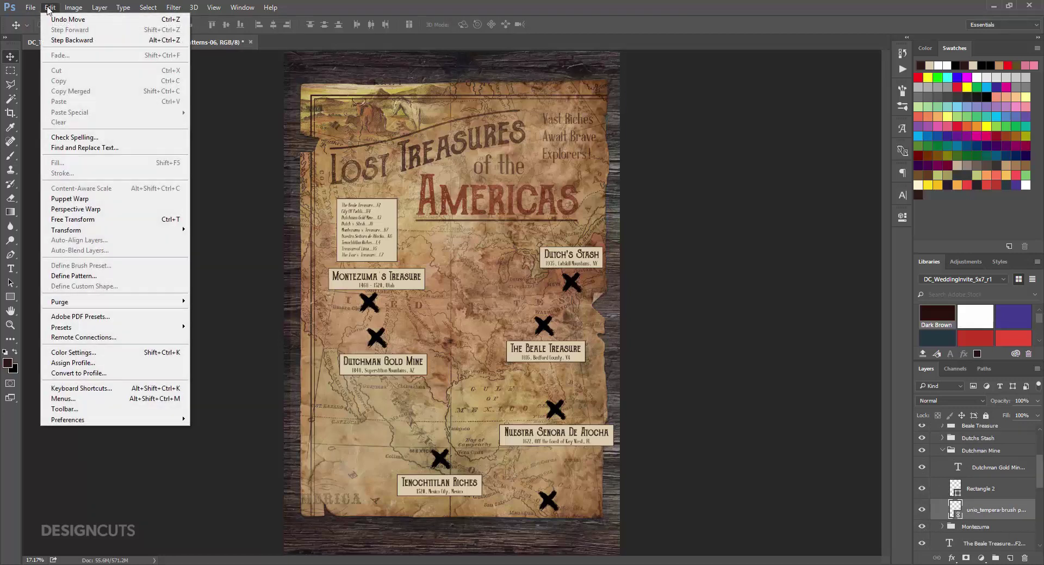
left_click(101, 220)
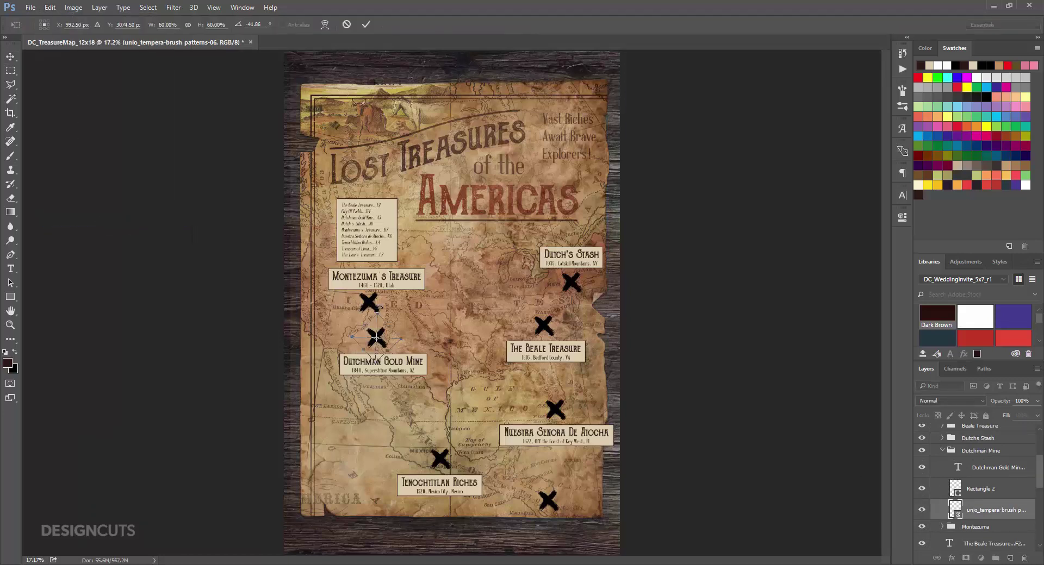
left_click_drag(379, 308, 336, 332)
key("Return")
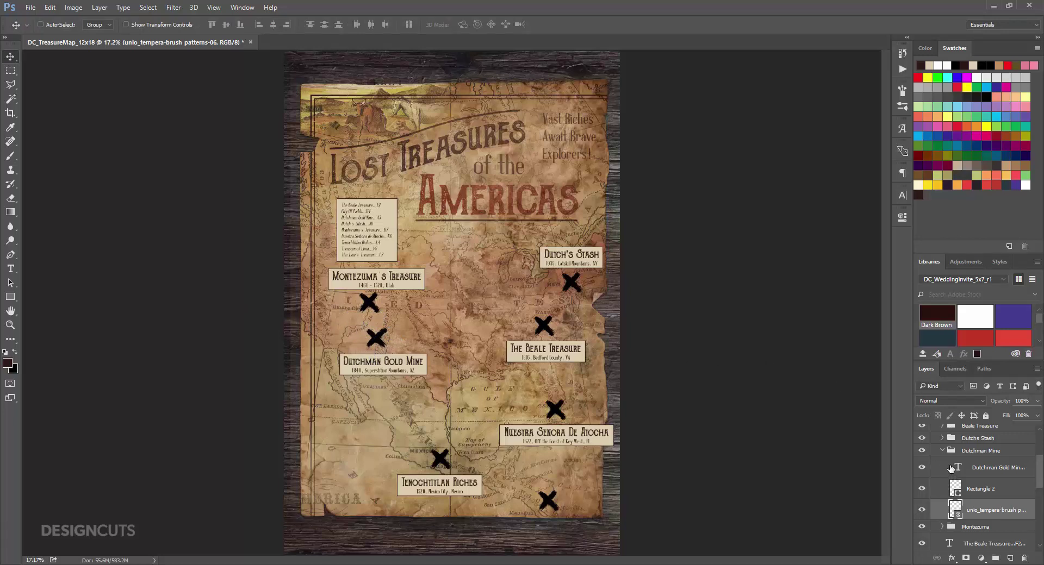
left_click(942, 451)
scroll(950, 463, "up", 3)
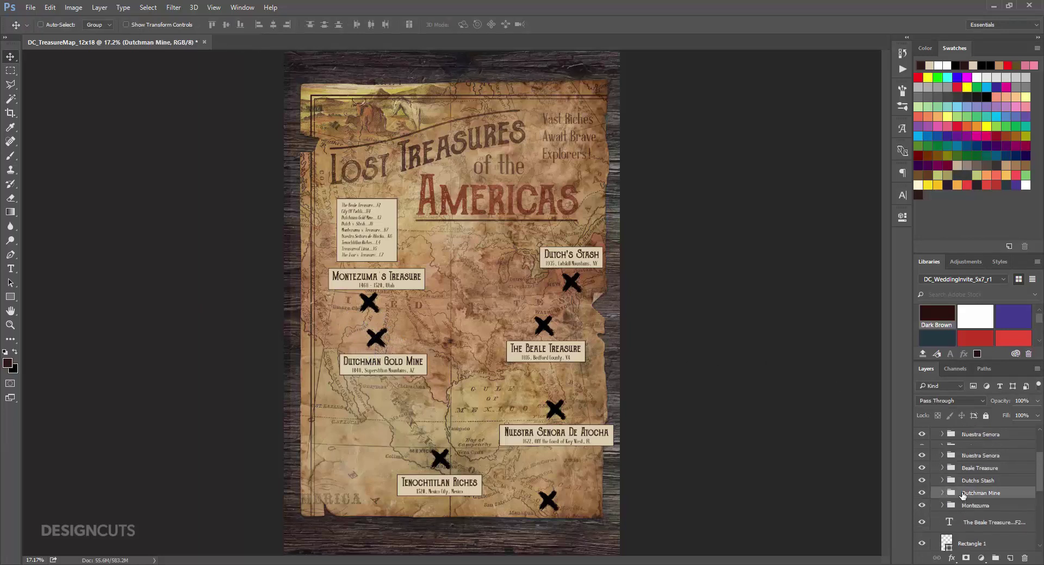
Step: Rotate the X in the Beale Treasure group so it varies from the other marks
left_click(942, 469)
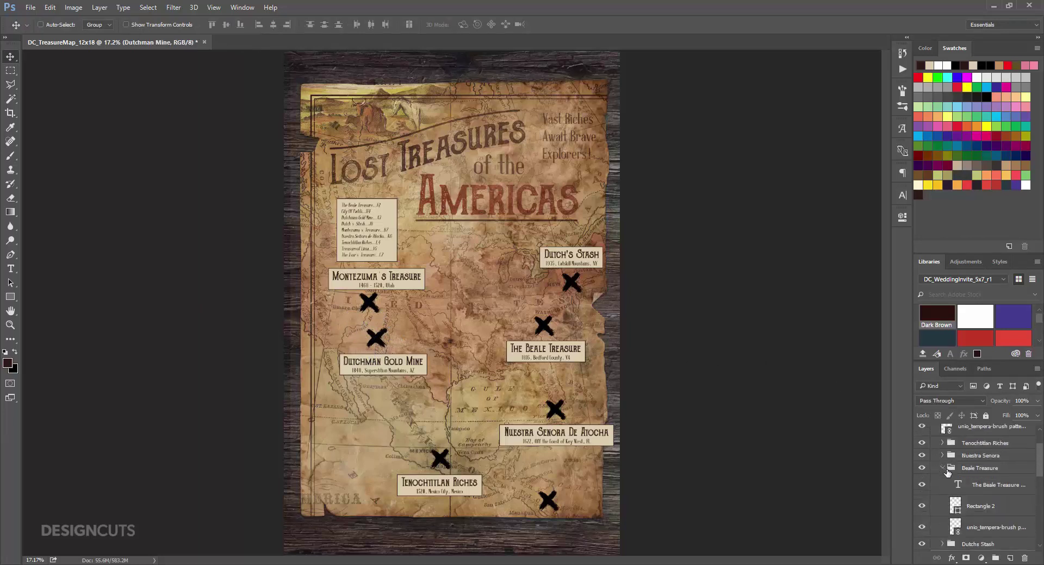
left_click(970, 524)
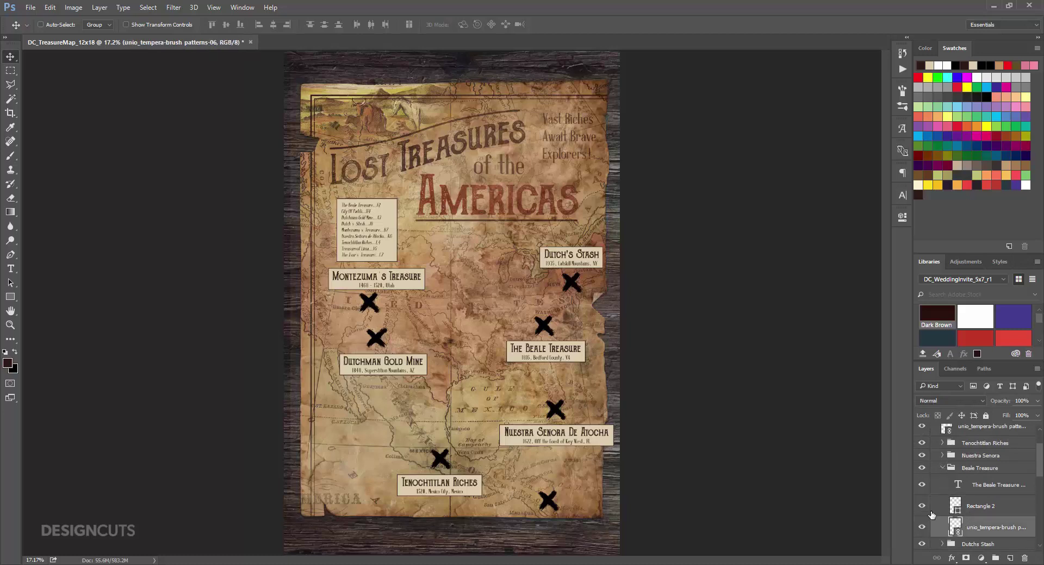
left_click(49, 7)
left_click(81, 219)
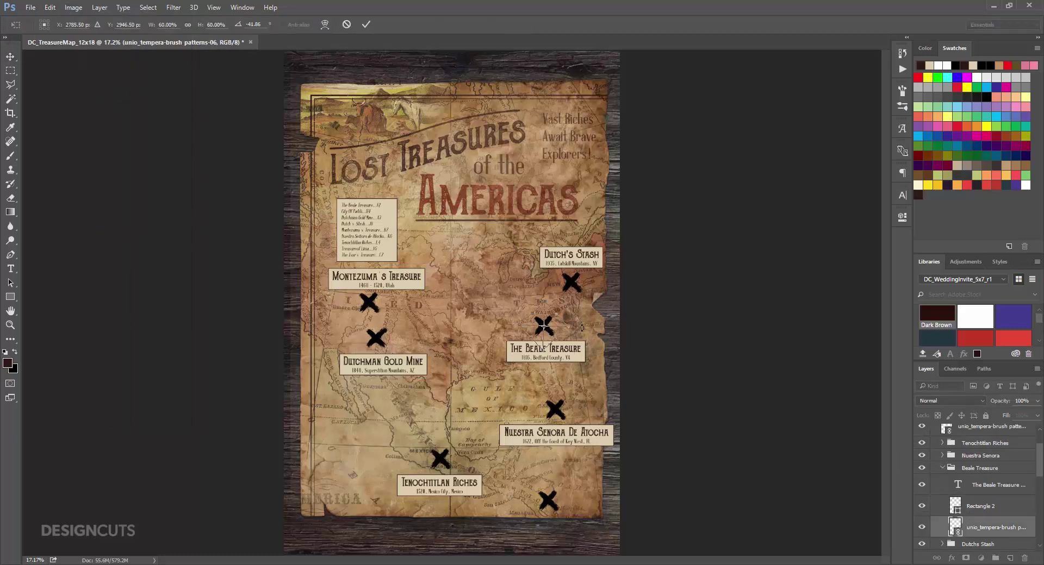
left_click_drag(582, 326, 541, 361)
key("Return")
Step: Rotate the X in the Dutchs Stash group to a different angle from the other marks
left_click(571, 281, "ctrl")
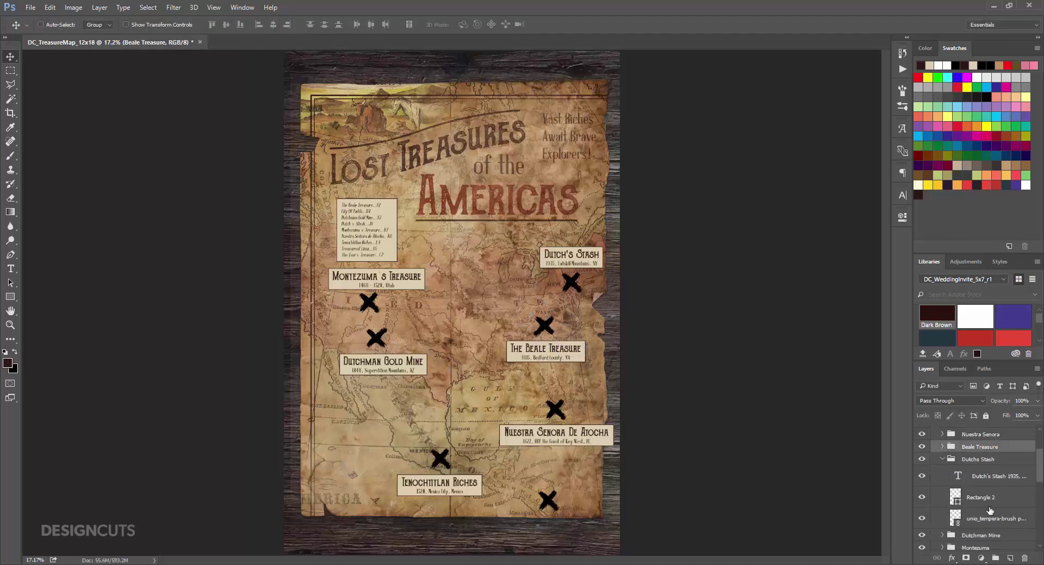
left_click(50, 7)
left_click(74, 206)
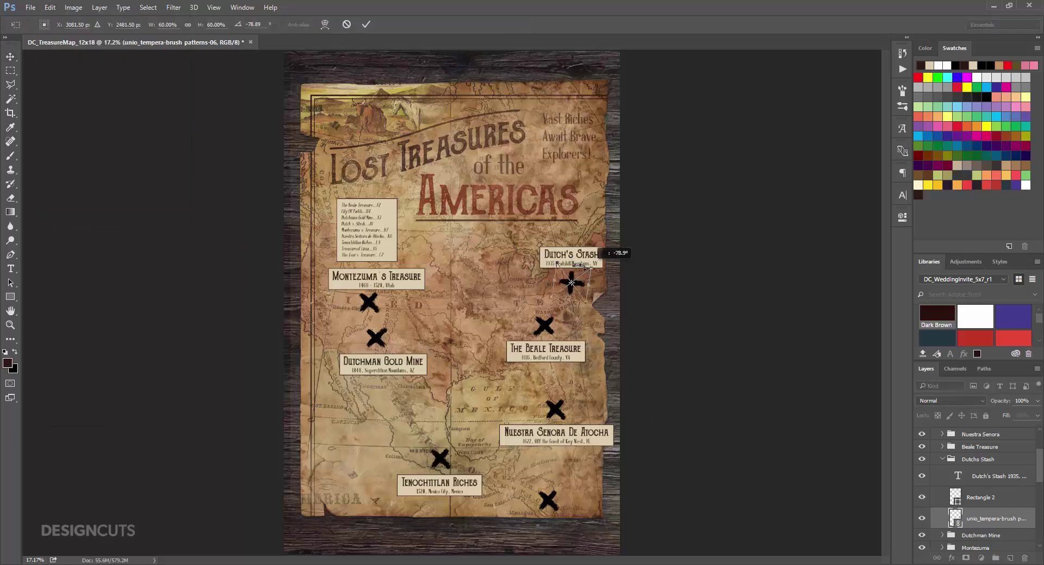
key("Return")
left_click(943, 460)
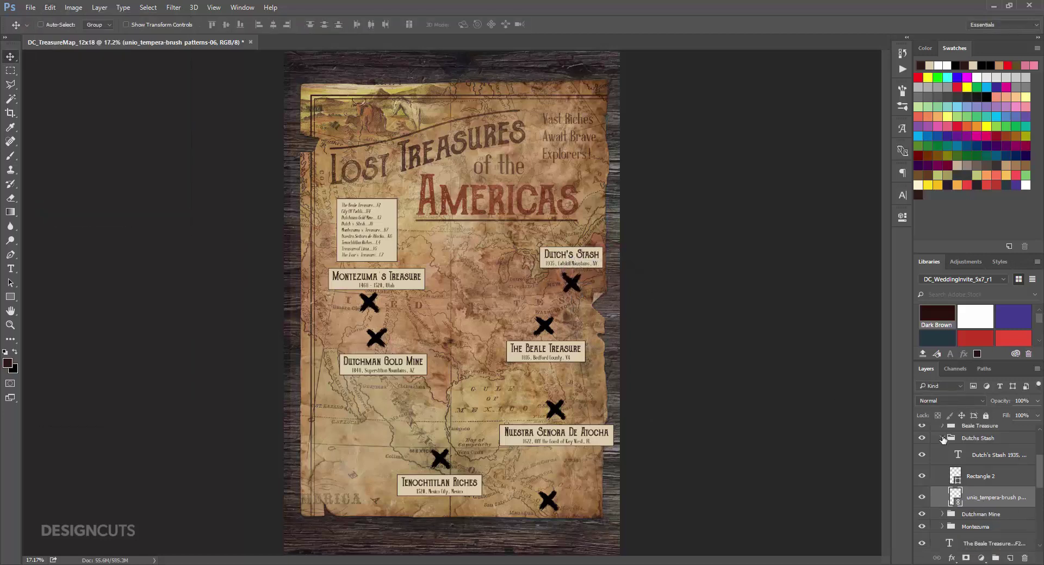
Step: Rotate the X in the Nuestra Senora group to give it a different angle
scroll(941, 478, "up", 2)
left_click(943, 476)
left_click(990, 536)
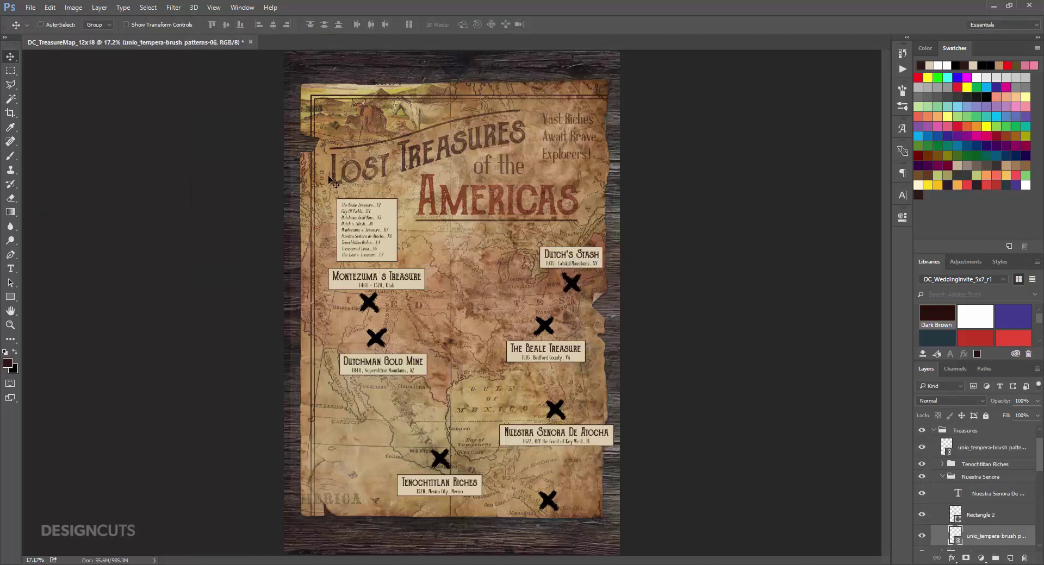
left_click(50, 7)
left_click(77, 219)
left_click_drag(624, 394, 560, 393)
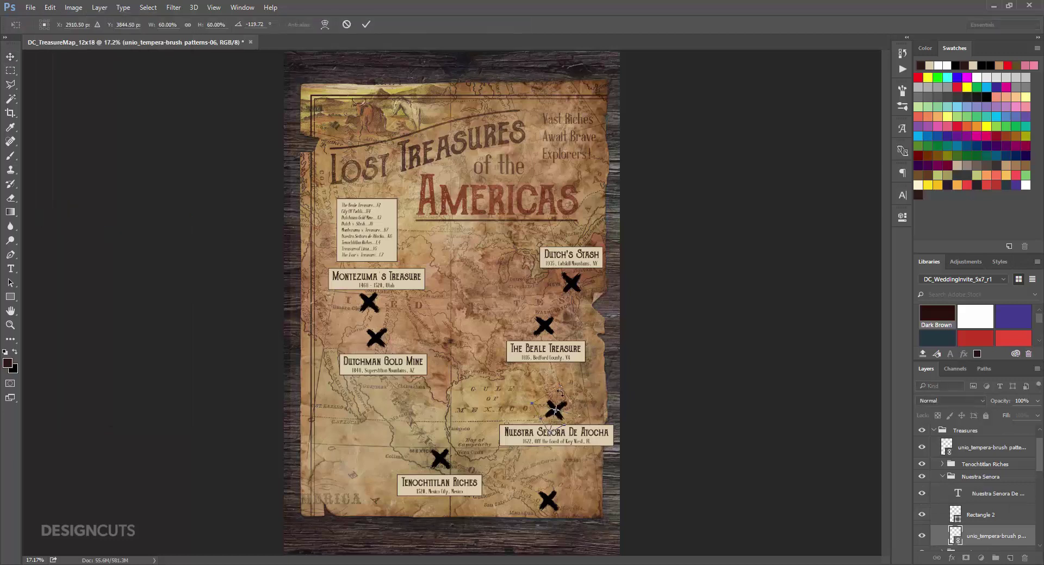
key("Return")
left_click(942, 477)
Step: Rotate the X in the Tenochtitlan Riches group to give it its own angle
left_click(942, 464)
scroll(978, 490, "down", 1)
left_click(989, 503)
left_click(50, 7)
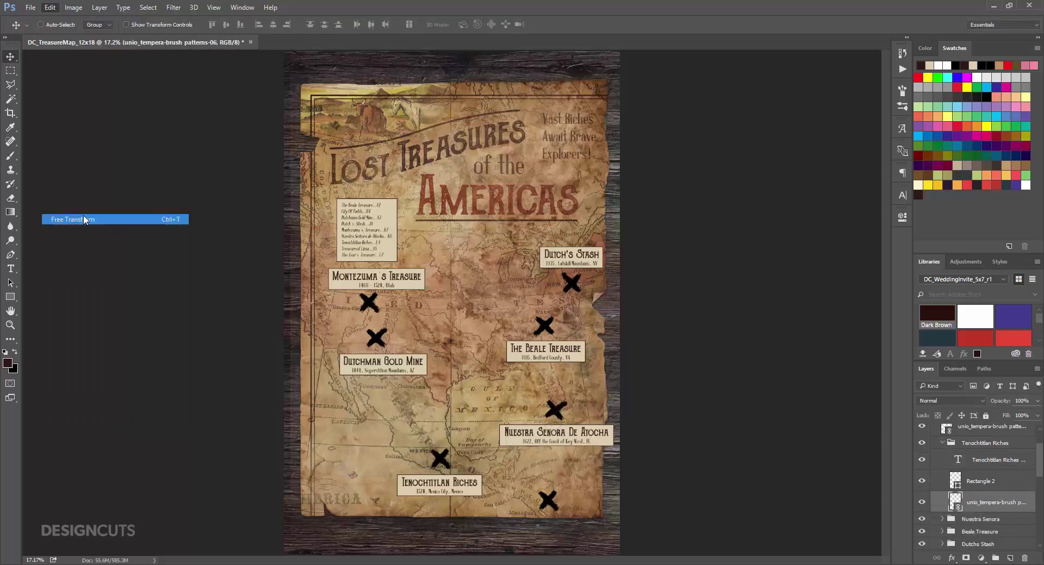
left_click(76, 219)
left_click_drag(413, 479, 399, 461)
key("Return")
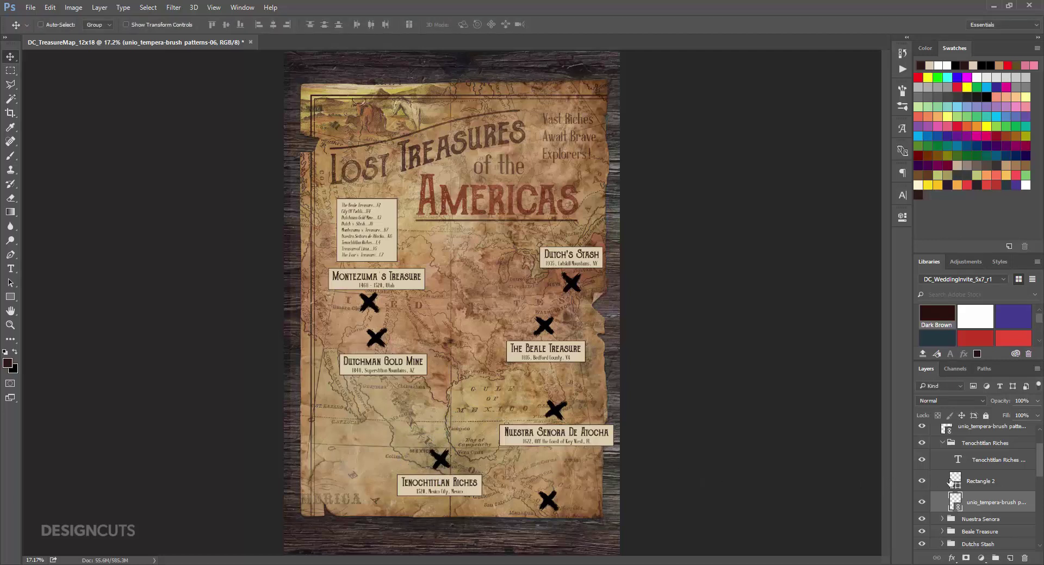
left_click(942, 445)
scroll(945, 452, "up", 2)
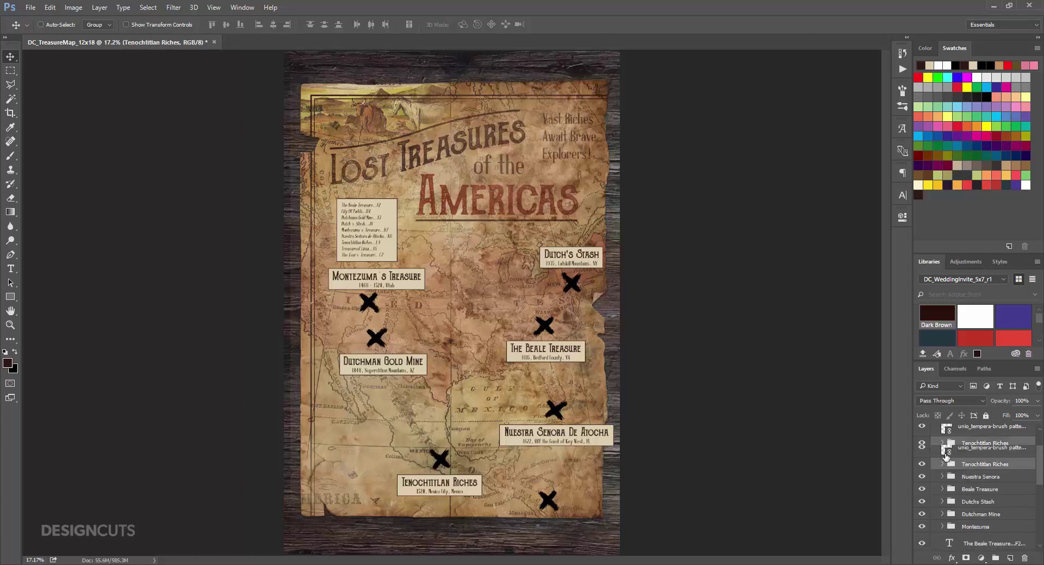
Step: Collapse the Treasures group and set its blend mode to Multiply
left_click(934, 452)
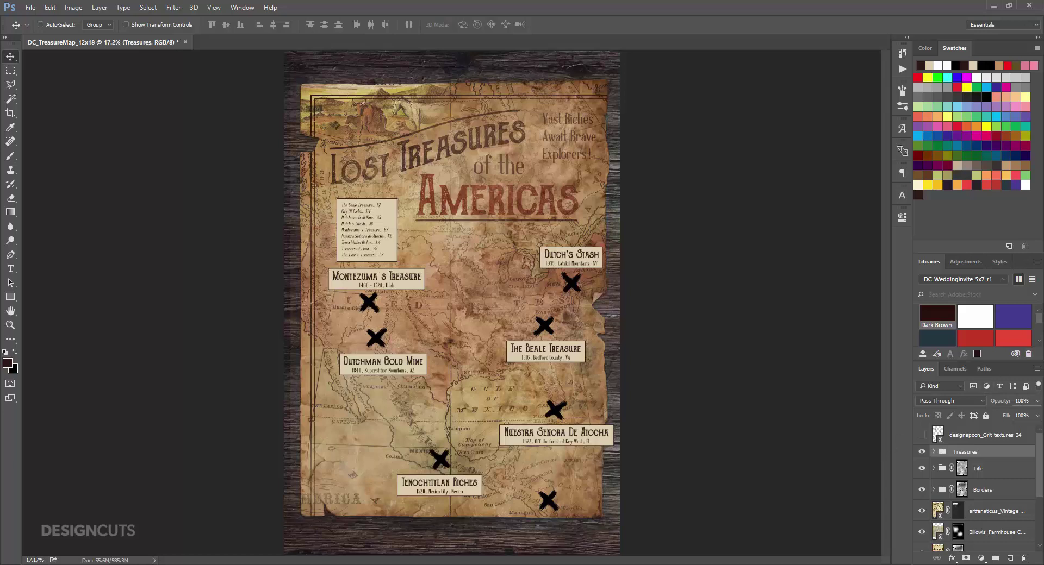
left_click(983, 403)
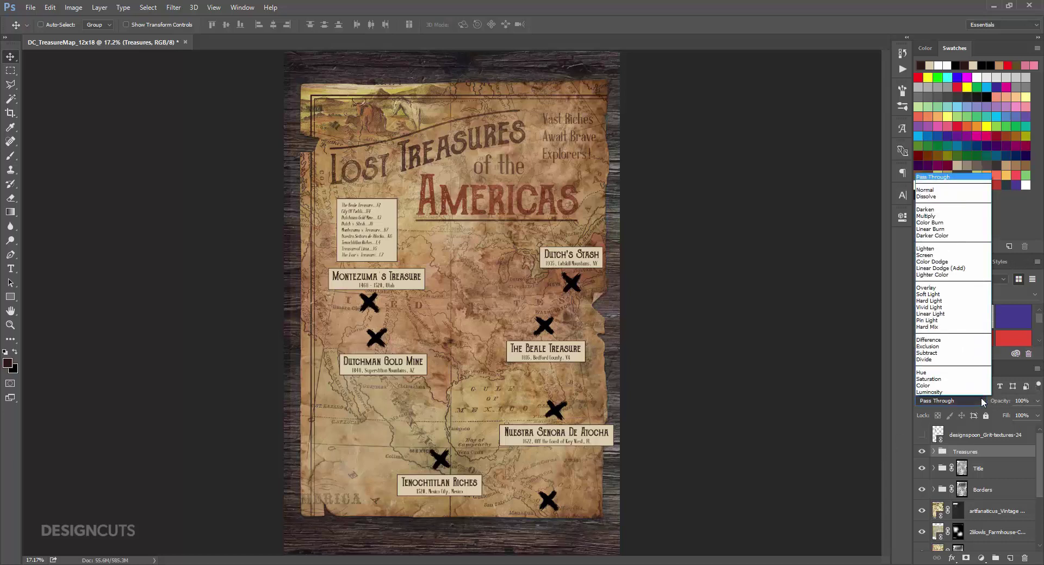
left_click(947, 223)
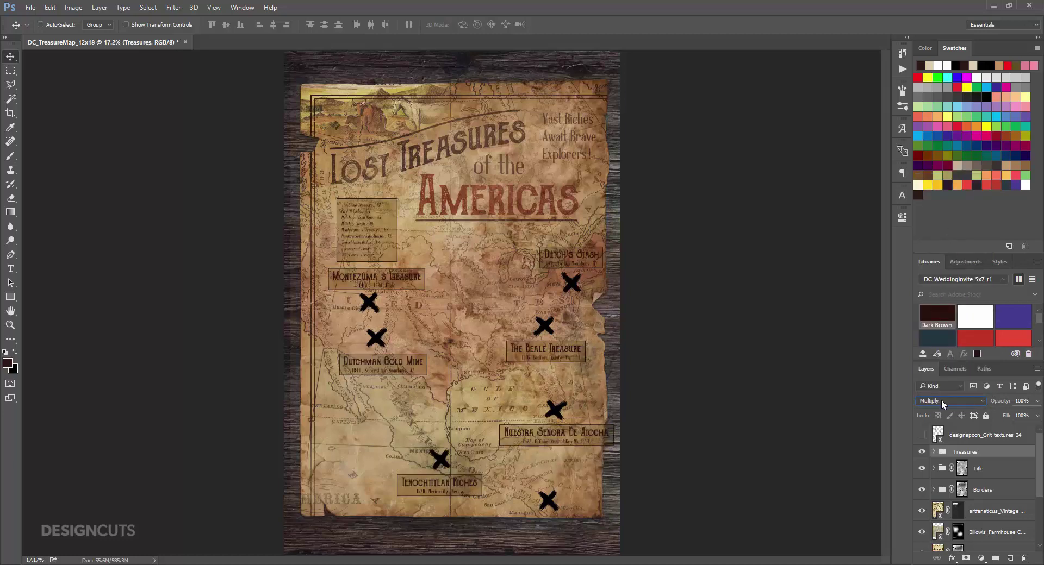
Step: Mask the Treasures group with a selection loaded from the mask of the vintage map layer directly above the paper
key("ctrl")
scroll(974, 531, "down", 3)
left_click(959, 492, "ctrl")
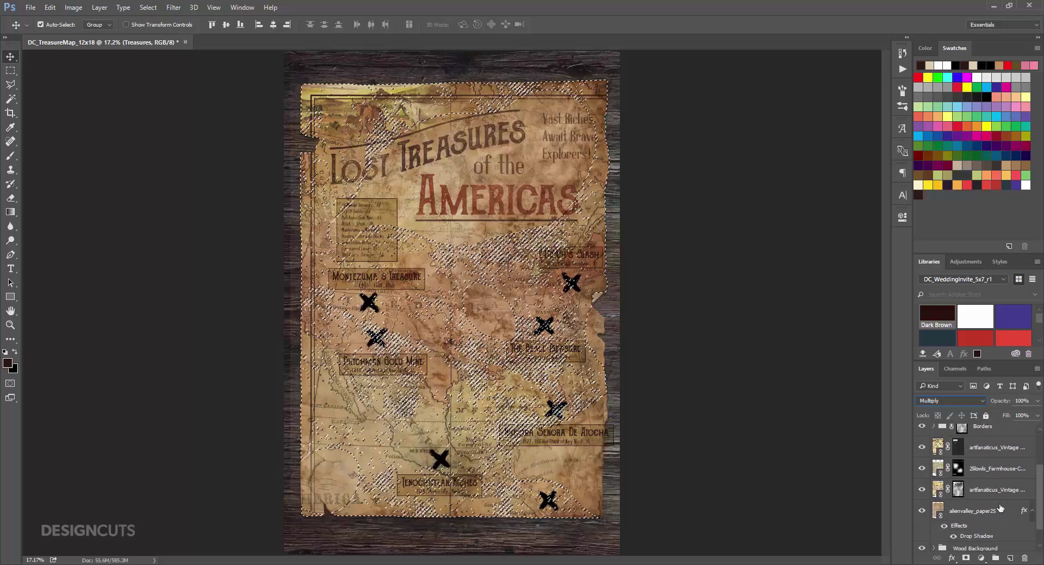
scroll(973, 522, "up", 3)
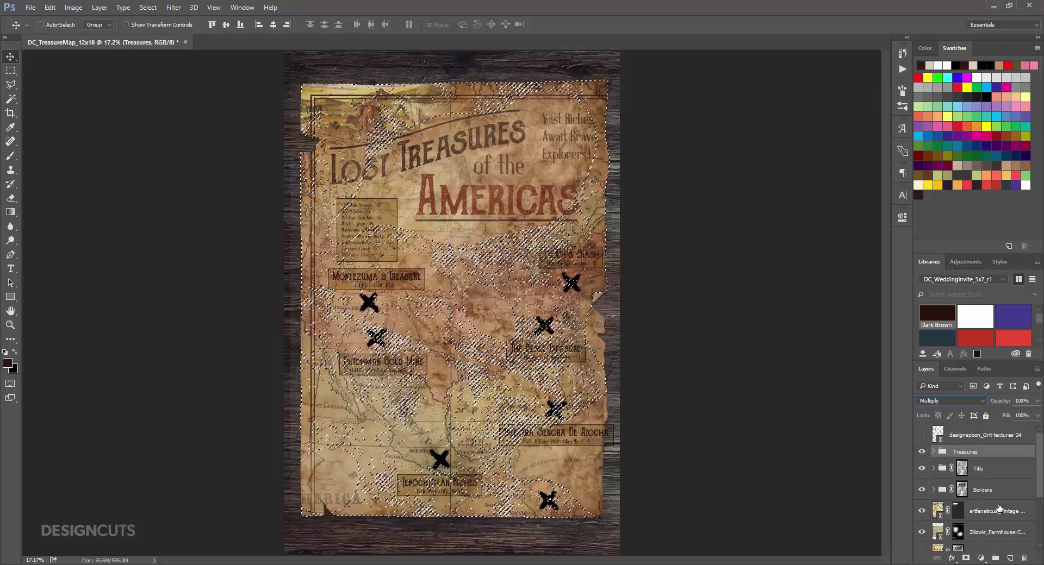
left_click(968, 559)
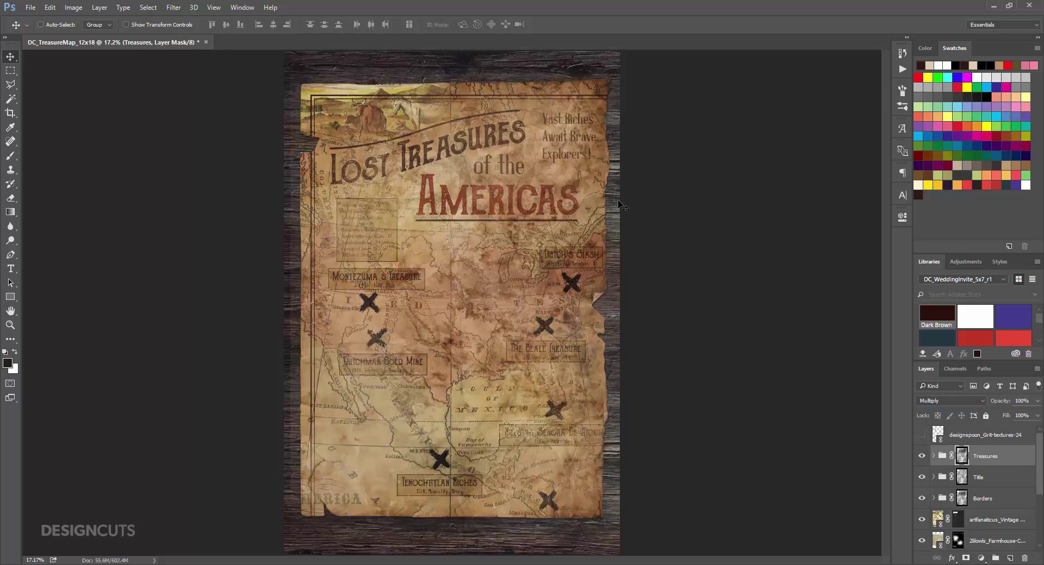
Step: Expand the Treasures group and the treasure location groups inside it to reach their label box layers
key("z")
left_click_drag(376, 229, 413, 234)
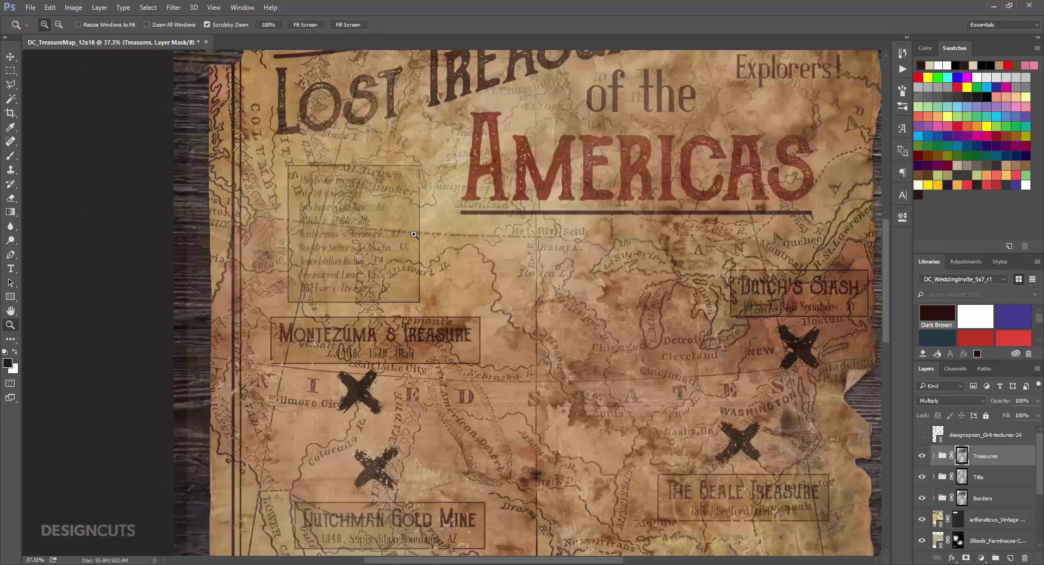
left_click(10, 57)
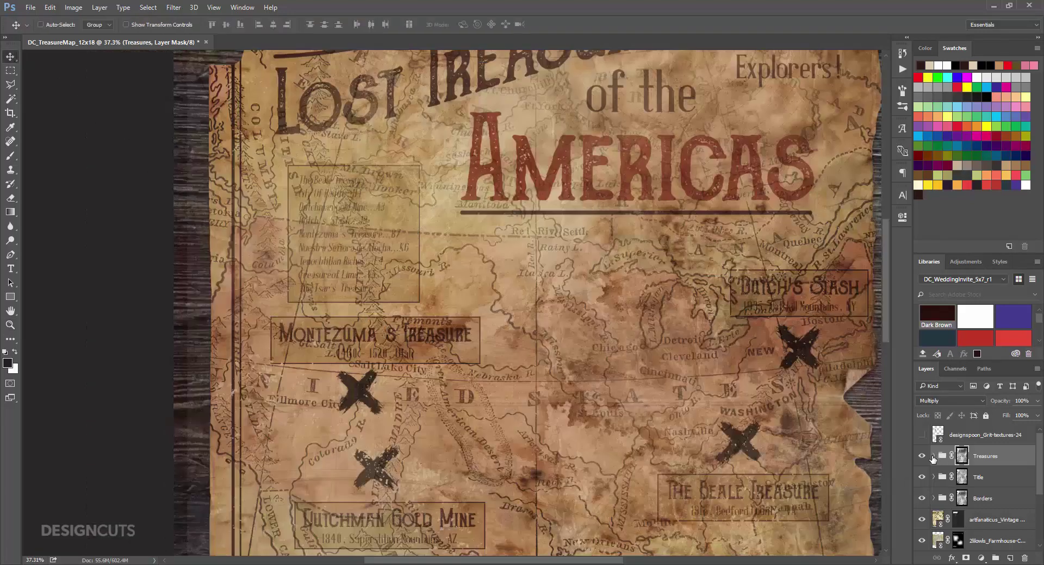
left_click(933, 459)
scroll(946, 500, "down", 2)
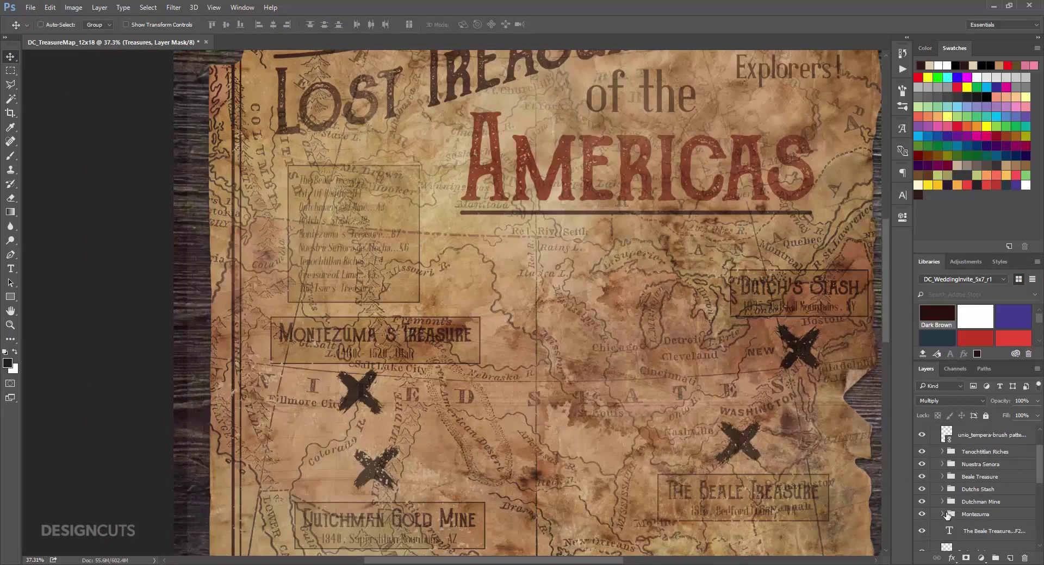
left_click(947, 515)
left_click(942, 515)
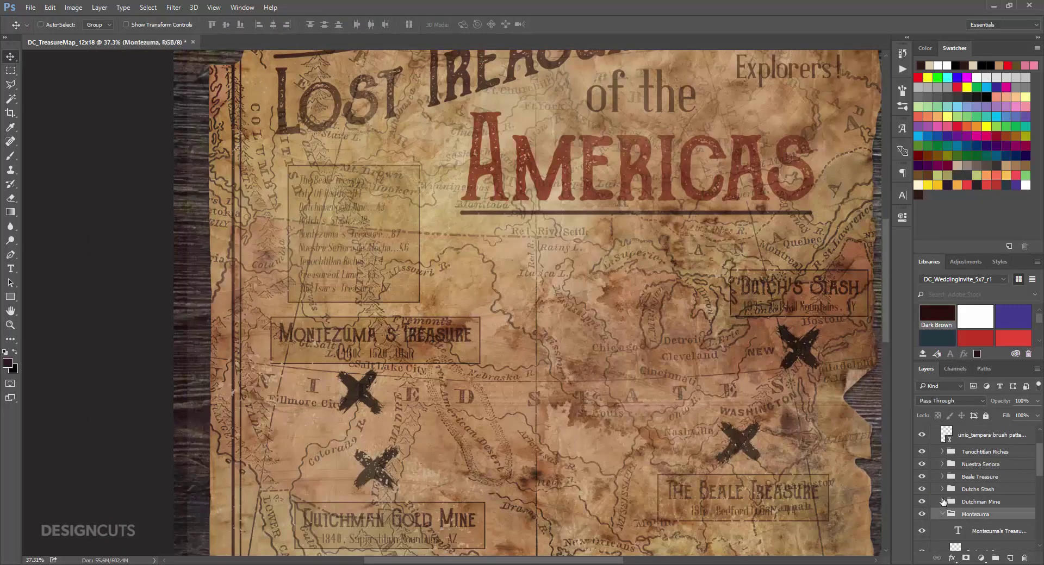
left_click(942, 502)
left_click(943, 489)
left_click(942, 477)
left_click(943, 464)
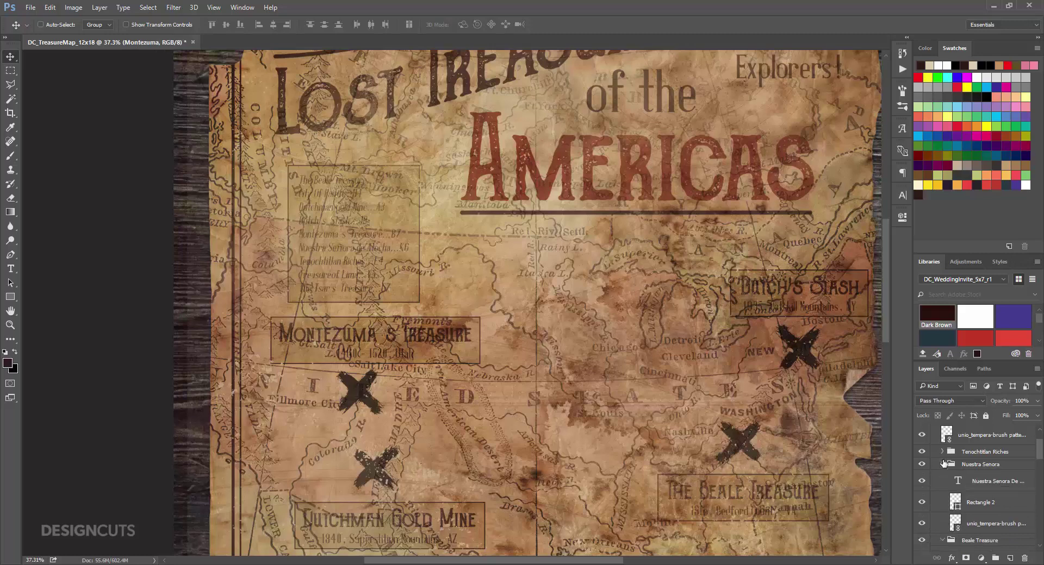
Step: Load the Montezuma, Dutchman Mine and Dutchs Stash label rectangles as one combined selection
scroll(978, 490, "down", 3)
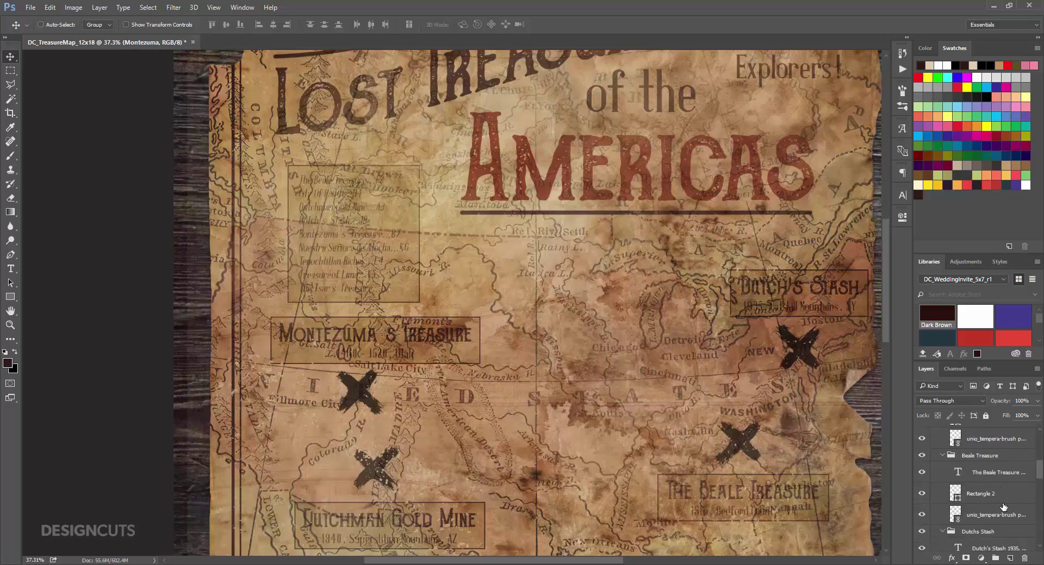
scroll(1003, 507, "down", 6)
scroll(1003, 507, "down", 5)
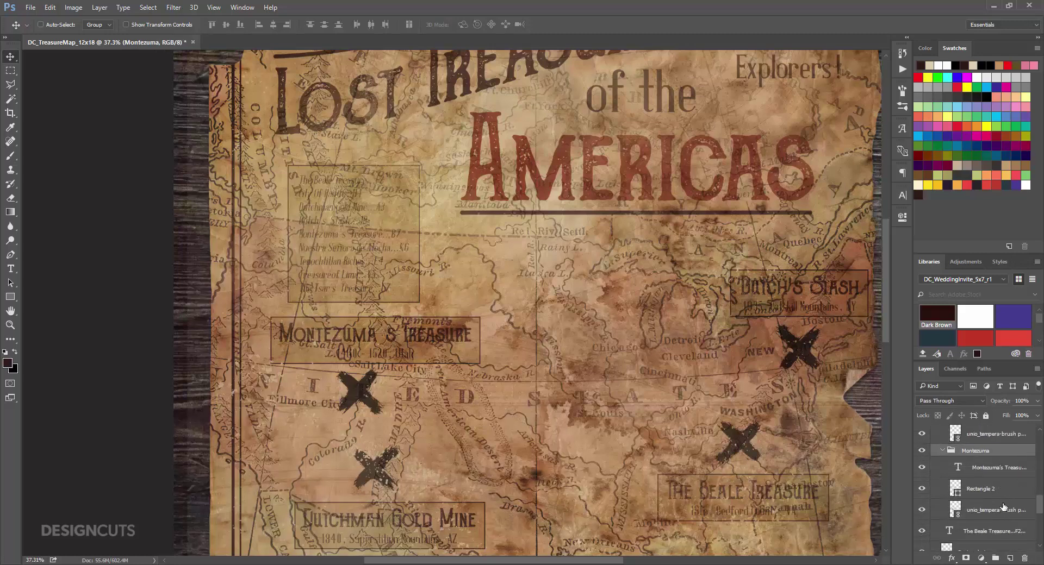
scroll(1003, 507, "up", 1)
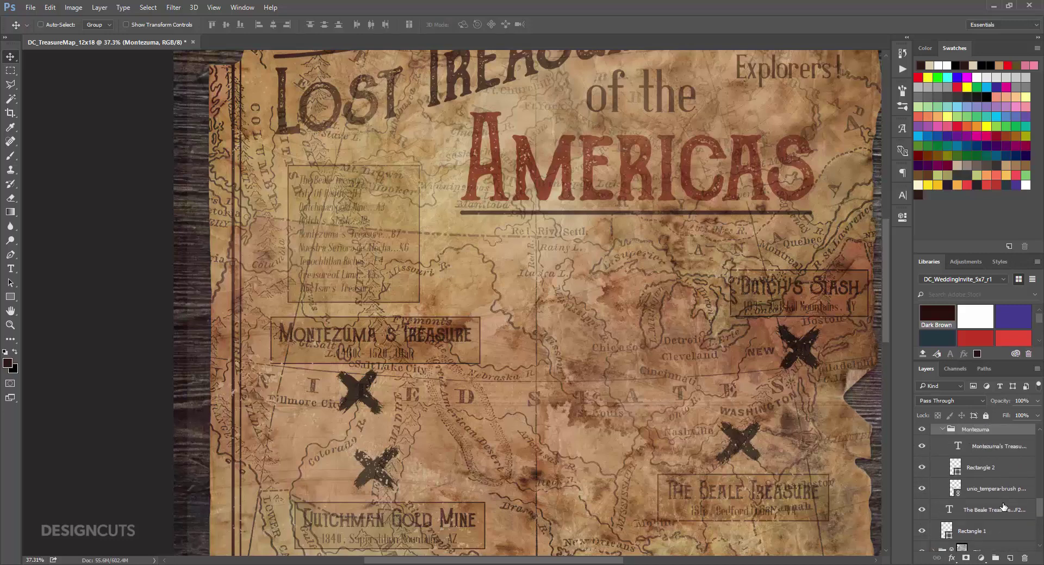
left_click(956, 468, "ctrl")
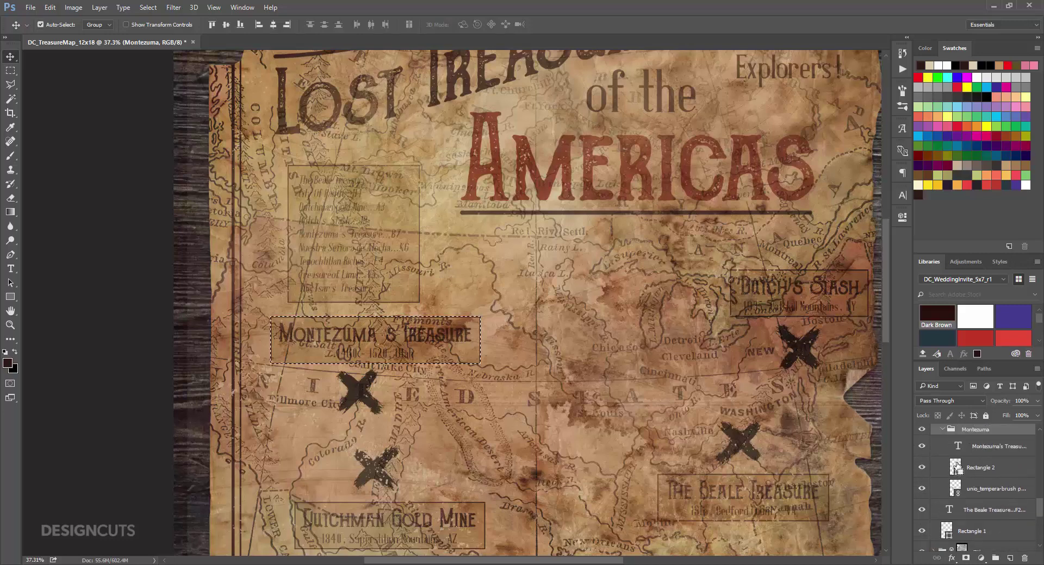
scroll(995, 472, "up", 2)
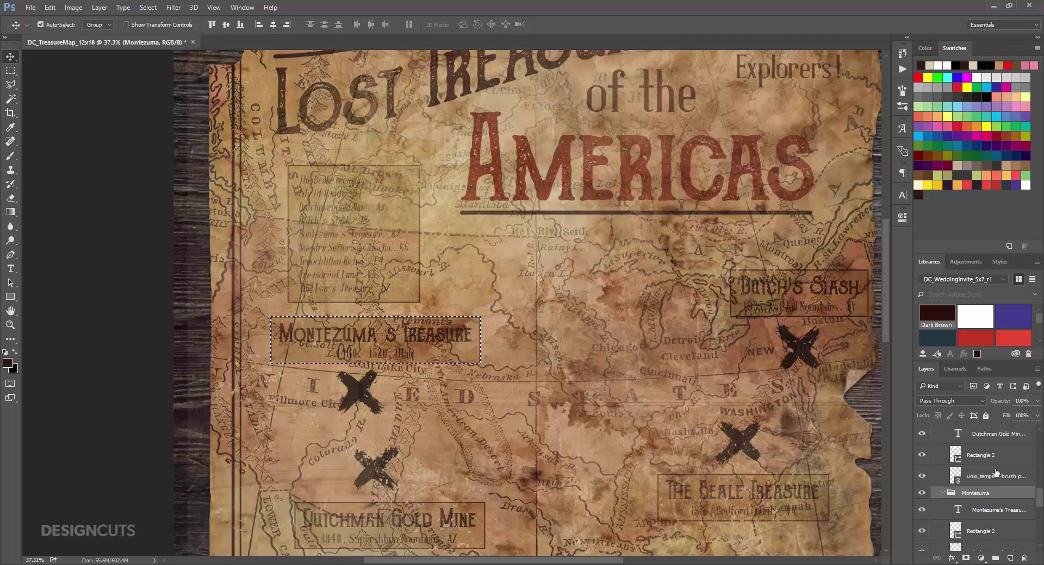
left_click(954, 454, "ctrl+shift")
scroll(955, 456, "up", 2)
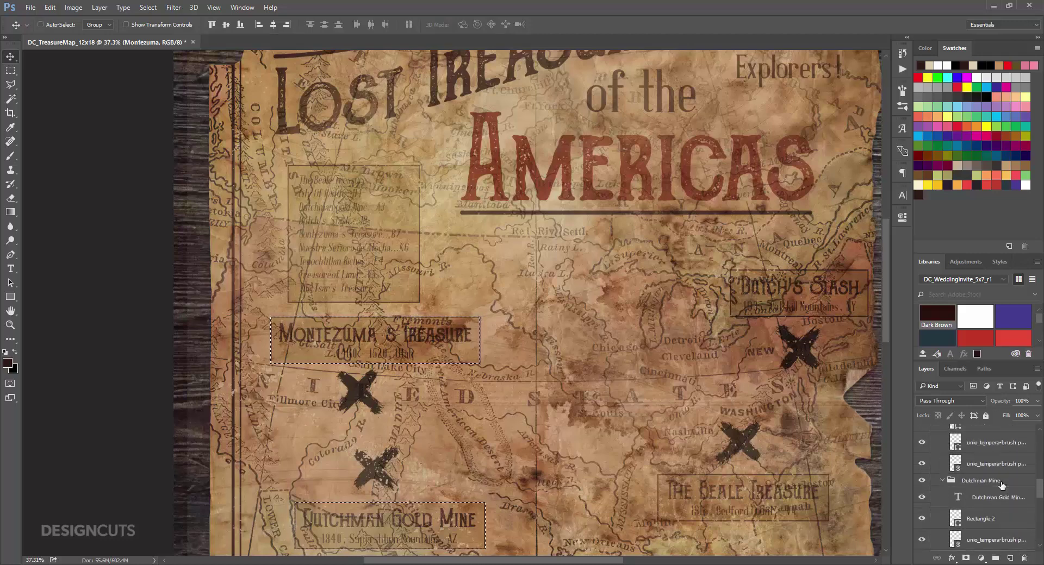
left_click(956, 463, "ctrl+shift")
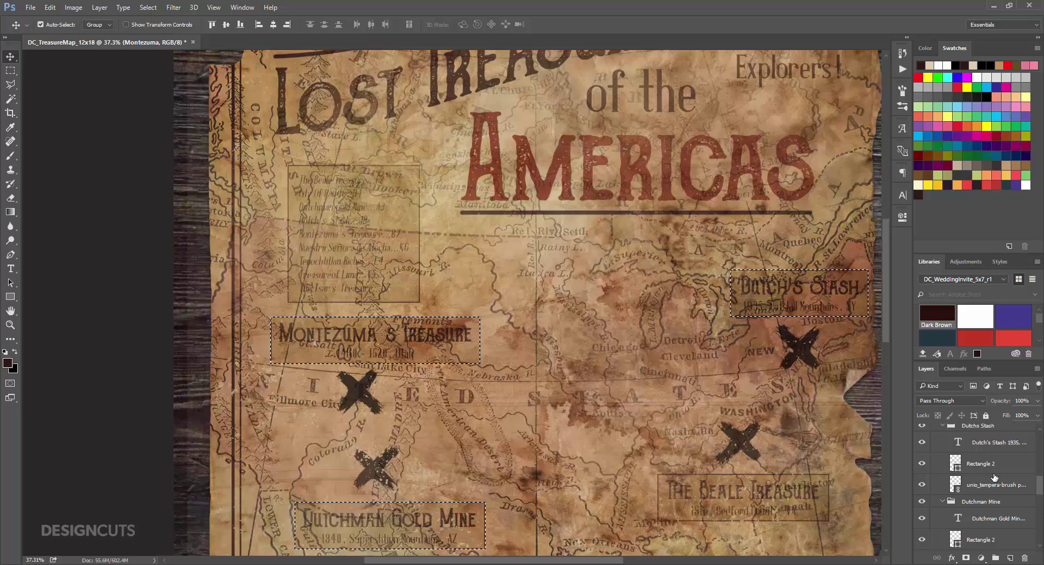
Step: Add the Beale Treasure, Nuestra Senora and Tenochtitlan Riches label rectangles and the legend box to the selection
scroll(996, 482, "up", 3)
left_click(955, 493, "ctrl+shift")
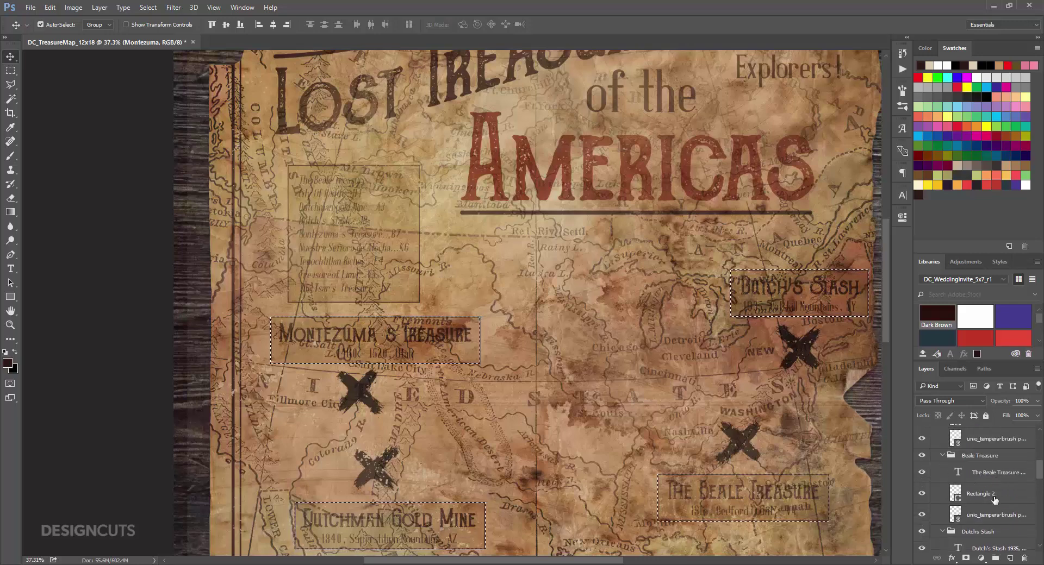
scroll(957, 462, "up", 2)
left_click(957, 462, "ctrl+shift")
scroll(1011, 488, "up", 3)
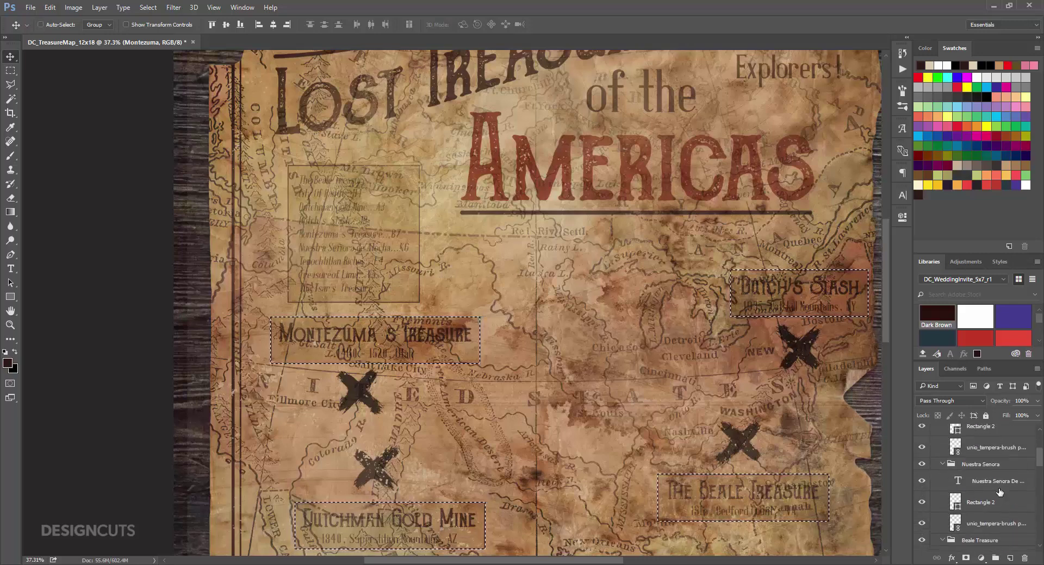
scroll(1011, 488, "up", 3)
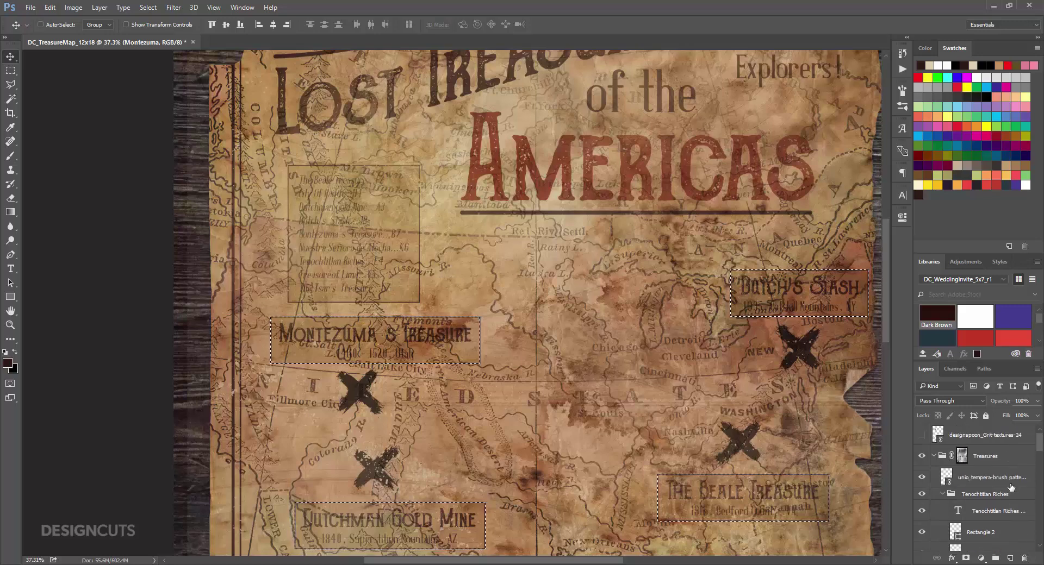
scroll(1012, 488, "down", 8)
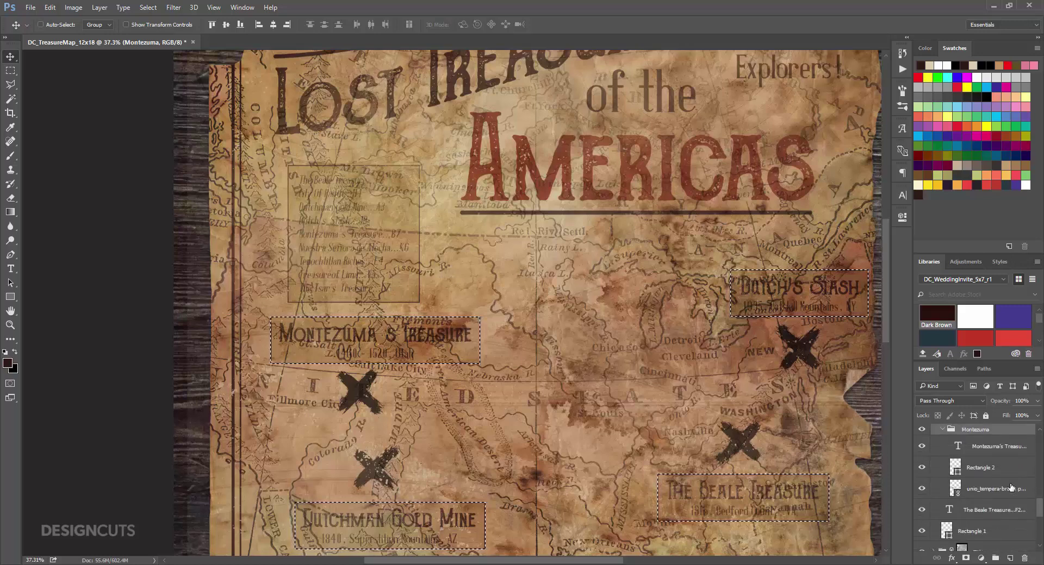
scroll(1011, 488, "down", 2)
left_click(948, 490, "ctrl+shift")
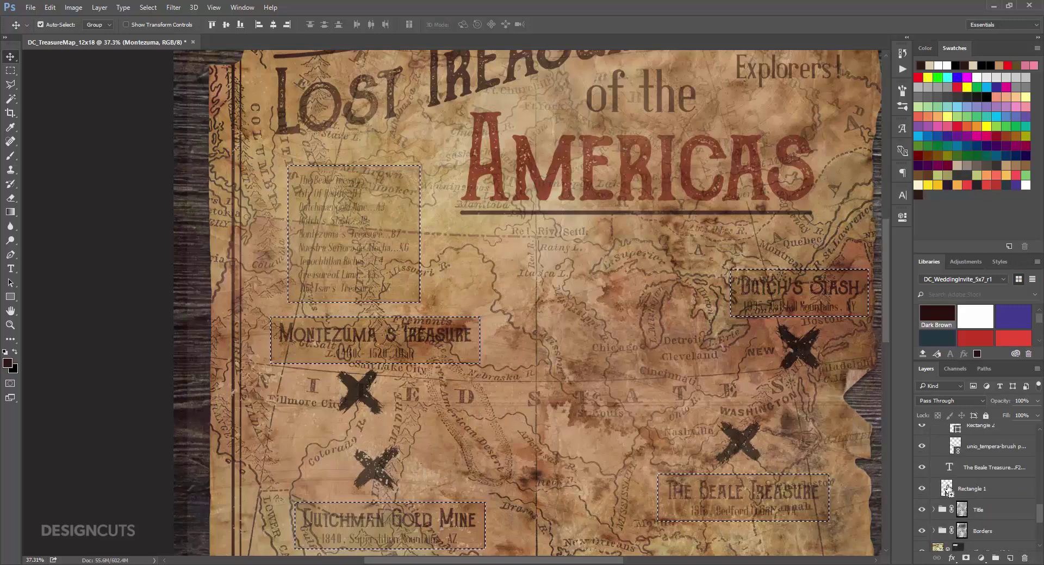
Step: Collapse all the treasure location groups and the Treasures group, keeping the box selection active
key("ctrl+0")
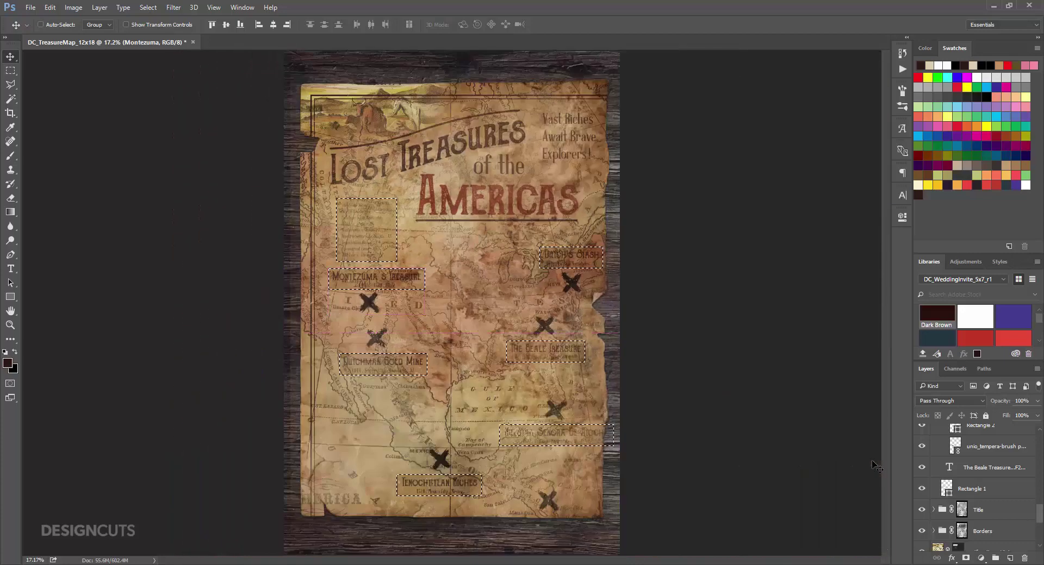
key("z")
left_click_drag(445, 268, 495, 269)
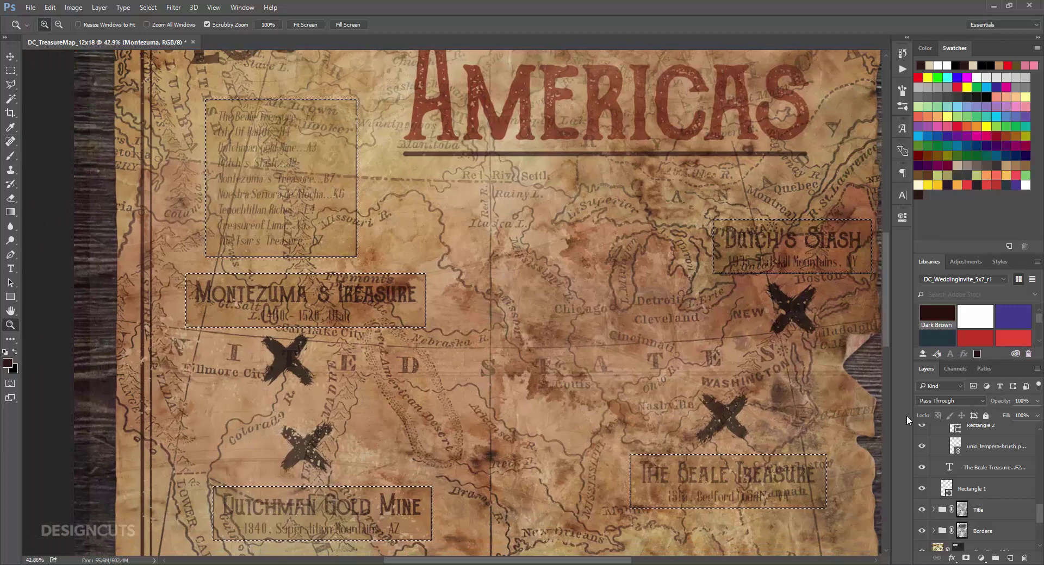
scroll(992, 454, "up", 3)
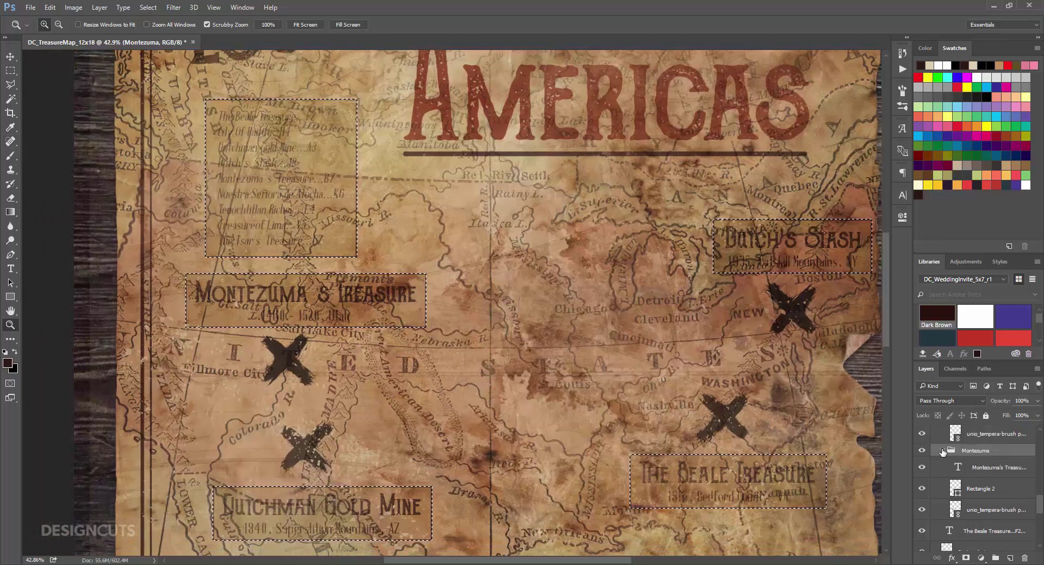
left_click(944, 452)
left_click(943, 454)
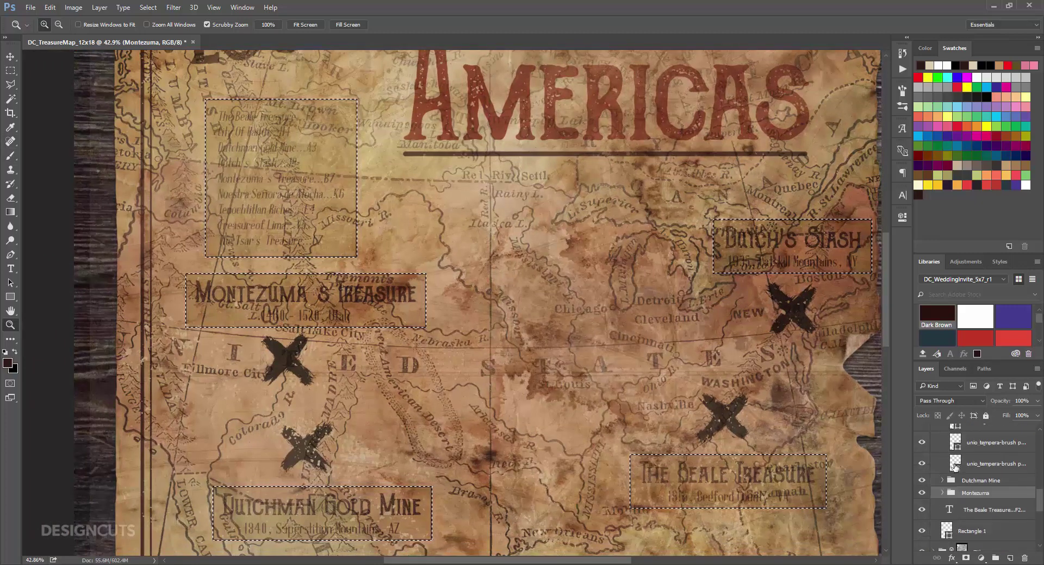
left_click(943, 455)
left_click(944, 457)
left_click(944, 457)
left_click(943, 456)
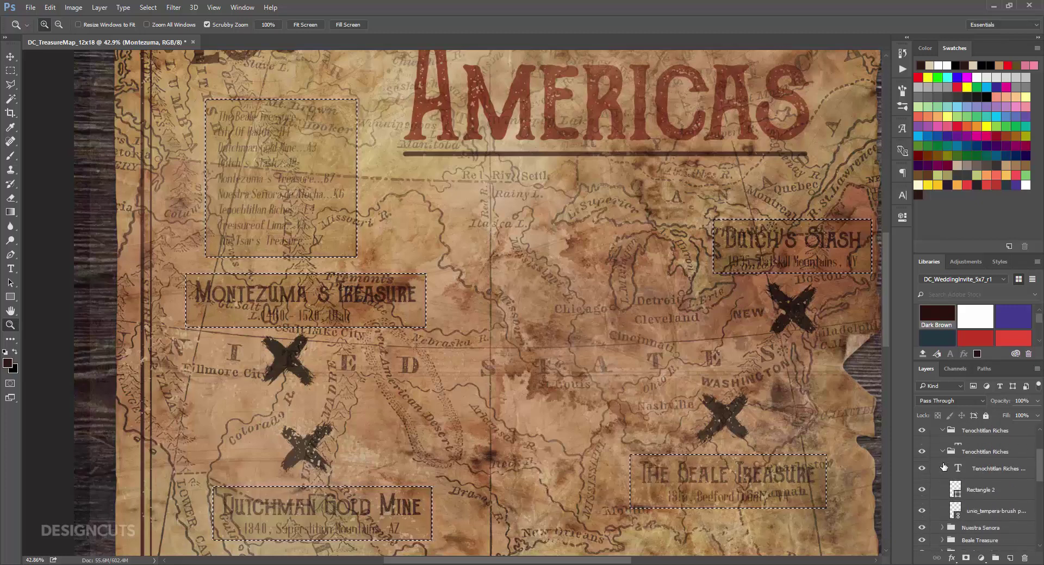
left_click(943, 457)
left_click(942, 456)
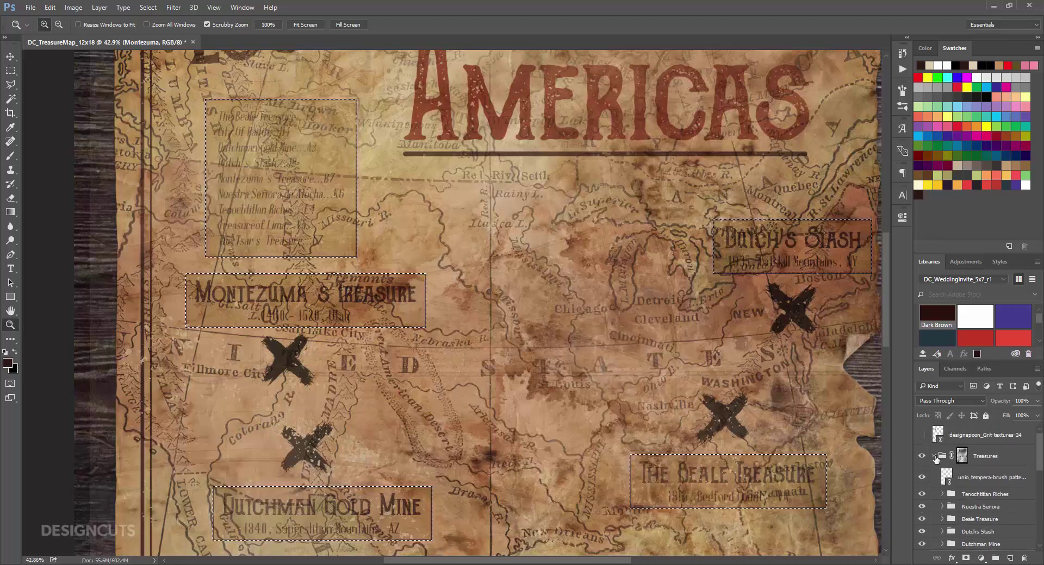
left_click(934, 459)
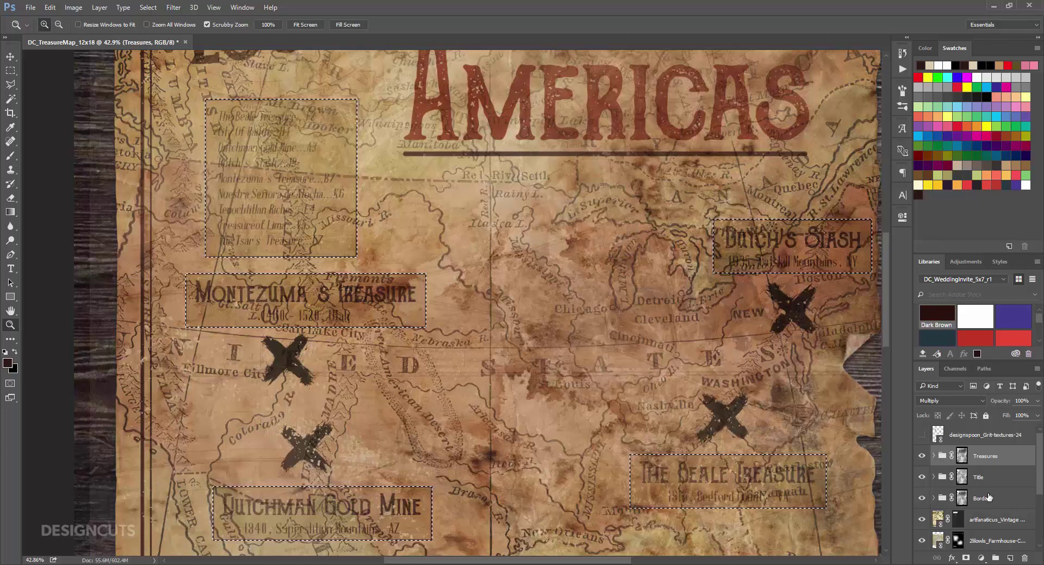
Step: Fill the selected boxes with the dark foreground colour on the artfanaticus_Vintage Maps (4) layer mask, and deselect
scroll(963, 505, "down", 4)
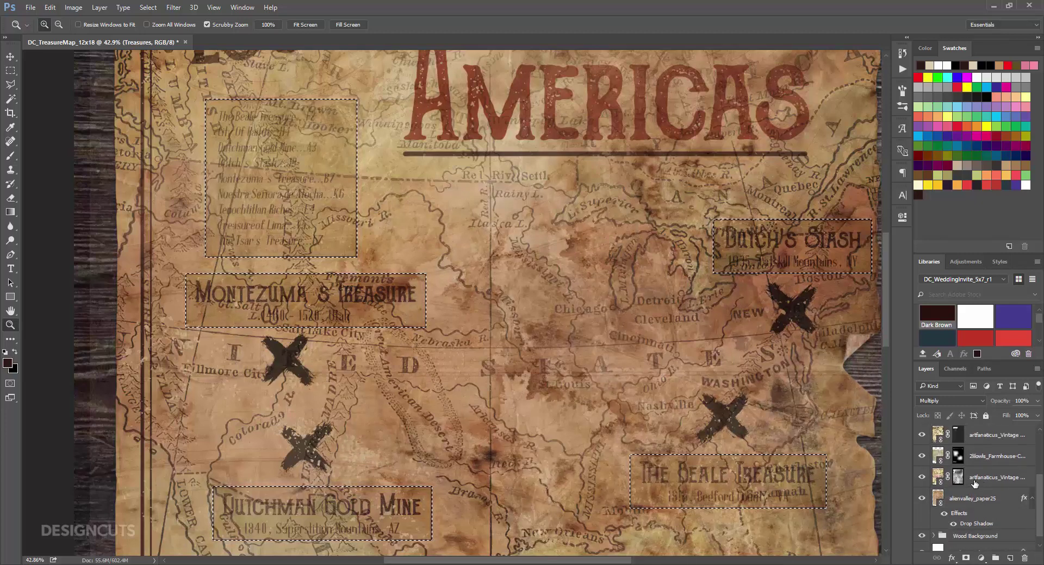
left_click(959, 477)
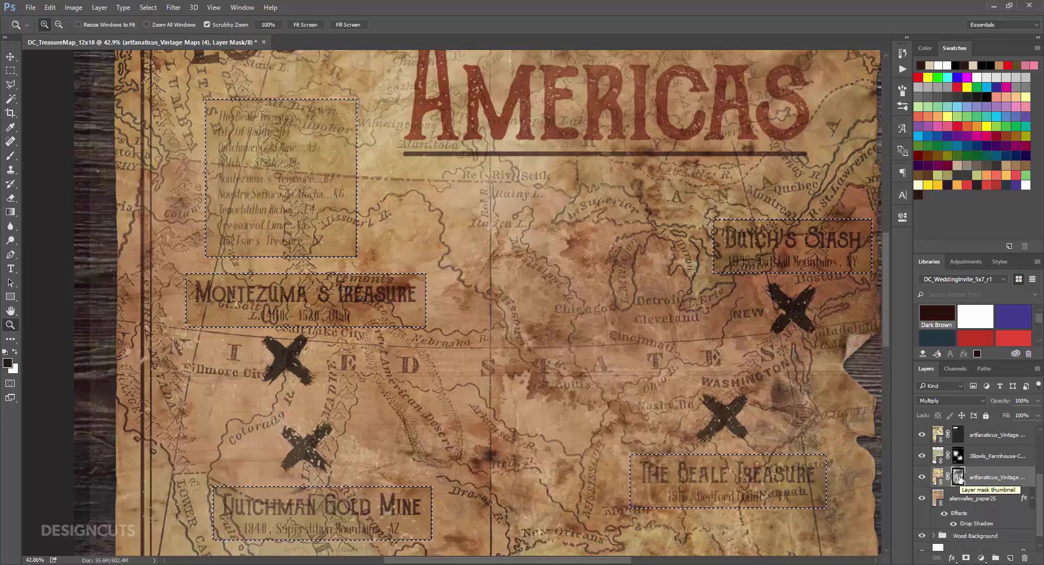
key("alt")
key("alt+BackSpace")
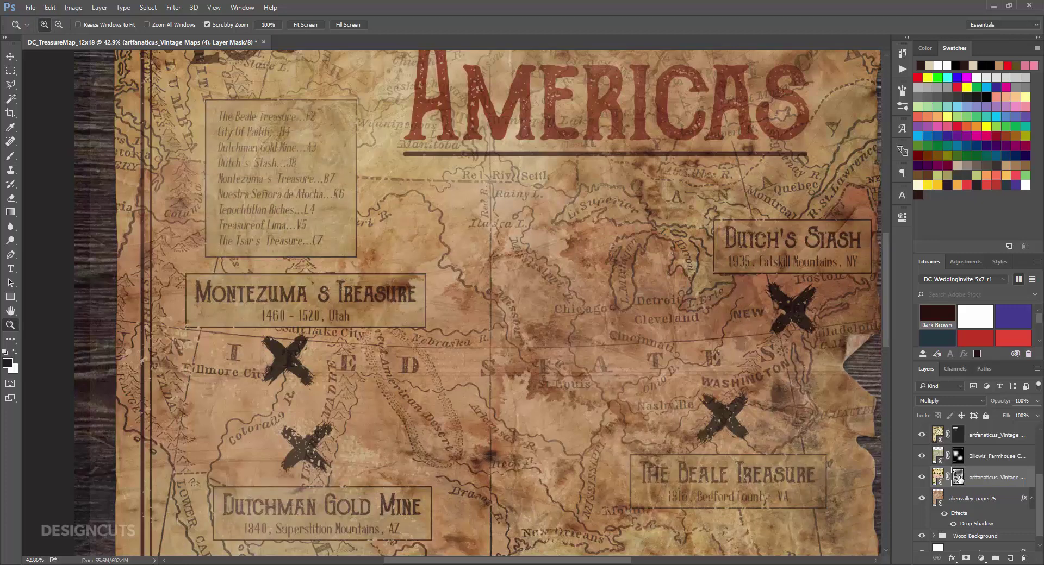
key("ctrl+0")
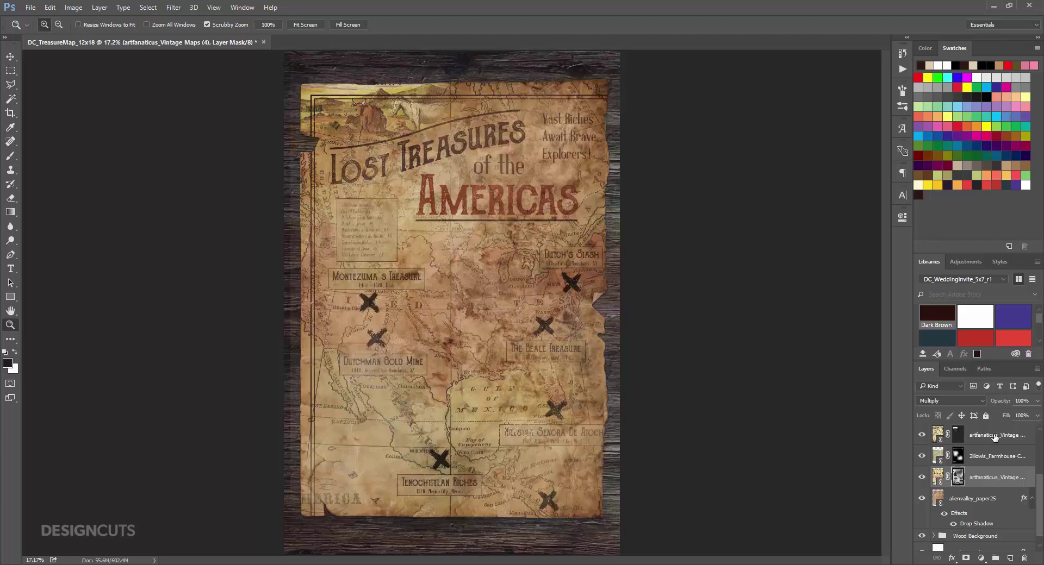
Step: Create a new layer at the top of the layer stack and name it Dark Edges
left_click(1011, 560)
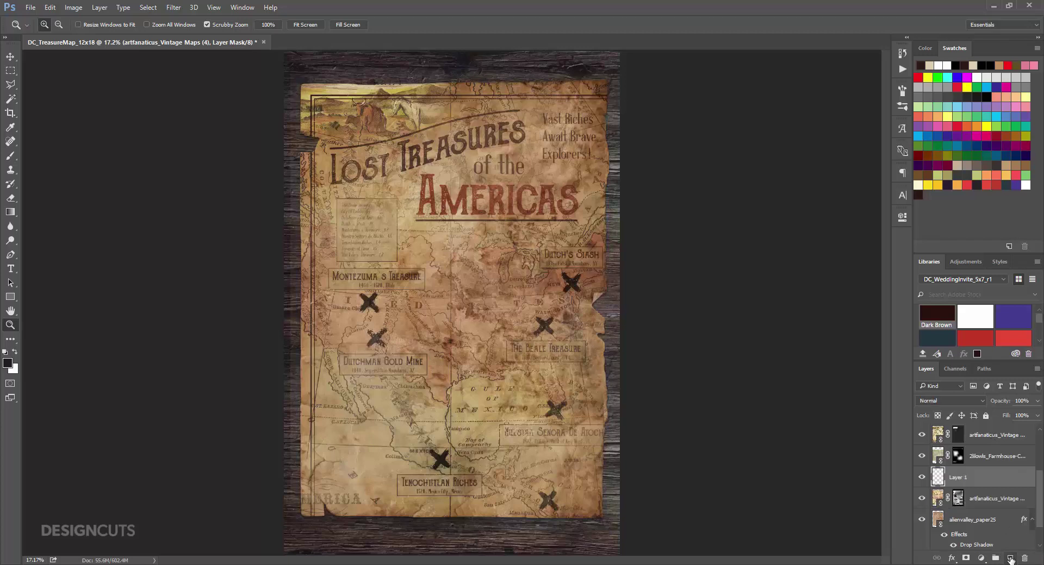
left_click_drag(995, 481, 996, 425)
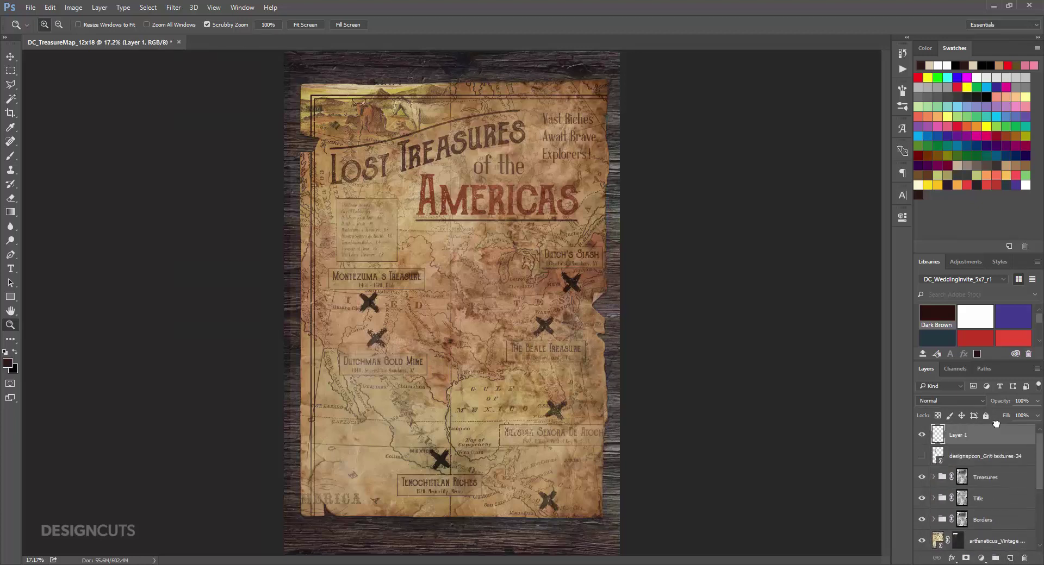
double_click(962, 435)
type("Dark Edges")
key("Return")
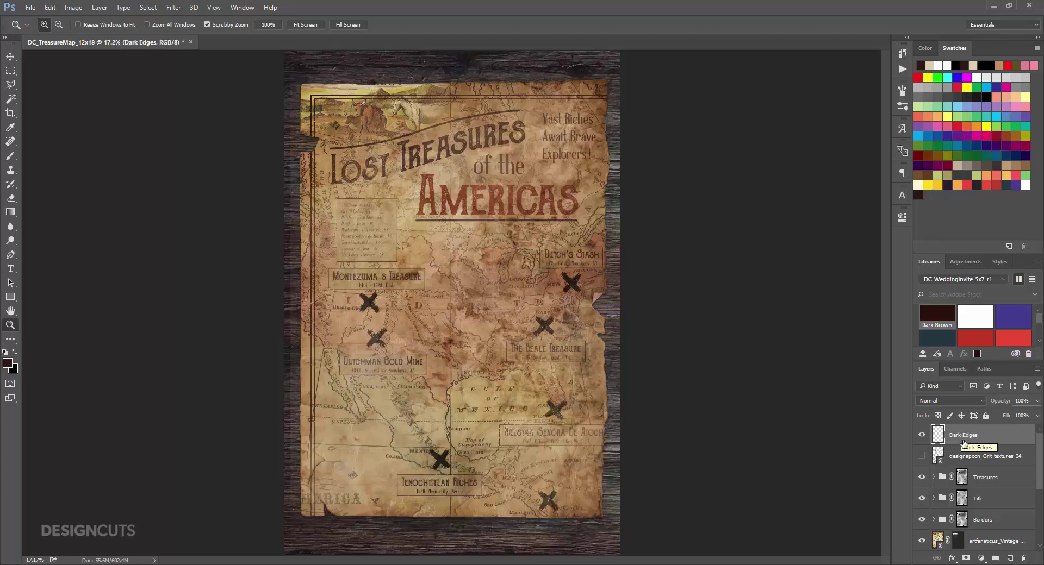
Step: Load the outline of the alienvalley_paper25 layer as a selection while keeping the Dark Edges layer active
scroll(973, 479, "down", 4)
left_click(938, 497, "ctrl")
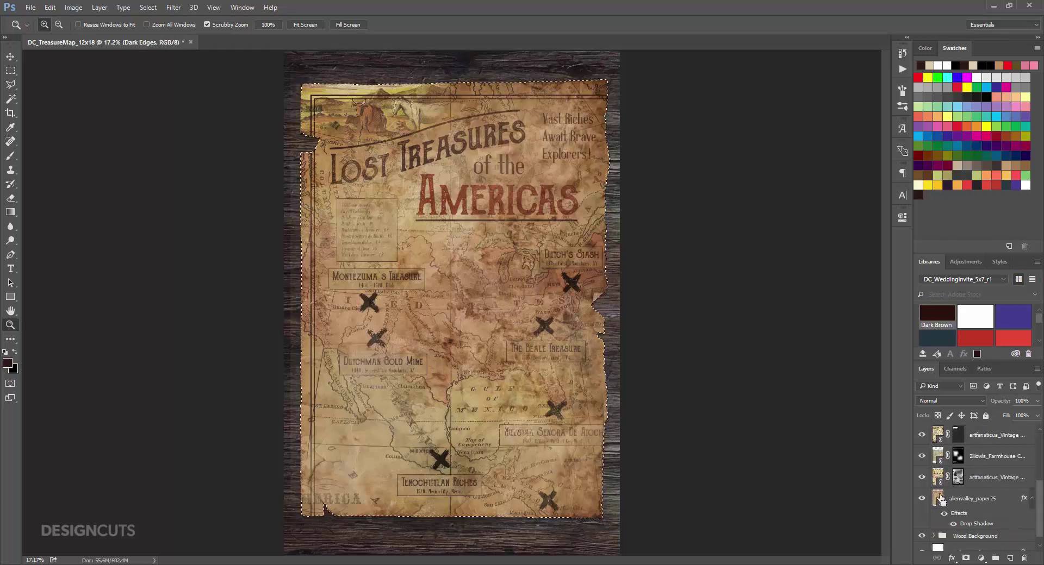
scroll(958, 479, "up", 4)
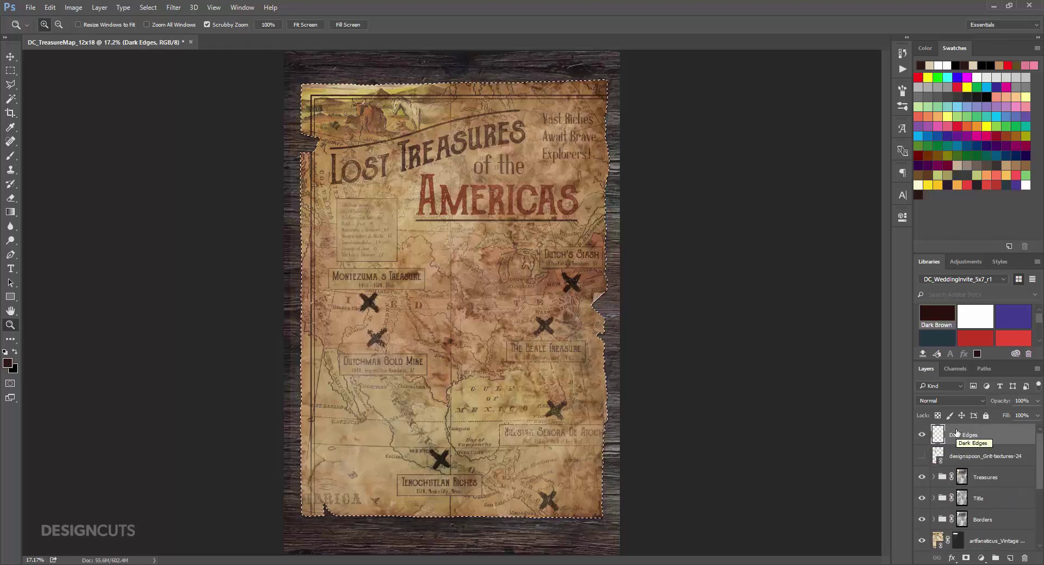
Step: Paint the dark brown colour around the paper's edges on Dark Edges with a soft round 1600 px brush at 20% opacity
left_click(8, 157)
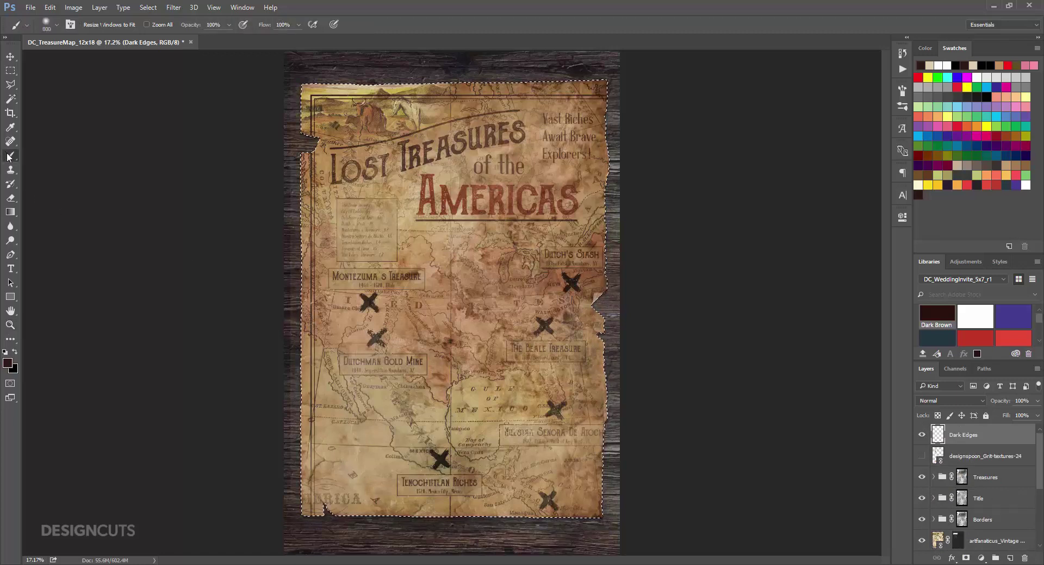
left_click(57, 24)
left_click(21, 126)
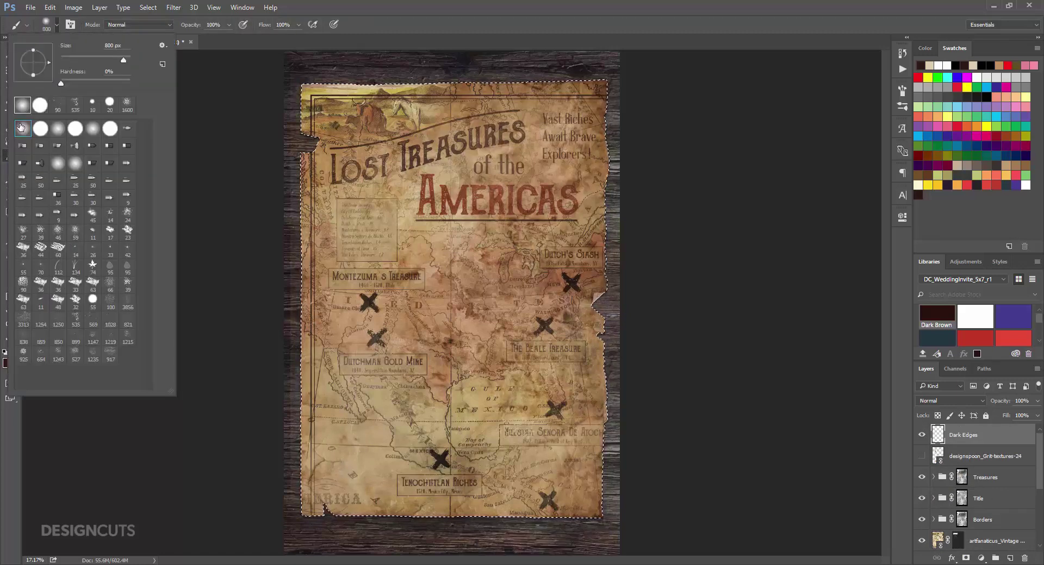
left_click(216, 25)
left_click(199, 24)
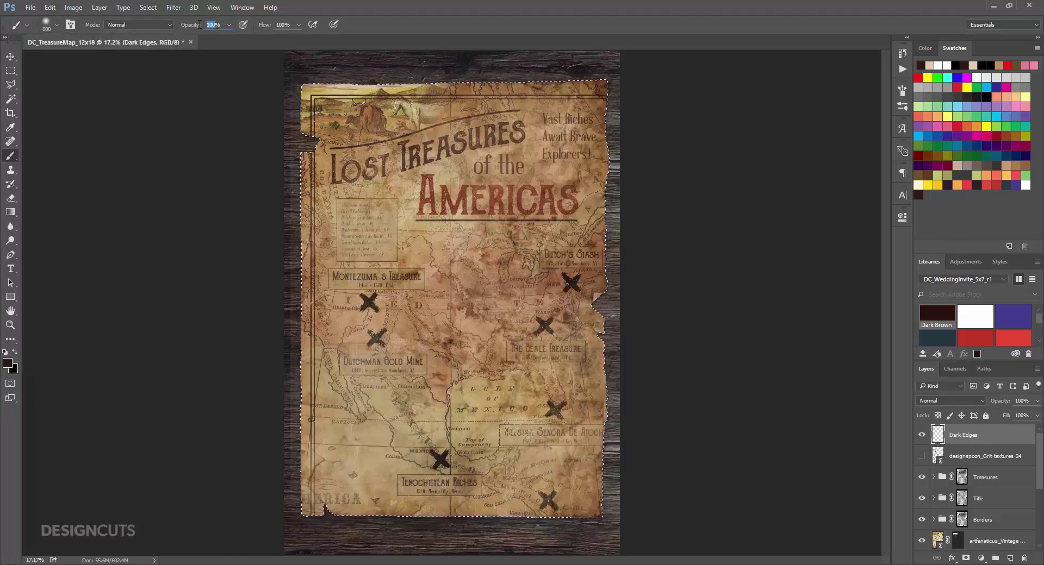
type("20")
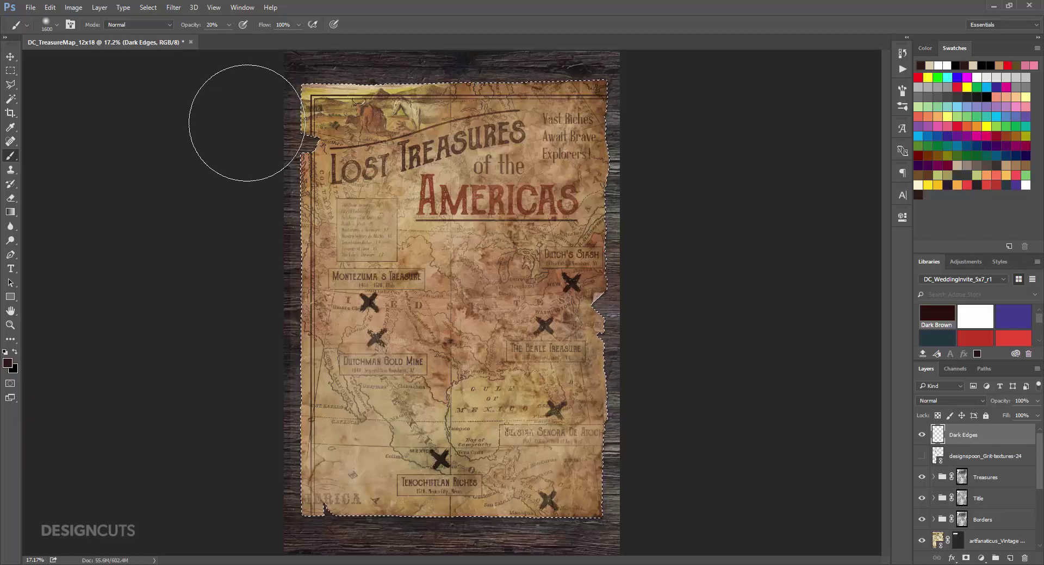
mouse_move(247, 123)
left_mouse_down()
mouse_move(304, 102)
mouse_move(268, 239)
mouse_move(280, 438)
mouse_move(271, 285)
mouse_move(292, 479)
mouse_move(307, 512)
mouse_move(566, 537)
mouse_move(567, 549)
mouse_move(410, 555)
mouse_move(633, 544)
mouse_move(623, 532)
mouse_move(637, 494)
mouse_move(633, 276)
mouse_move(620, 307)
mouse_move(642, 287)
mouse_move(609, 113)
mouse_move(627, 168)
mouse_move(623, 216)
mouse_move(636, 241)
mouse_move(662, 241)
mouse_move(606, 93)
mouse_move(586, 77)
mouse_move(392, 62)
mouse_move(295, 125)
mouse_move(276, 477)
mouse_move(304, 519)
mouse_move(303, 544)
left_mouse_up()
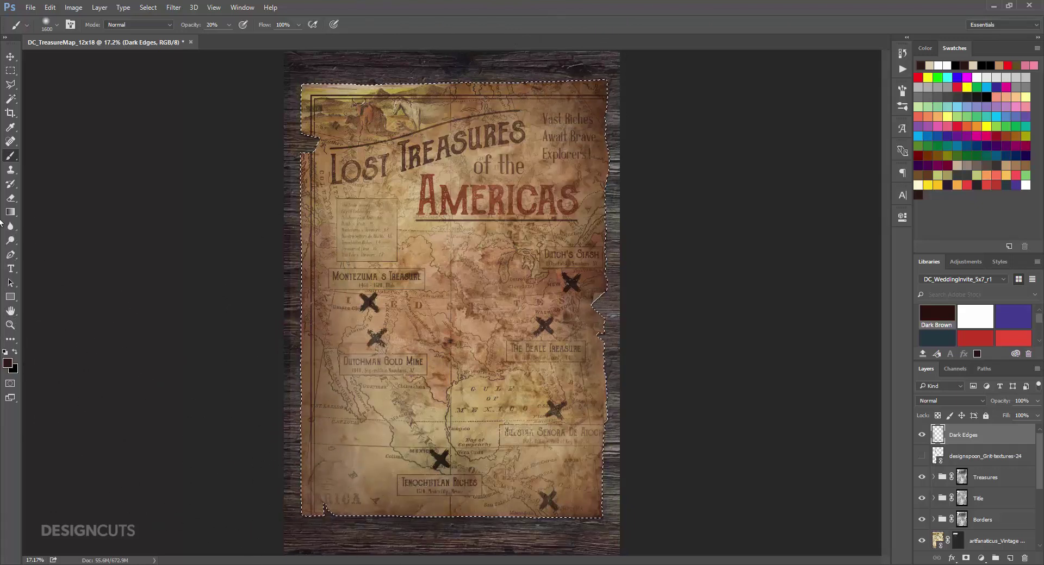
Step: Deselect the paper outline and set the Dark Edges layer's blend mode to Multiply
left_click(10, 57)
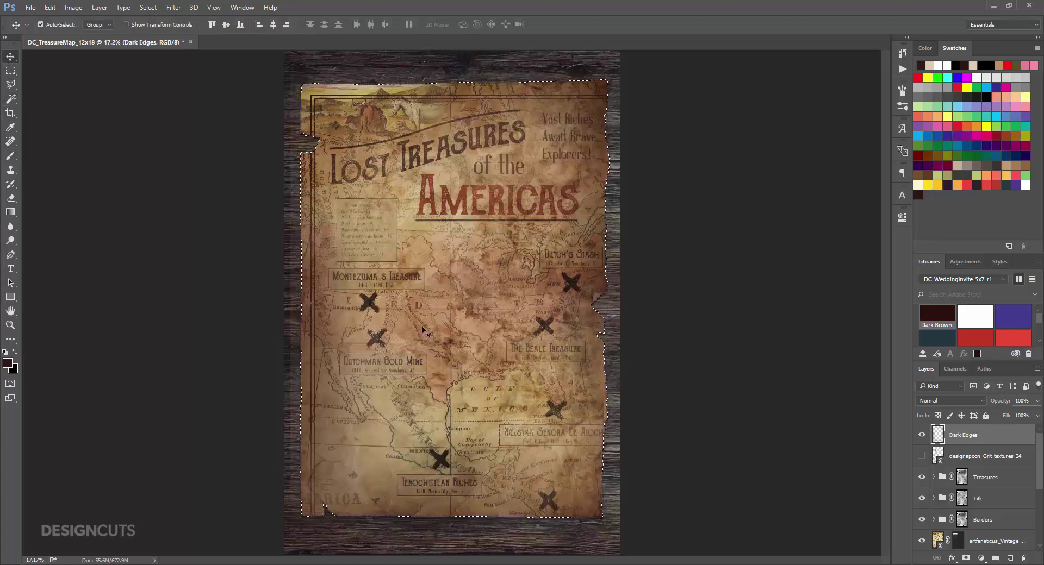
key("ctrl+d")
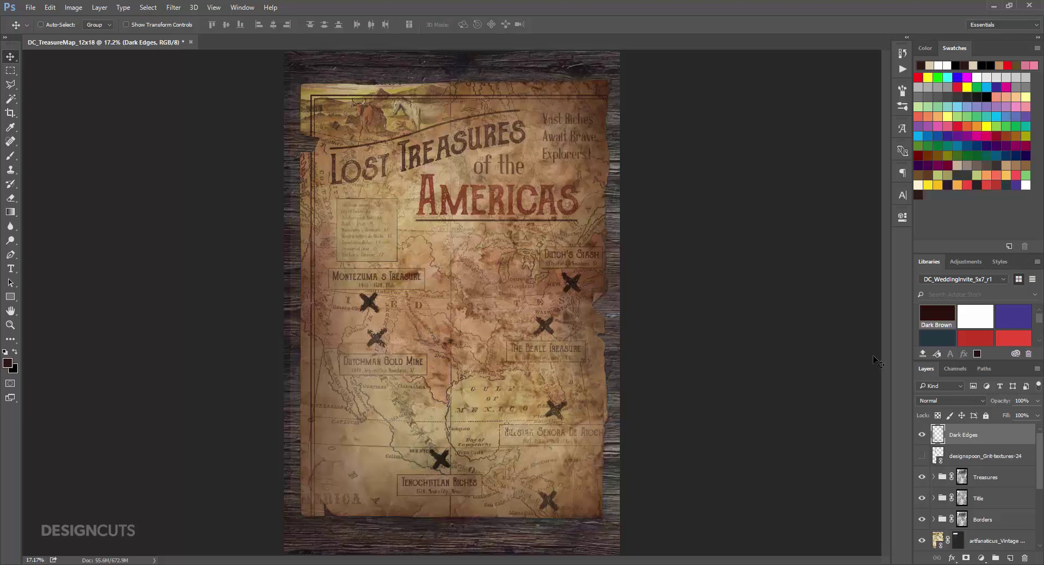
left_click(947, 401)
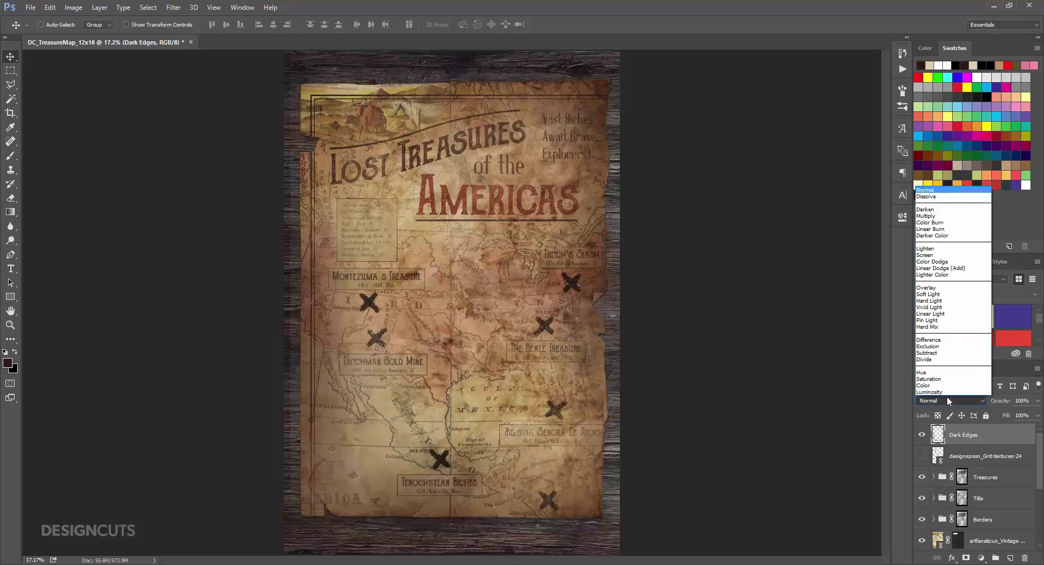
left_click(933, 216)
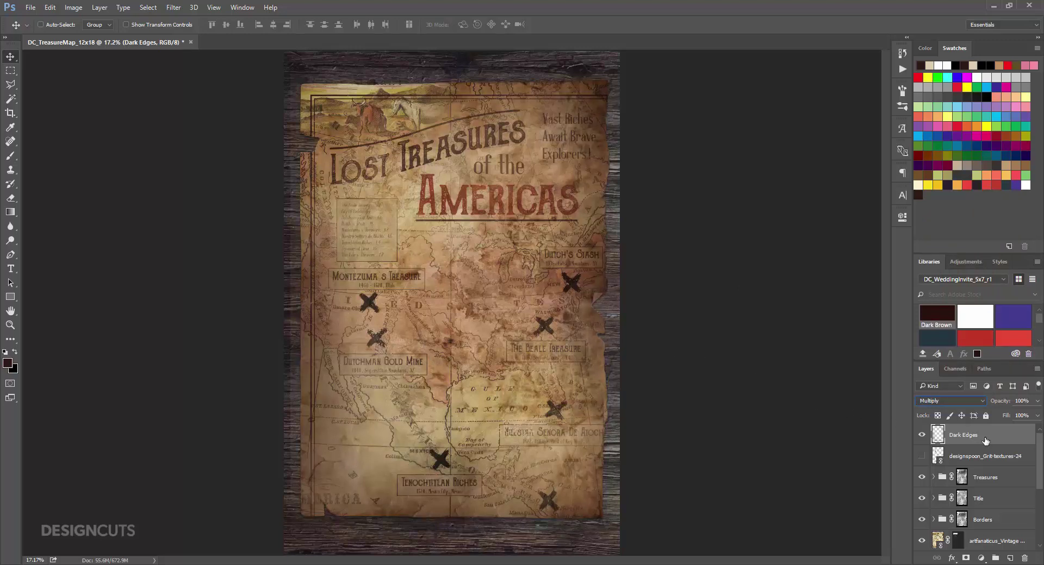
Step: Select all layers from Dark Edges down to alienvalley_paper25 and rotate them together by -3.25 degrees over the wood background
scroll(989, 446, "down", 3)
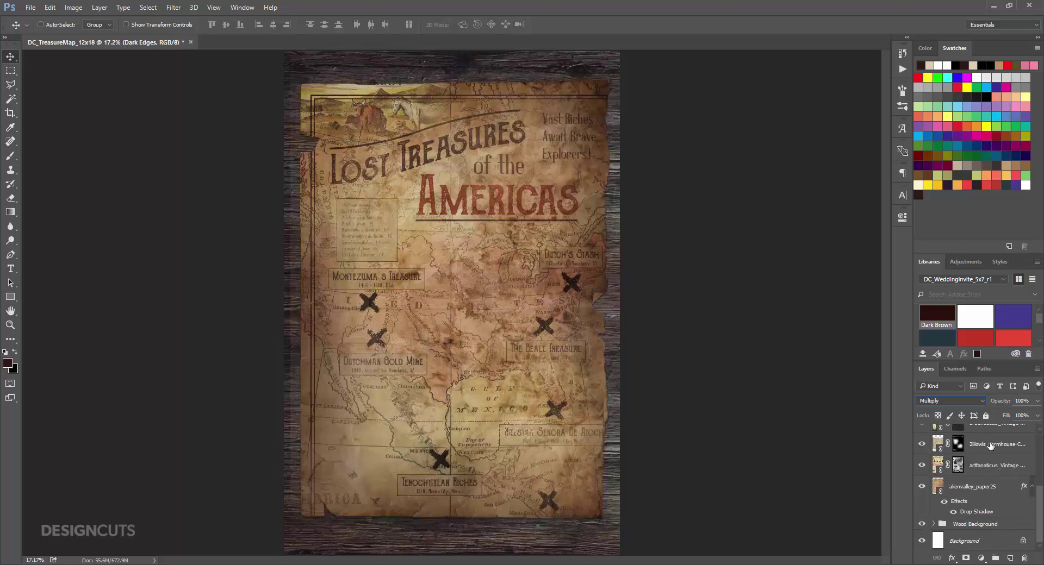
left_click(986, 488, "shift")
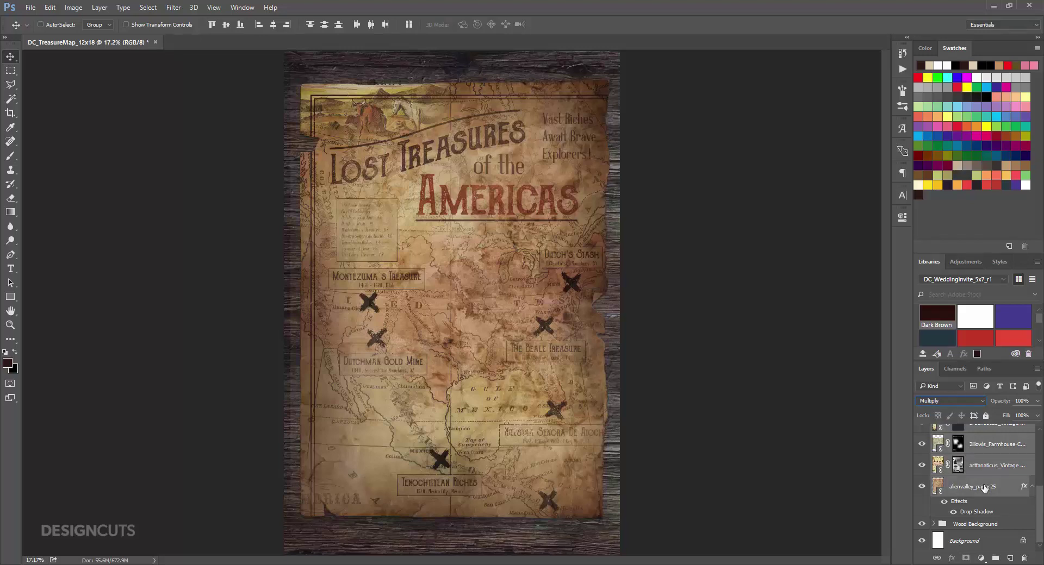
left_click(50, 8)
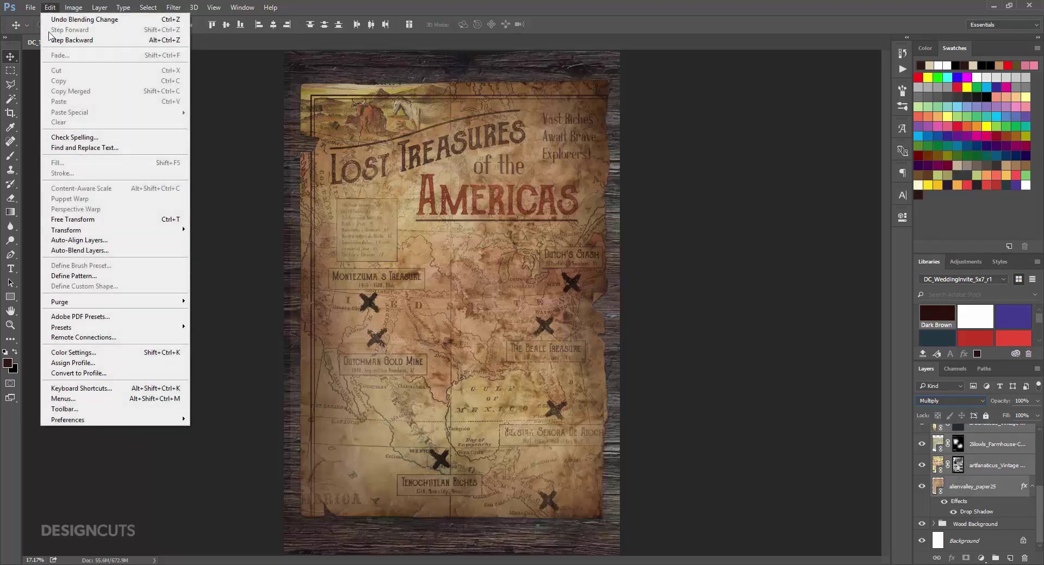
left_click(69, 220)
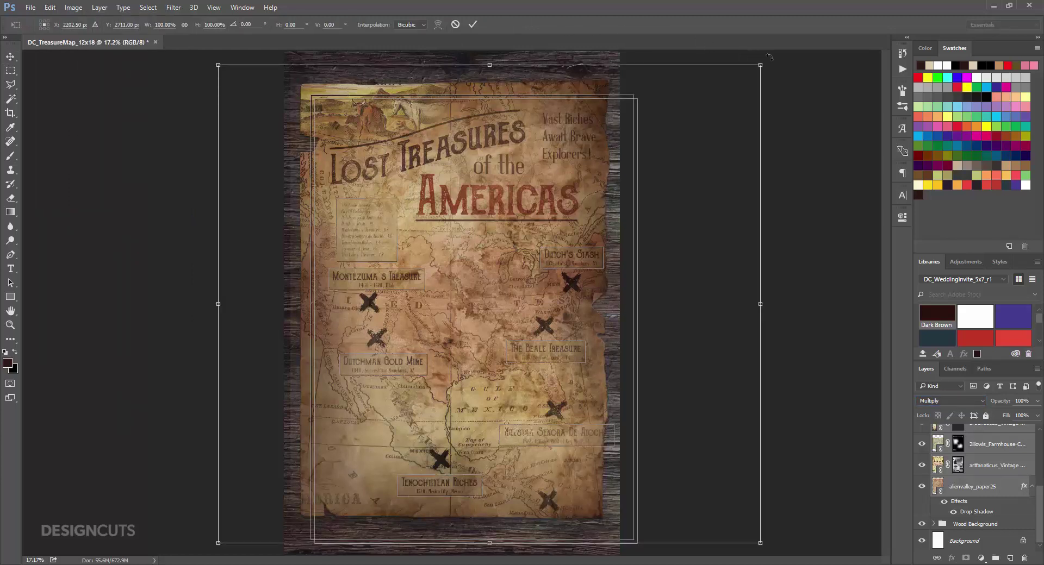
left_click_drag(769, 53, 756, 40)
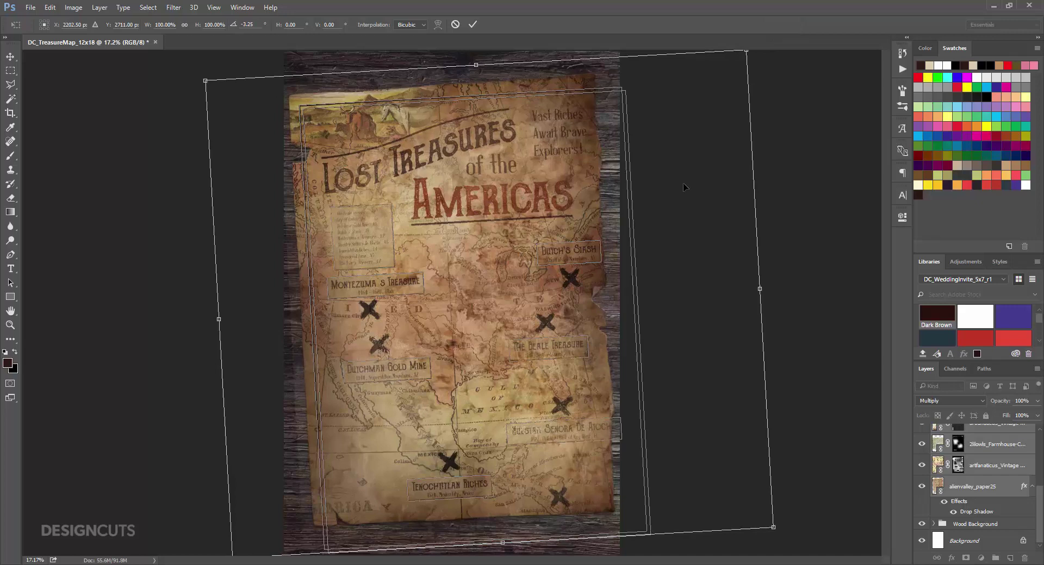
key("Return")
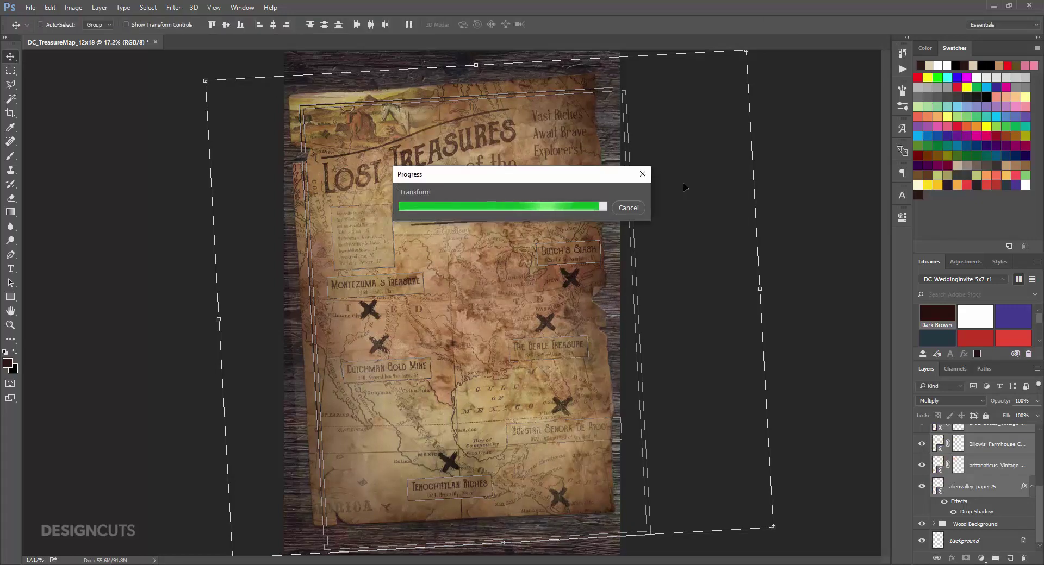